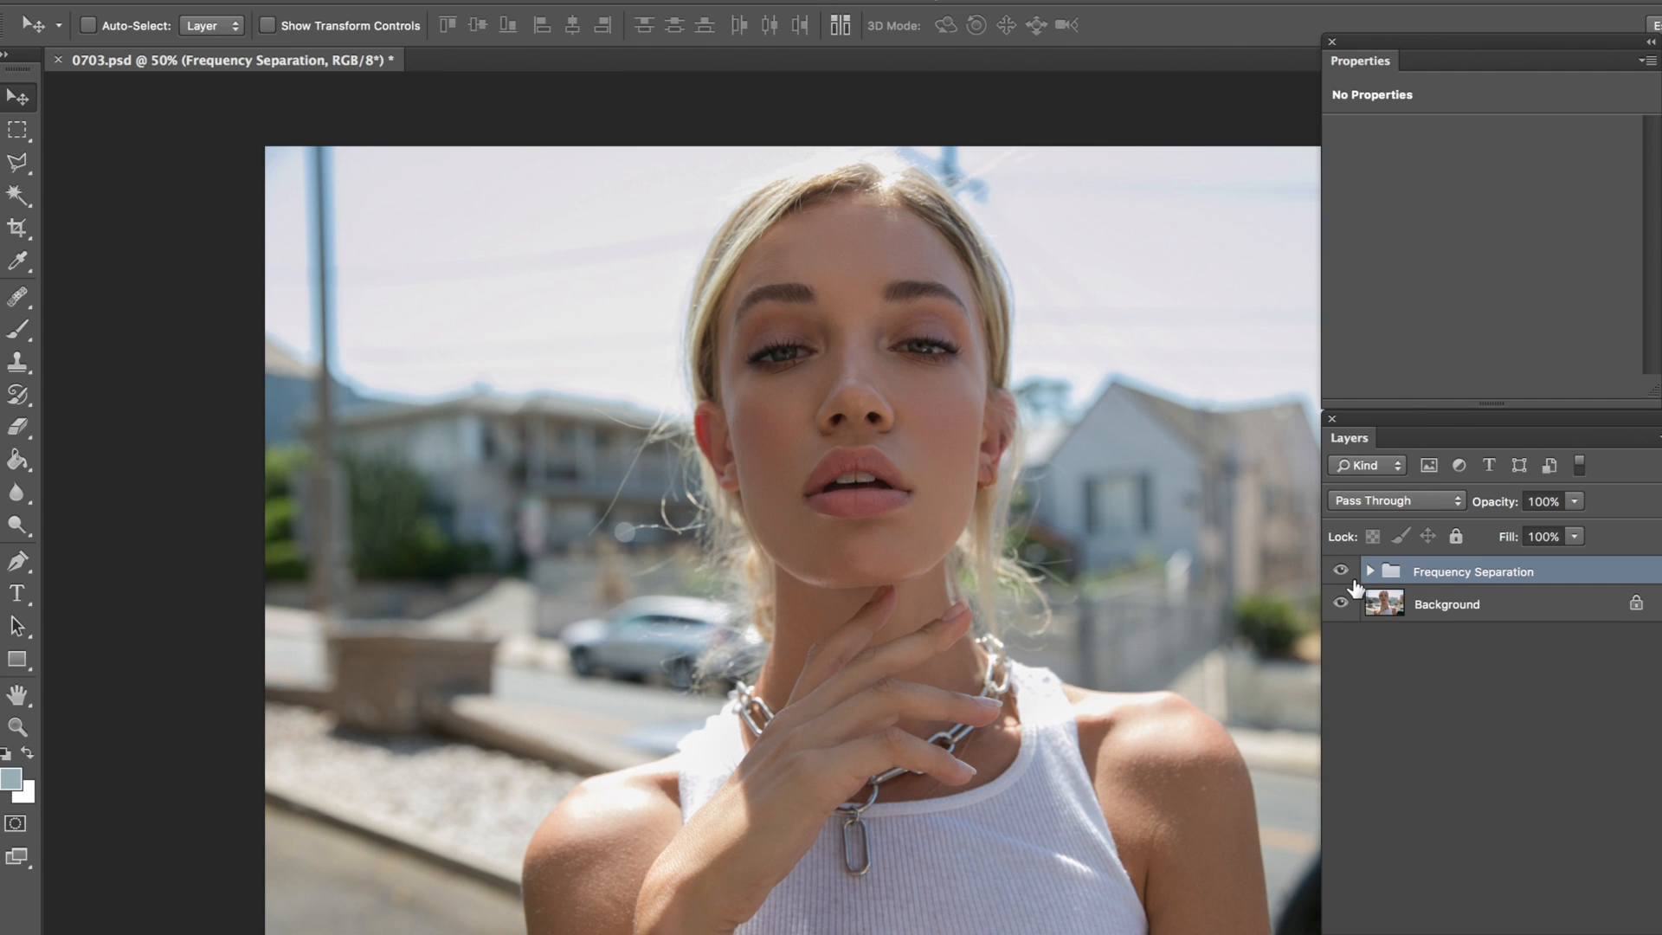
Step: Compare the portrait with and without the Frequency Separation group by toggling the group's visibility
key(super+plus)
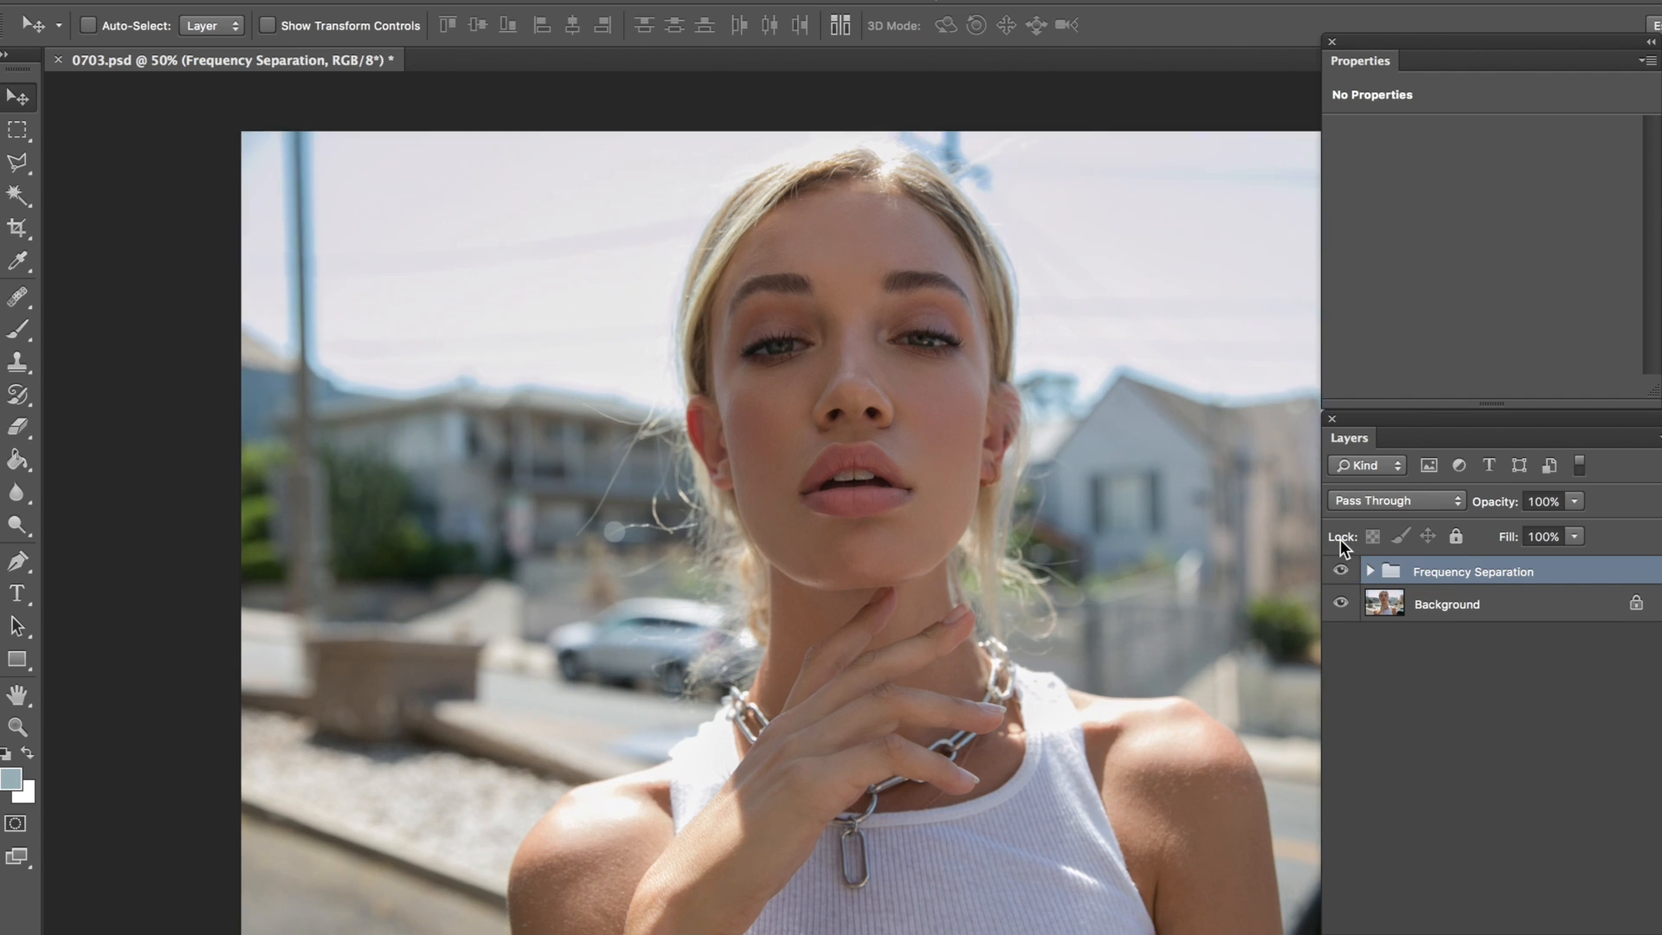
drag(1078, 418, 1061, 451)
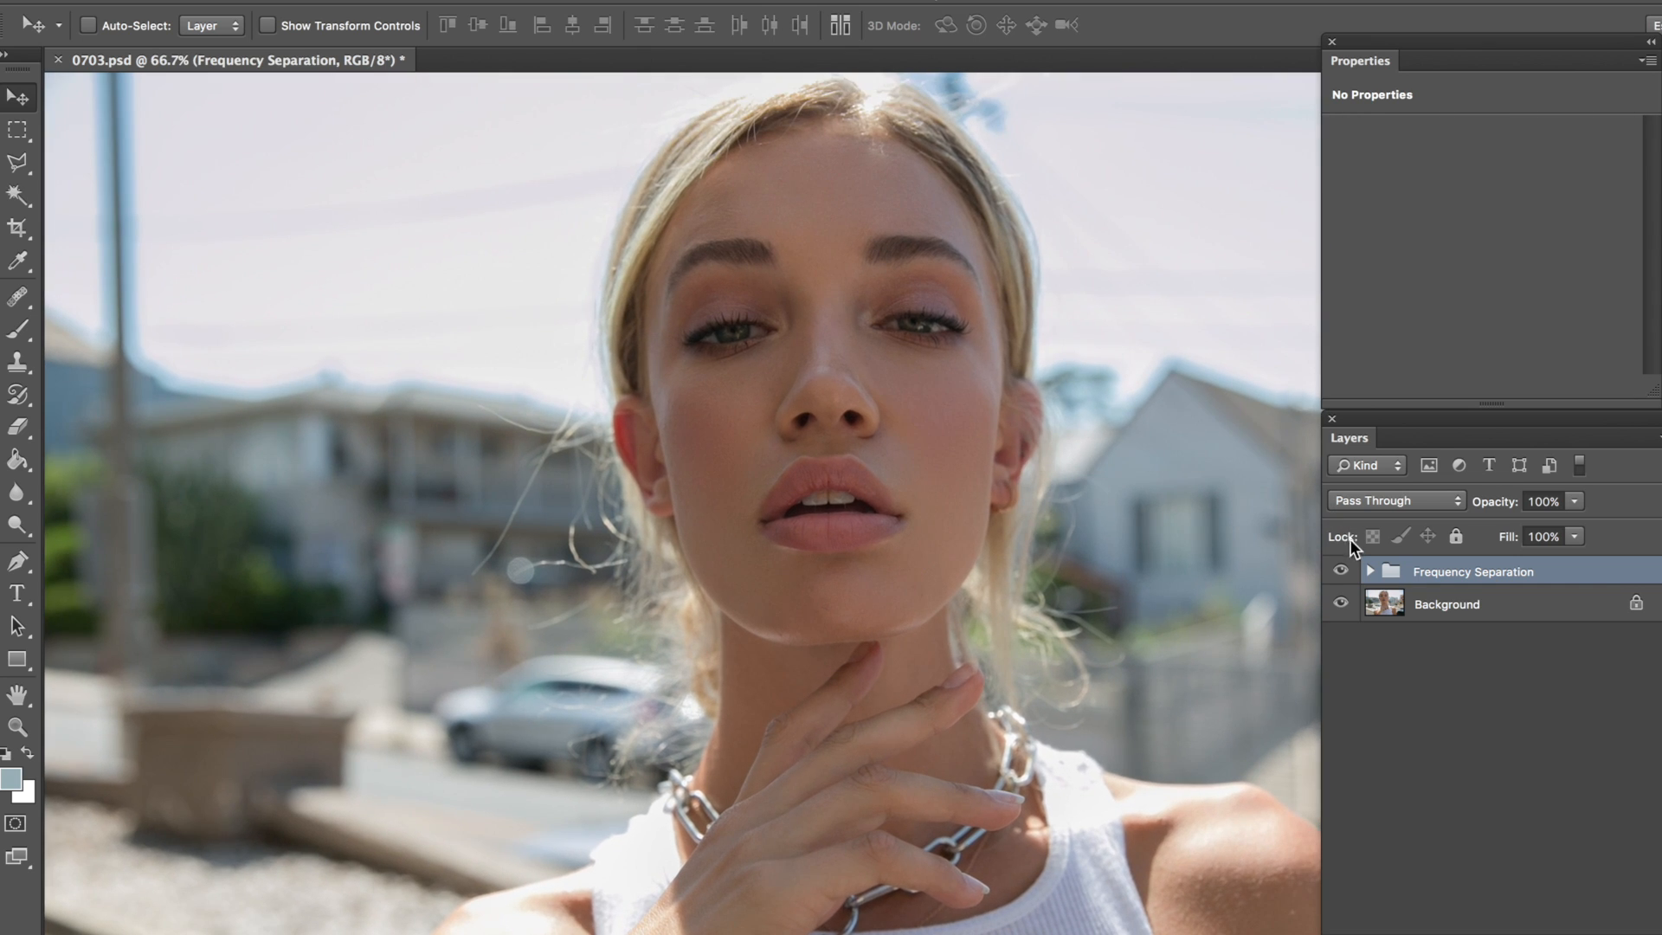
click(1342, 571)
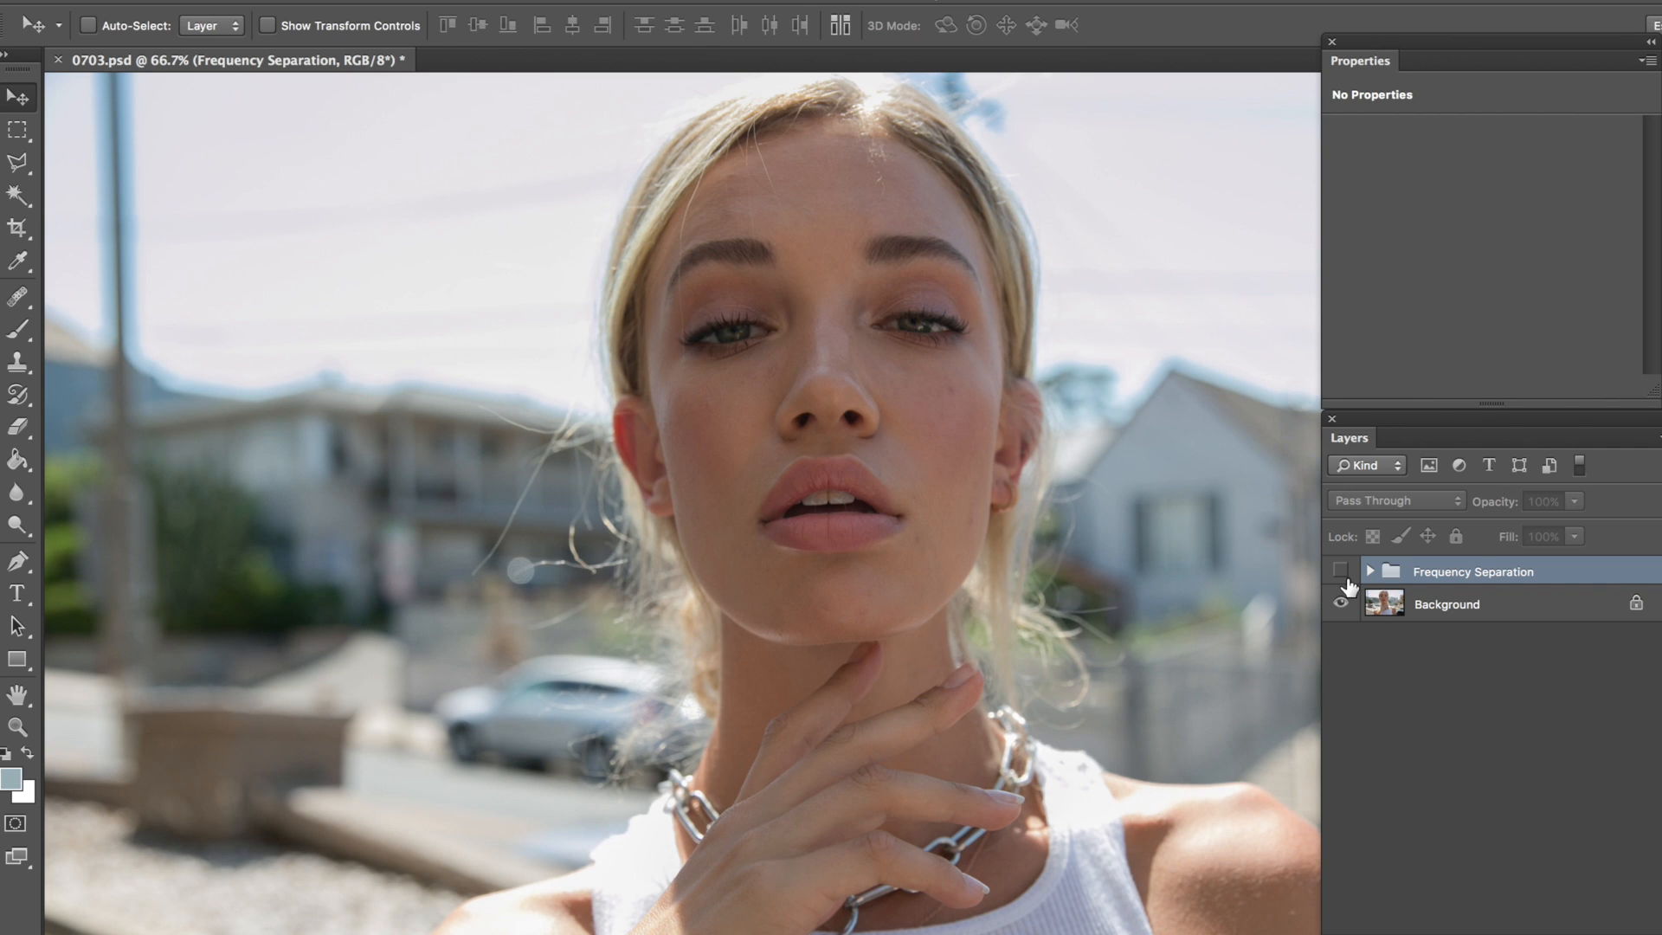
click(1343, 575)
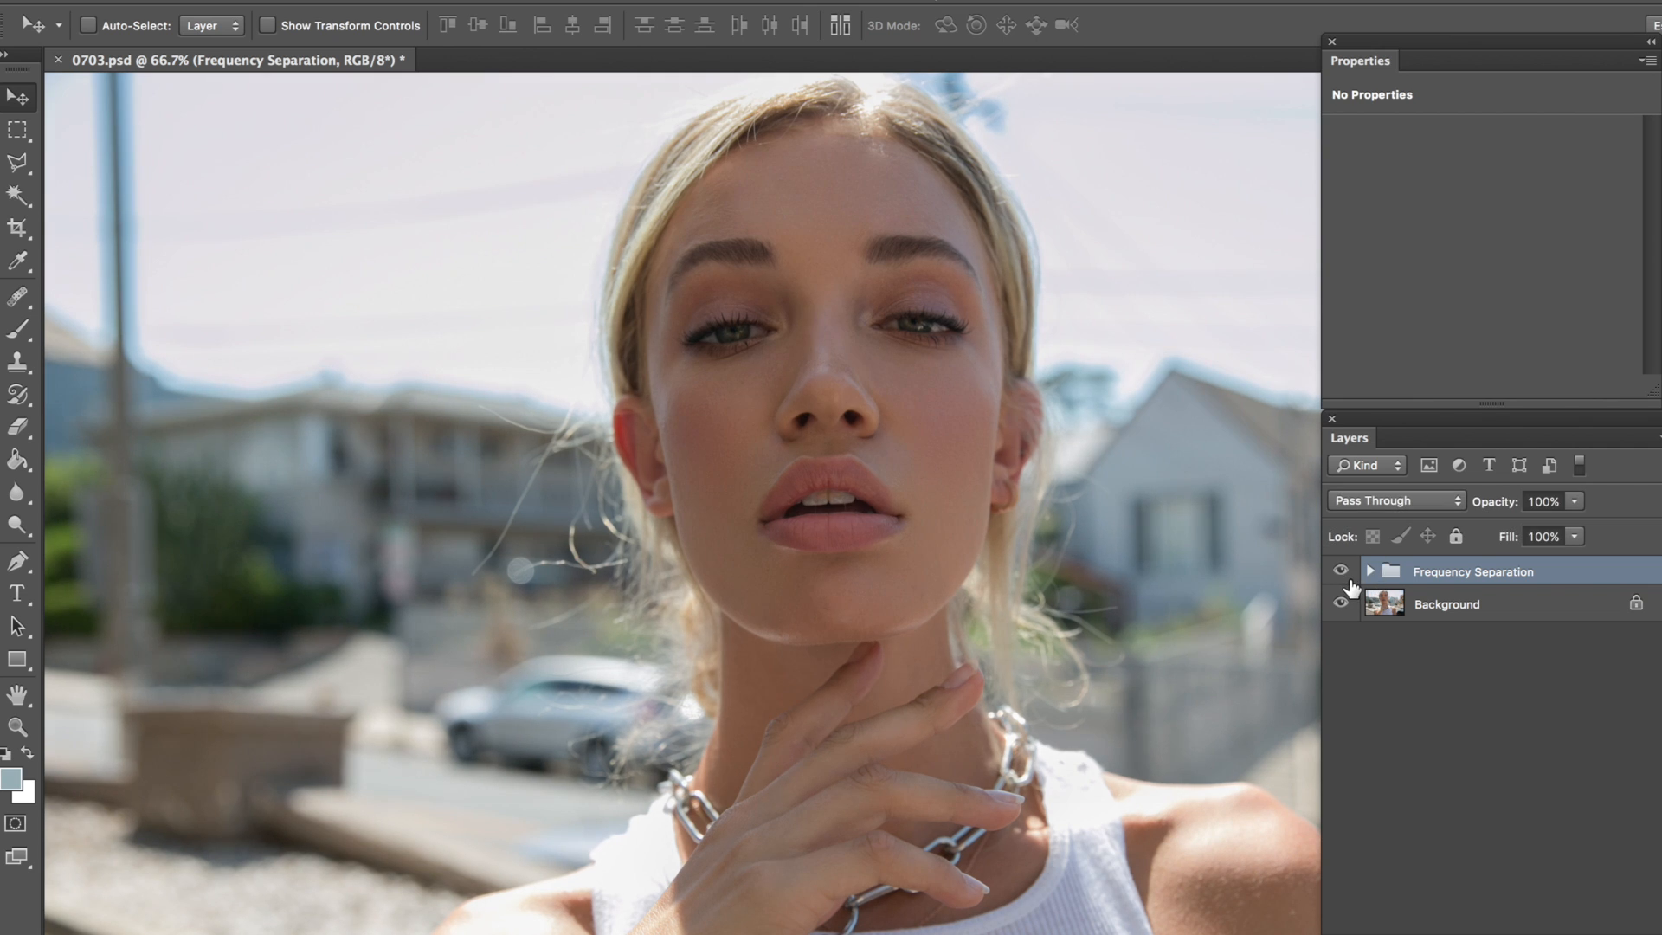
click(1344, 575)
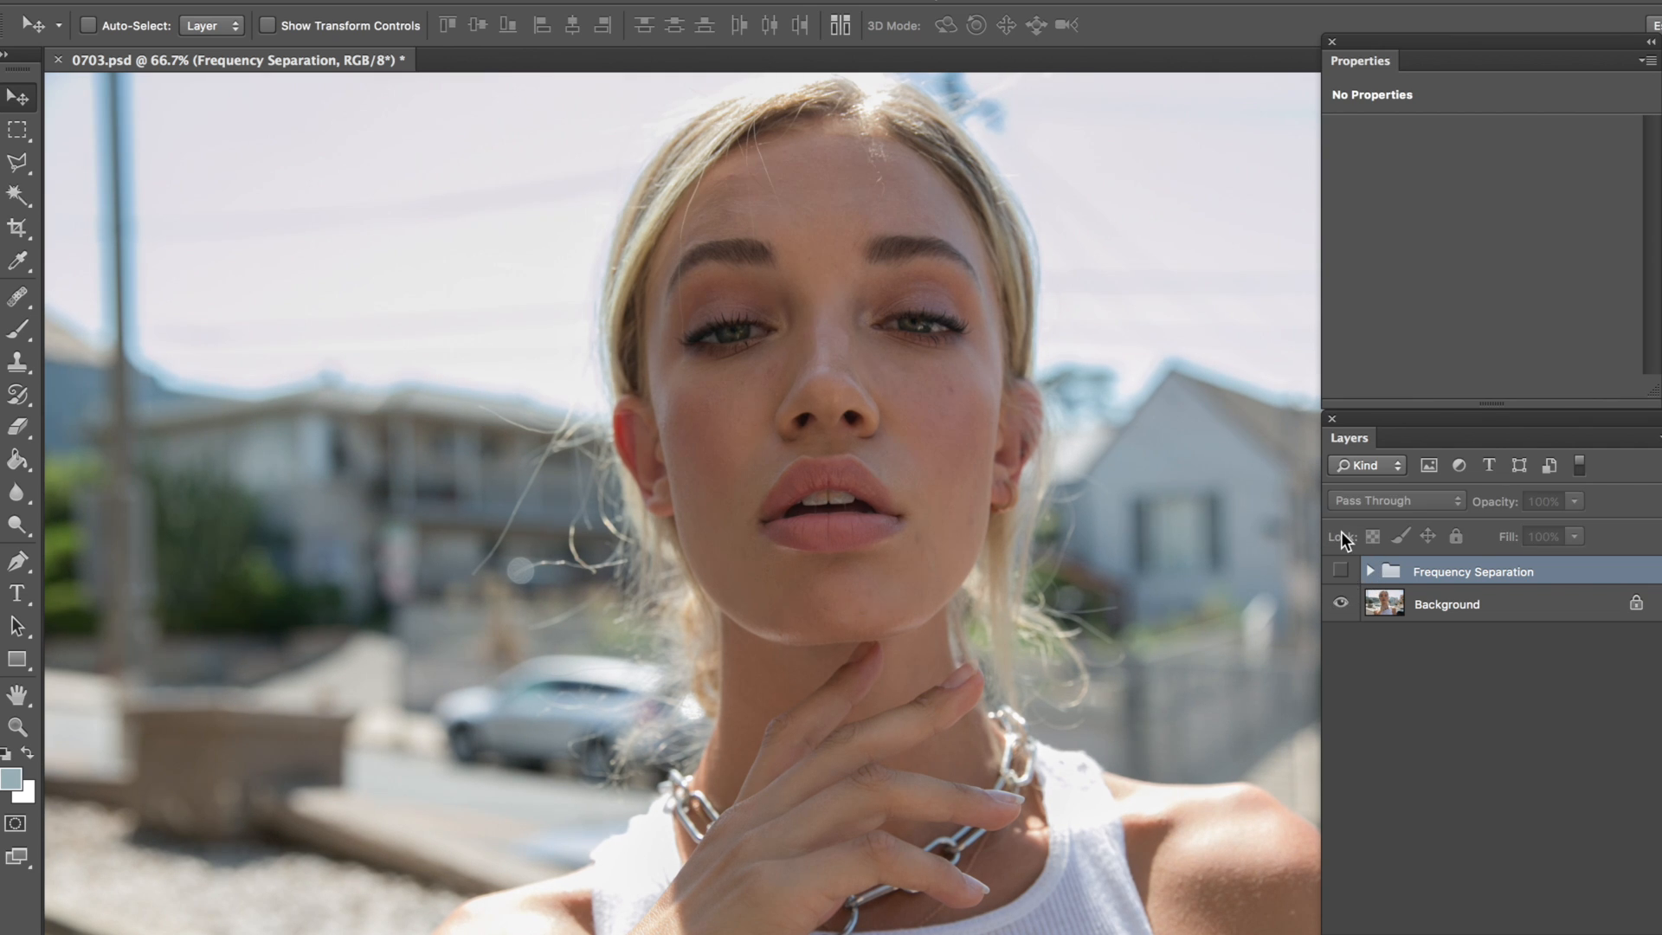
click(1341, 572)
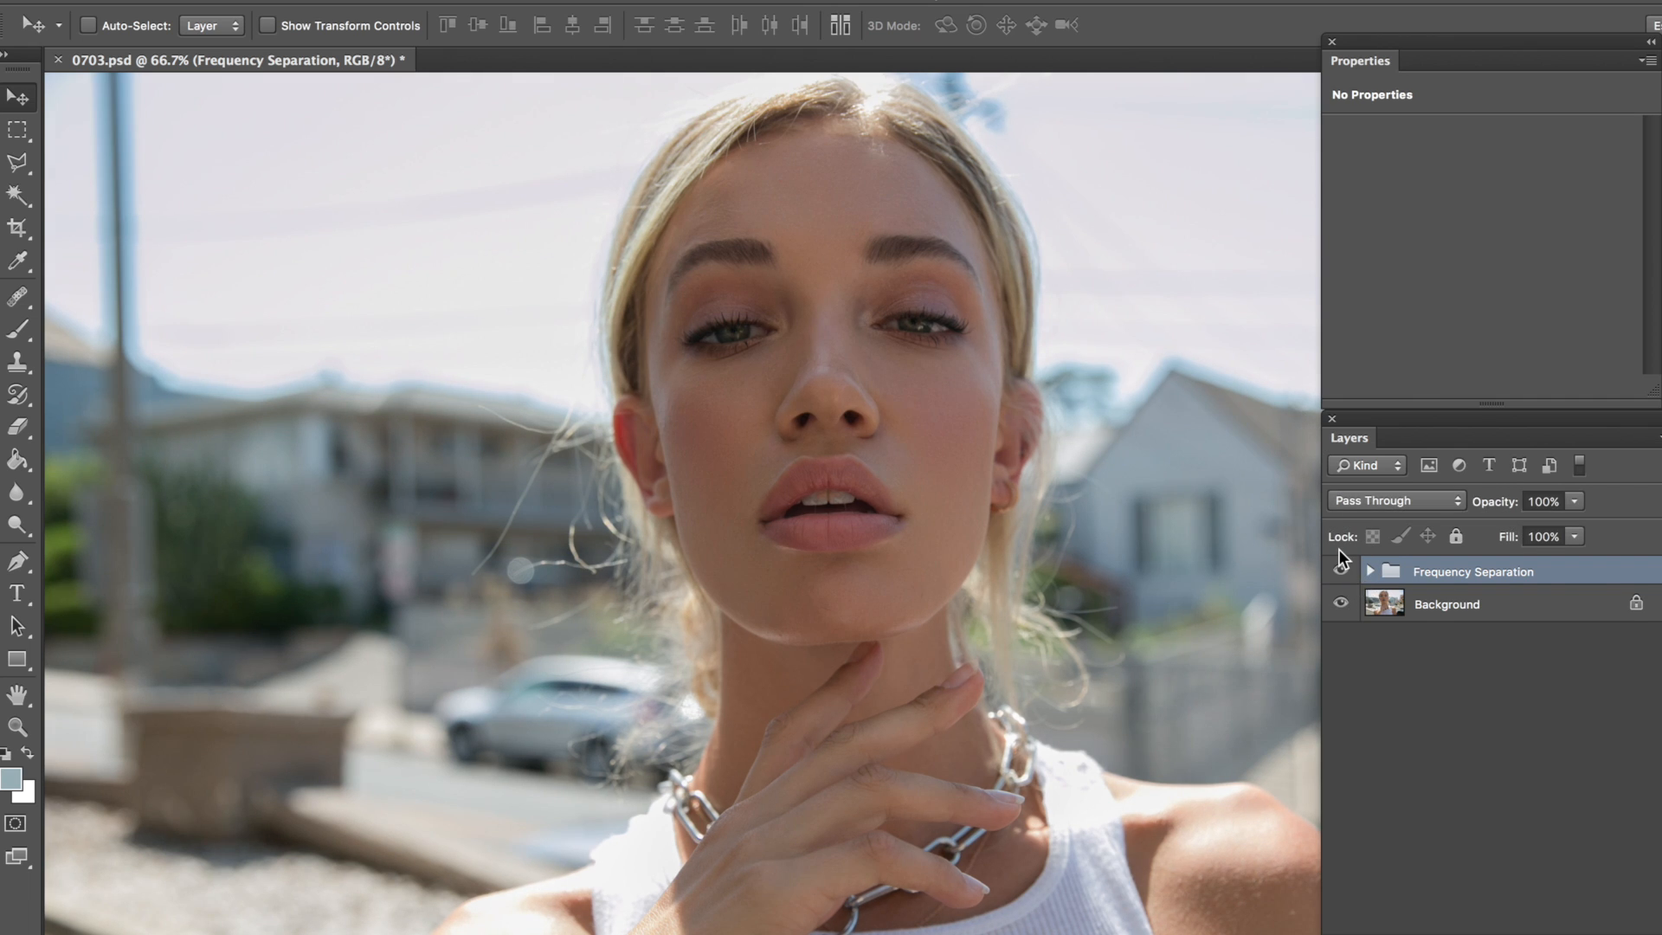
Step: Review the layers inside the Frequency Separation group, collapse the group again, and save the document
click(1370, 571)
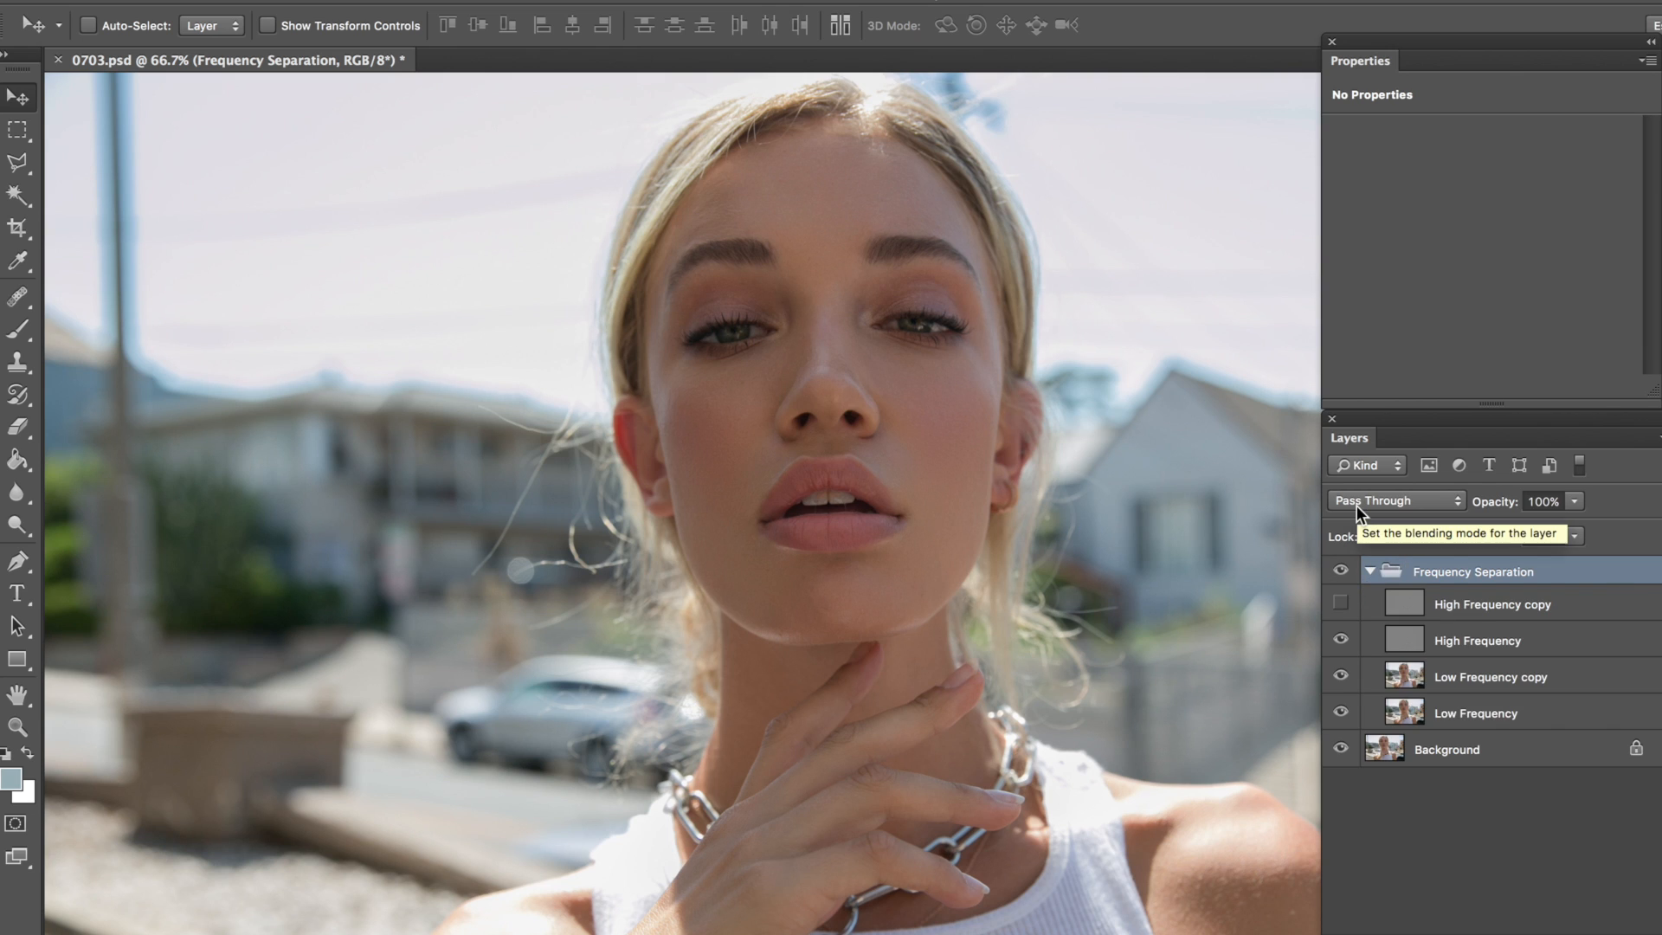
ctrl+click(1081, 482)
key(ctrl+minus)
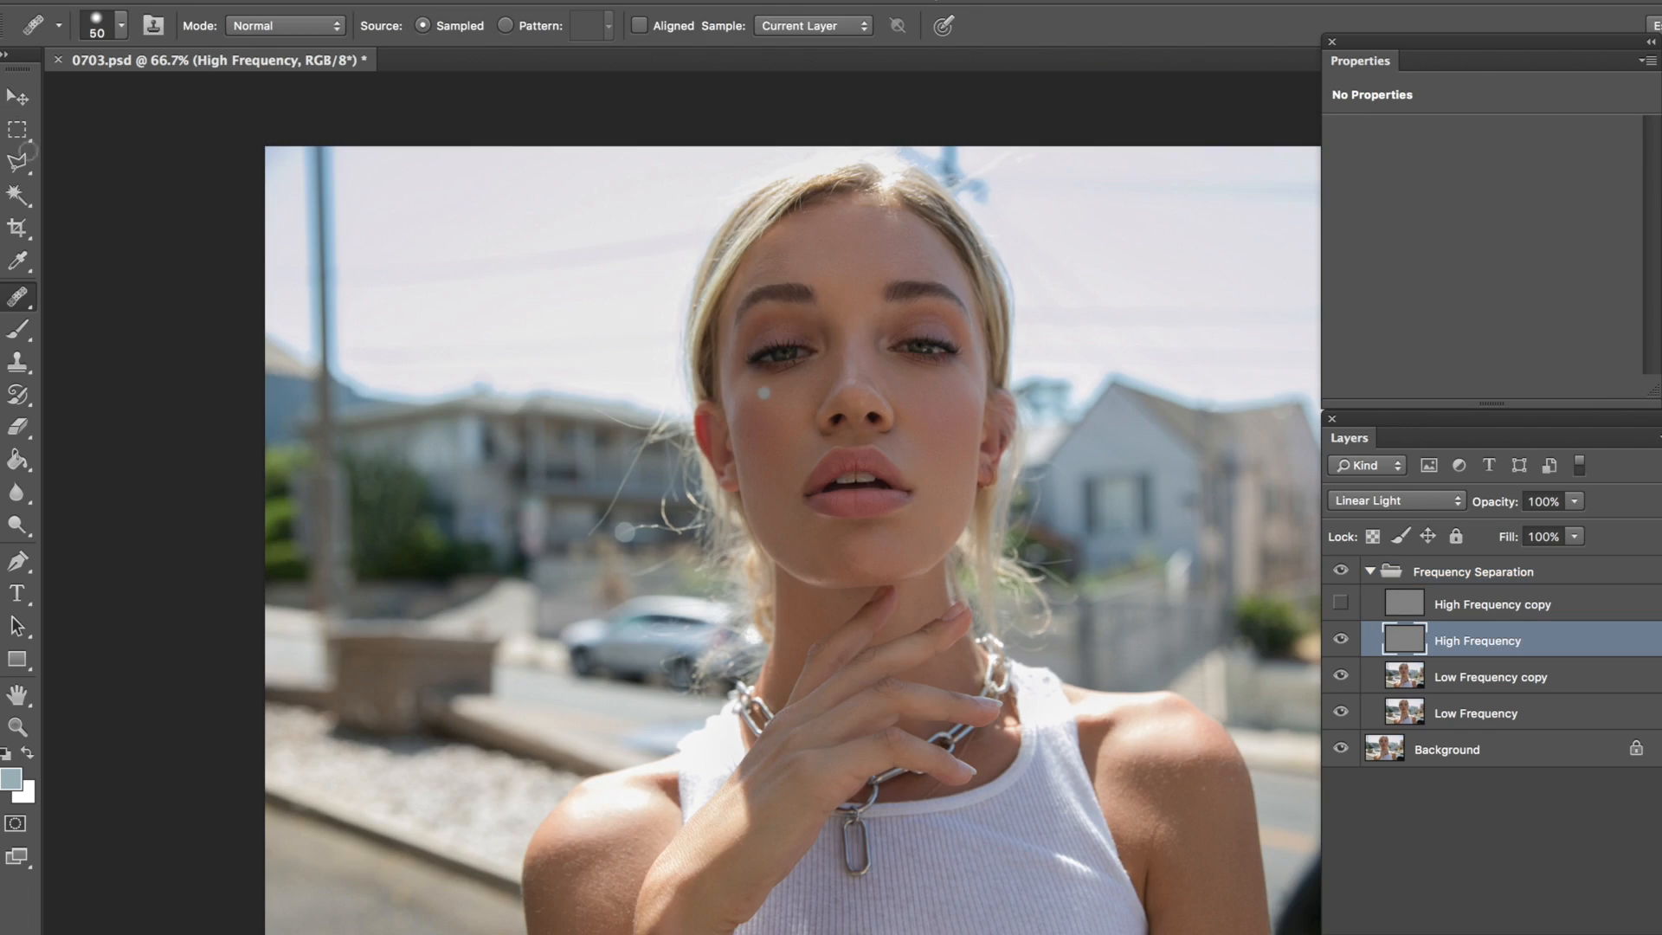
click(1369, 571)
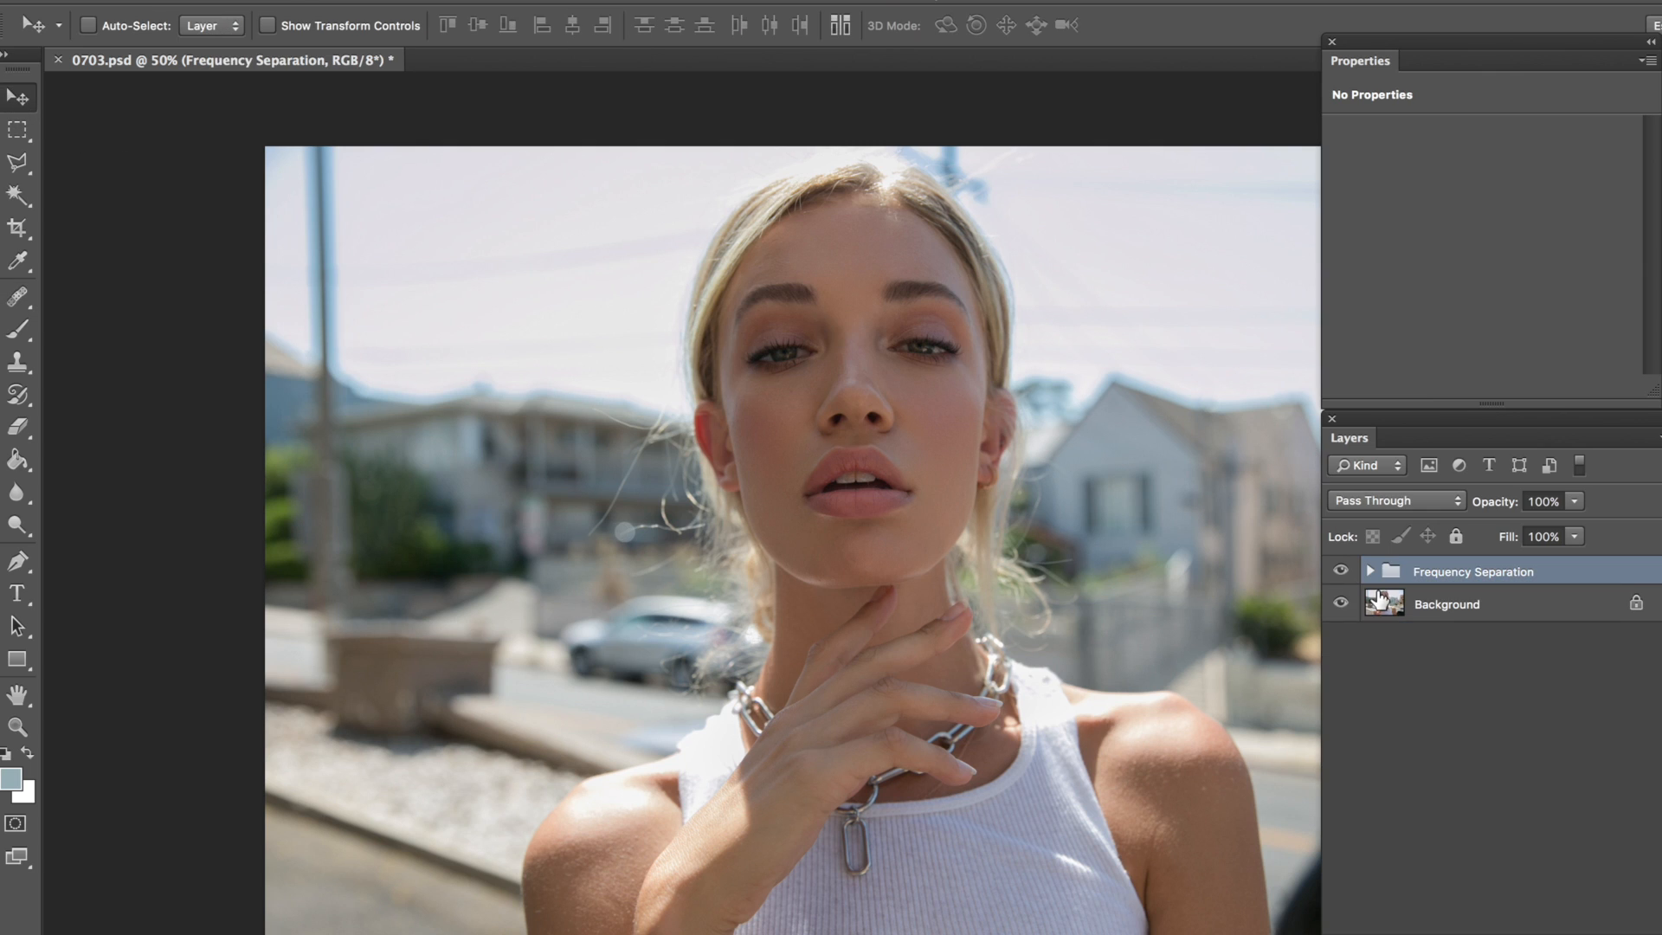
key(ctrl+s)
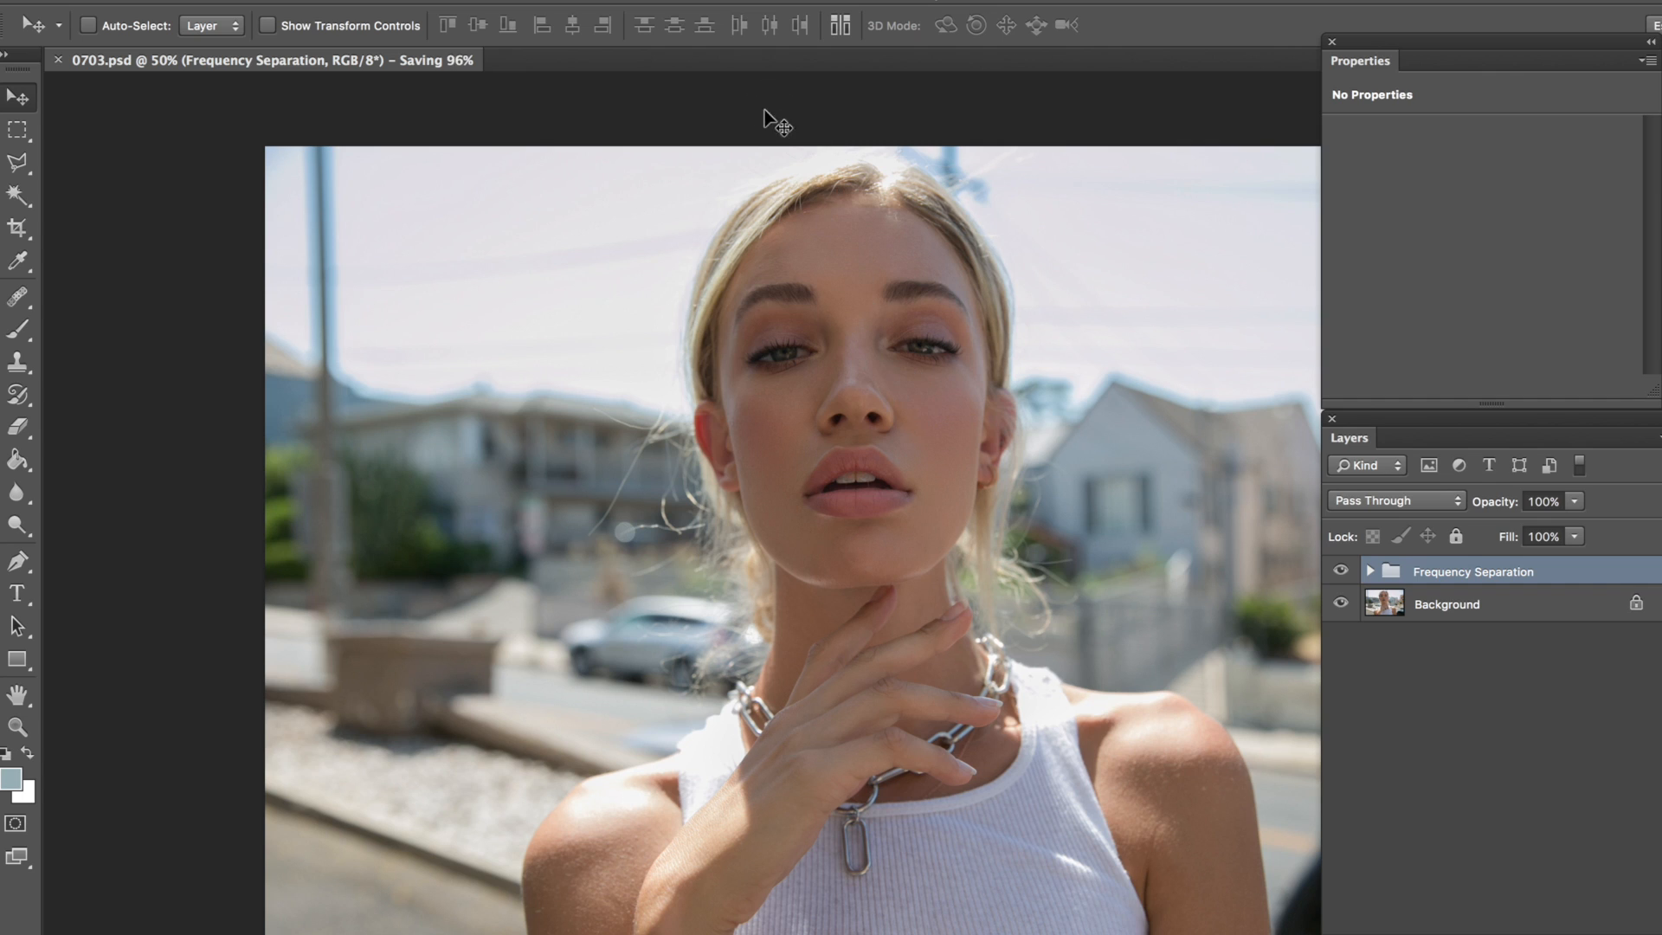
Step: Add a Black & White adjustment layer above the Frequency Separation group with the default preset and 10% opacity
click(371, 0)
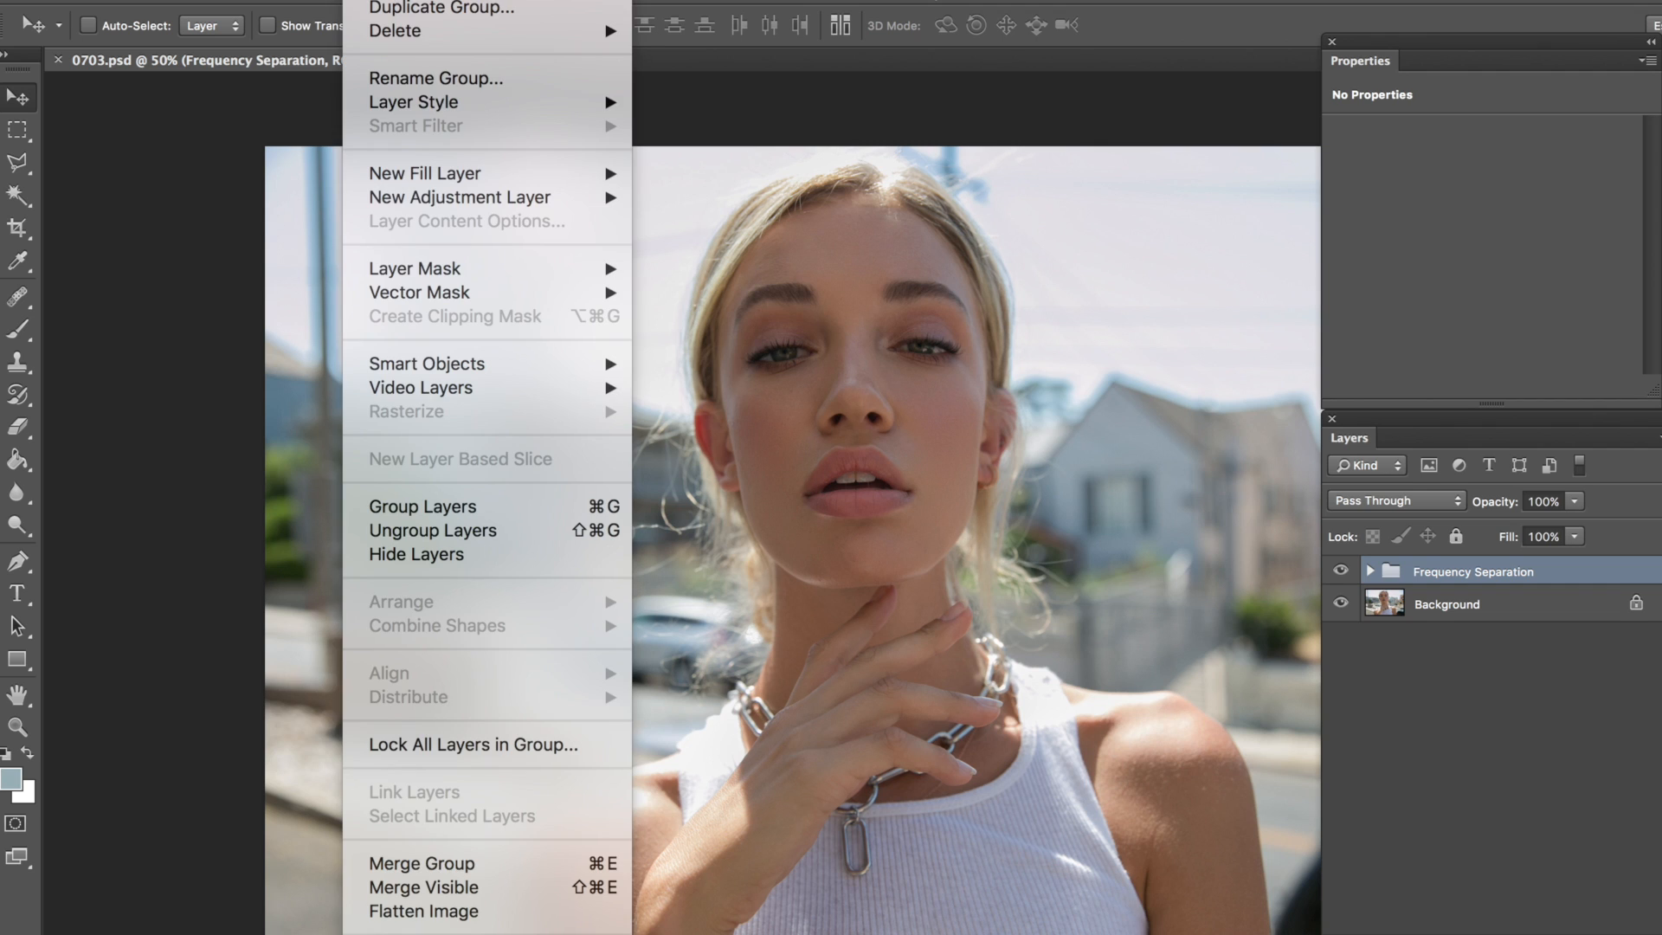
mouse_move(615, 200)
click(770, 389)
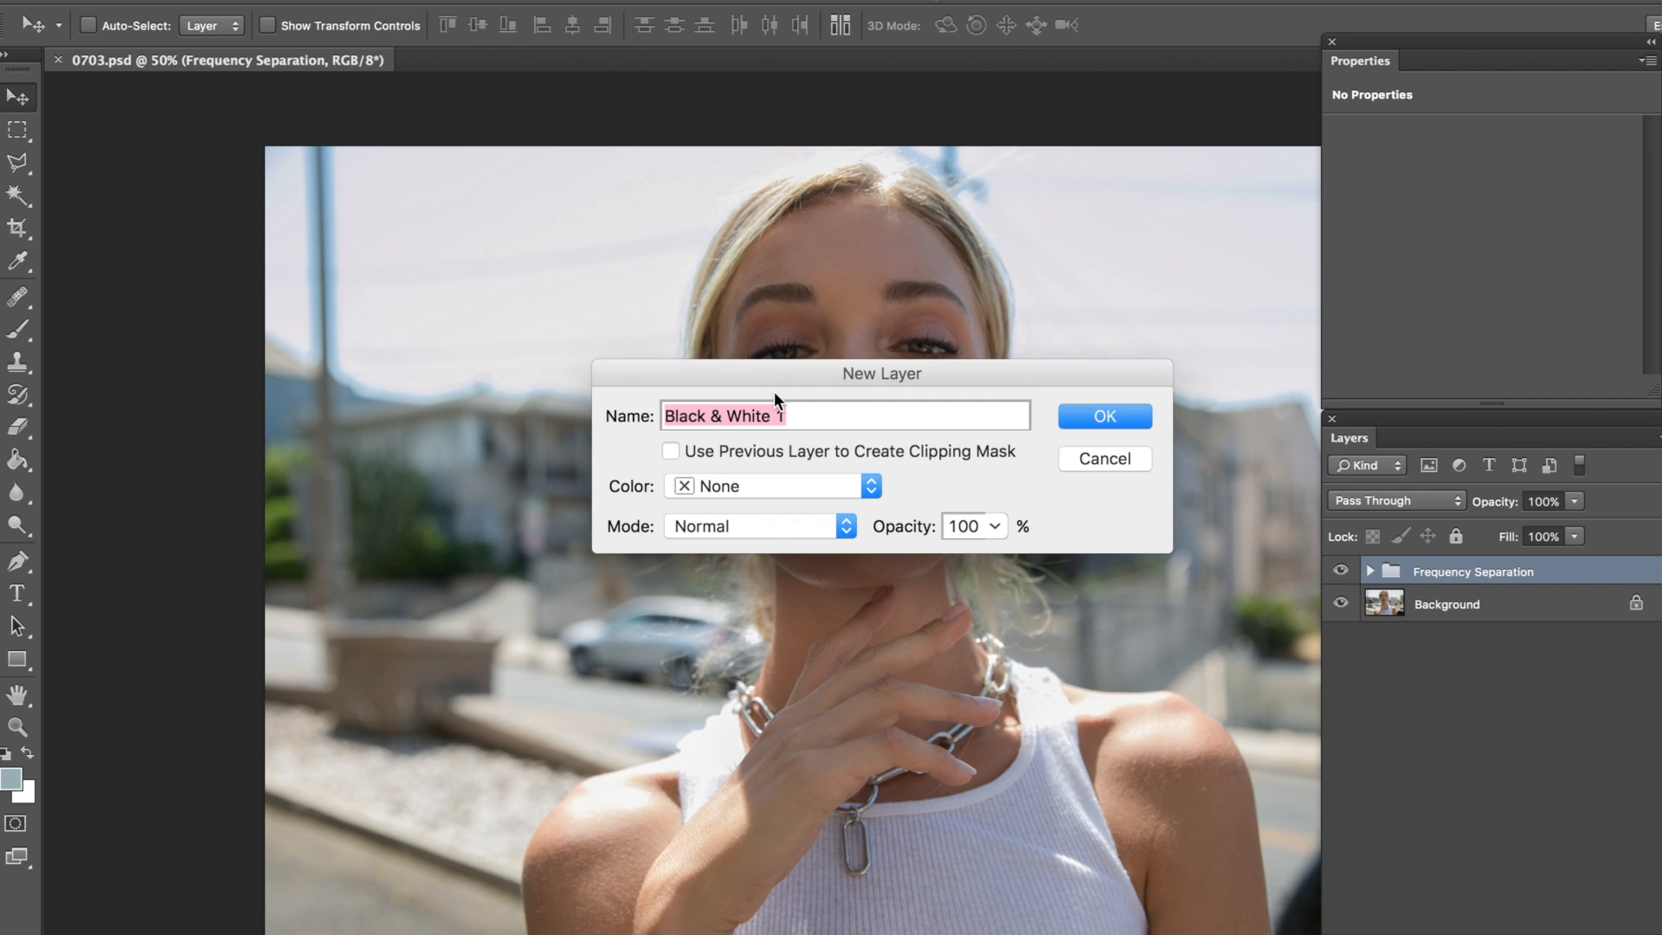
click(1103, 419)
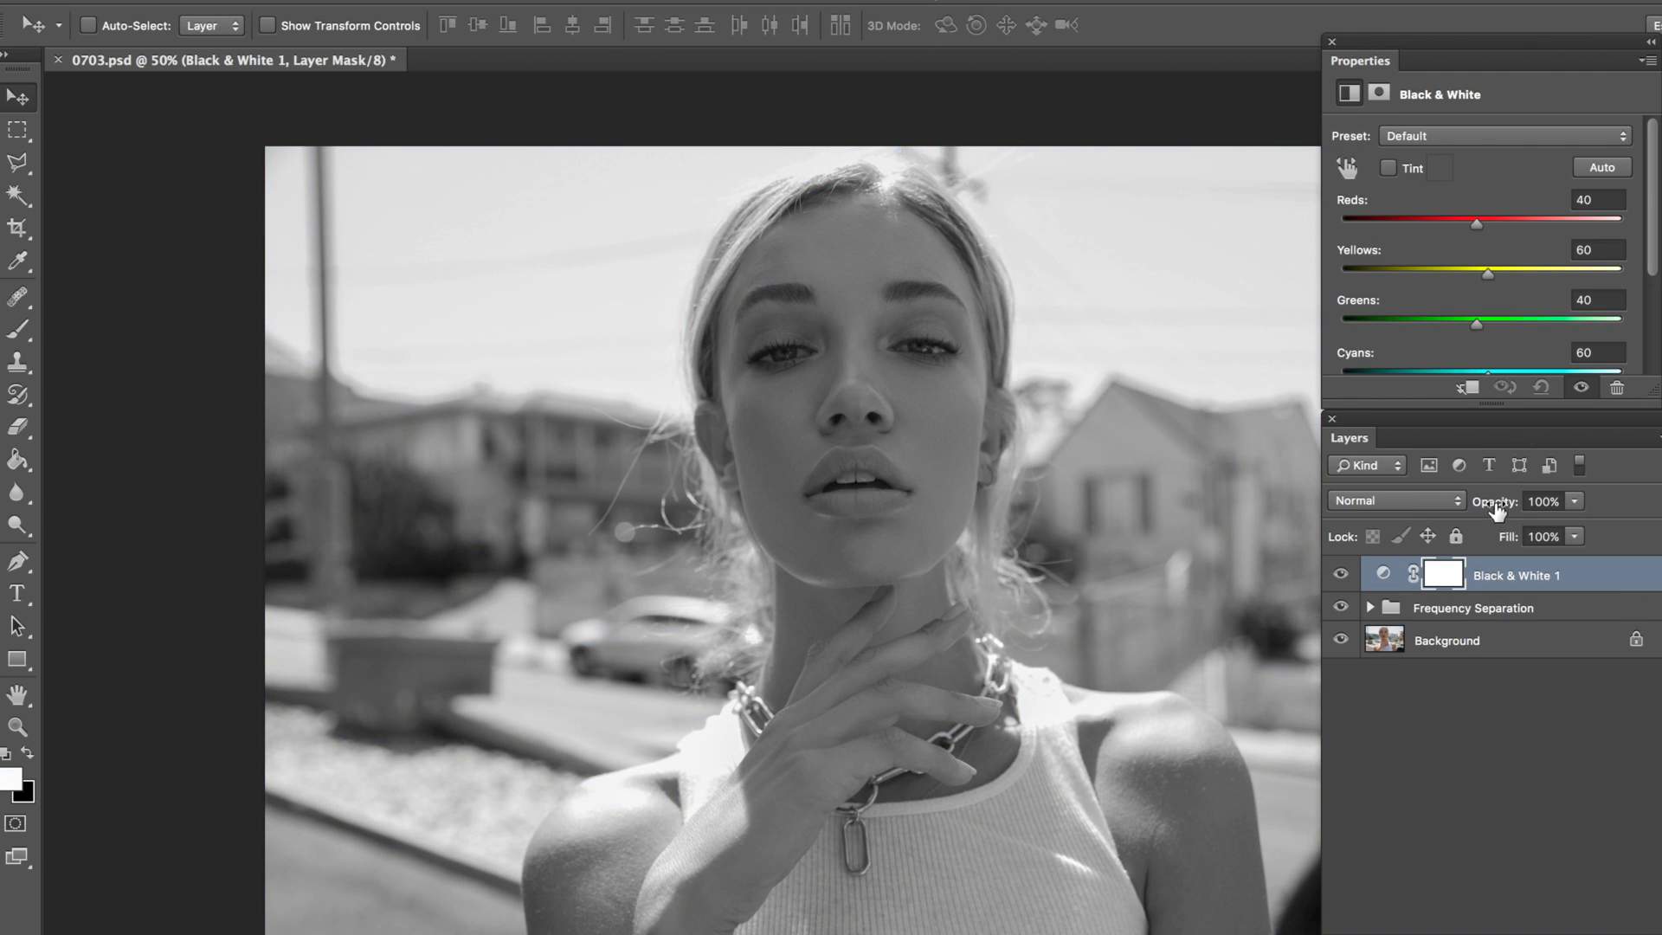
drag(1498, 511, 1383, 522)
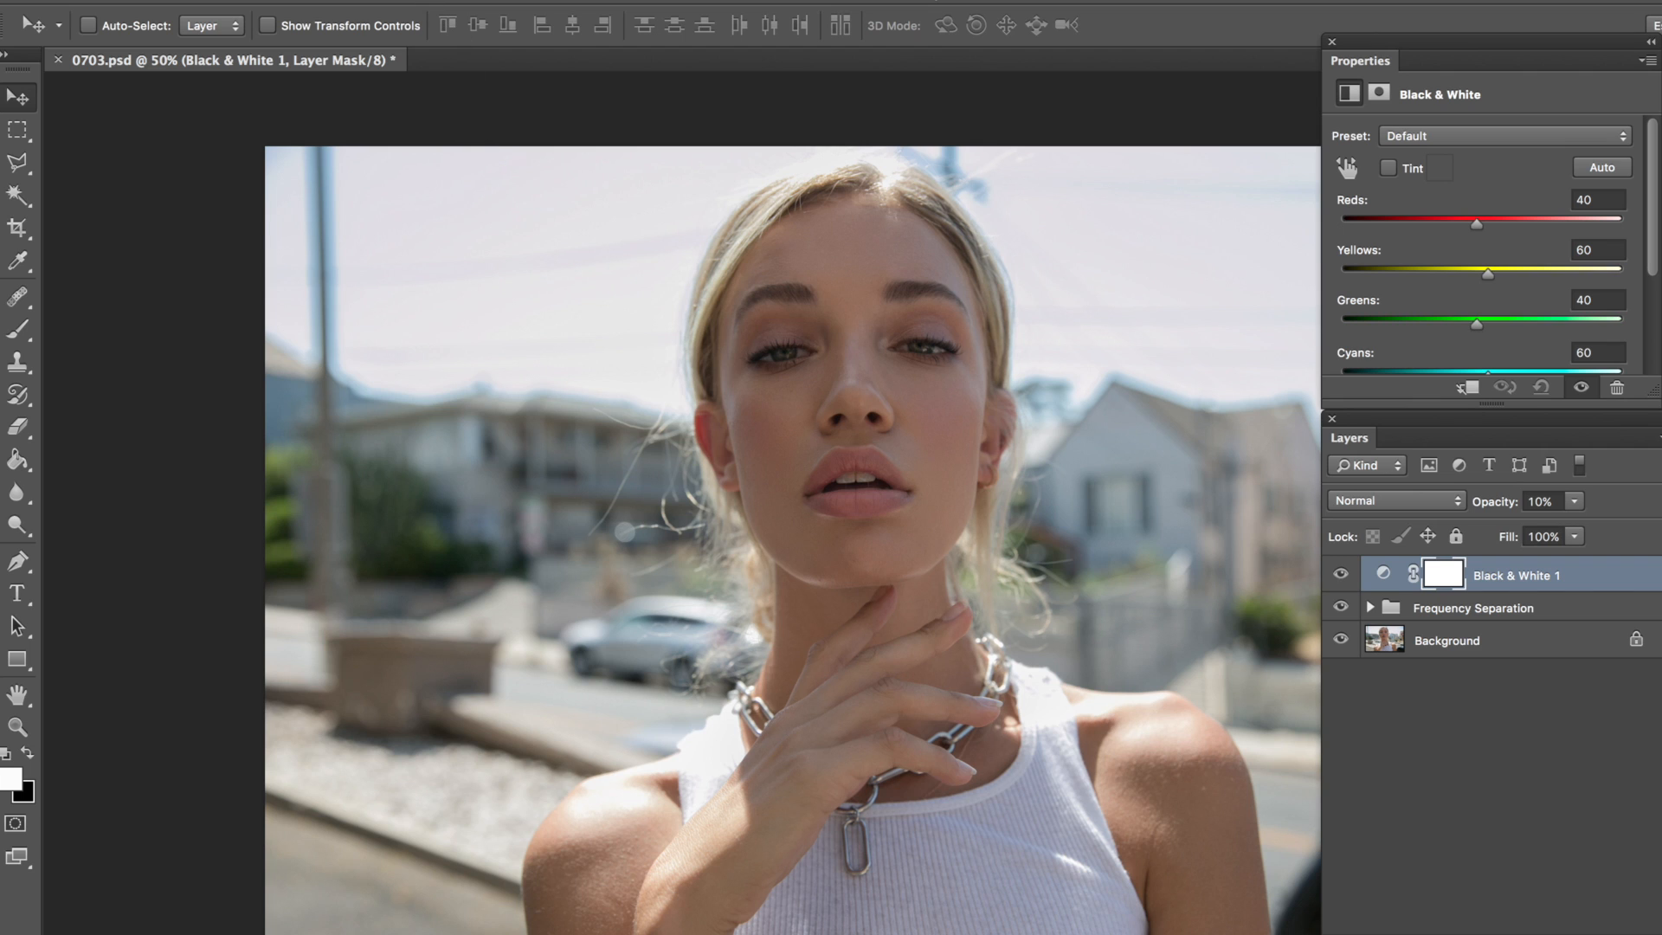
Step: Create a Solid Color fill layer above the Black & White adjustment layer with Normal mode and 100% opacity
click(379, 0)
mouse_move(572, 183)
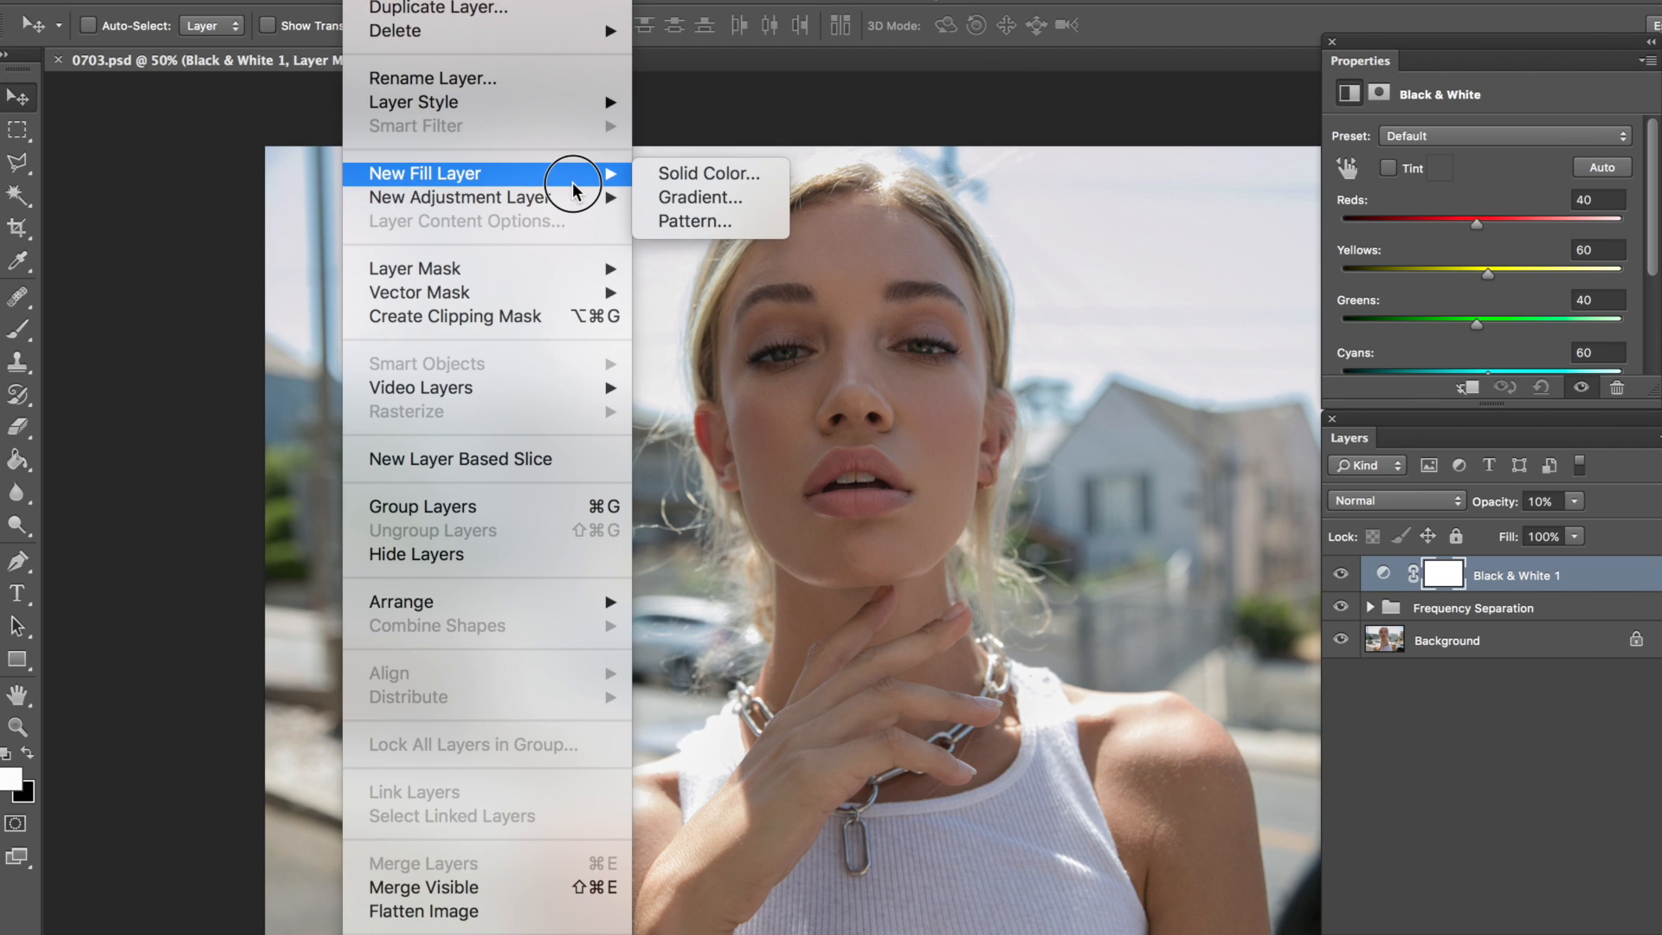
click(642, 185)
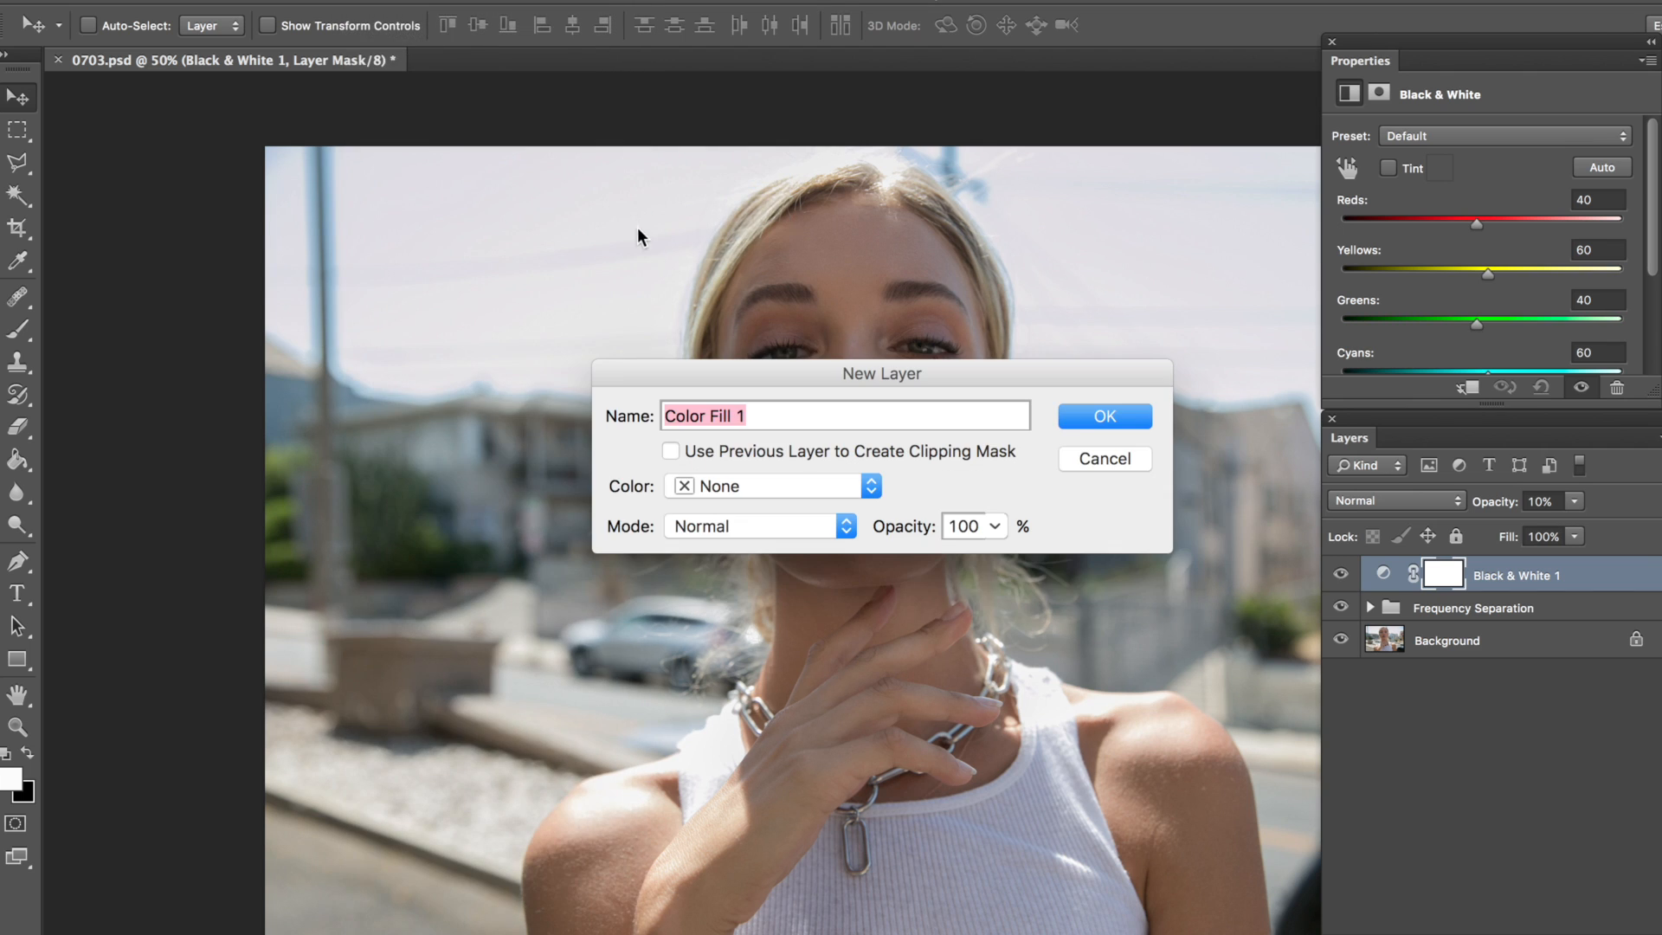
click(1104, 416)
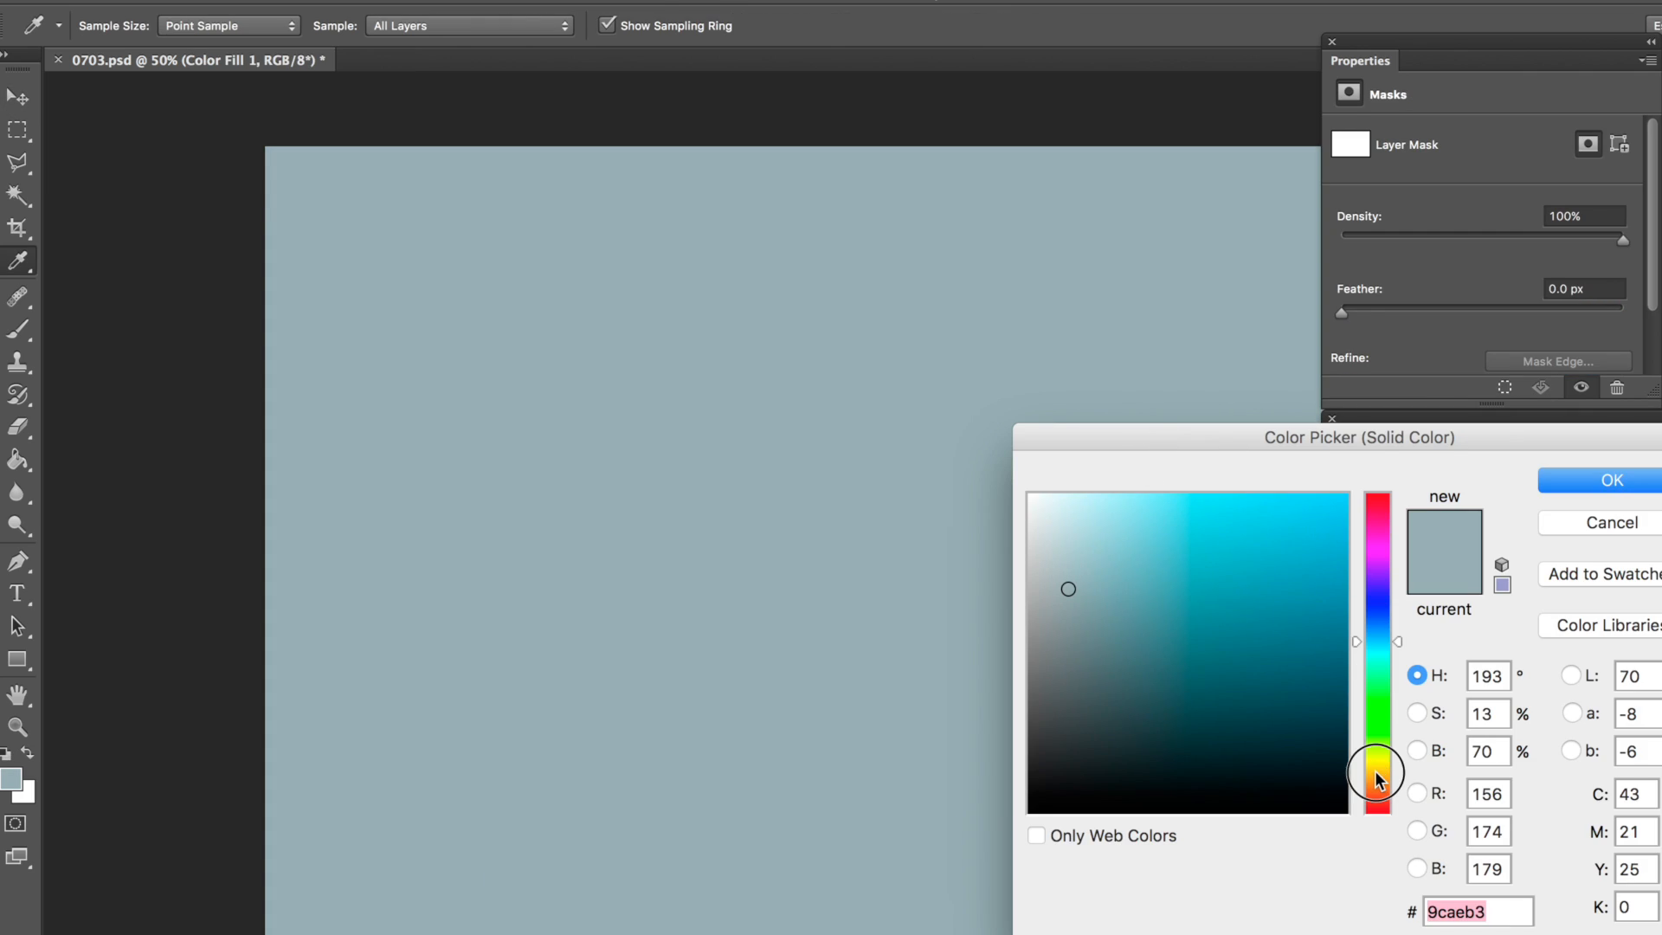
Step: Try a light peach shade, hex eed5bd, as the color of the fill layer
click(1379, 779)
drag(1083, 517, 1093, 515)
click(1378, 787)
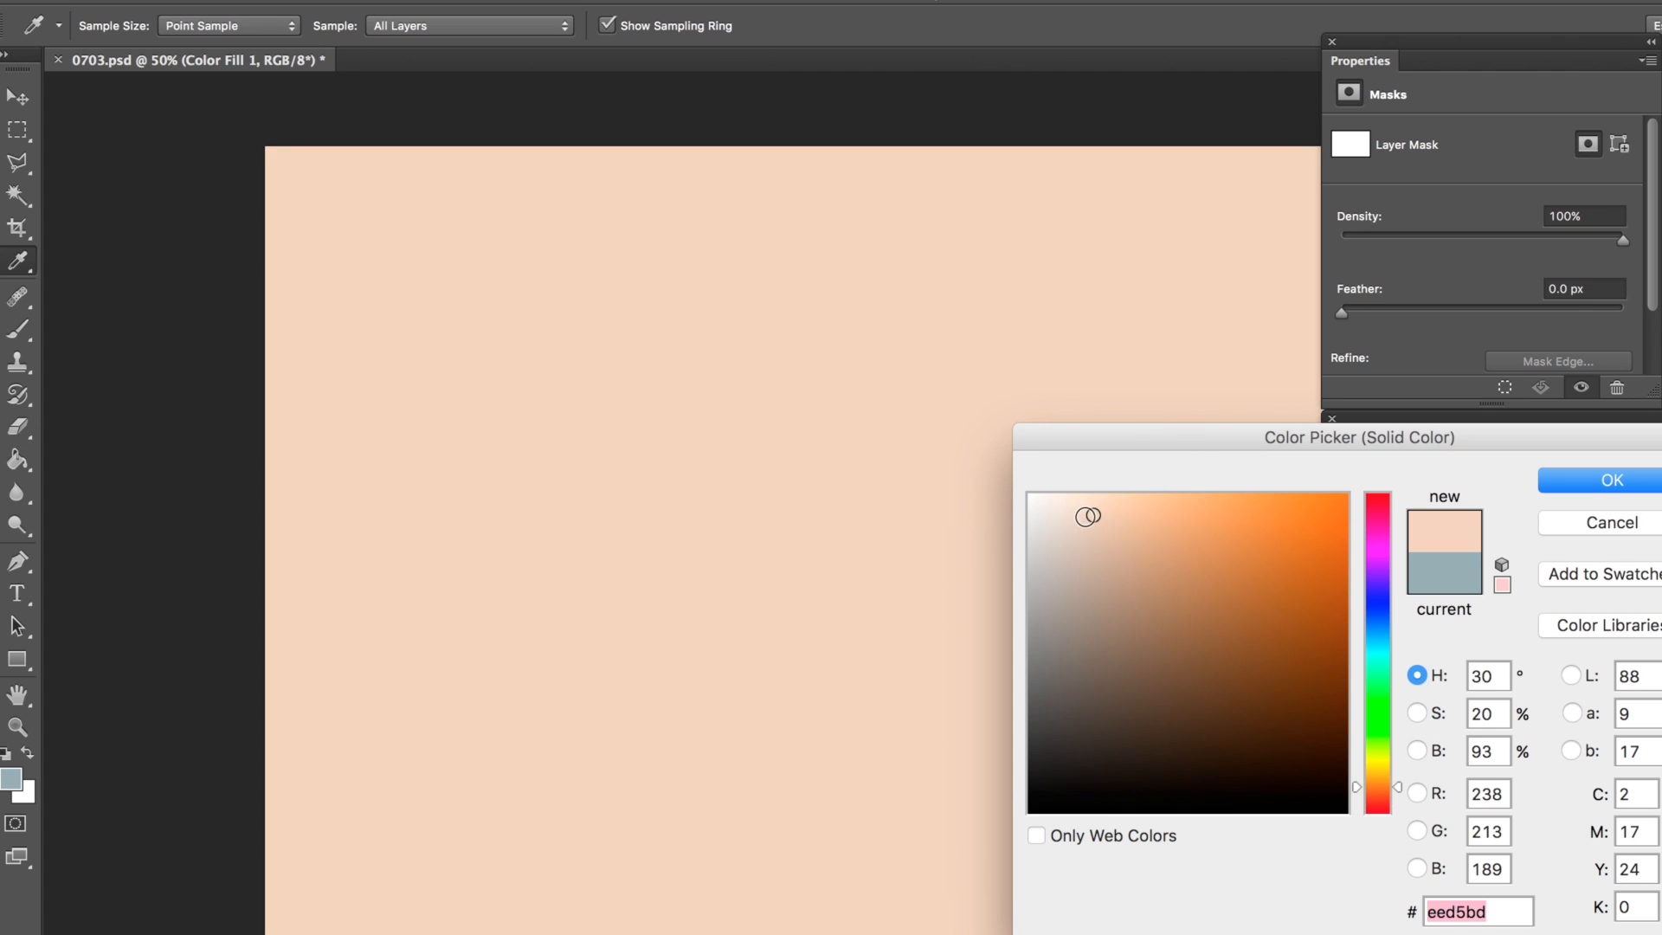
Step: Set the fill layer's color to hex e4d4bf and accept it
click(1498, 910)
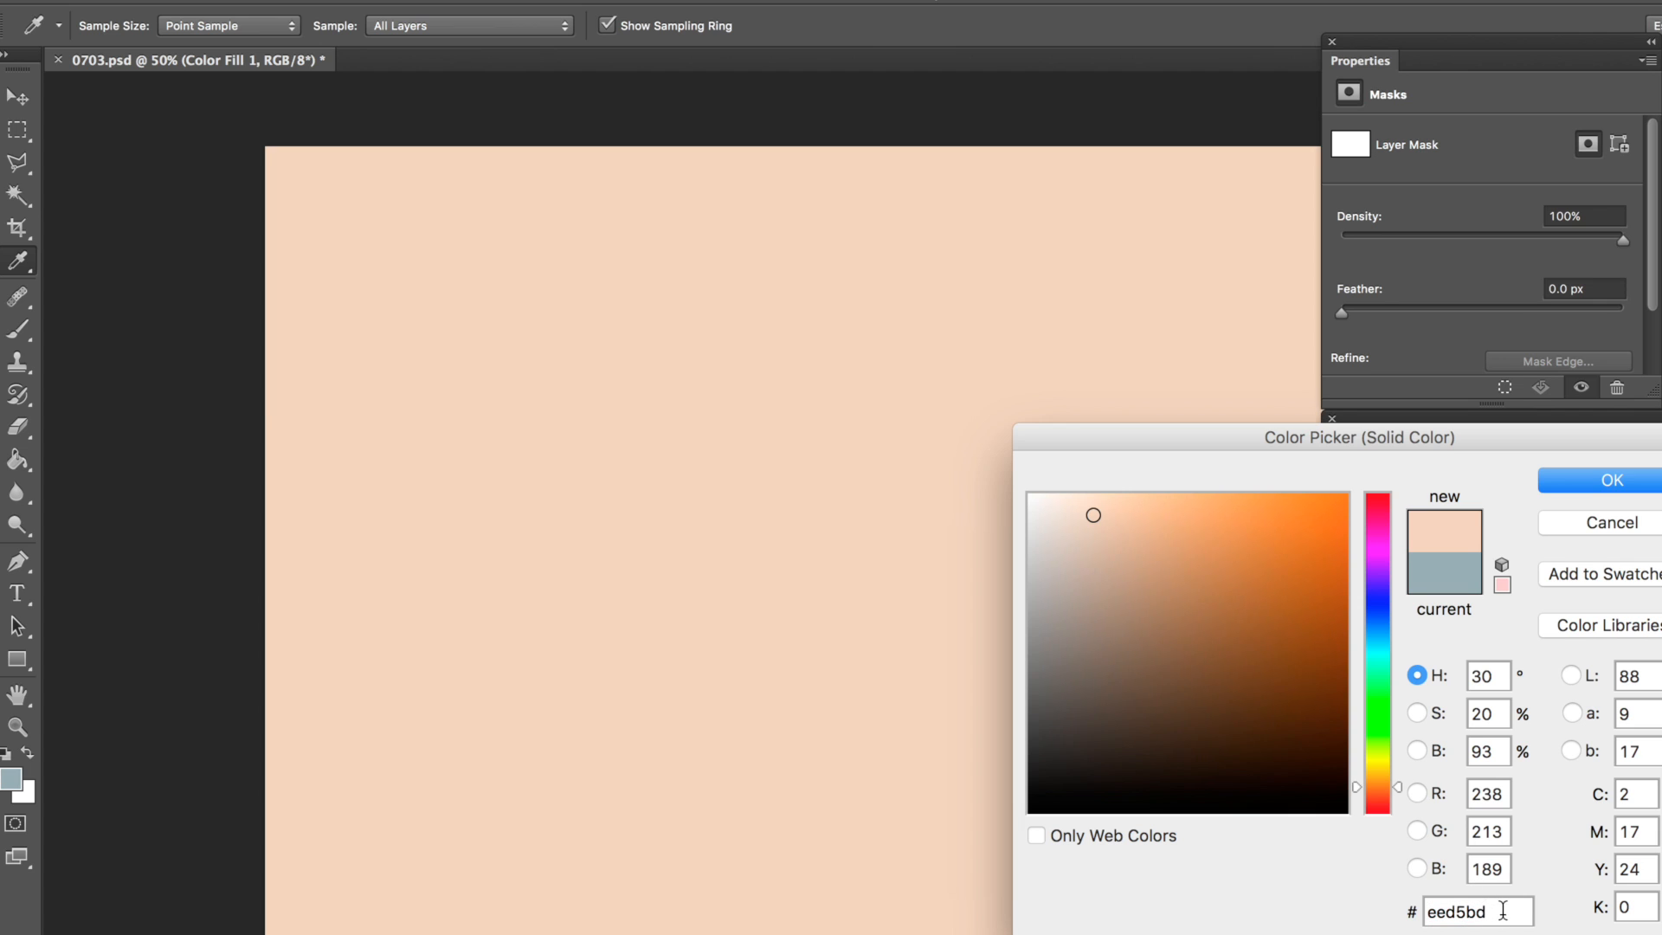
drag(1504, 910, 1417, 933)
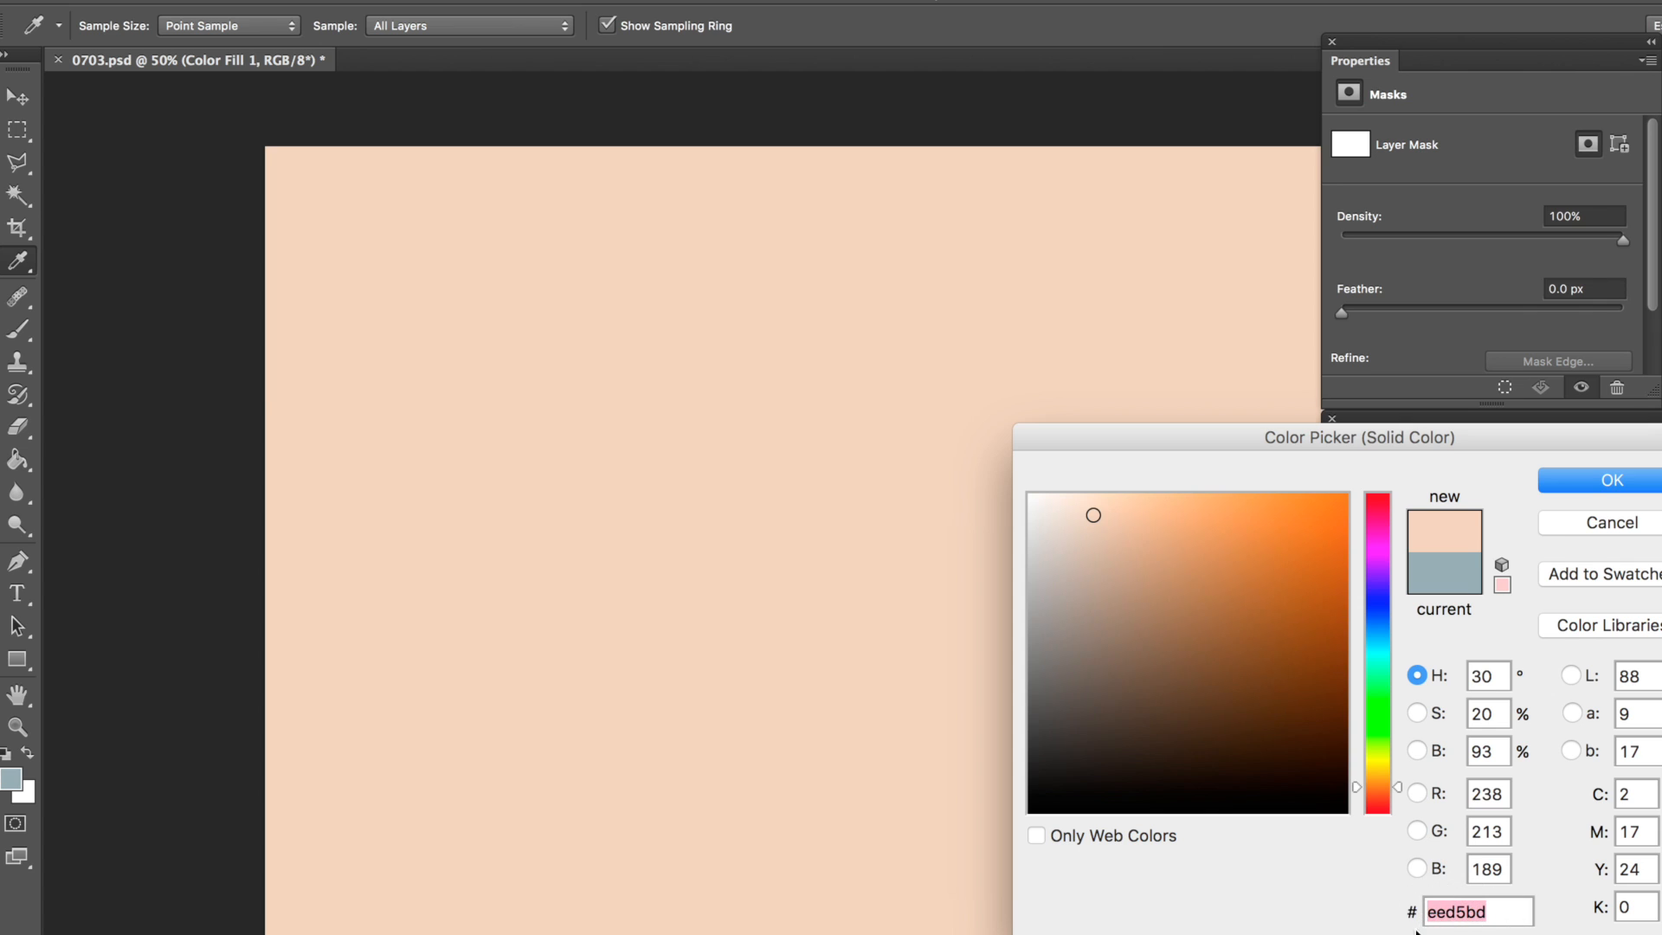
text(e)
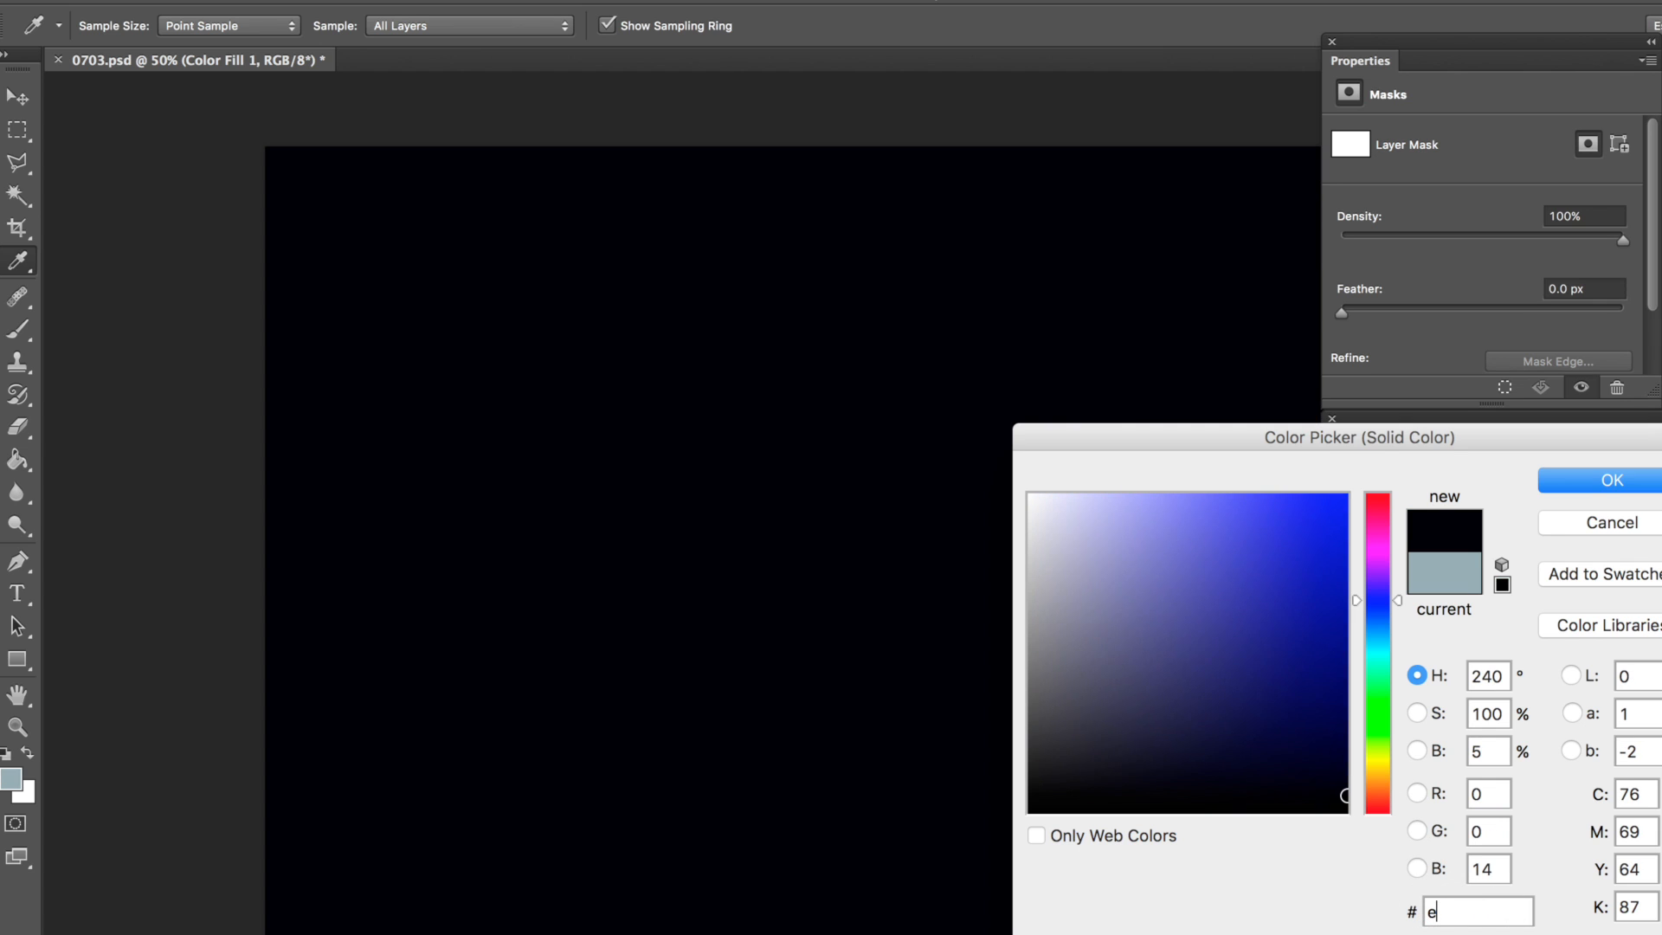
text(4)
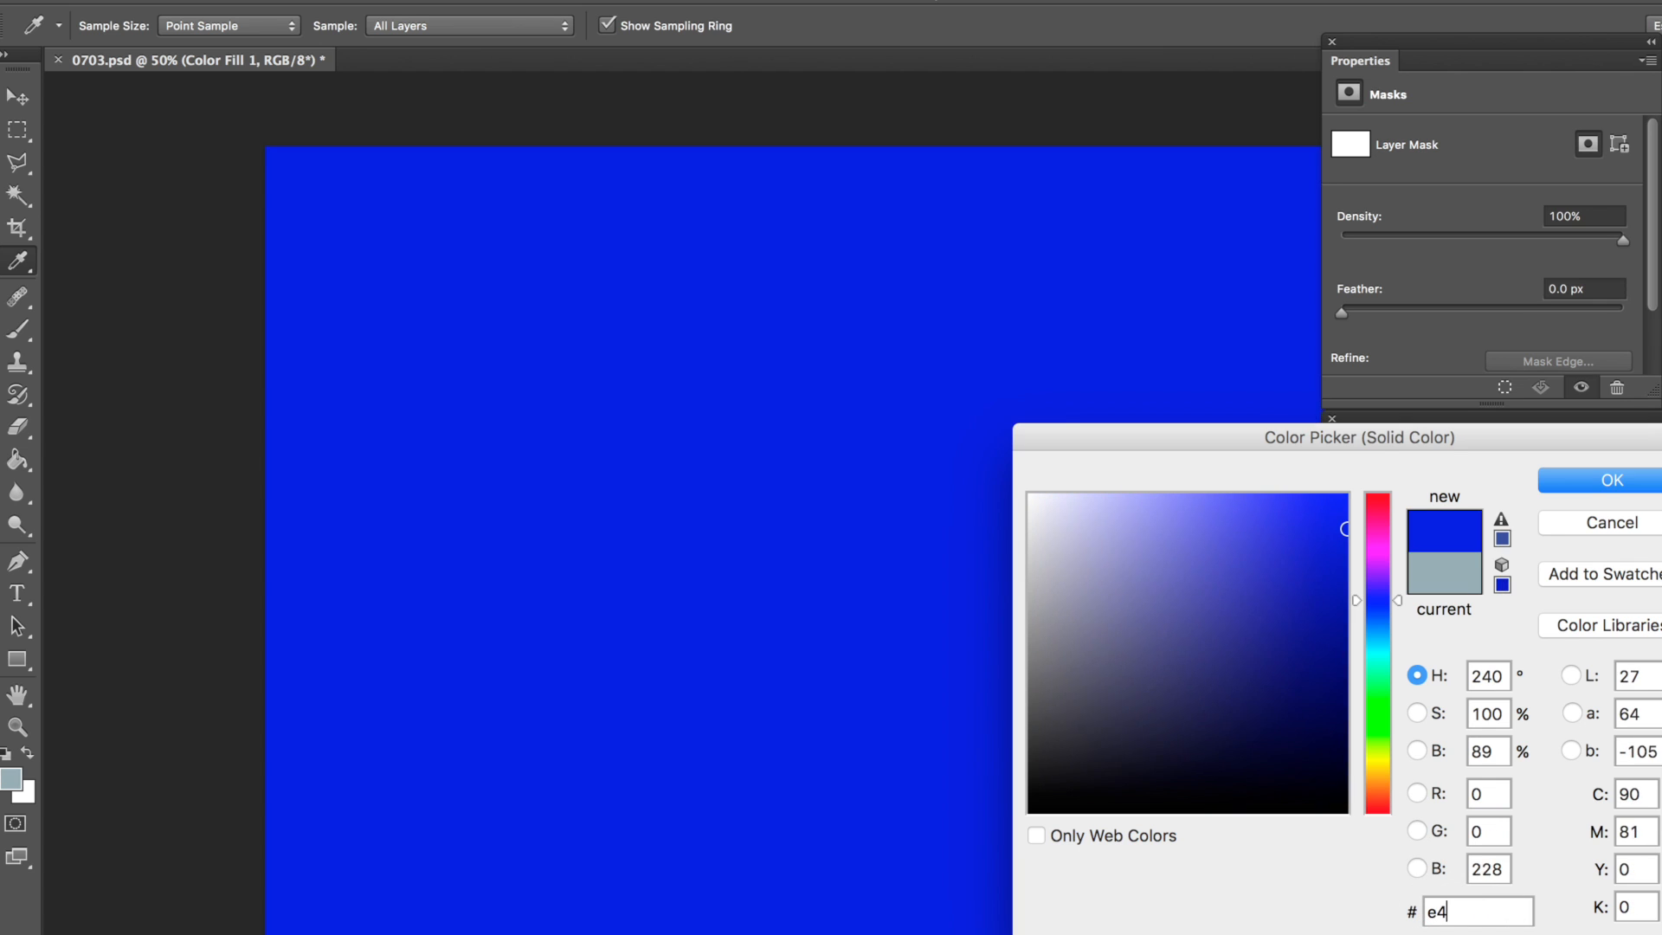
text(d4)
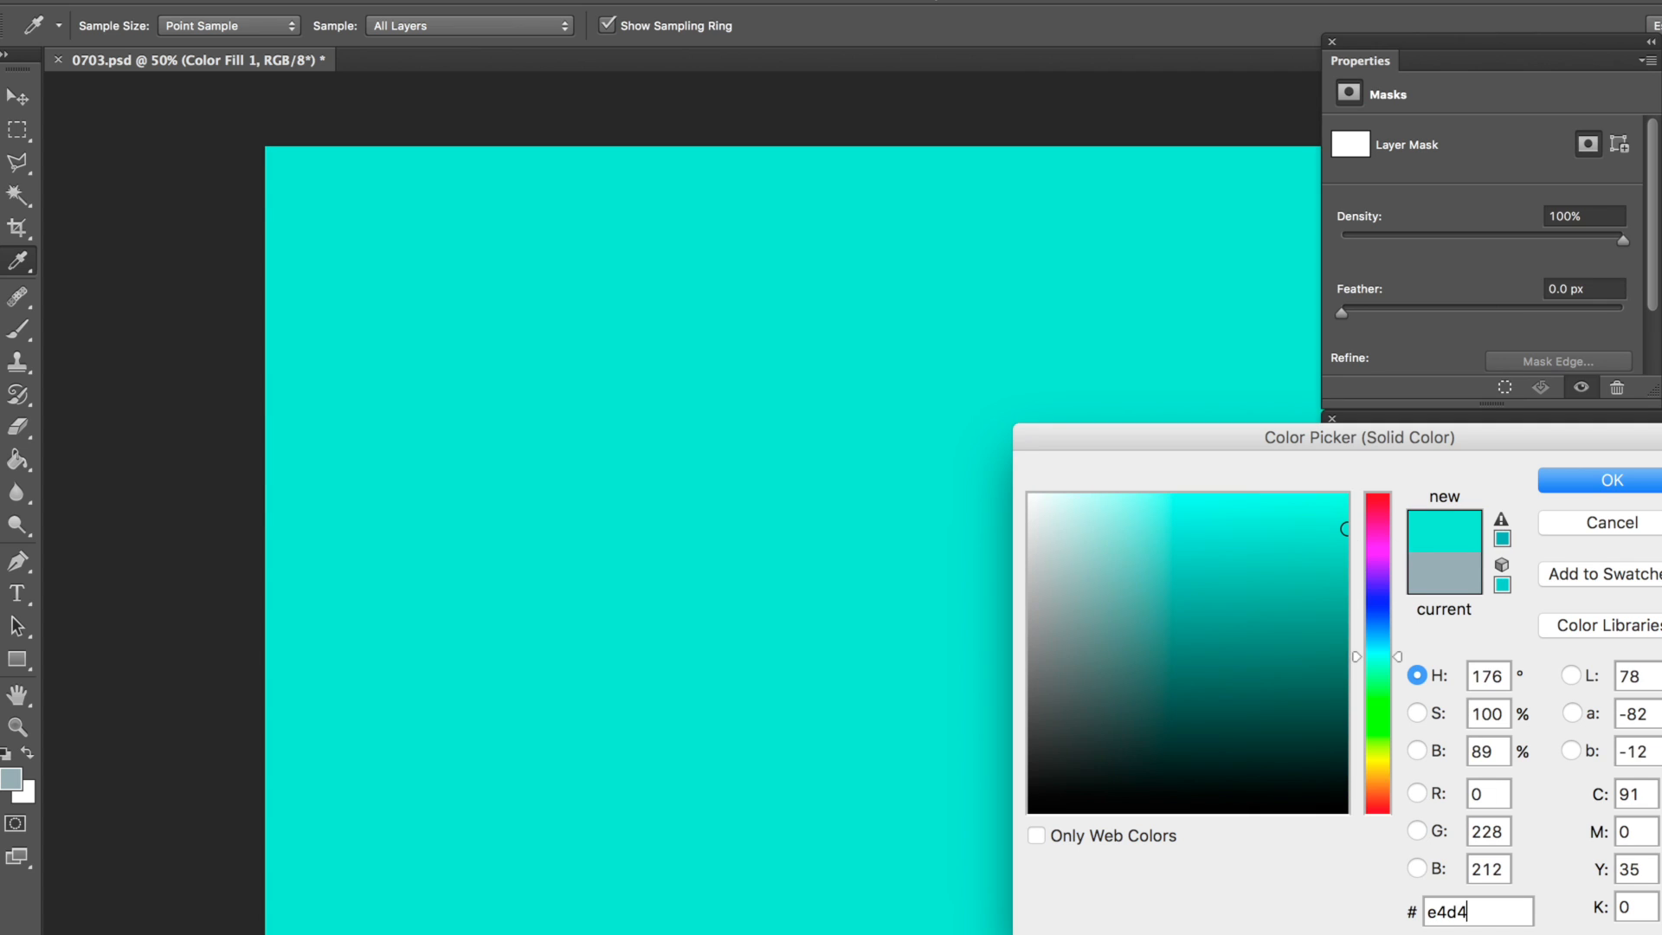
text(bf)
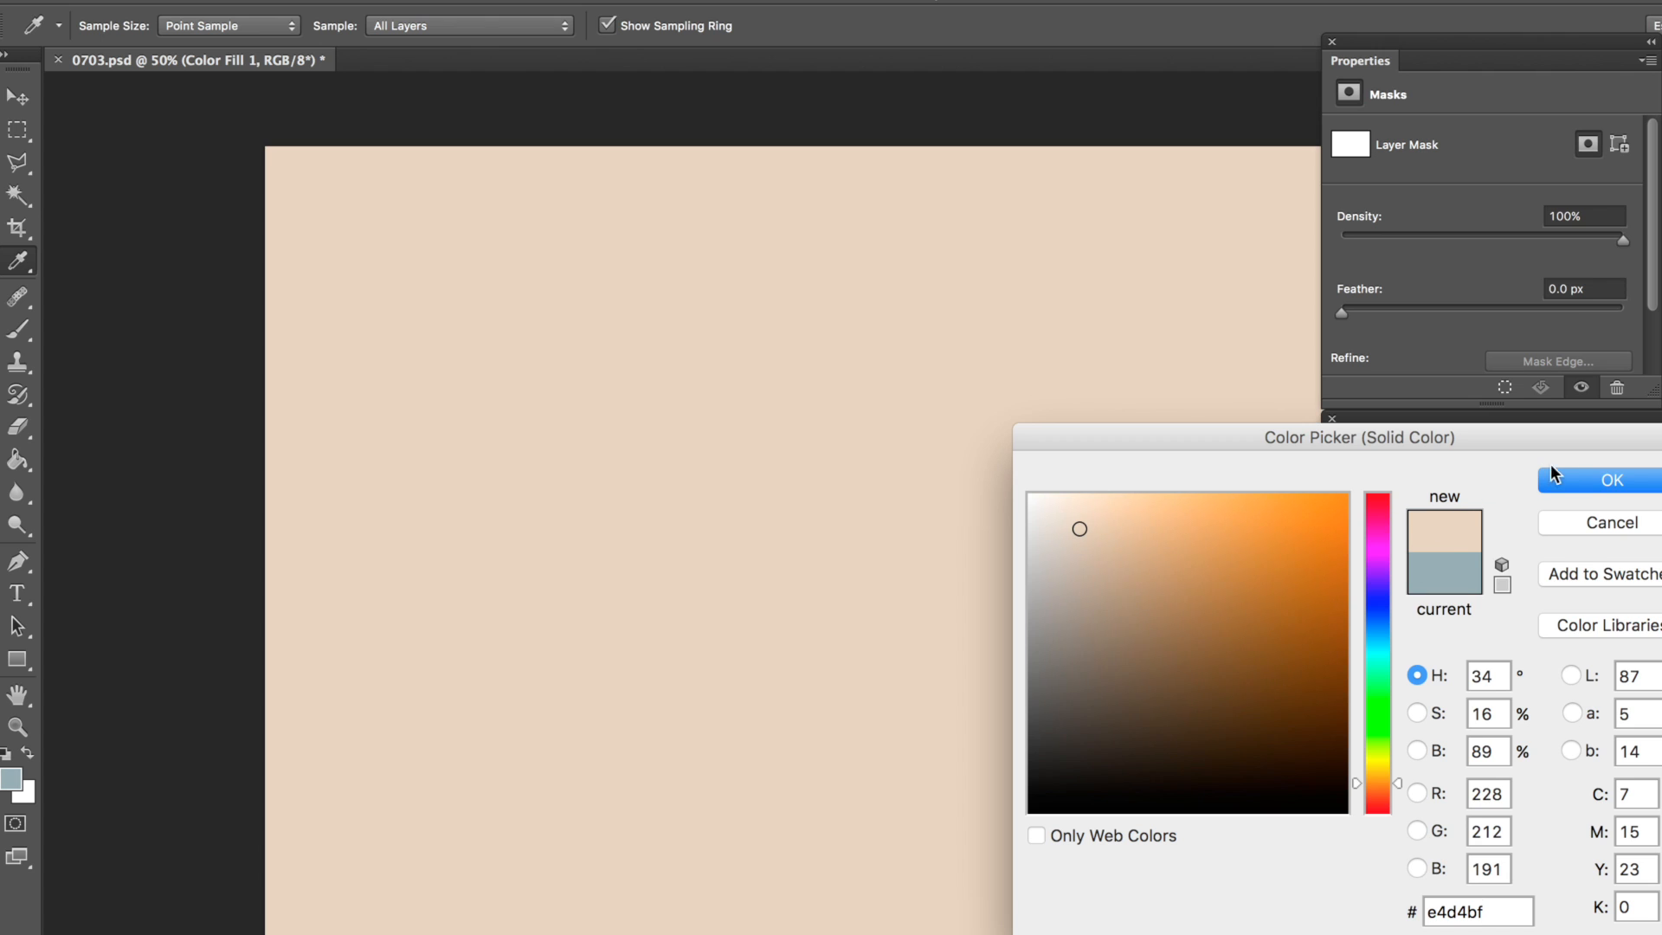
click(1591, 479)
key(v)
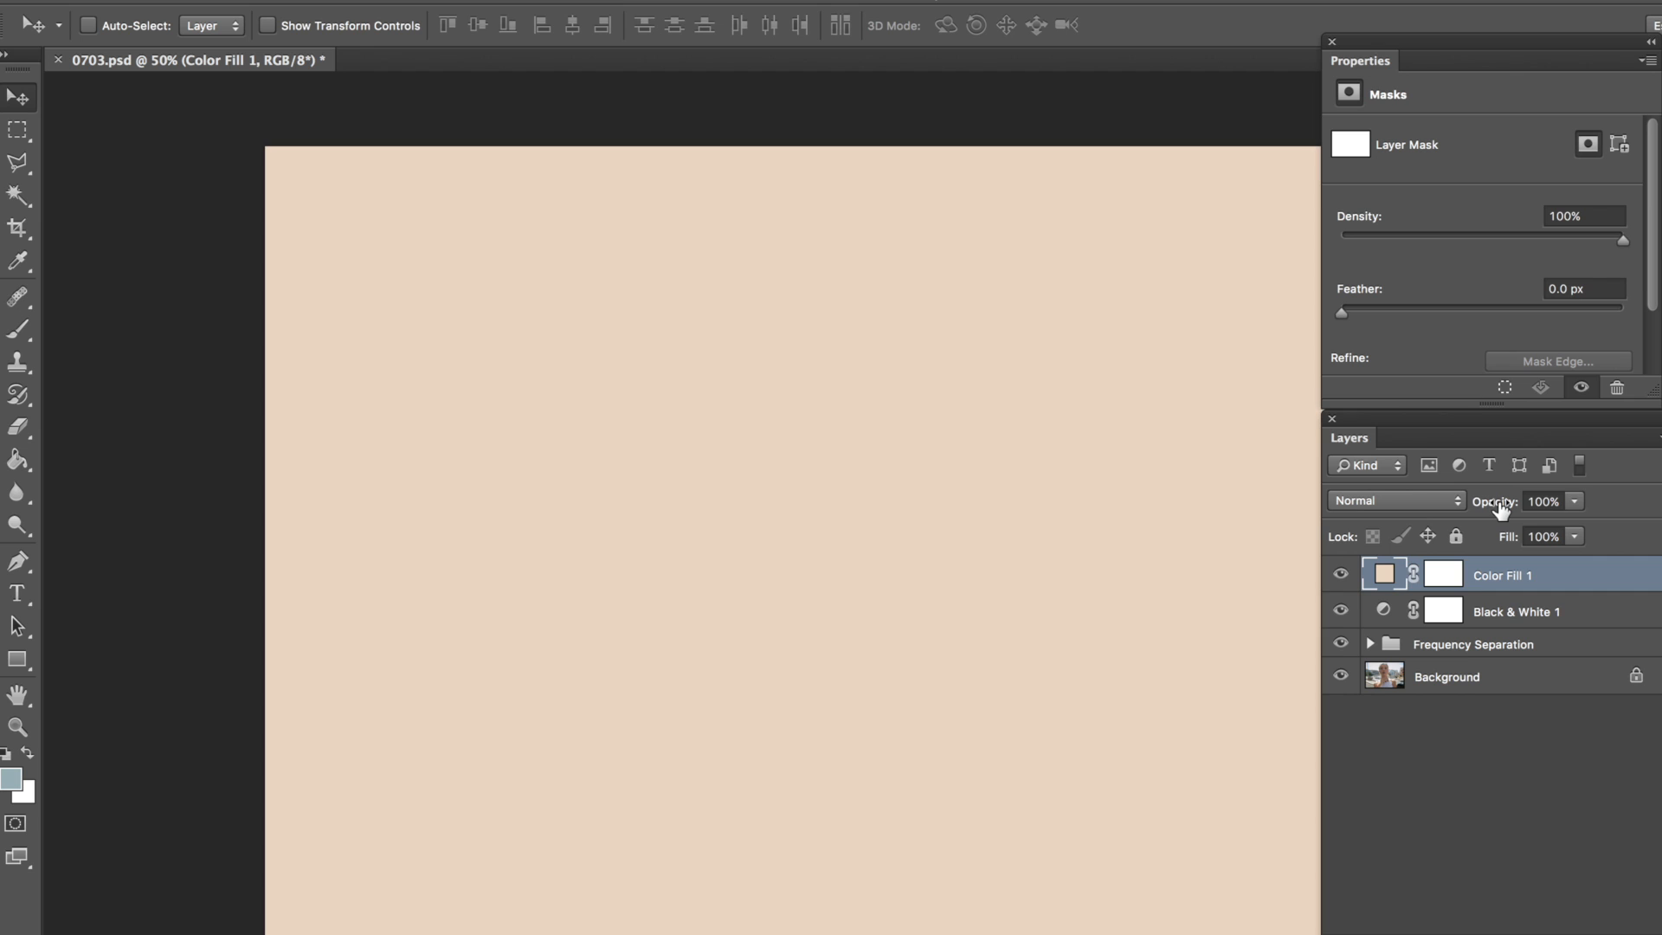
Step: Lower the beige color fill layer's opacity to 3% and toggle its visibility to compare the effect
drag(1501, 509, 1379, 510)
drag(1488, 510, 1500, 507)
click(1344, 575)
click(1343, 575)
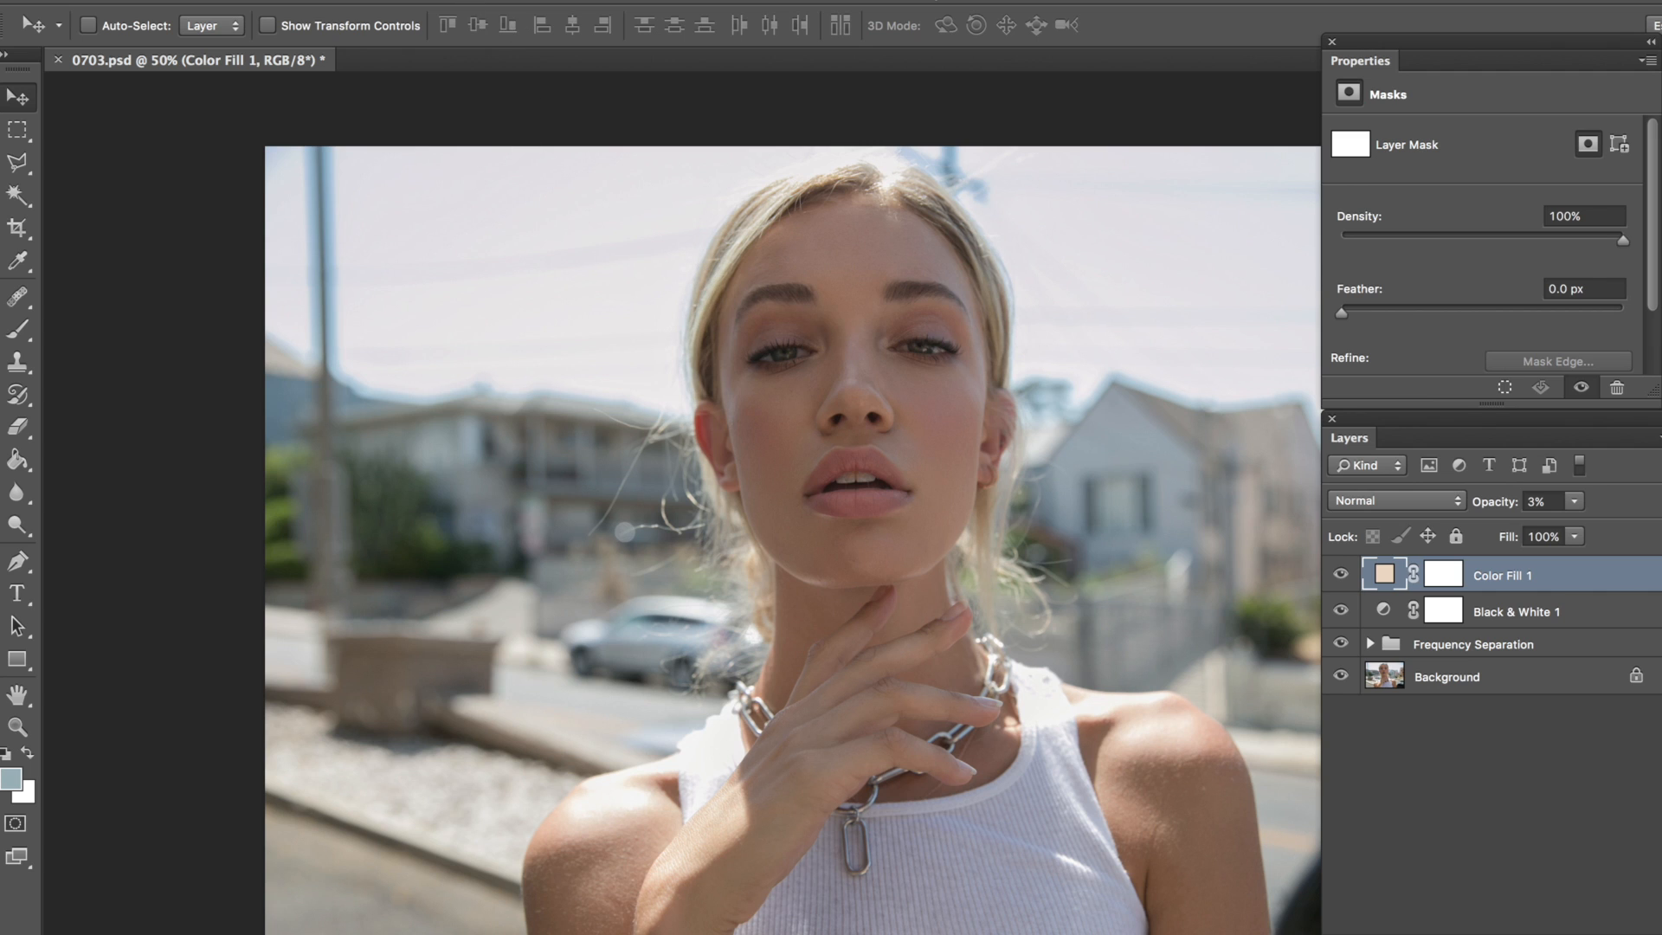
Step: Add a second Black & White adjustment layer above the color fill layer and enable its Tint option
click(390, 3)
mouse_move(604, 201)
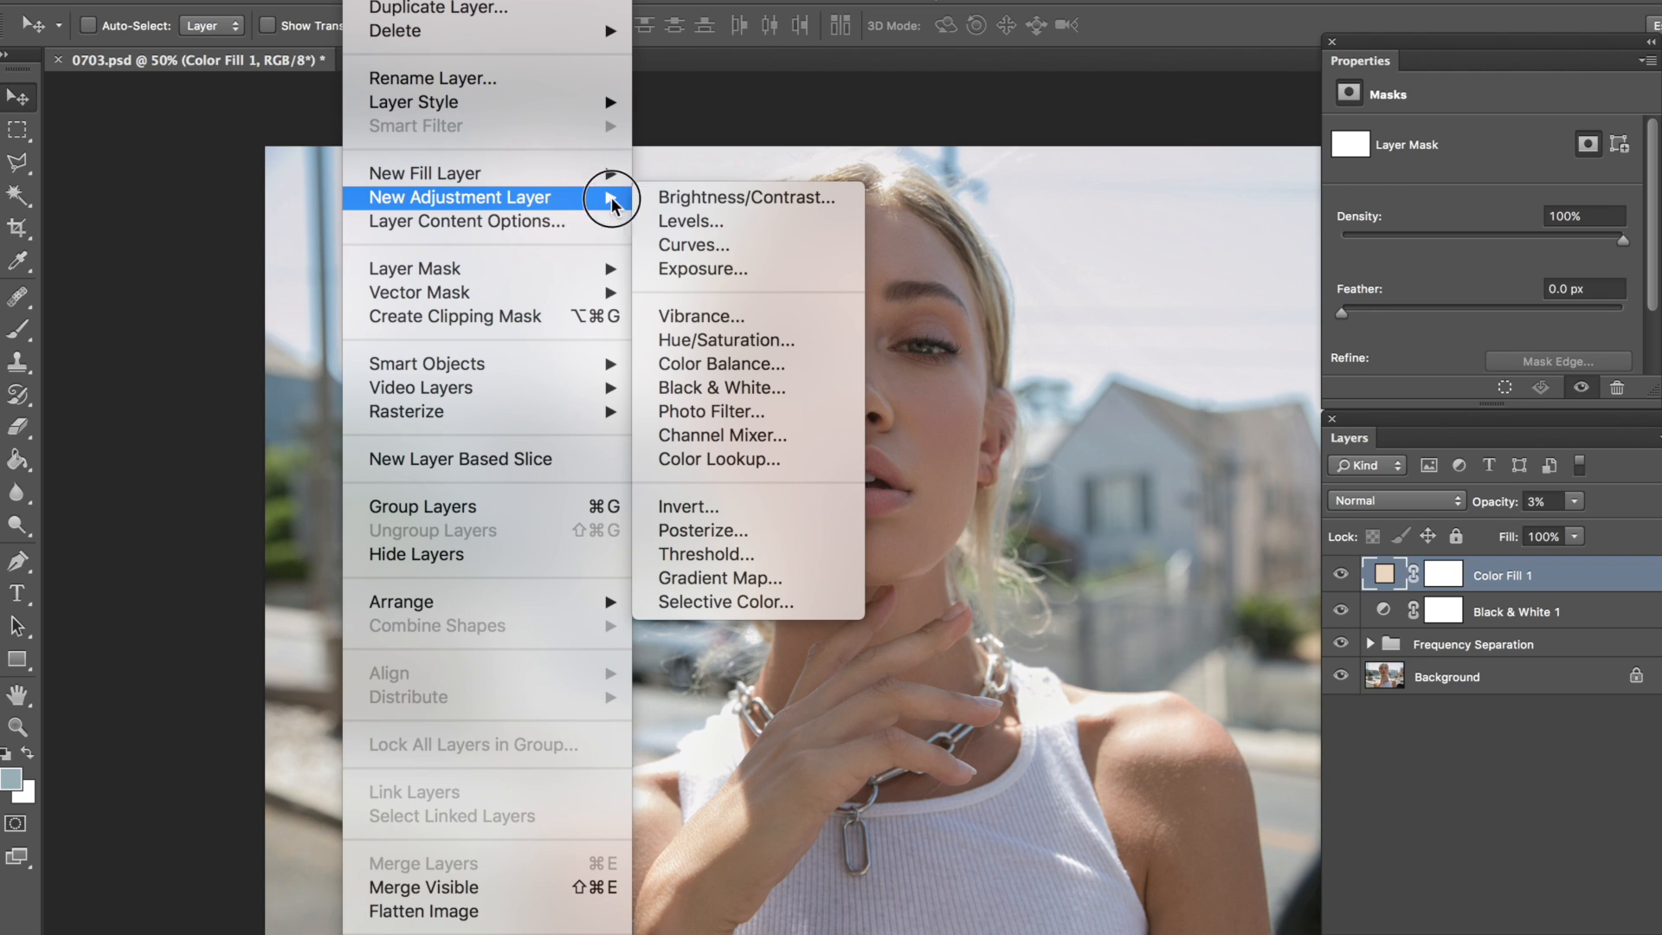
click(788, 387)
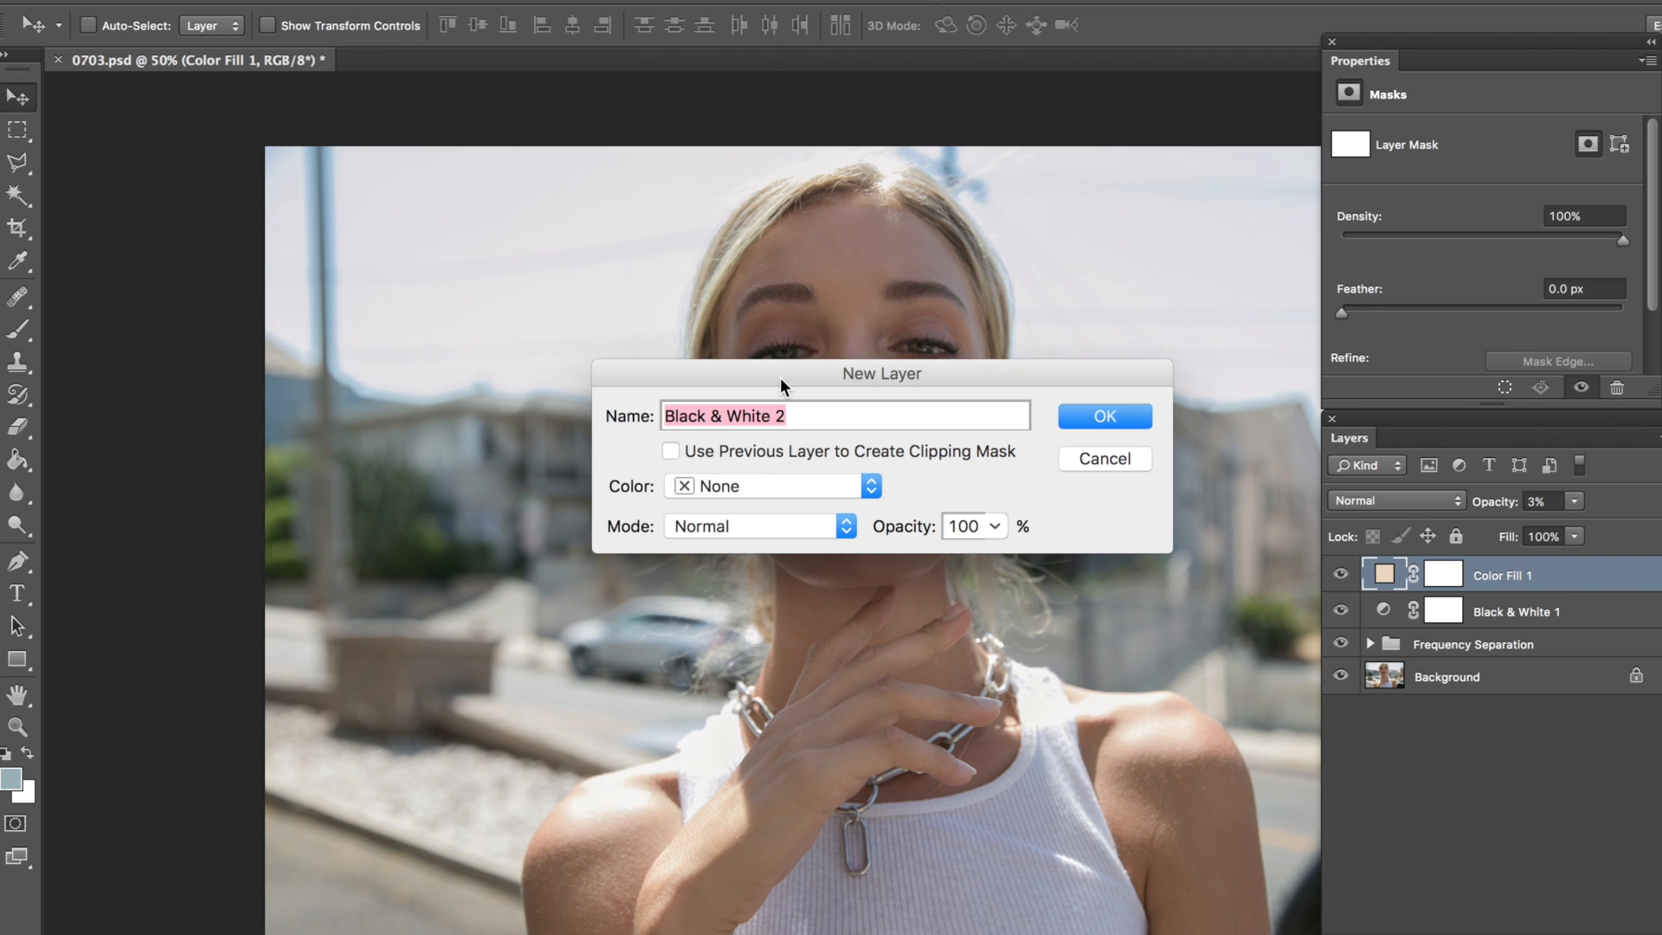
key(Return)
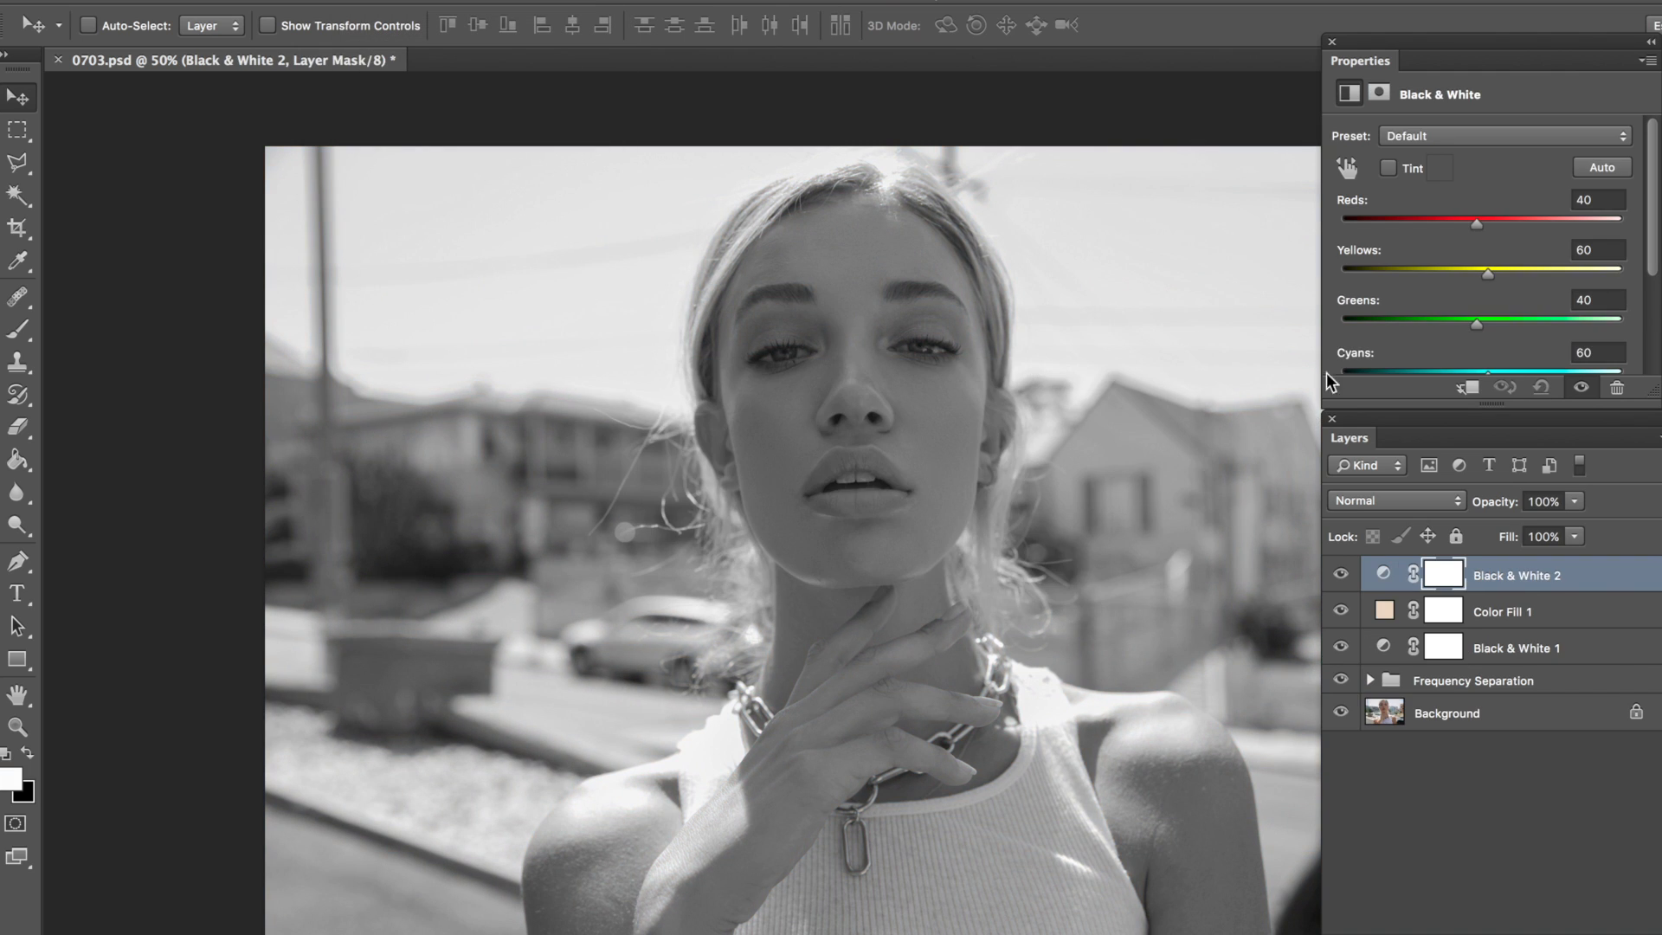
click(1389, 169)
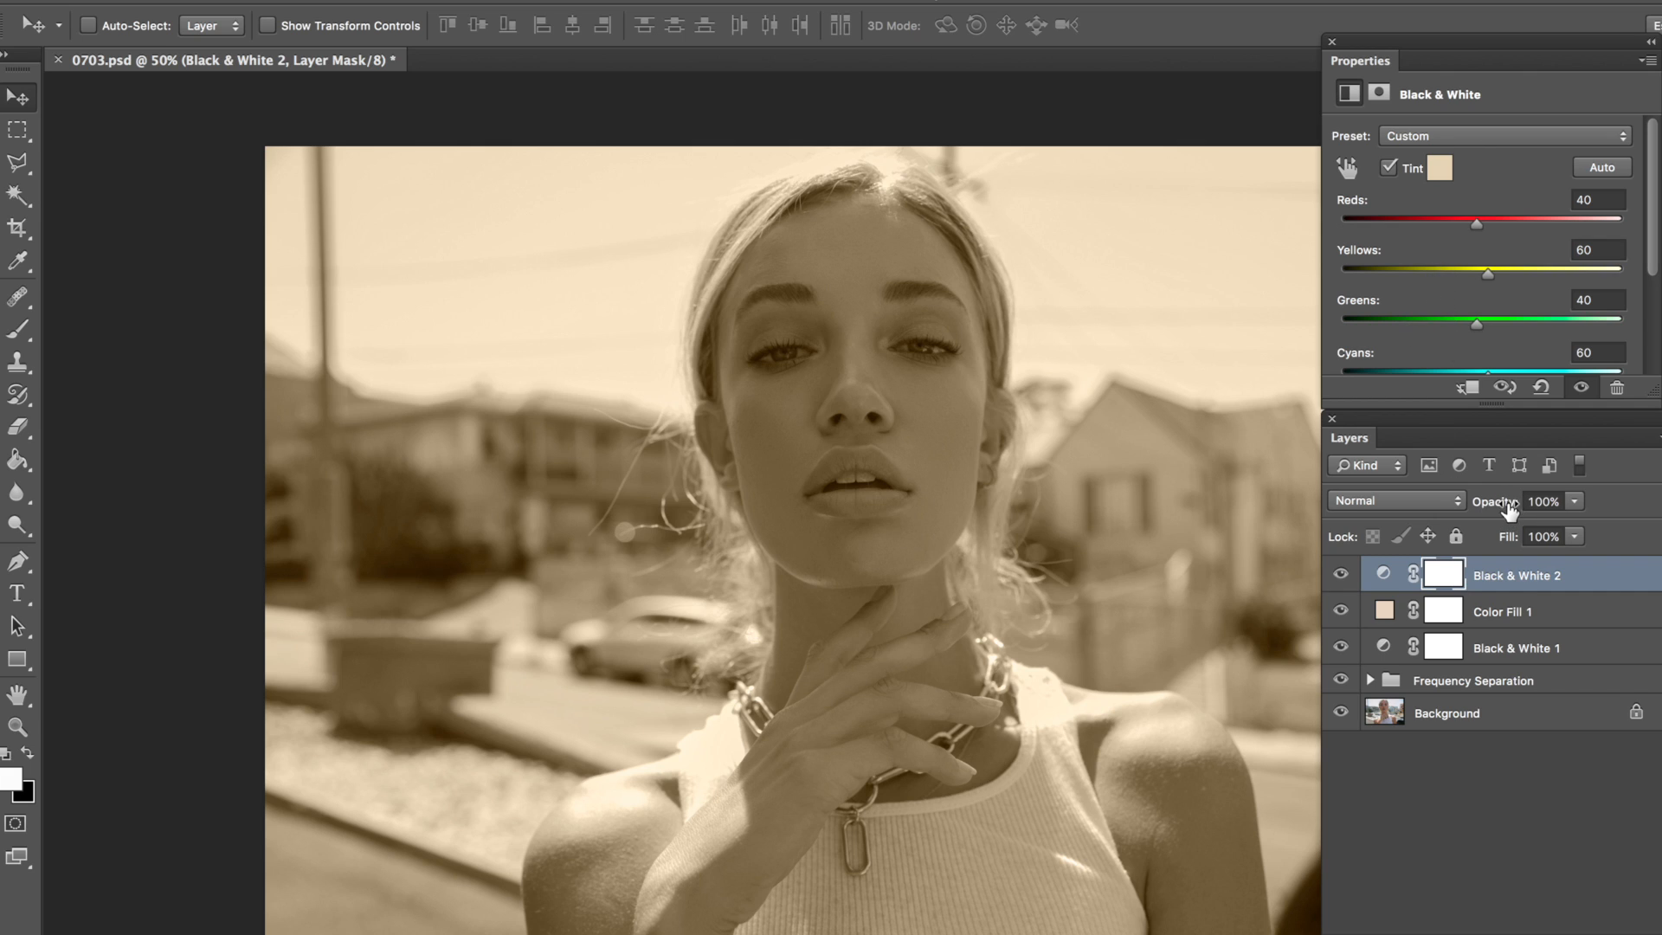
Step: Set the tinted Black & White layer's opacity to 40%, with Reds at -7 and Yellows at 33
drag(1500, 511, 1431, 502)
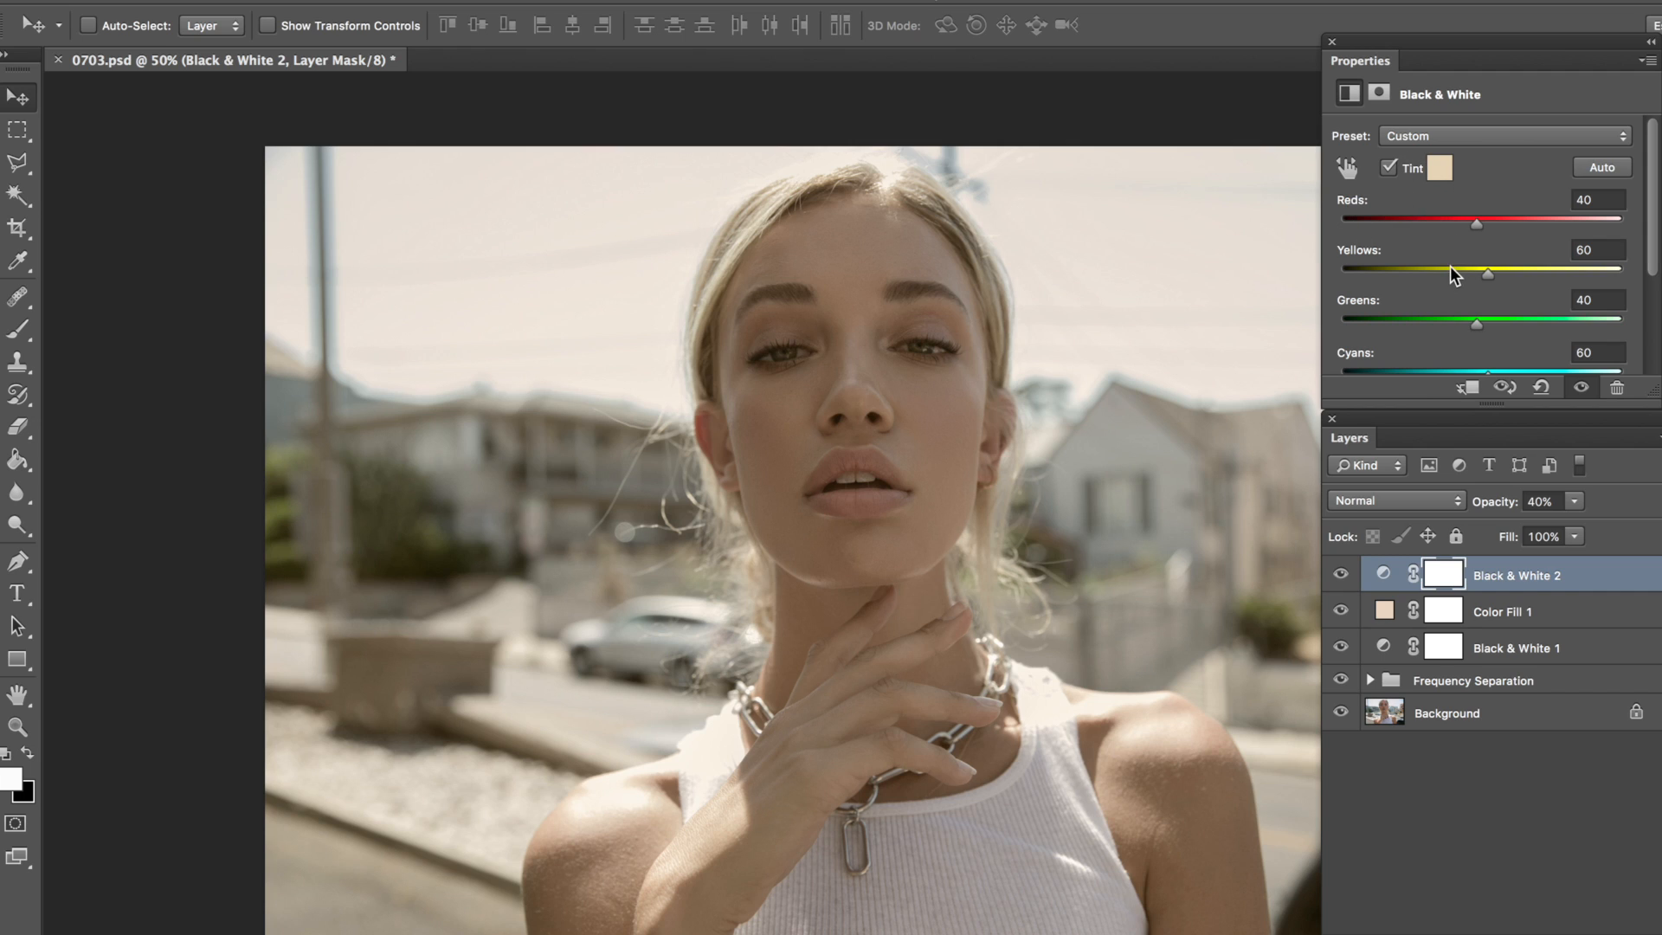
mouse_move(1453, 273)
mouse_down()
mouse_move(1411, 273)
mouse_move(1435, 277)
mouse_up()
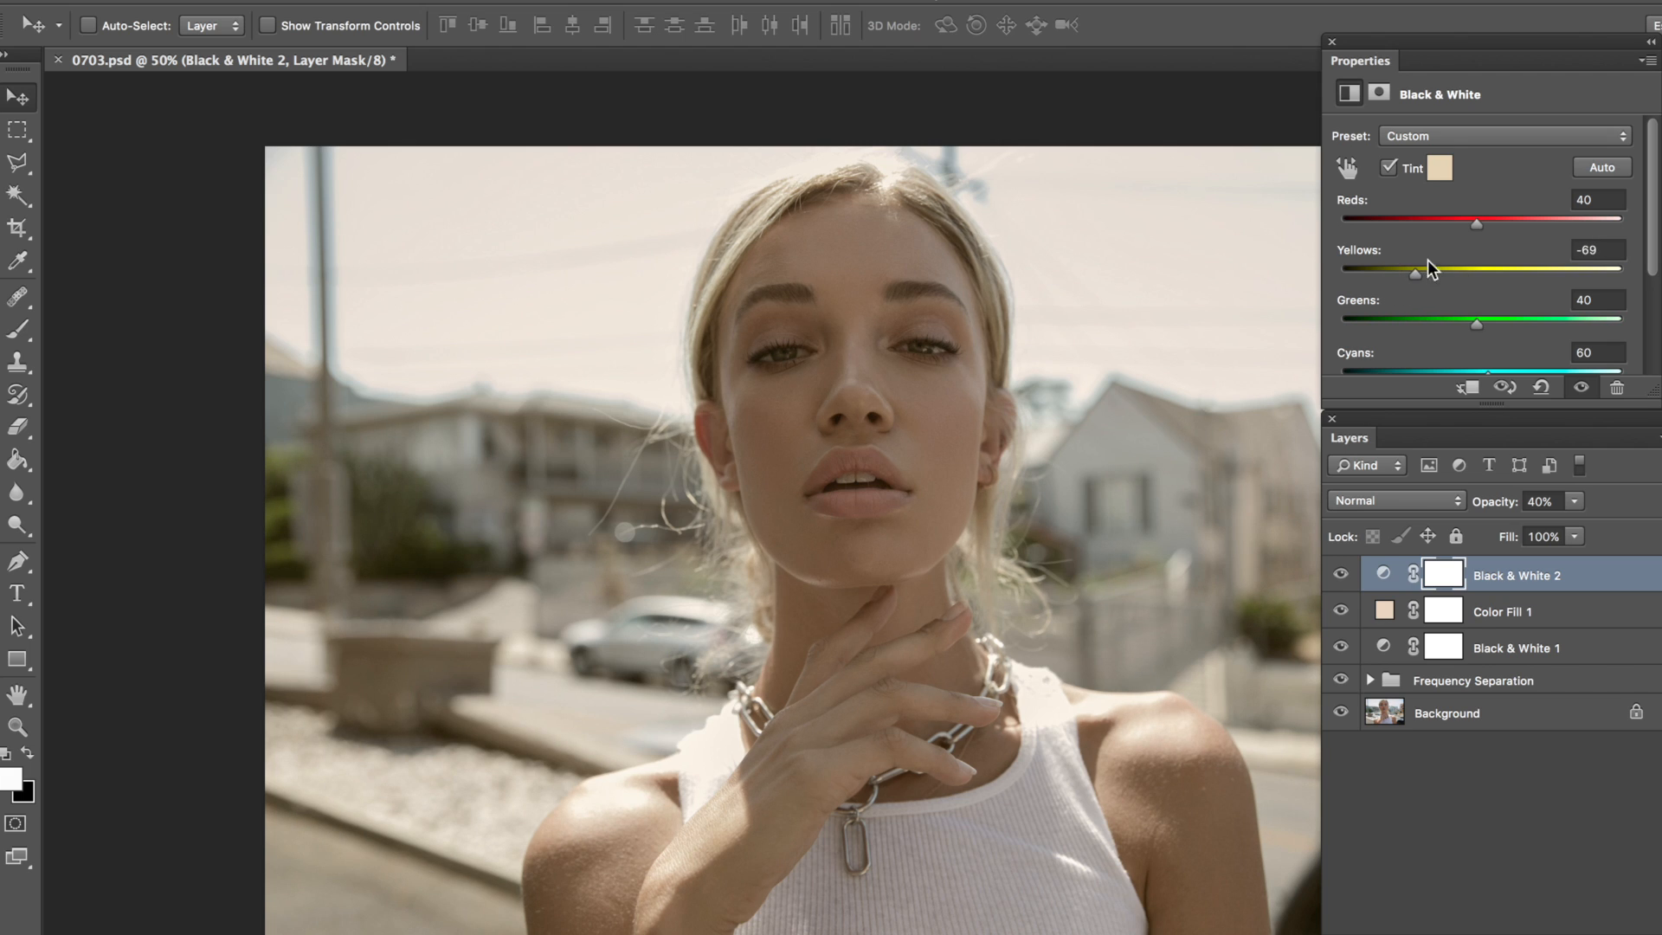
drag(1415, 230, 1452, 228)
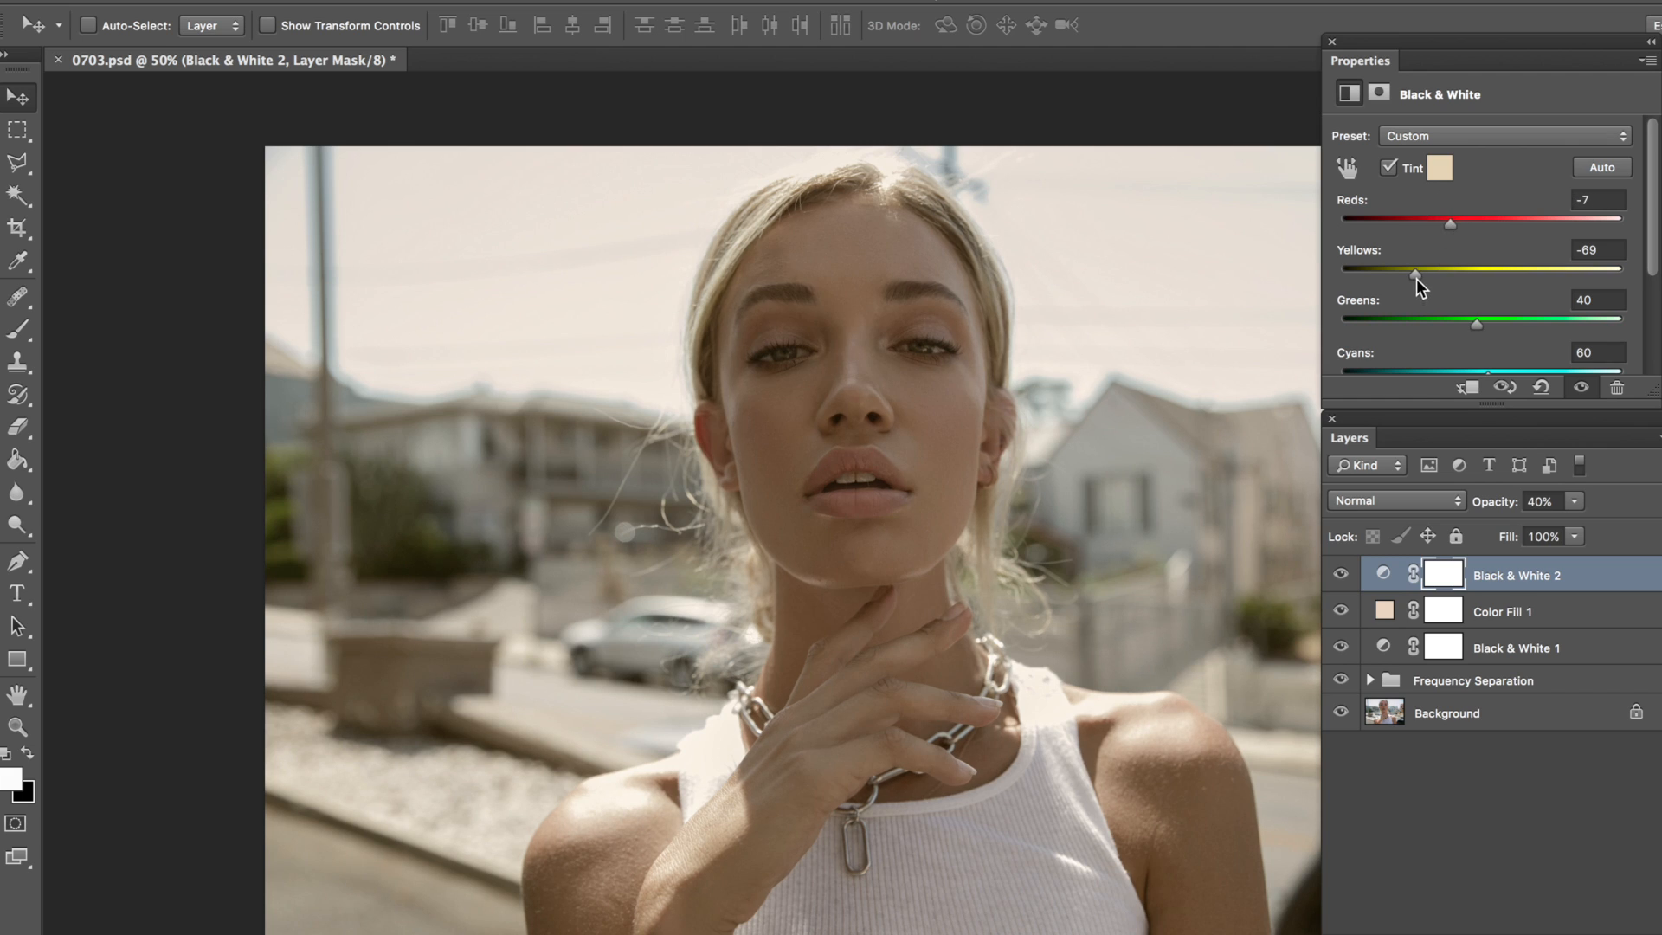
drag(1426, 278, 1473, 273)
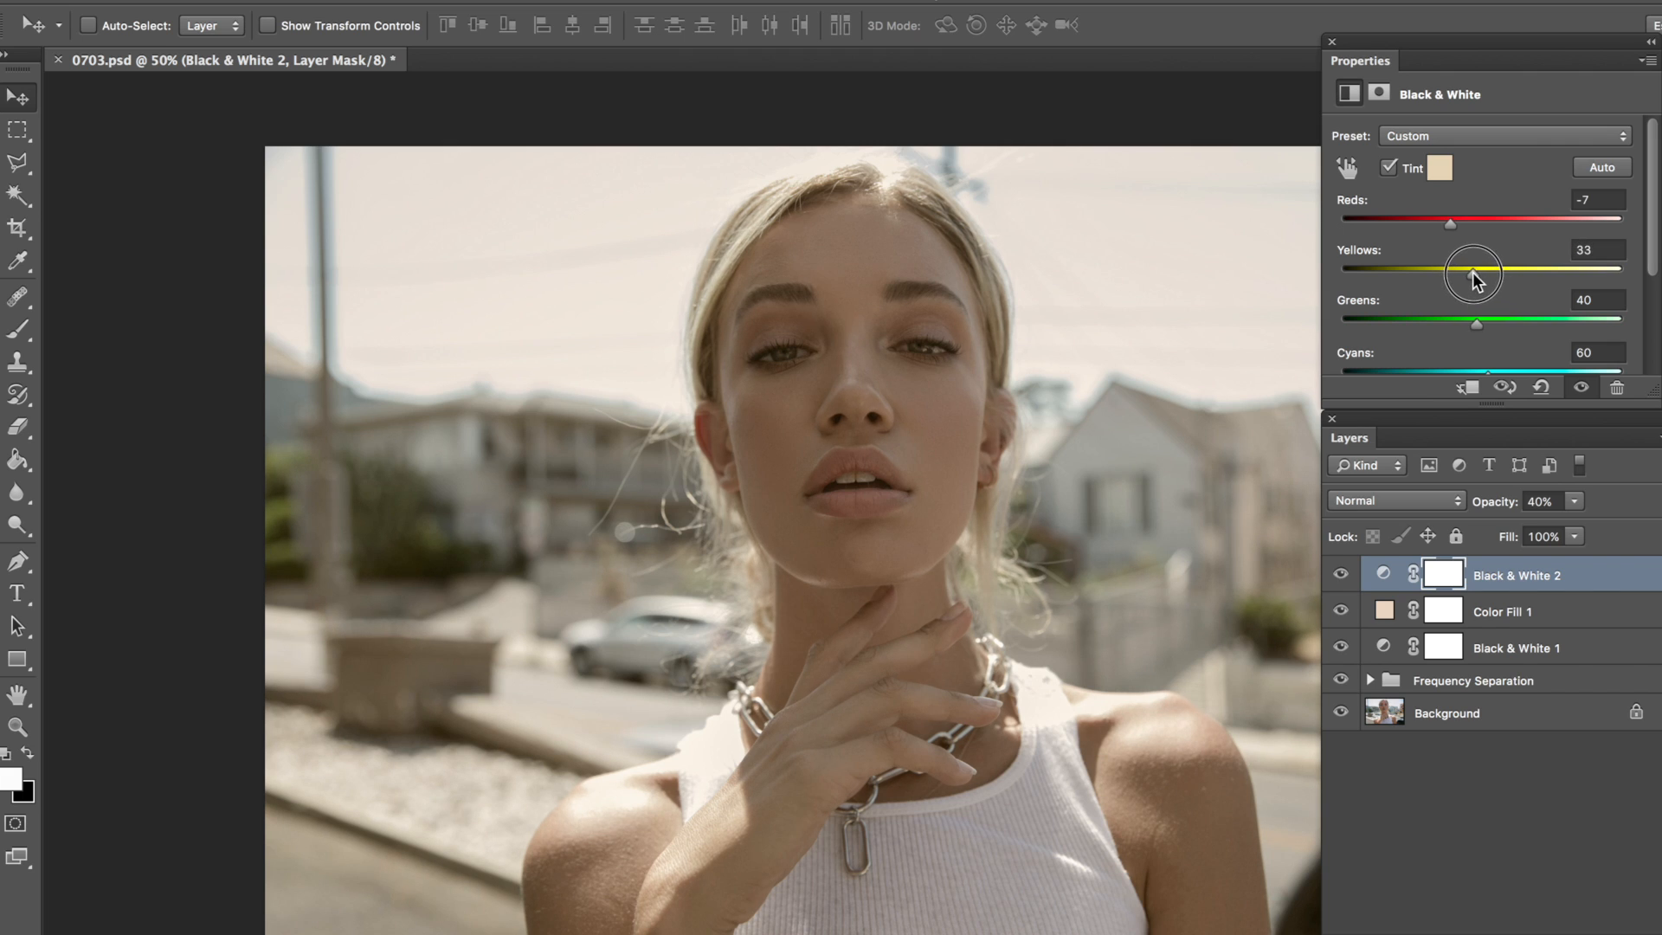
Step: Change the tinted Black & White layer's blend mode to Soft Light and compare the photo with and without it
click(1384, 506)
click(1357, 756)
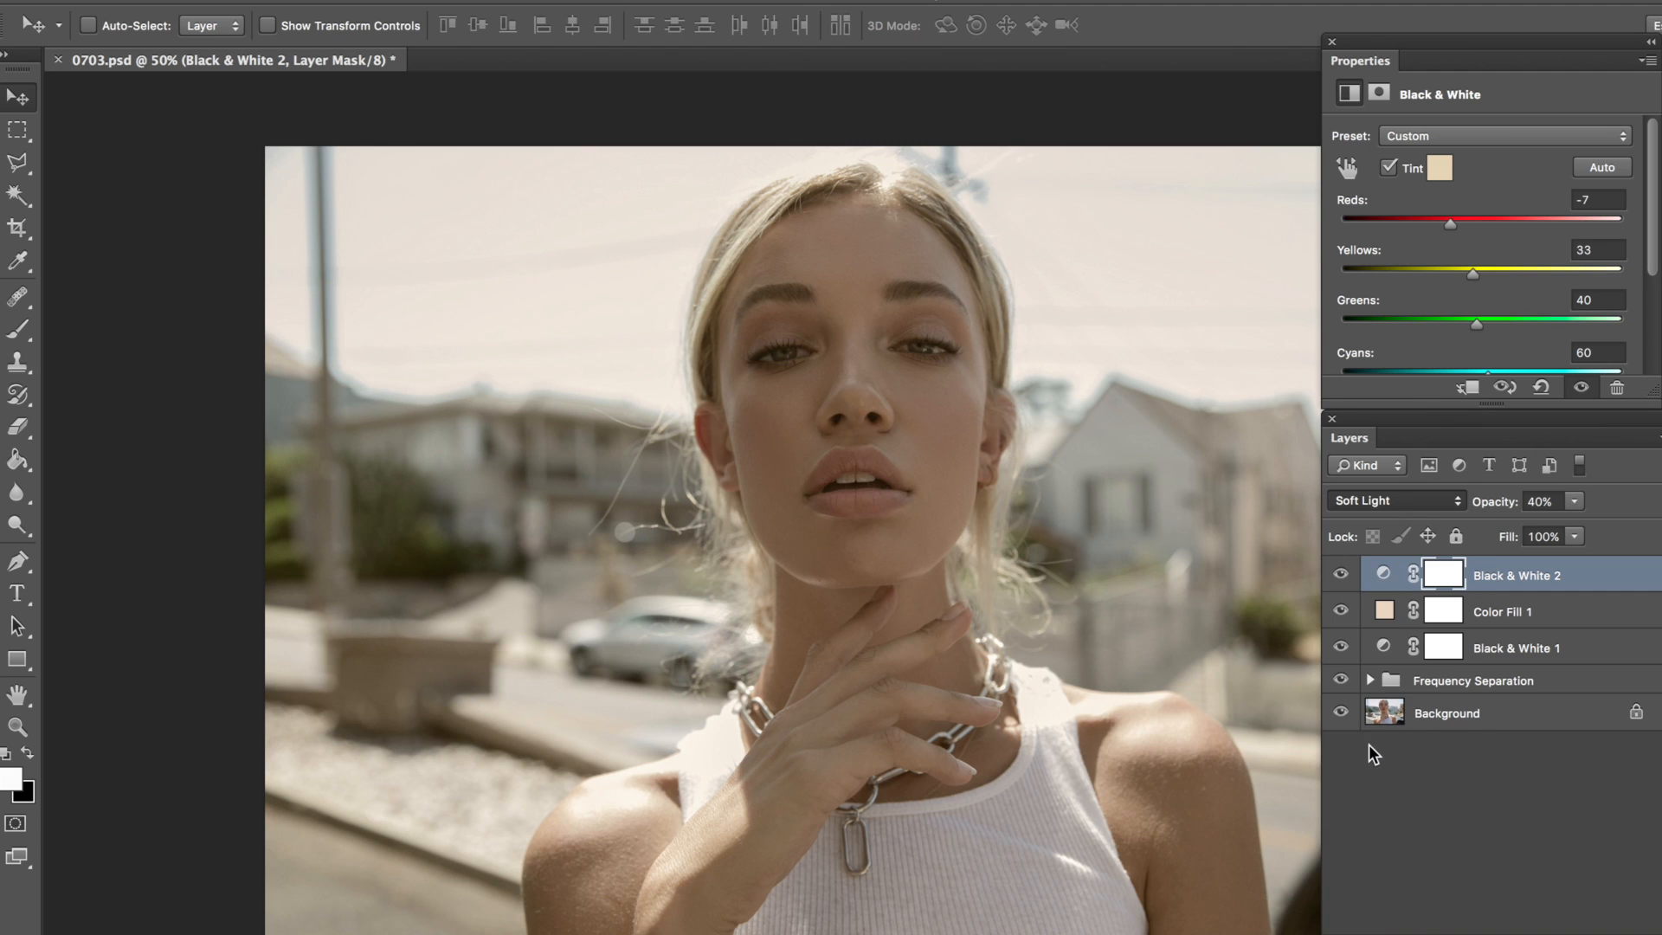
click(1341, 575)
click(1341, 576)
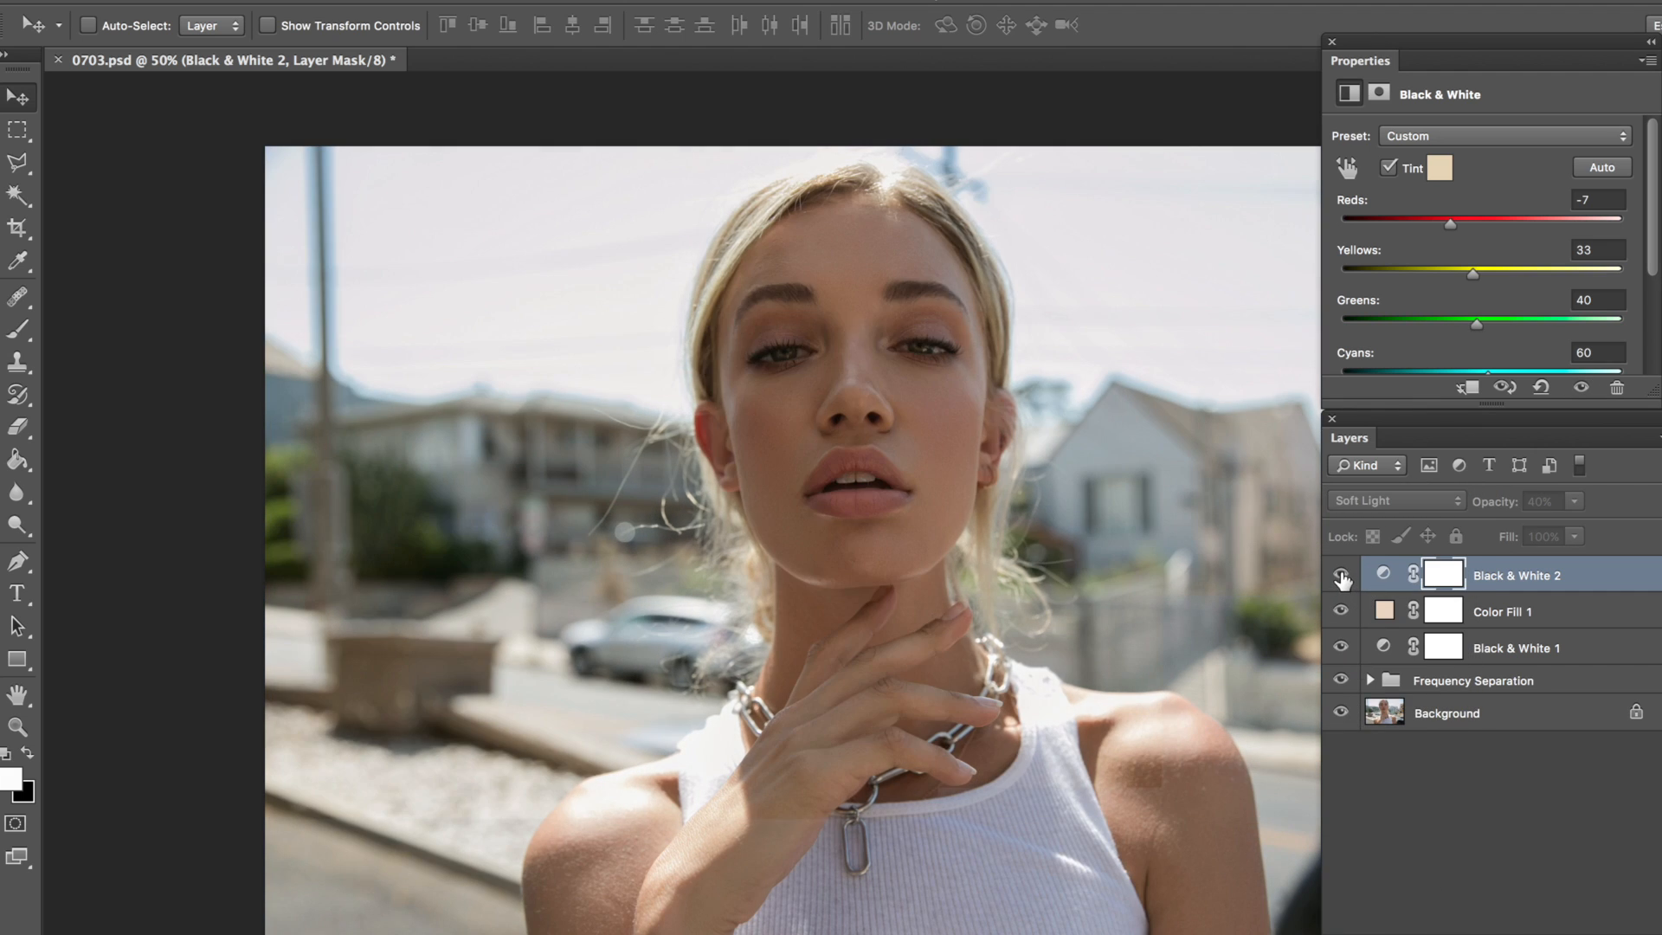
click(1342, 576)
click(1341, 575)
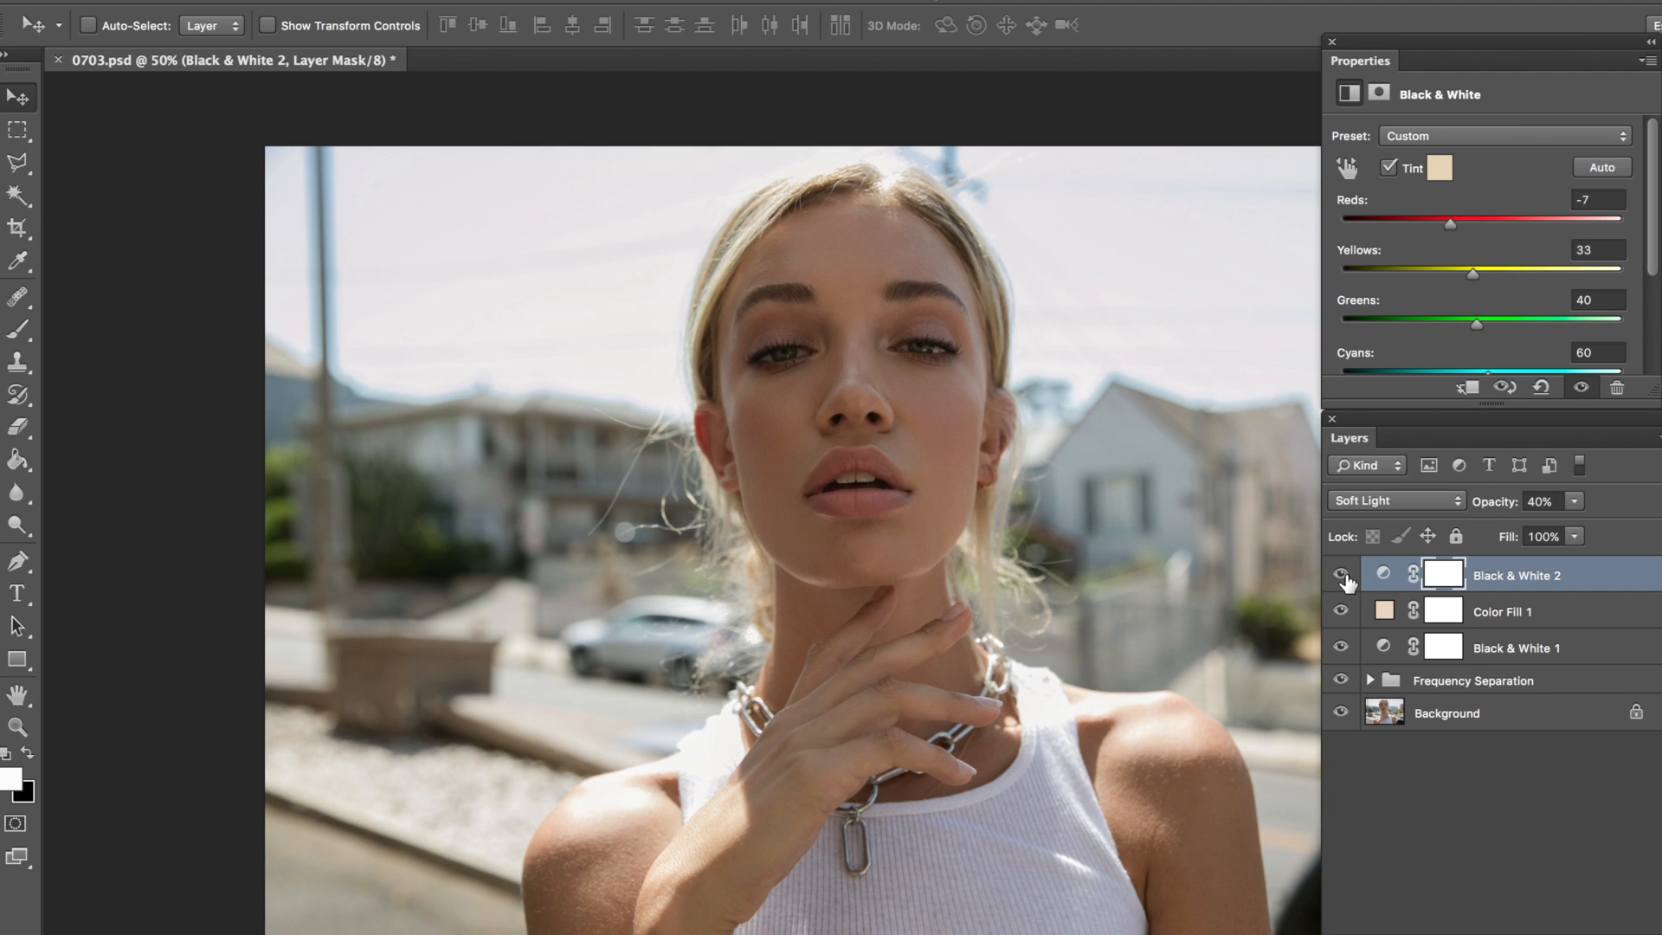
Step: Toggle the visibility of the tinted Black & White layer to compare the photo before and after
click(1341, 575)
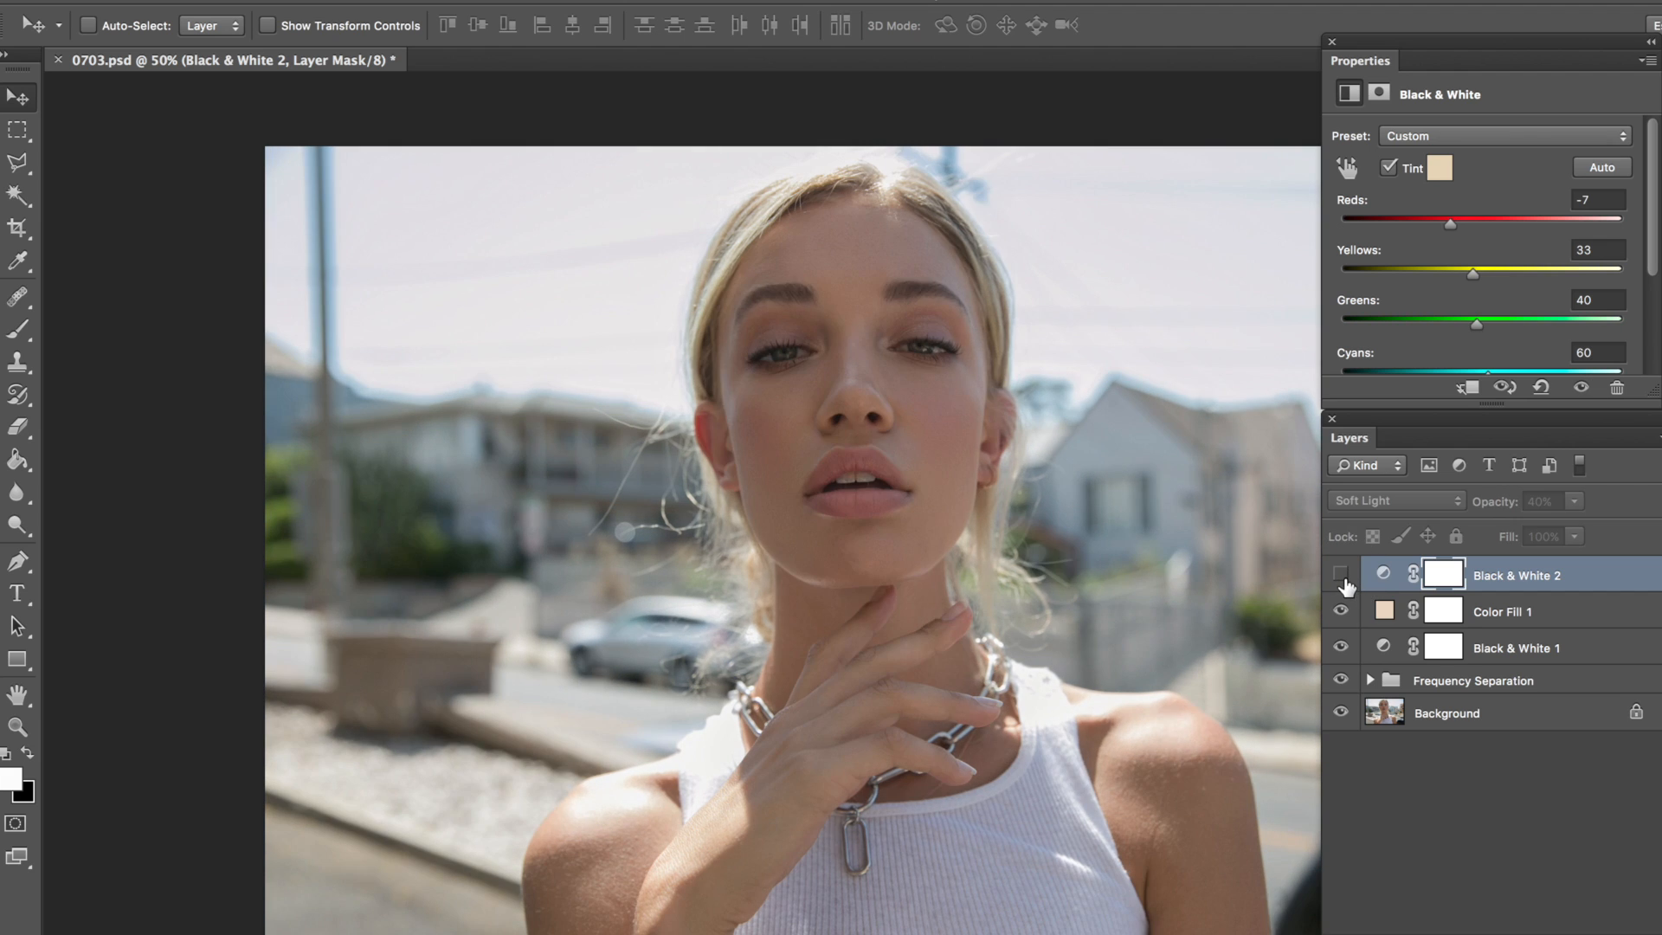
click(1341, 576)
click(1341, 574)
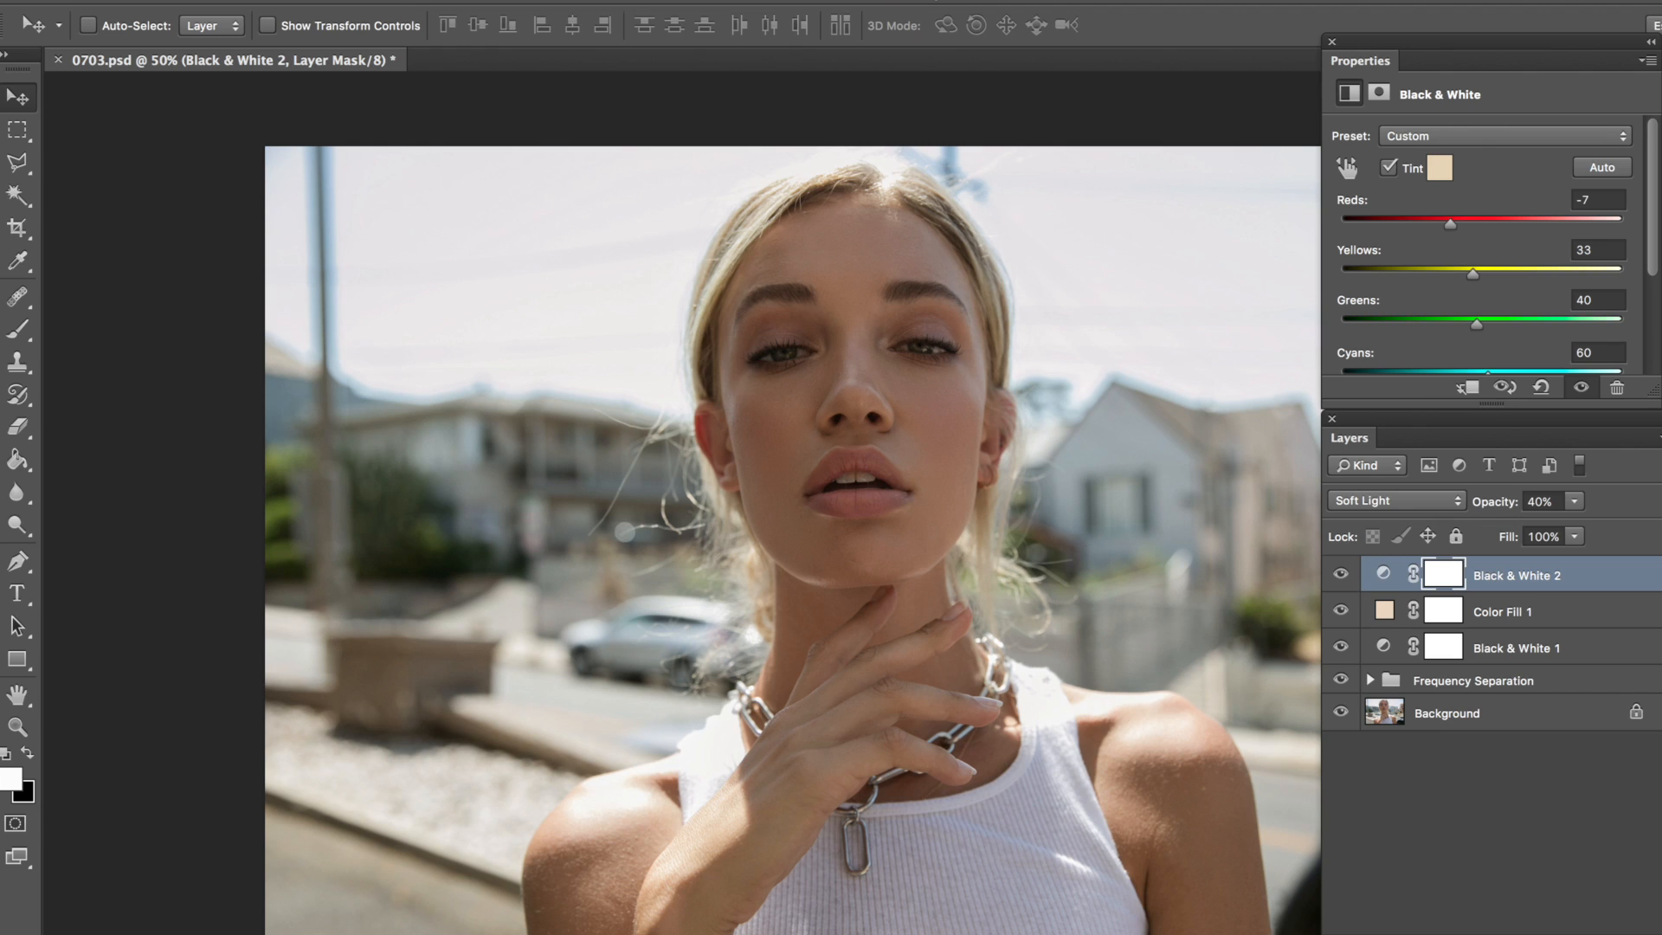
Step: Add a Curves adjustment layer on top of the tinted Black & White layer and enlarge its properties to show the full graph
click(368, 1)
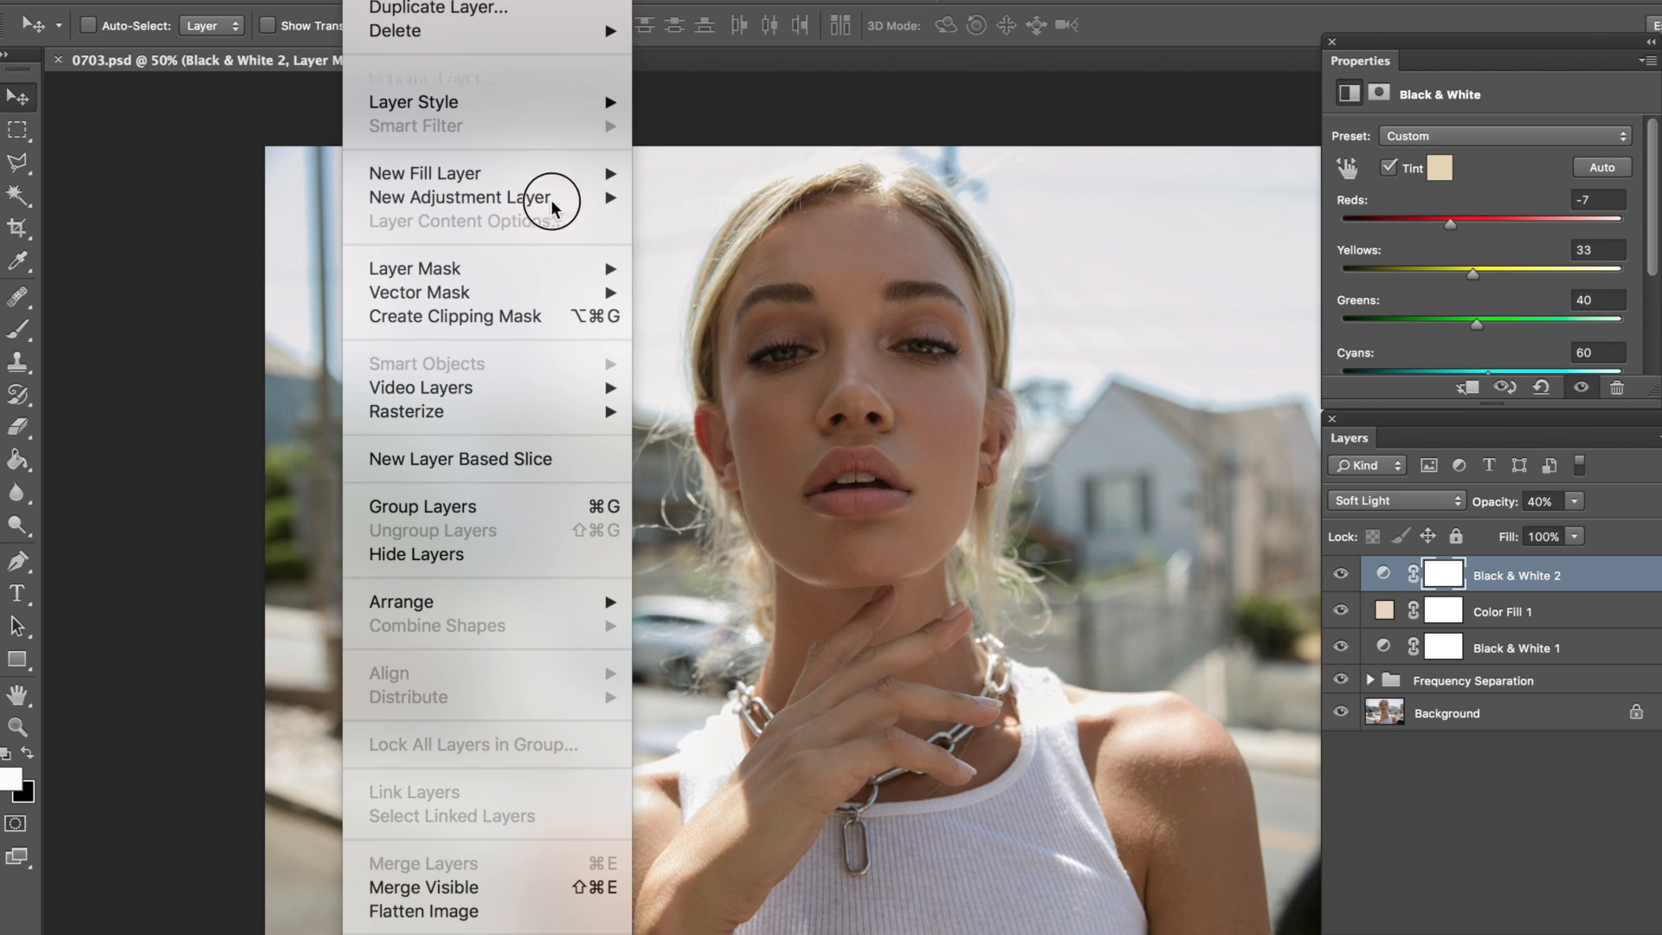
mouse_move(564, 197)
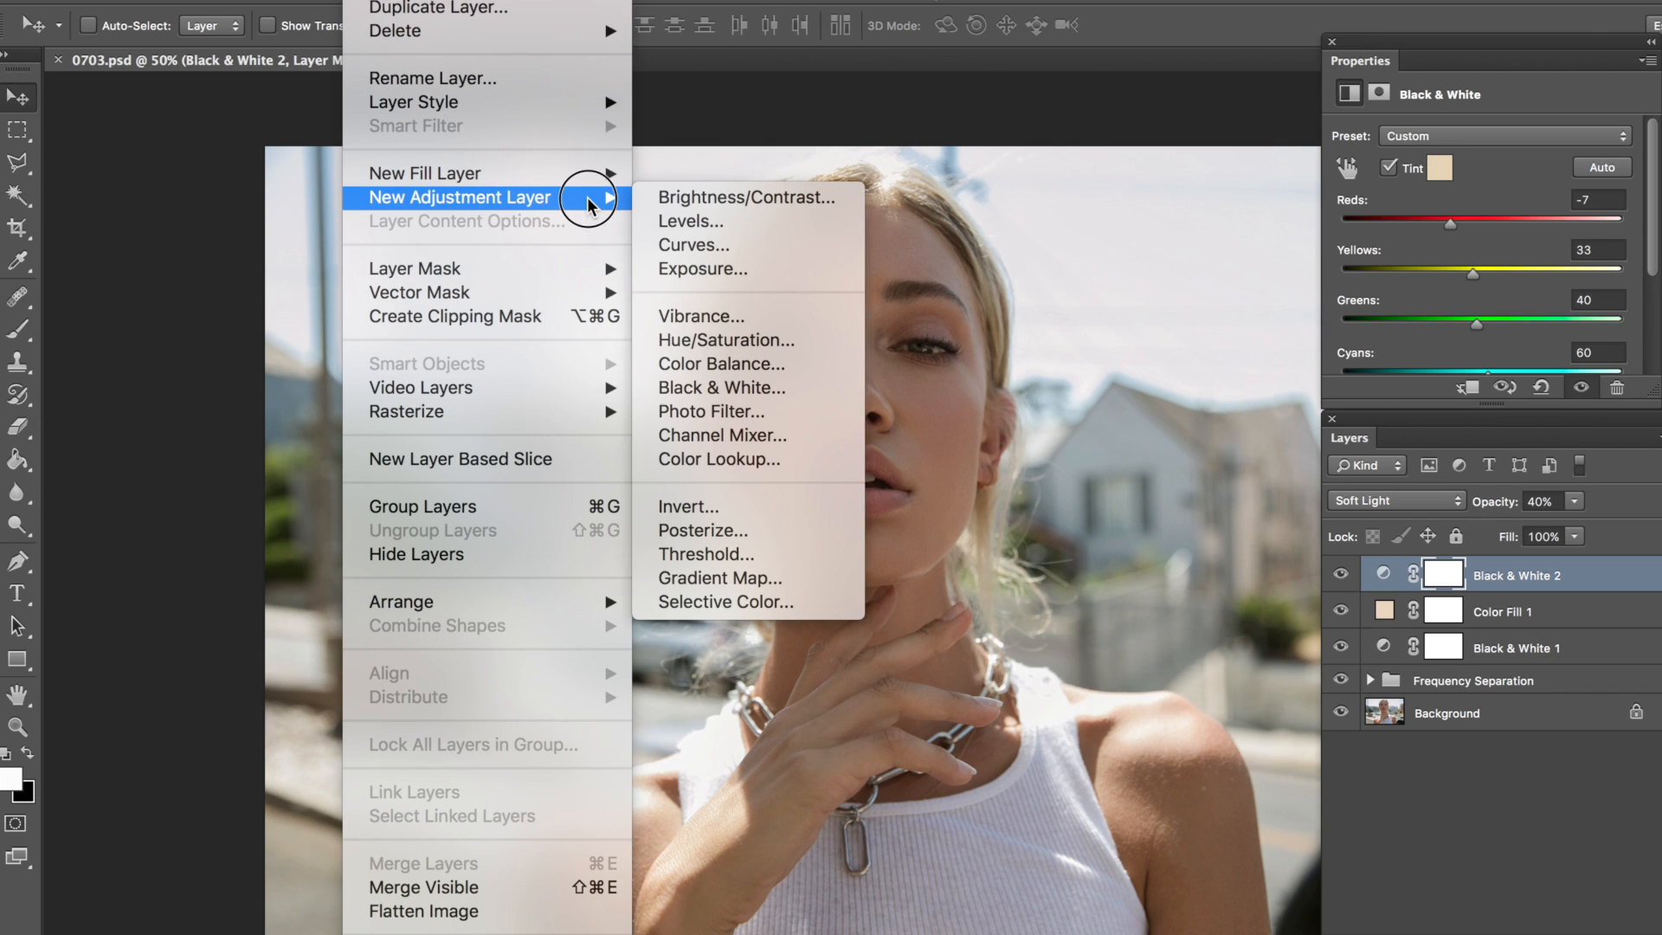
click(705, 248)
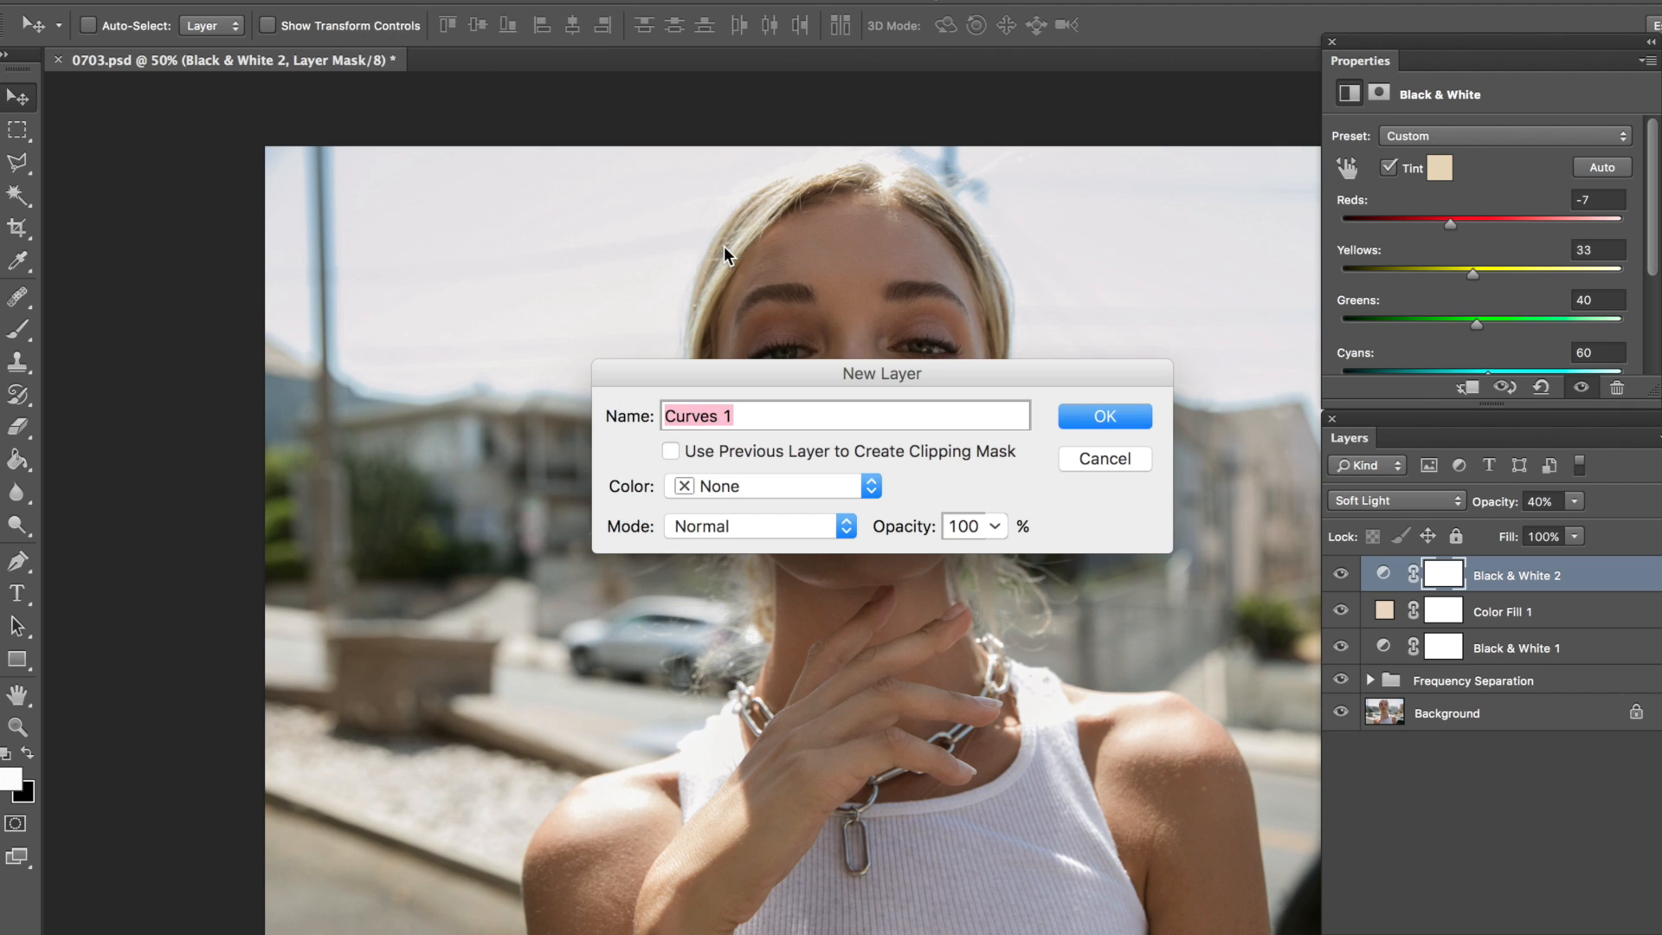
key(Return)
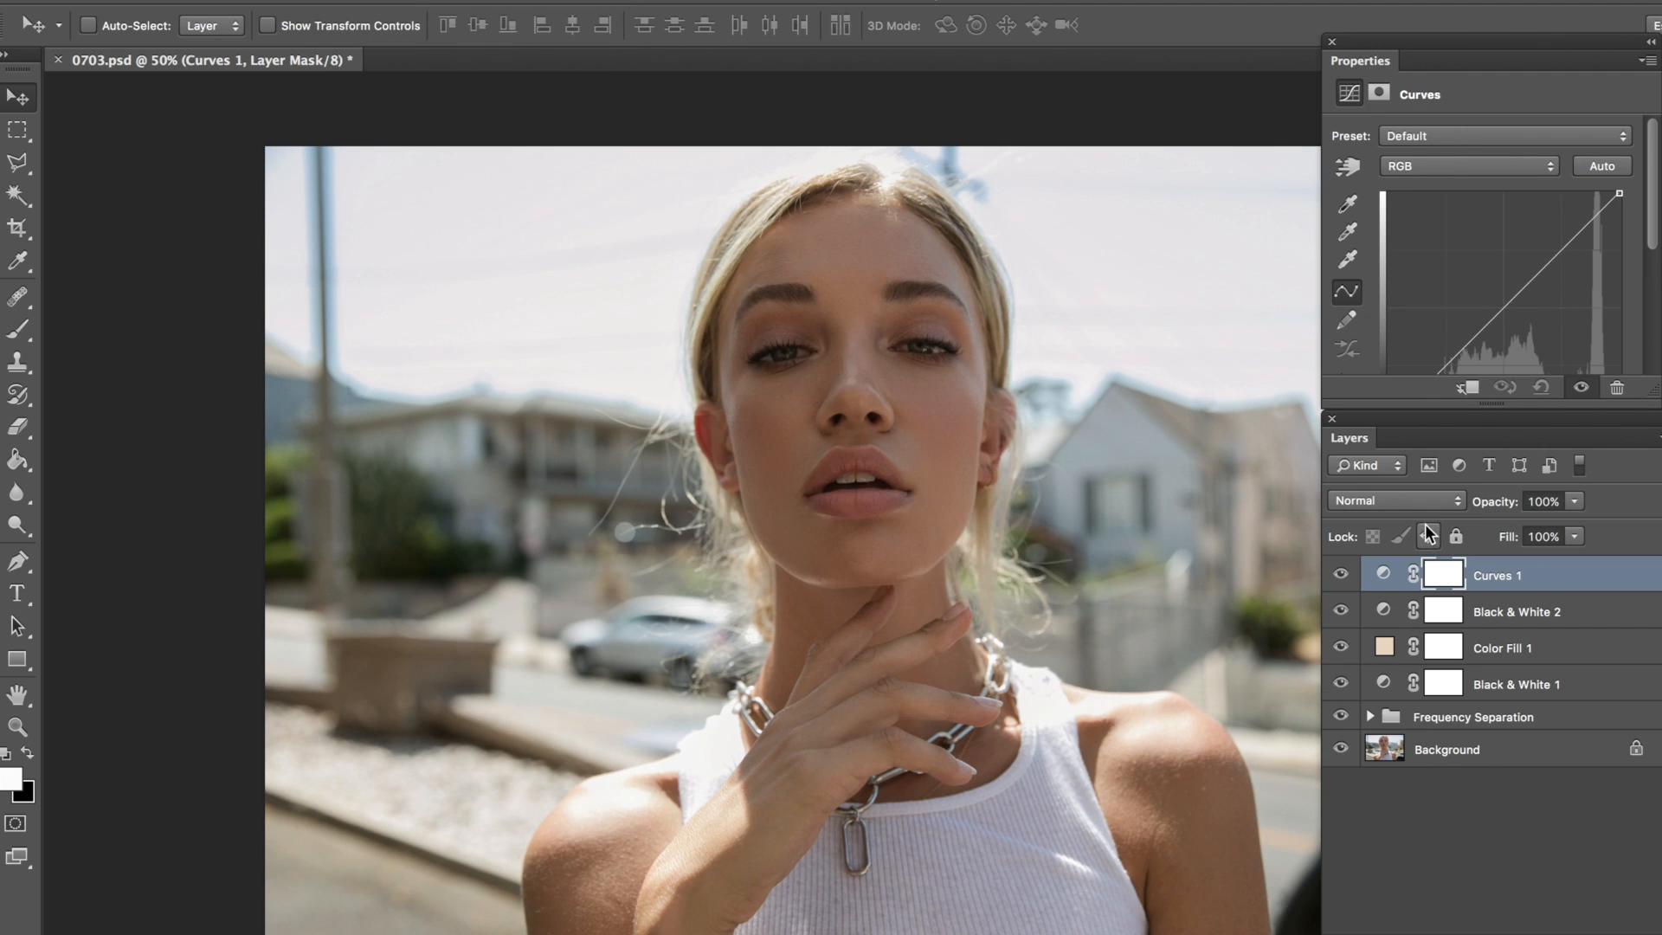
drag(1354, 43, 1346, 14)
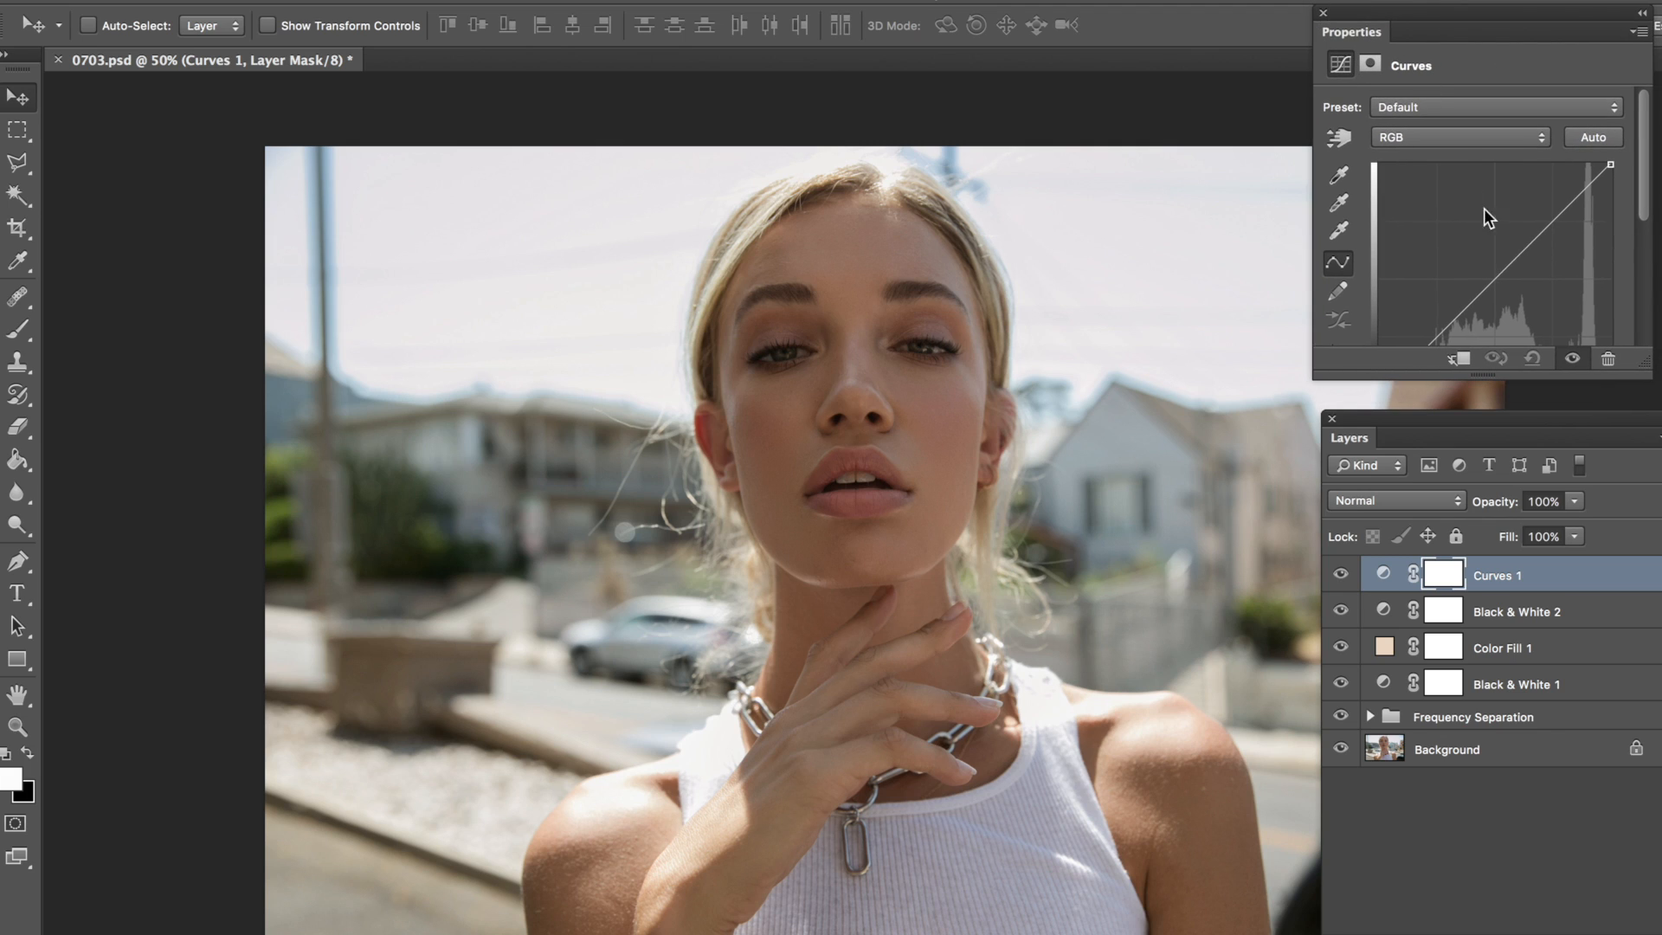
drag(1645, 374, 1649, 413)
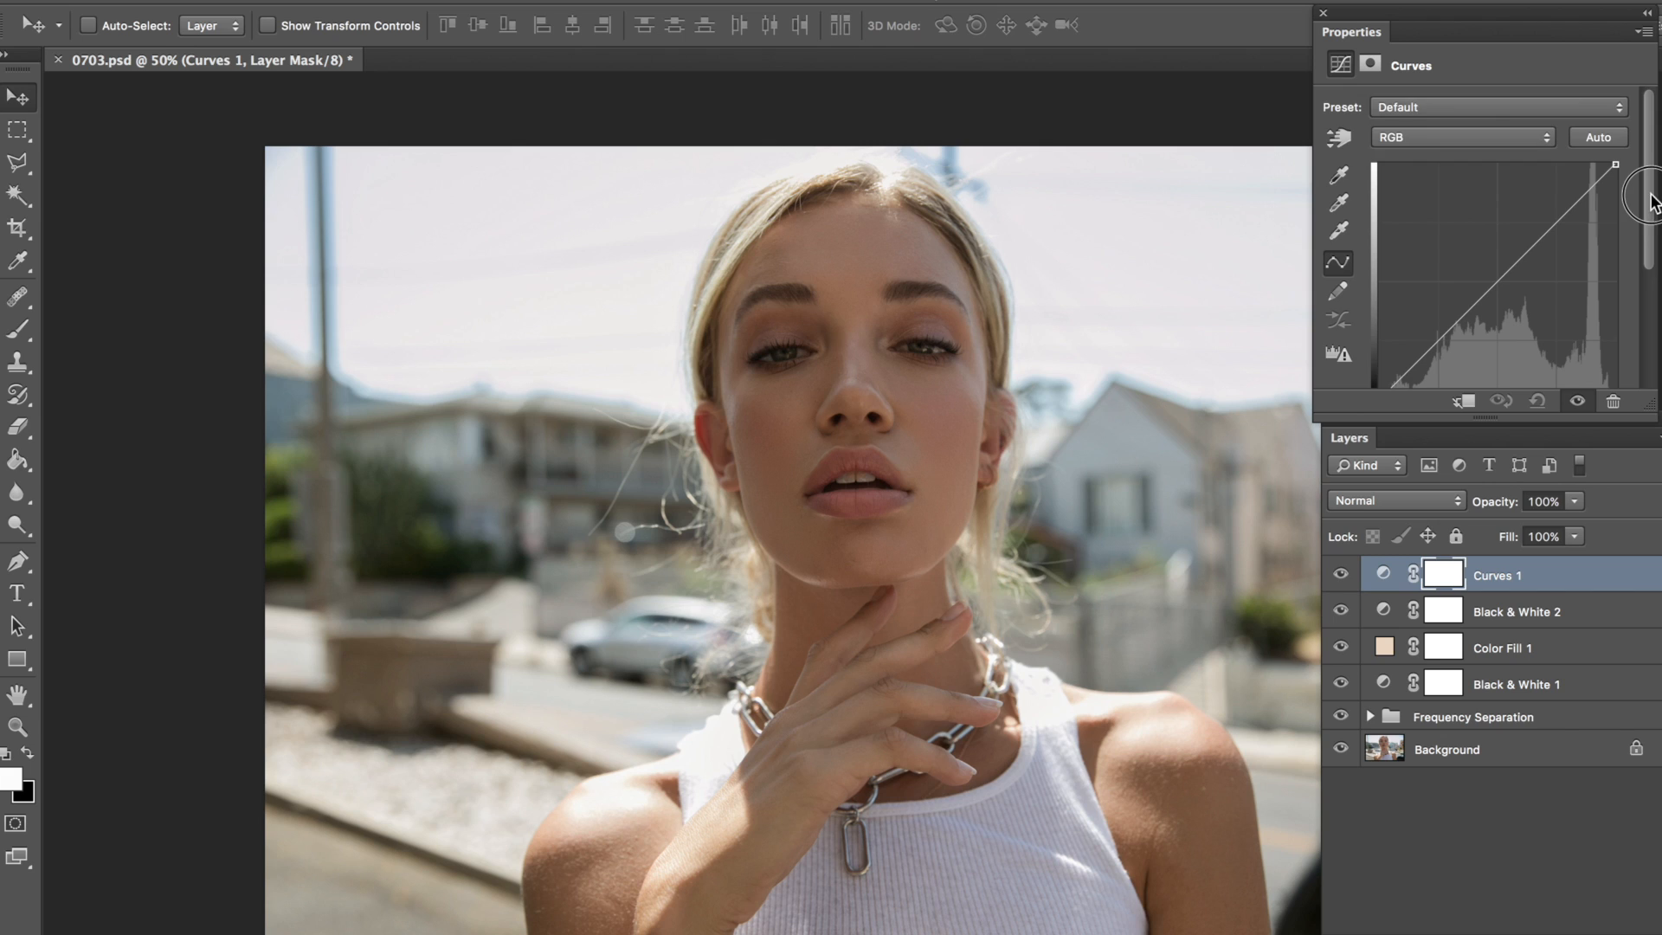
drag(1649, 407, 1657, 487)
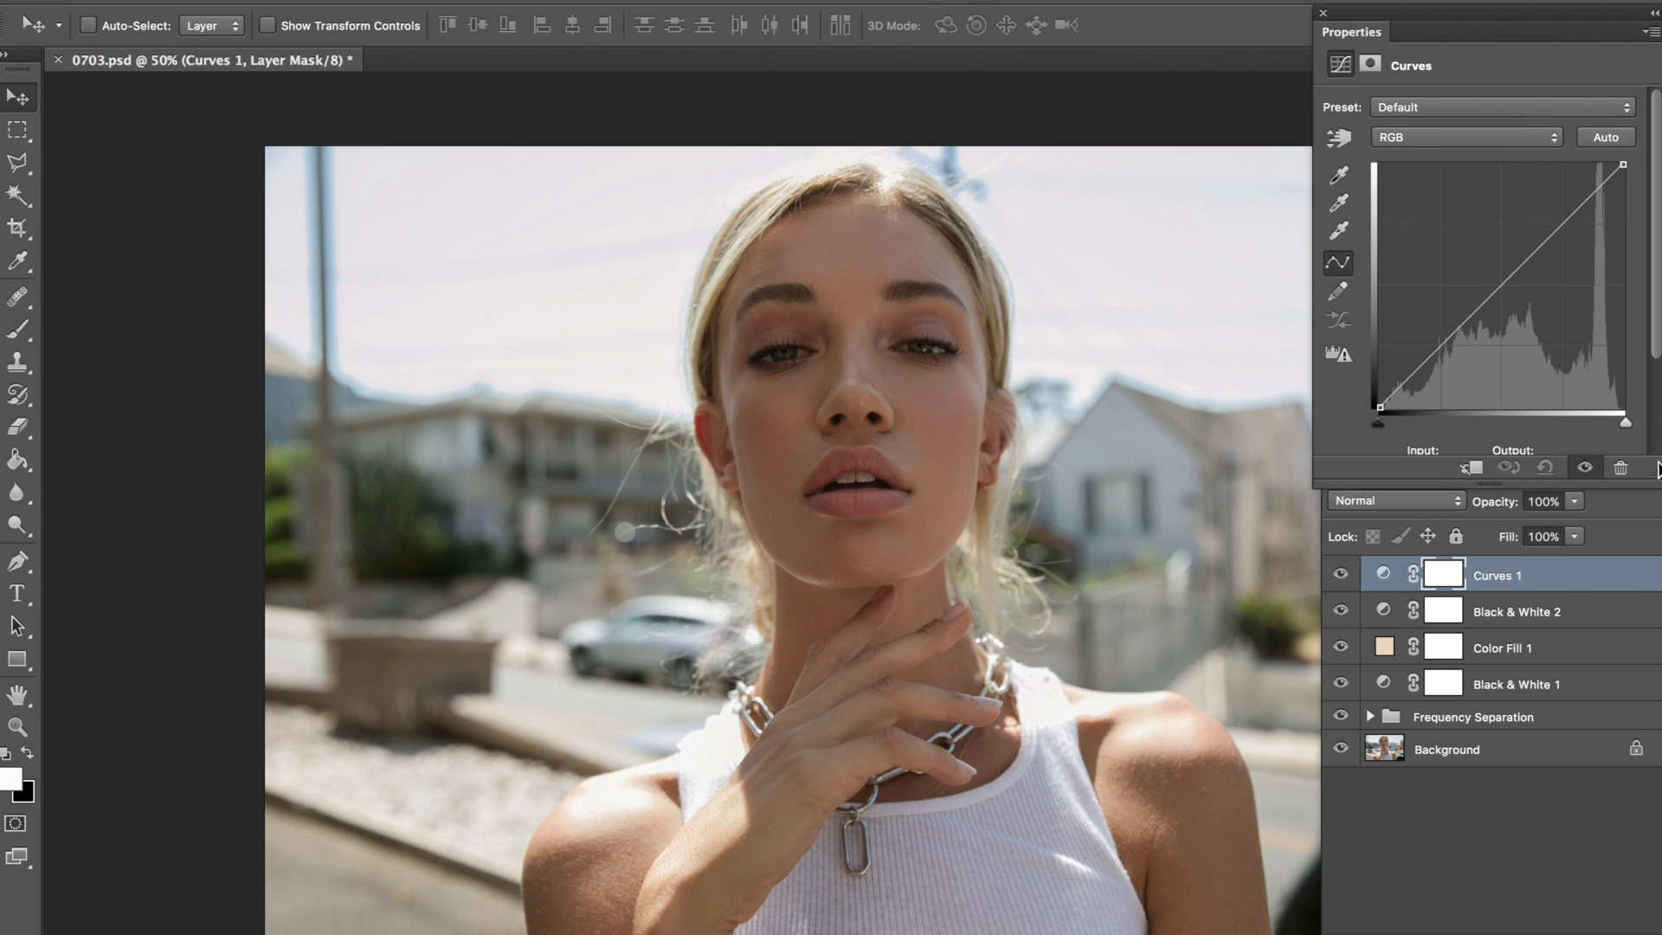
Step: Shape the RGB curve with raised blacks, lowered whites and anchored shadows and midtones for a matte look, and compare with the layer hidden
click(1375, 404)
drag(1378, 405, 1412, 377)
drag(1623, 165, 1581, 218)
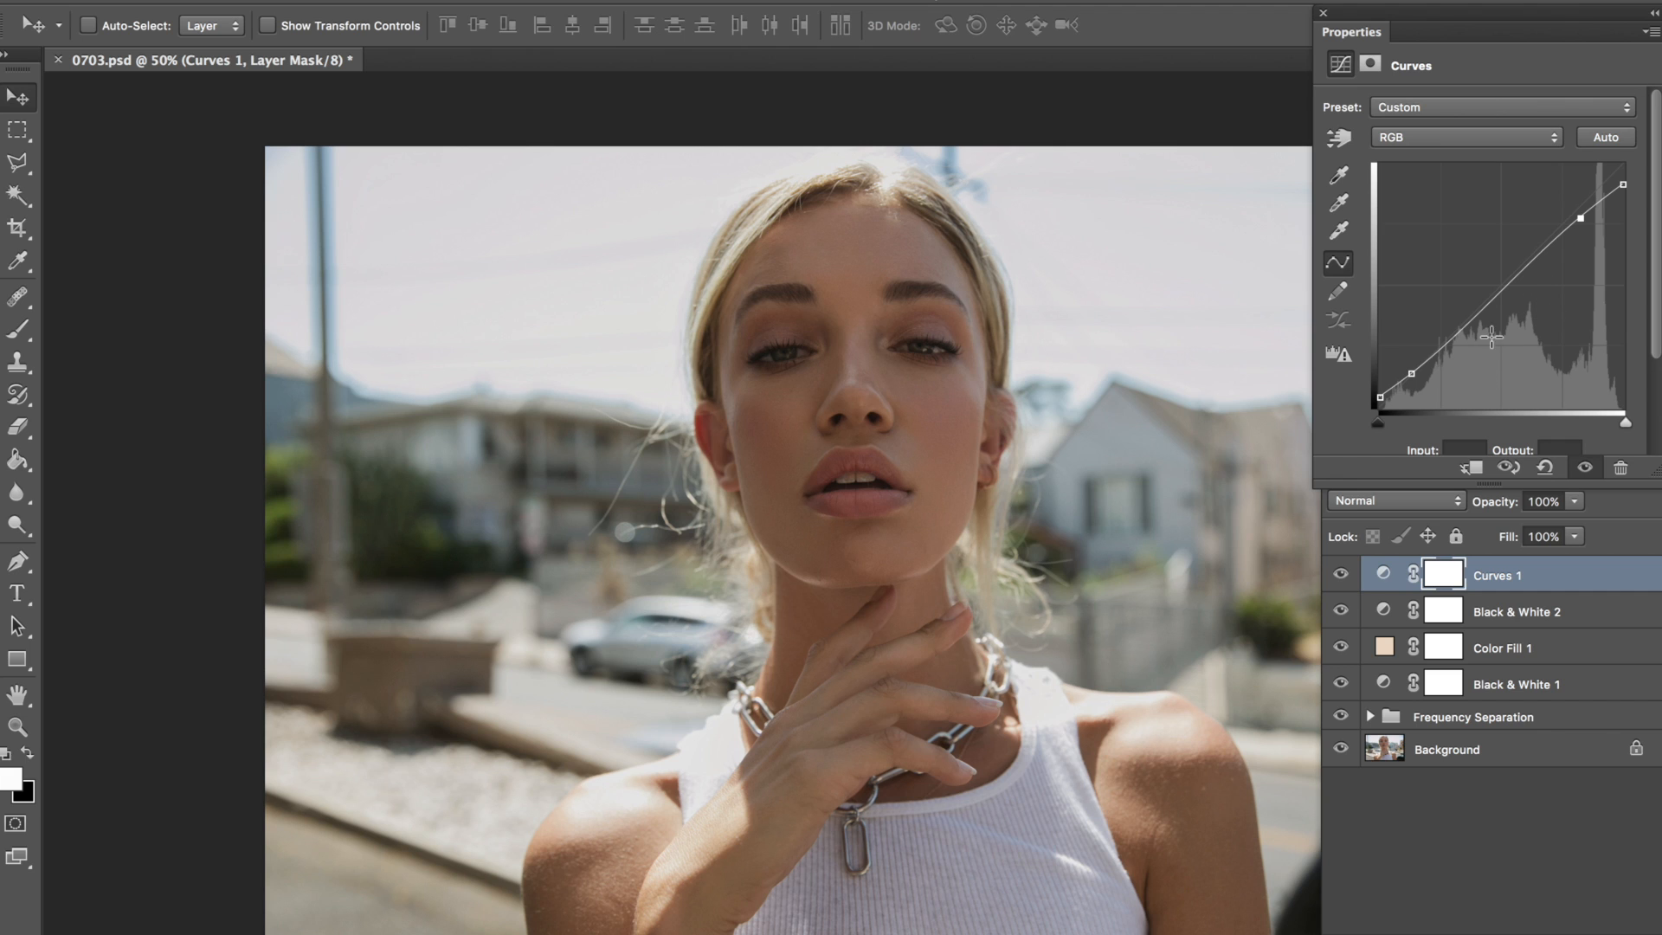
drag(1490, 309, 1444, 346)
drag(1382, 396, 1415, 373)
click(1342, 574)
click(1342, 575)
click(1352, 574)
click(1352, 575)
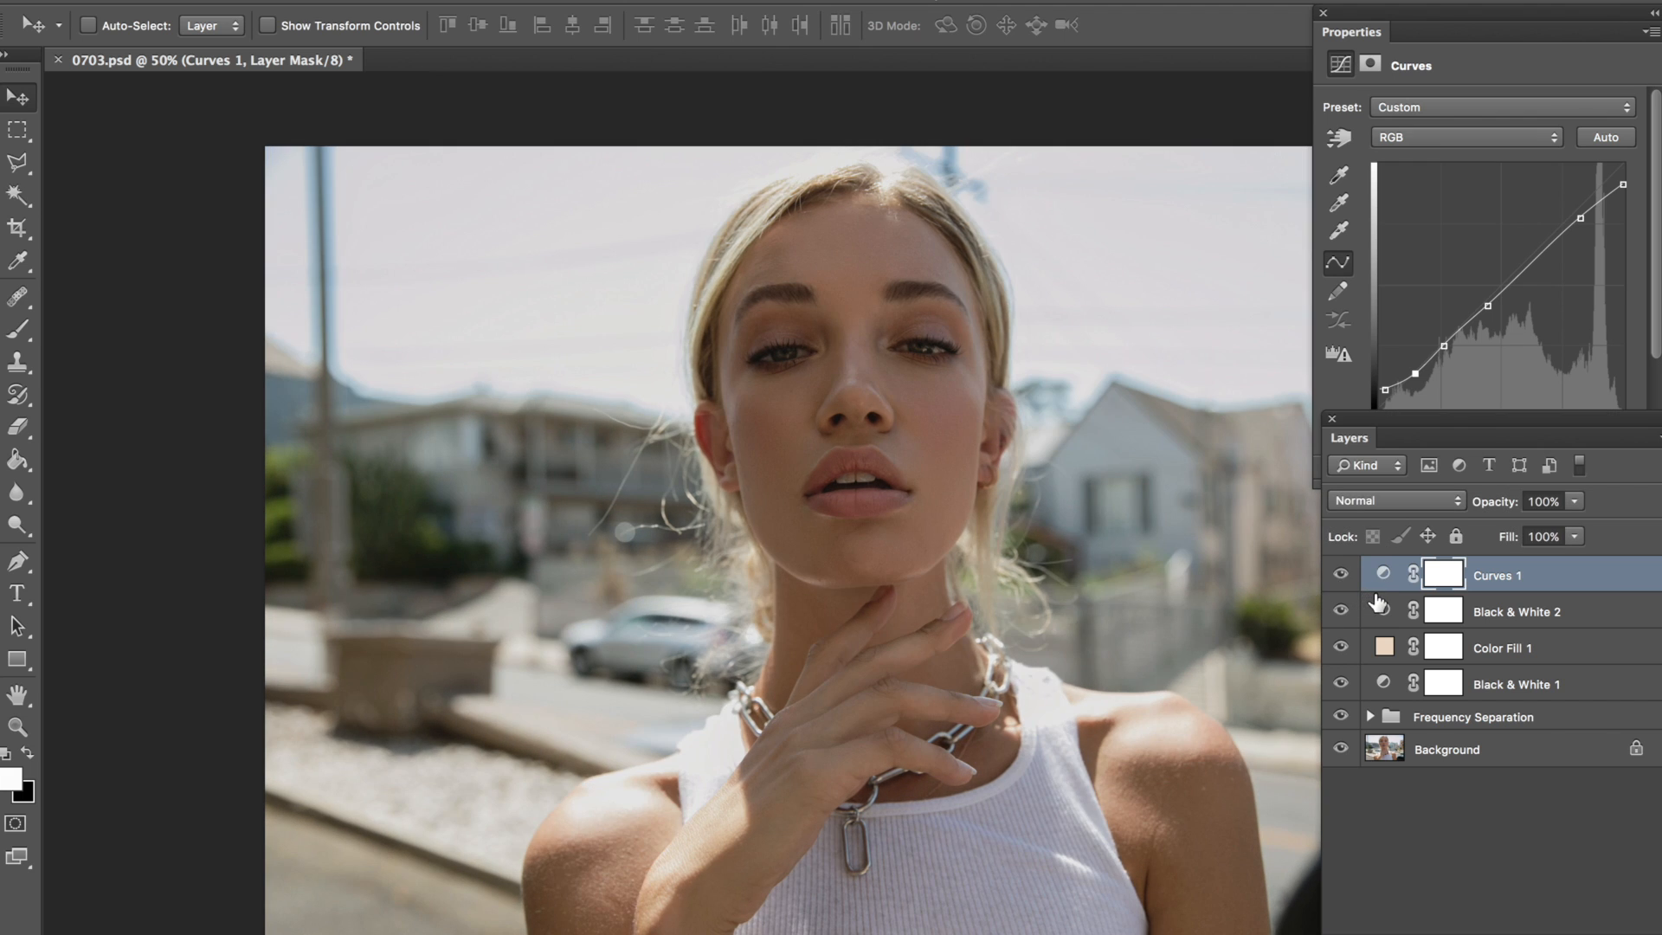
Step: Fine-tune the highlight and midtone points of the RGB curve and compare the photo with and without the Curves layer
drag(1627, 185, 1576, 216)
click(1486, 308)
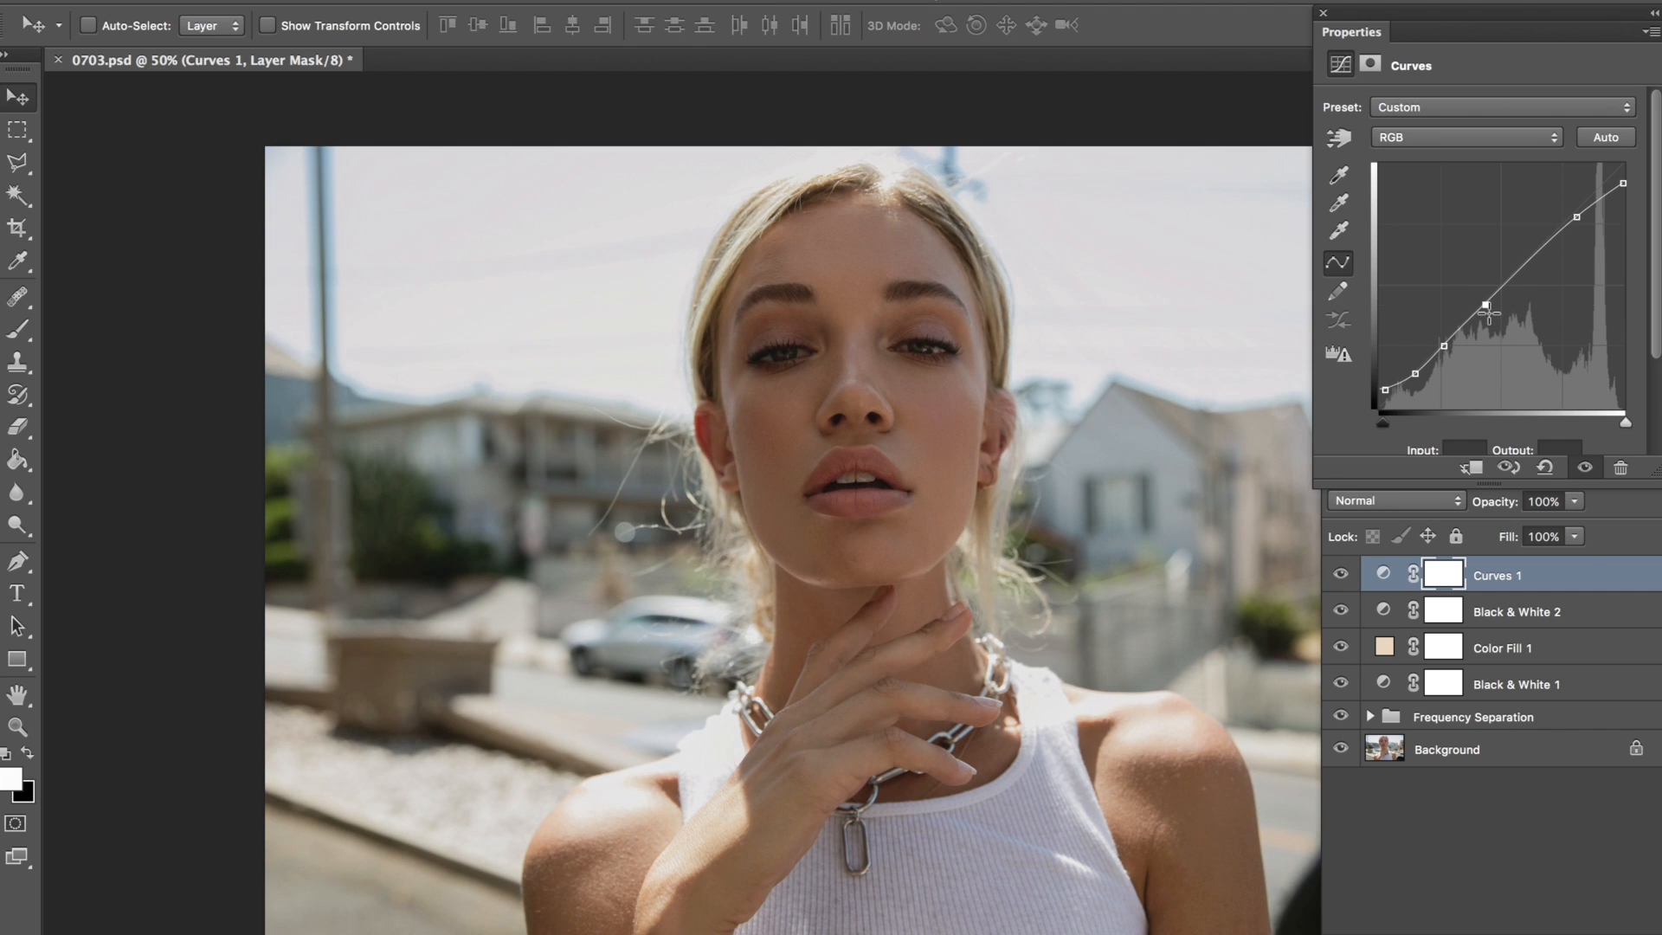
click(1334, 578)
click(1334, 577)
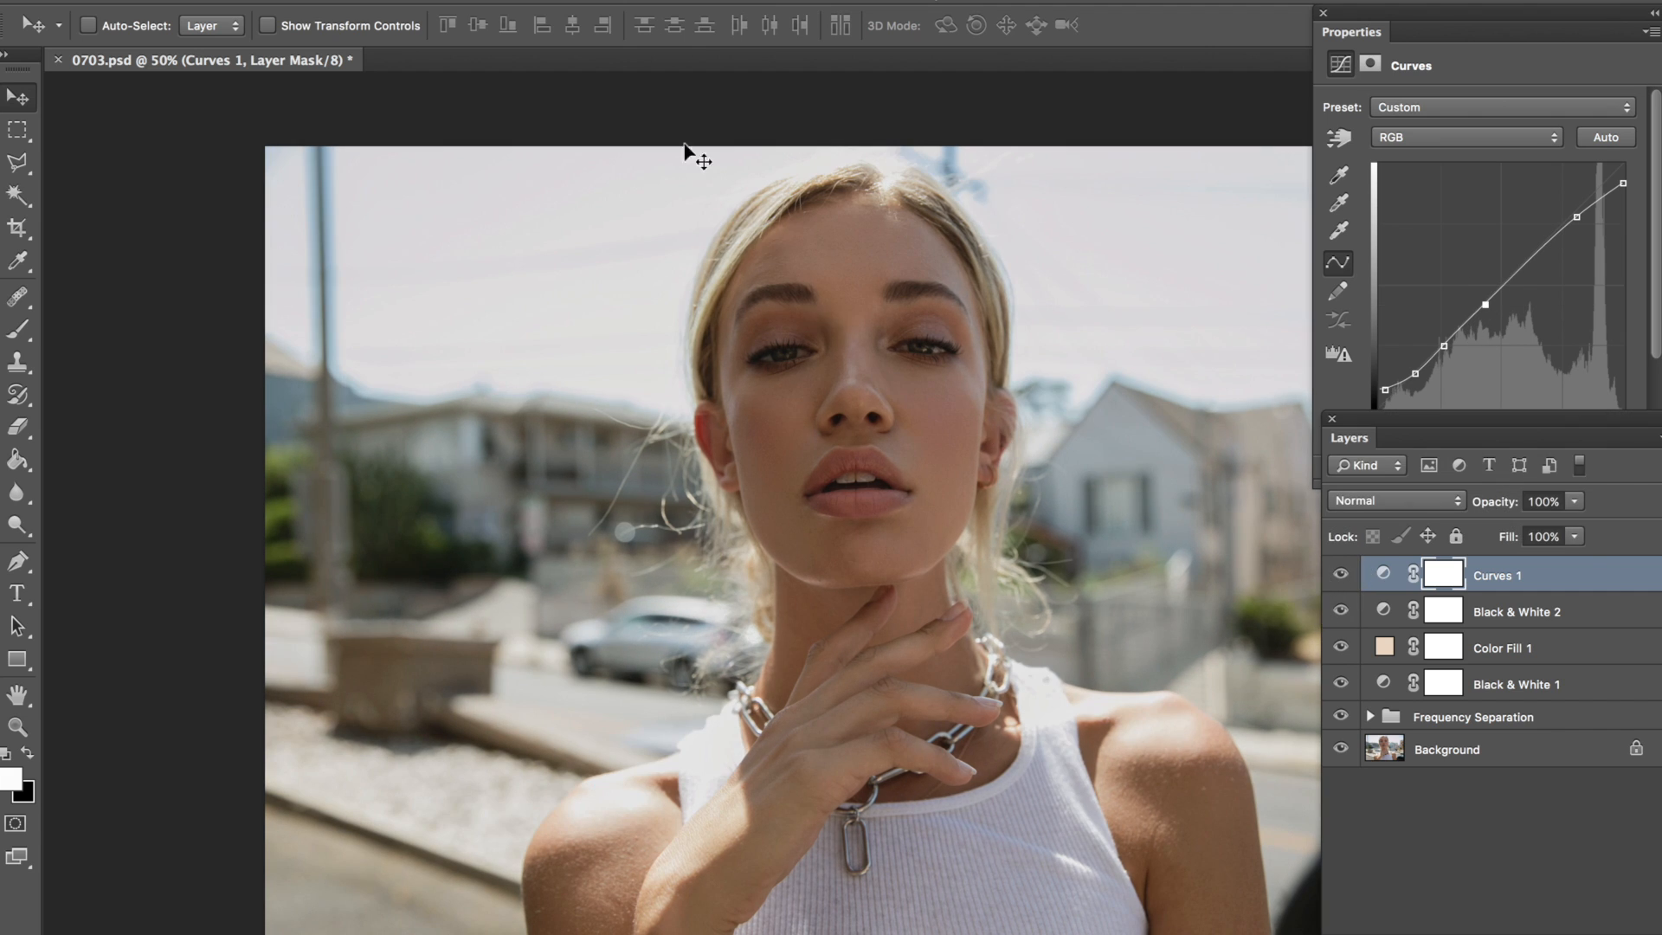
Step: Add a Gradient Map adjustment layer above the Curves layer
click(435, 0)
mouse_move(374, 1)
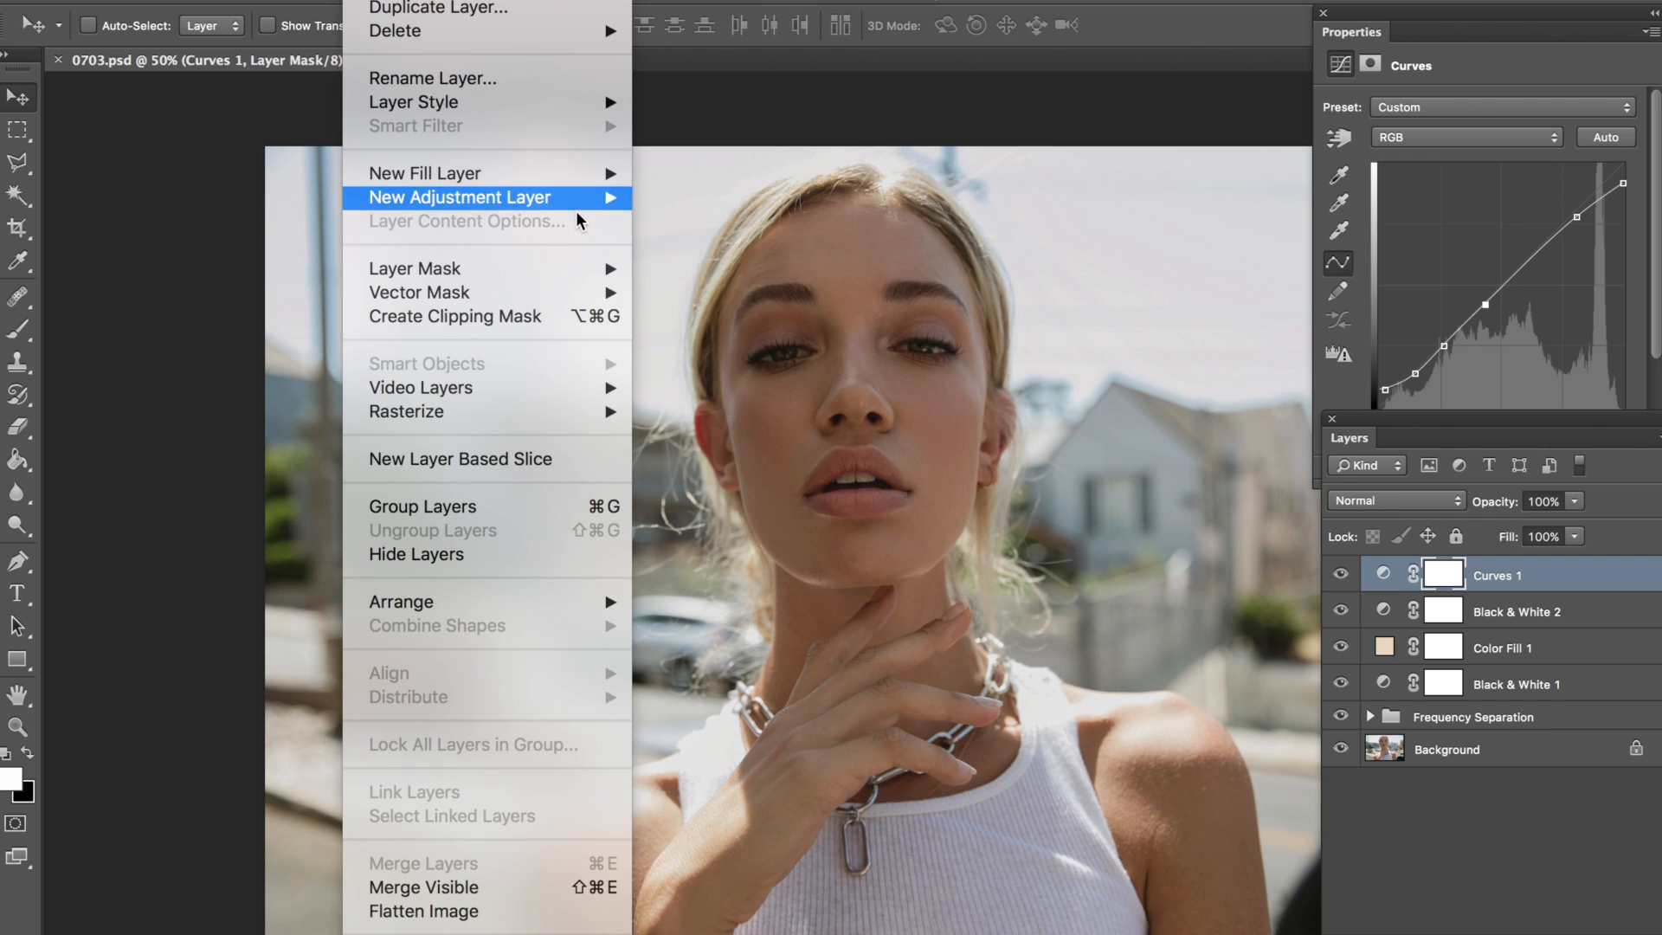
mouse_move(587, 195)
click(736, 577)
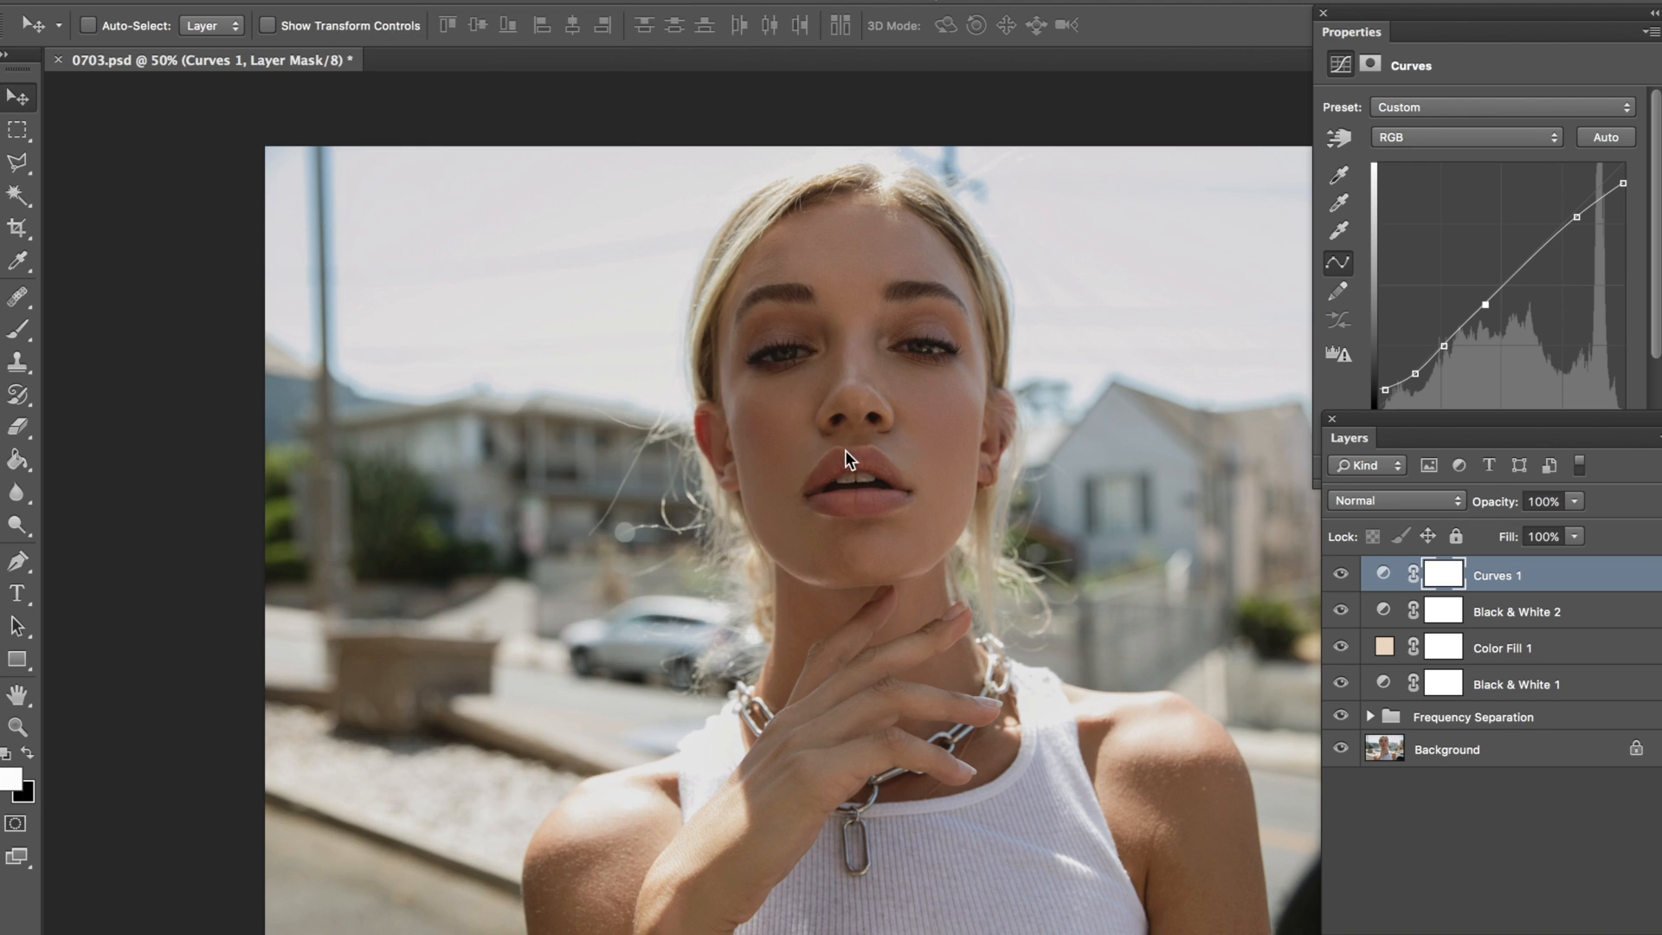
key(Return)
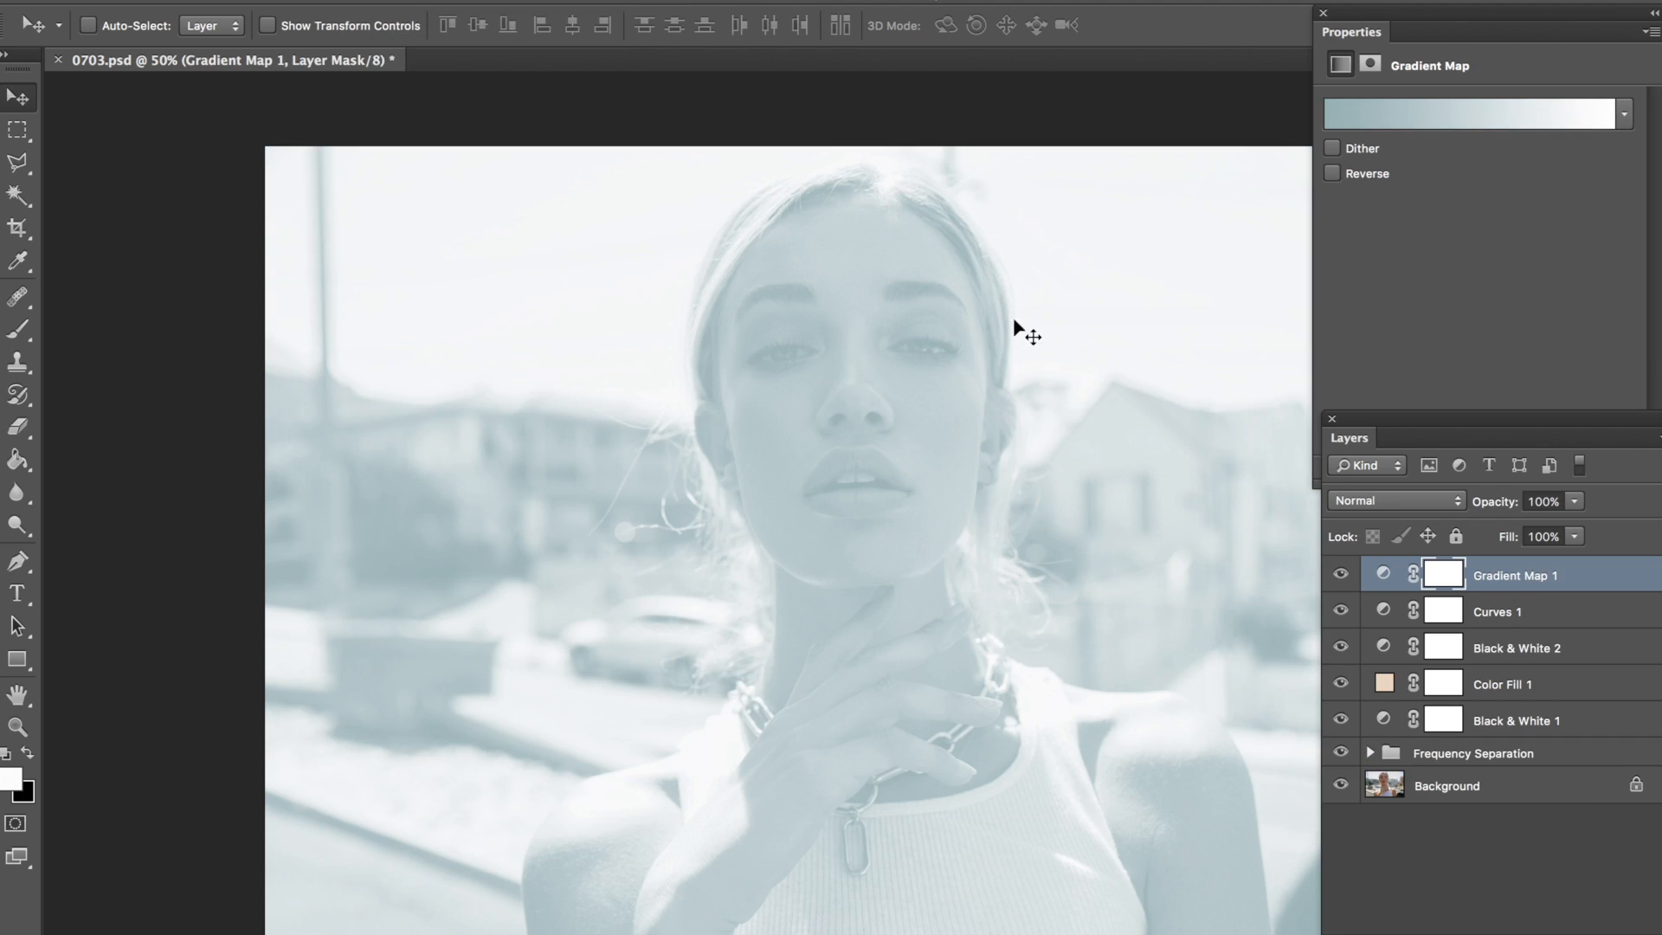
Step: Apply the light pink to coral preset gradient to the Gradient Map layer
click(1382, 122)
drag(1032, 339, 1031, 442)
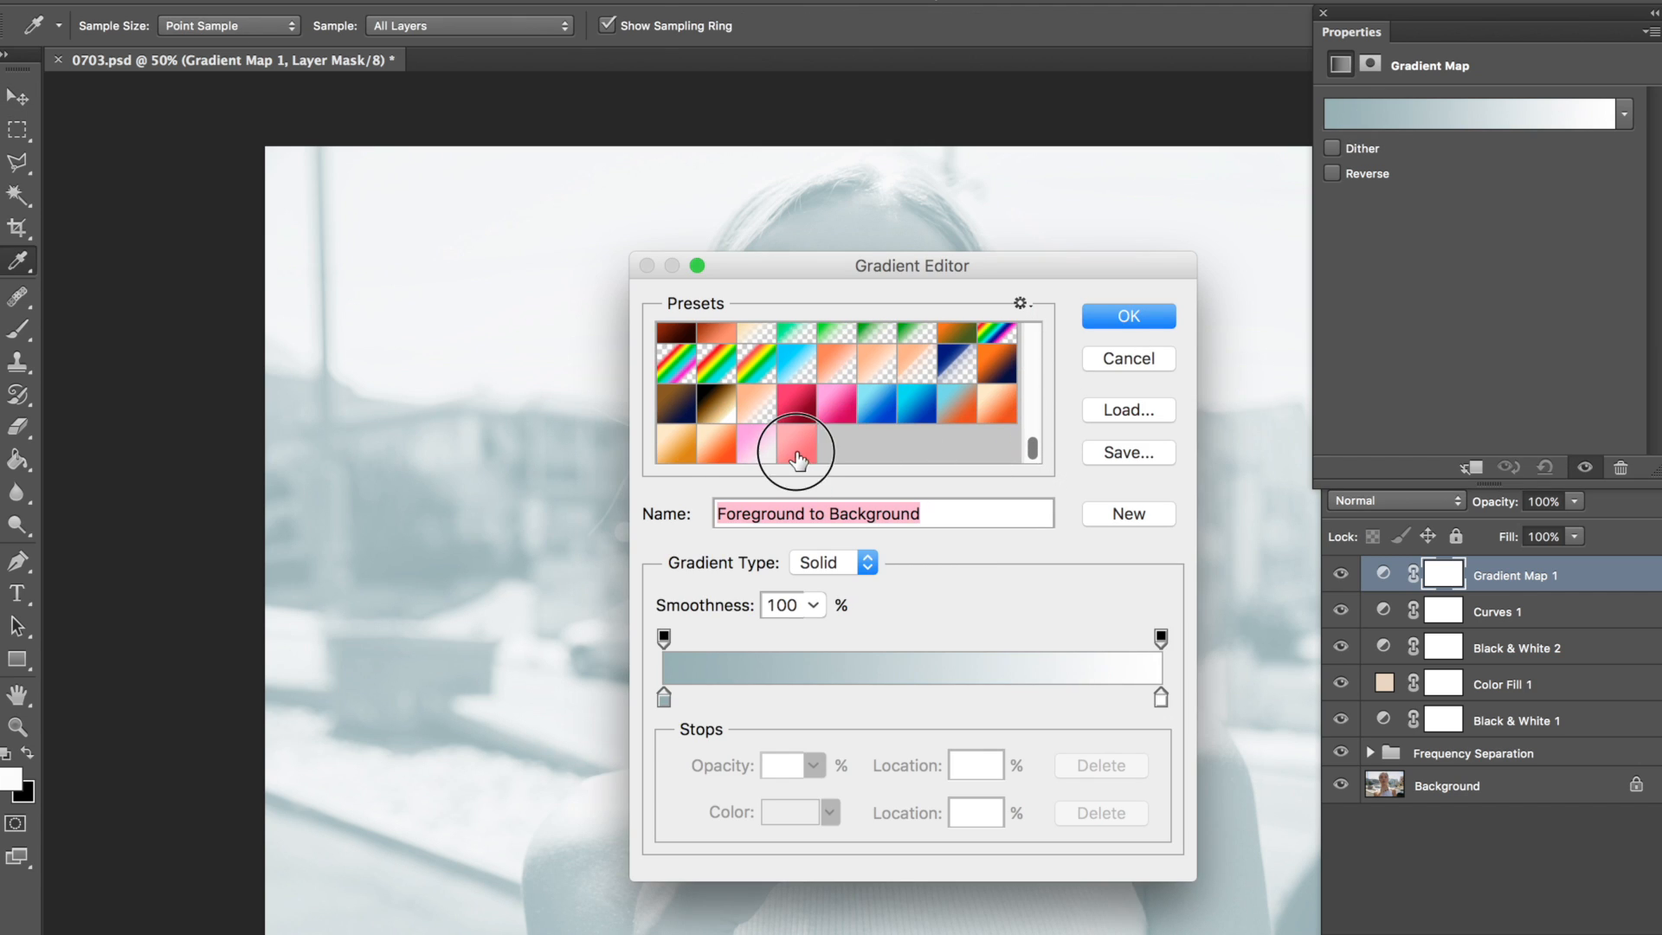
click(797, 459)
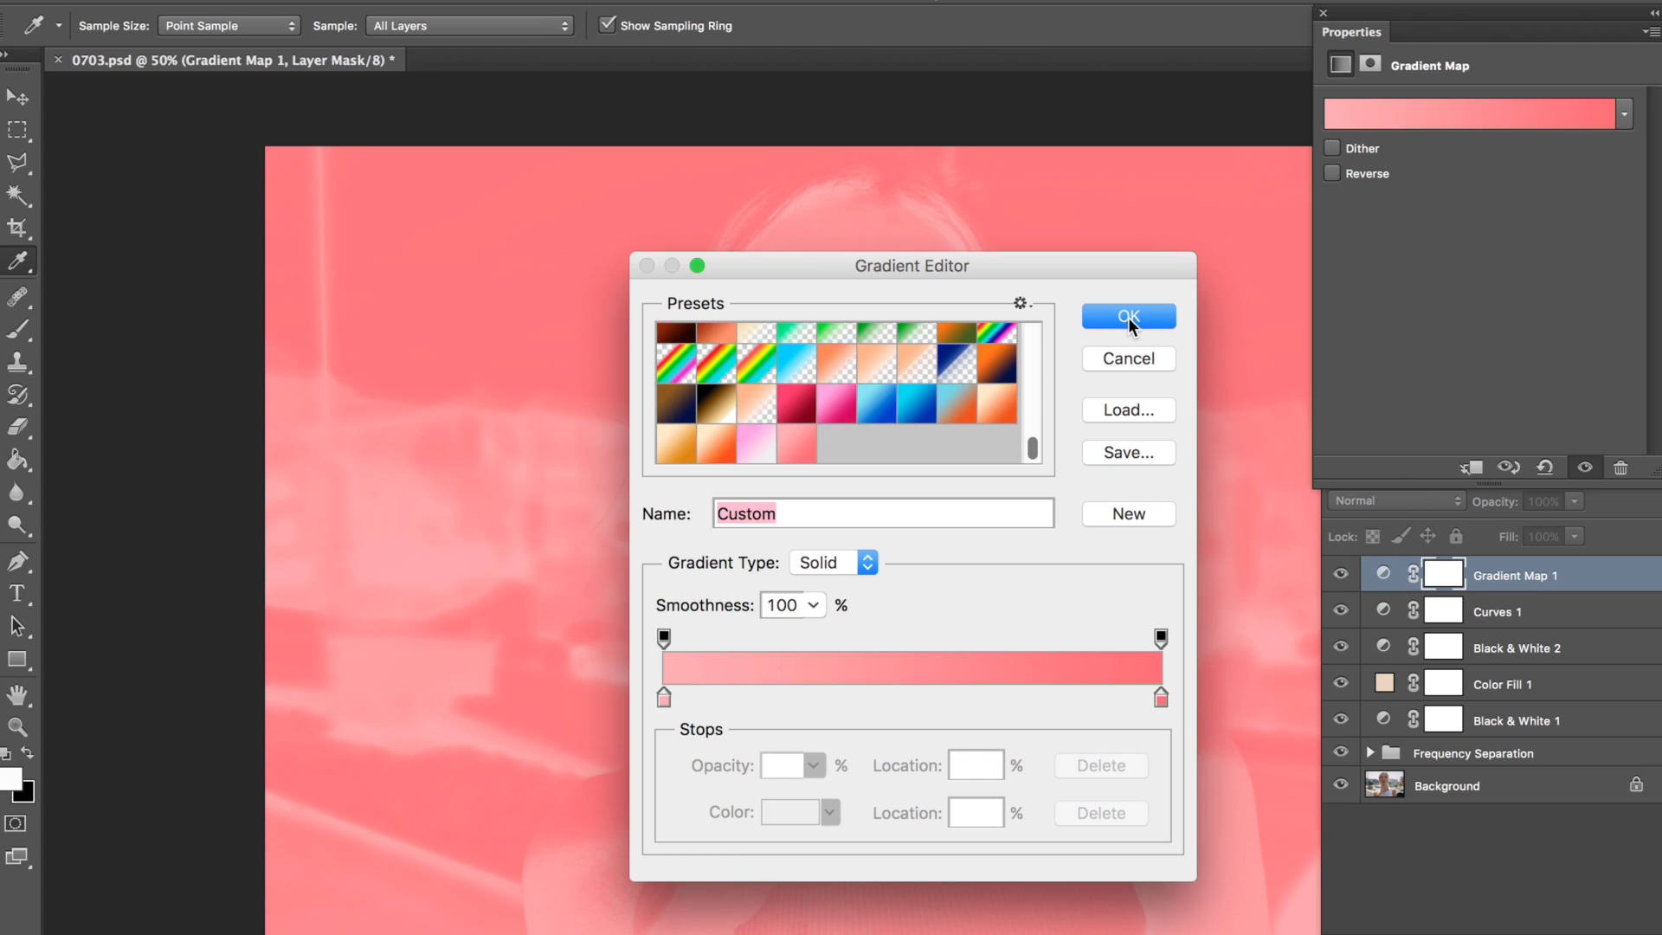
click(1130, 317)
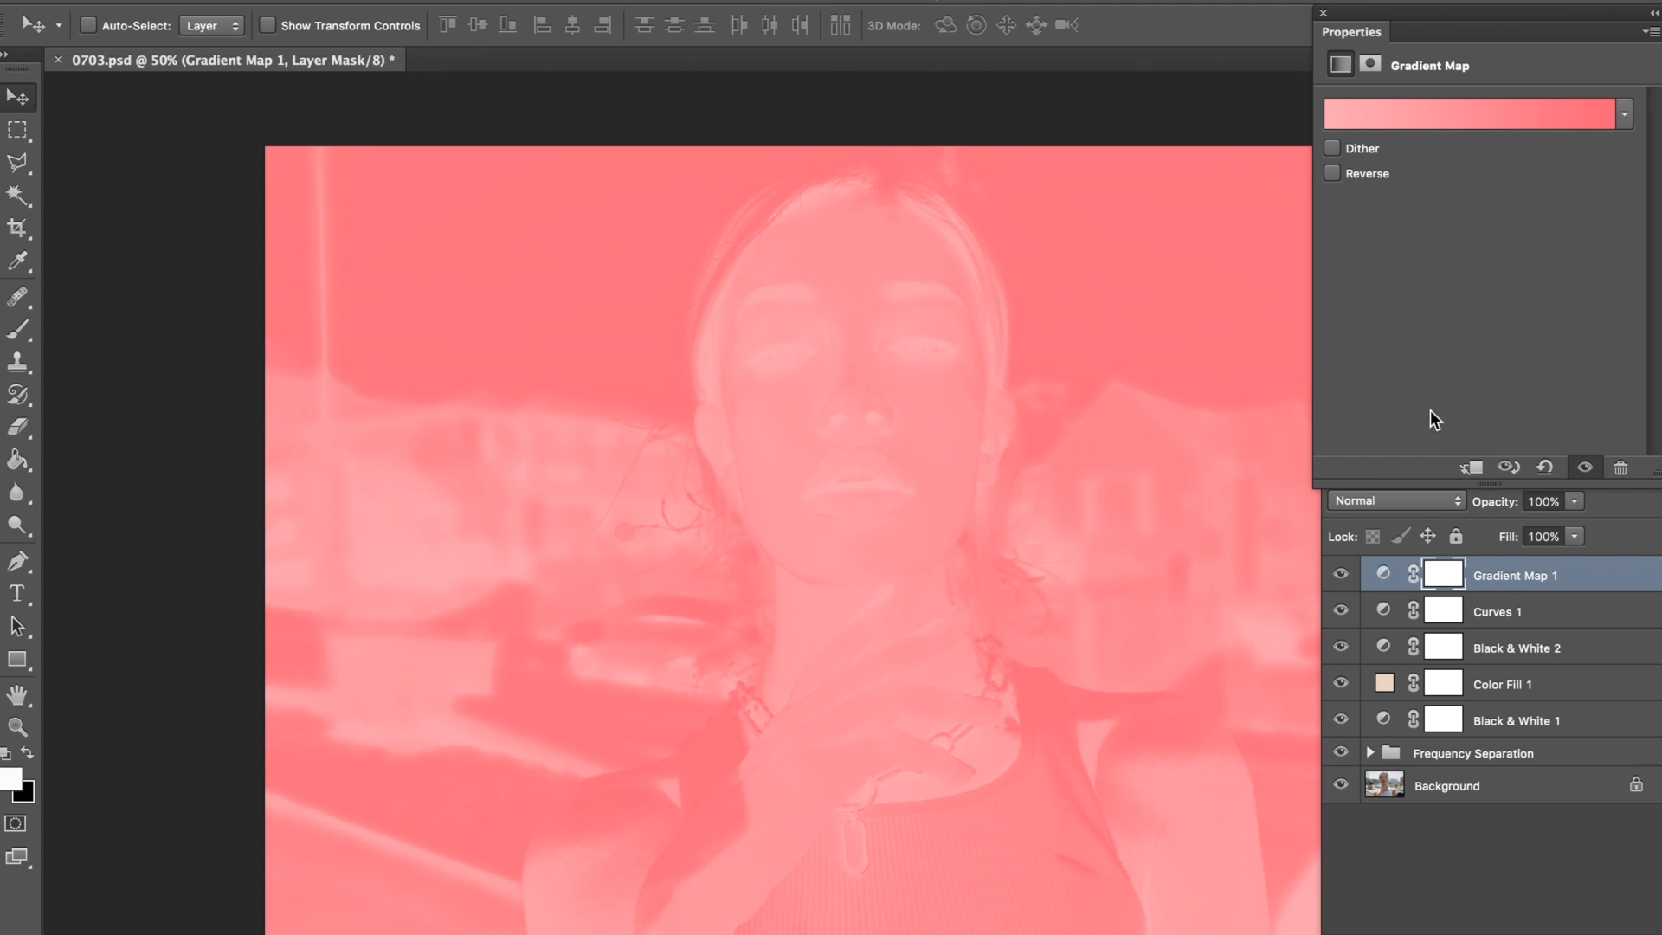
Step: Make room for the full layer list and set the Gradient Map layer to Soft Light at 27% opacity
drag(1656, 473, 1660, 448)
click(1649, 477)
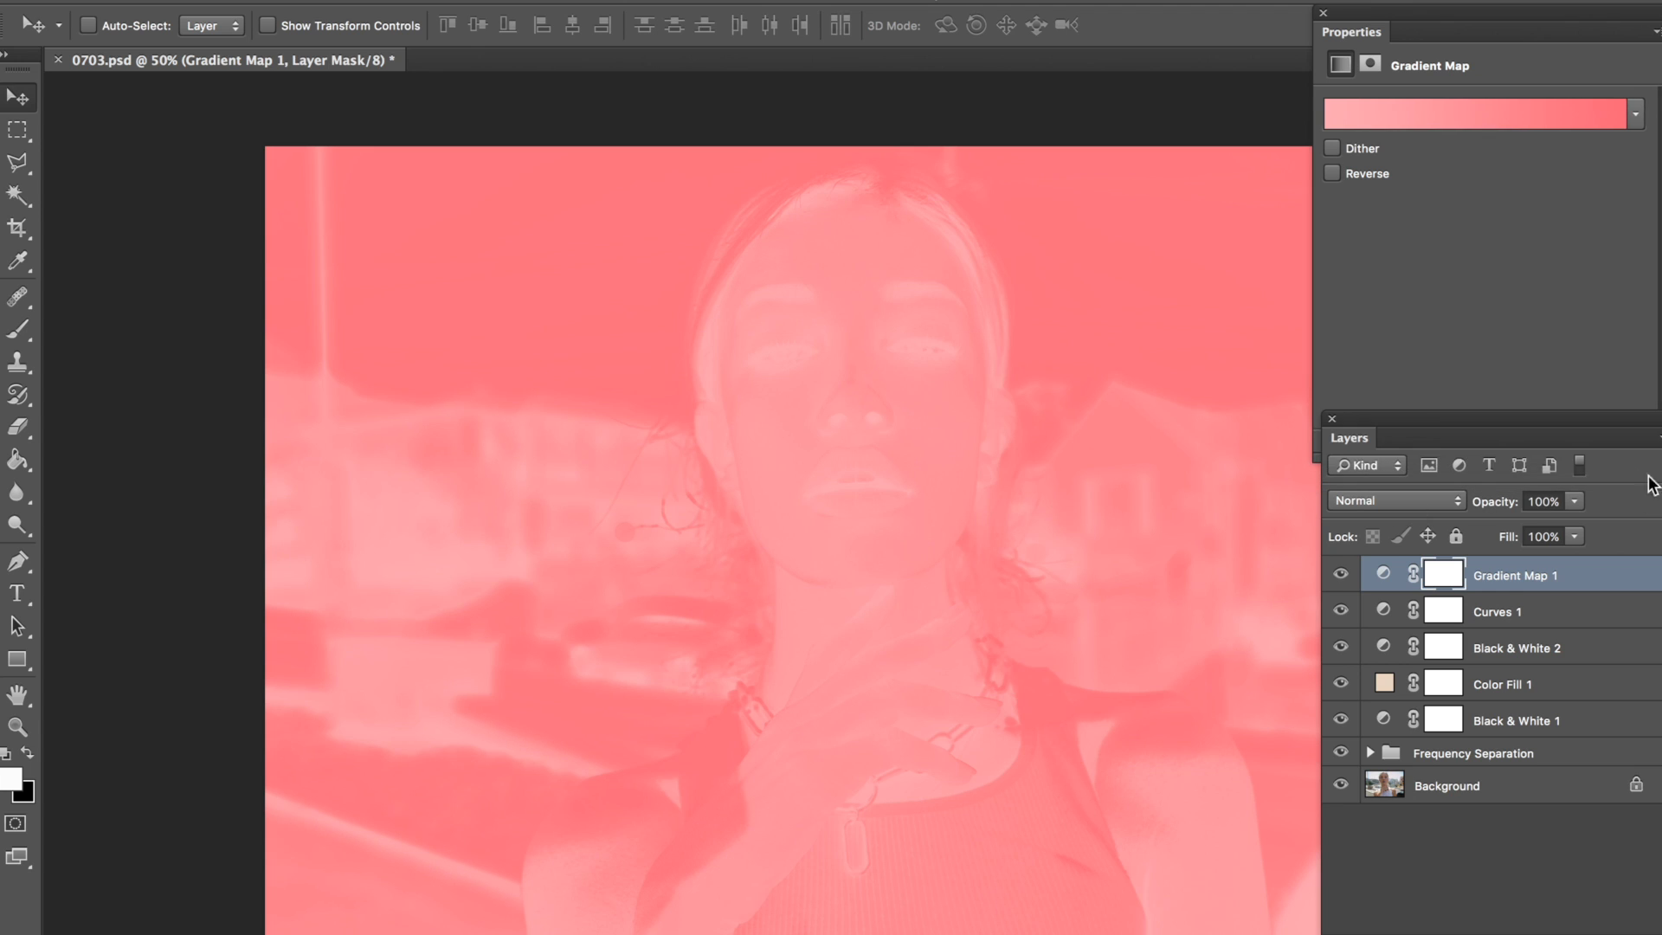
drag(1370, 435, 1348, 496)
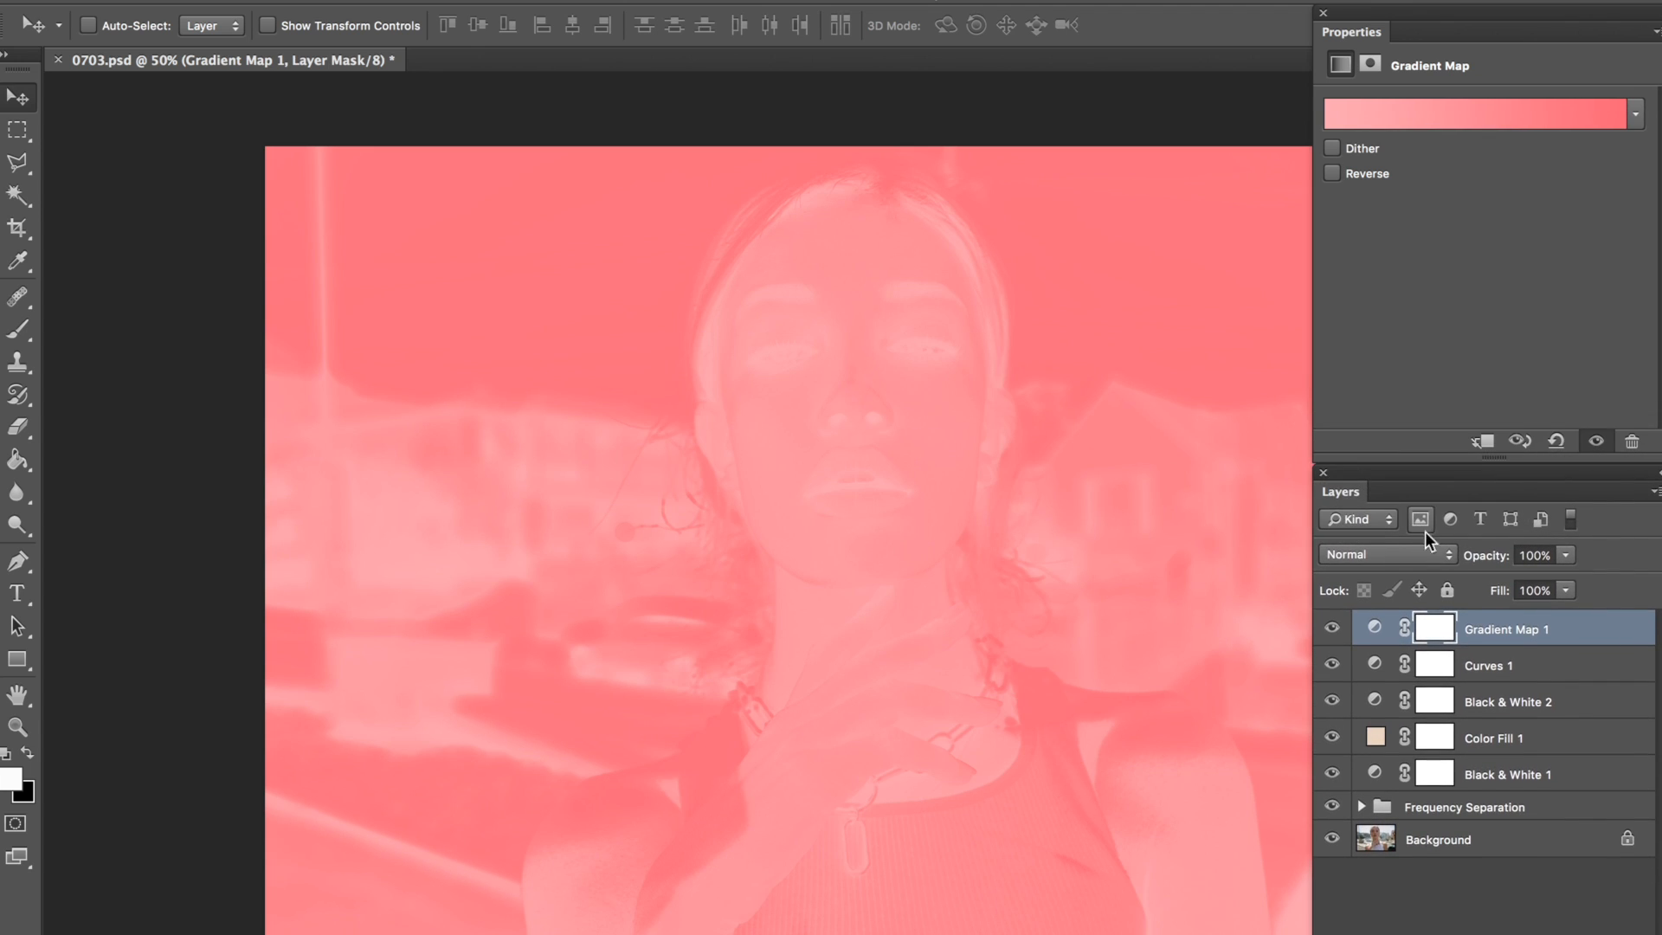
drag(1507, 558, 1411, 559)
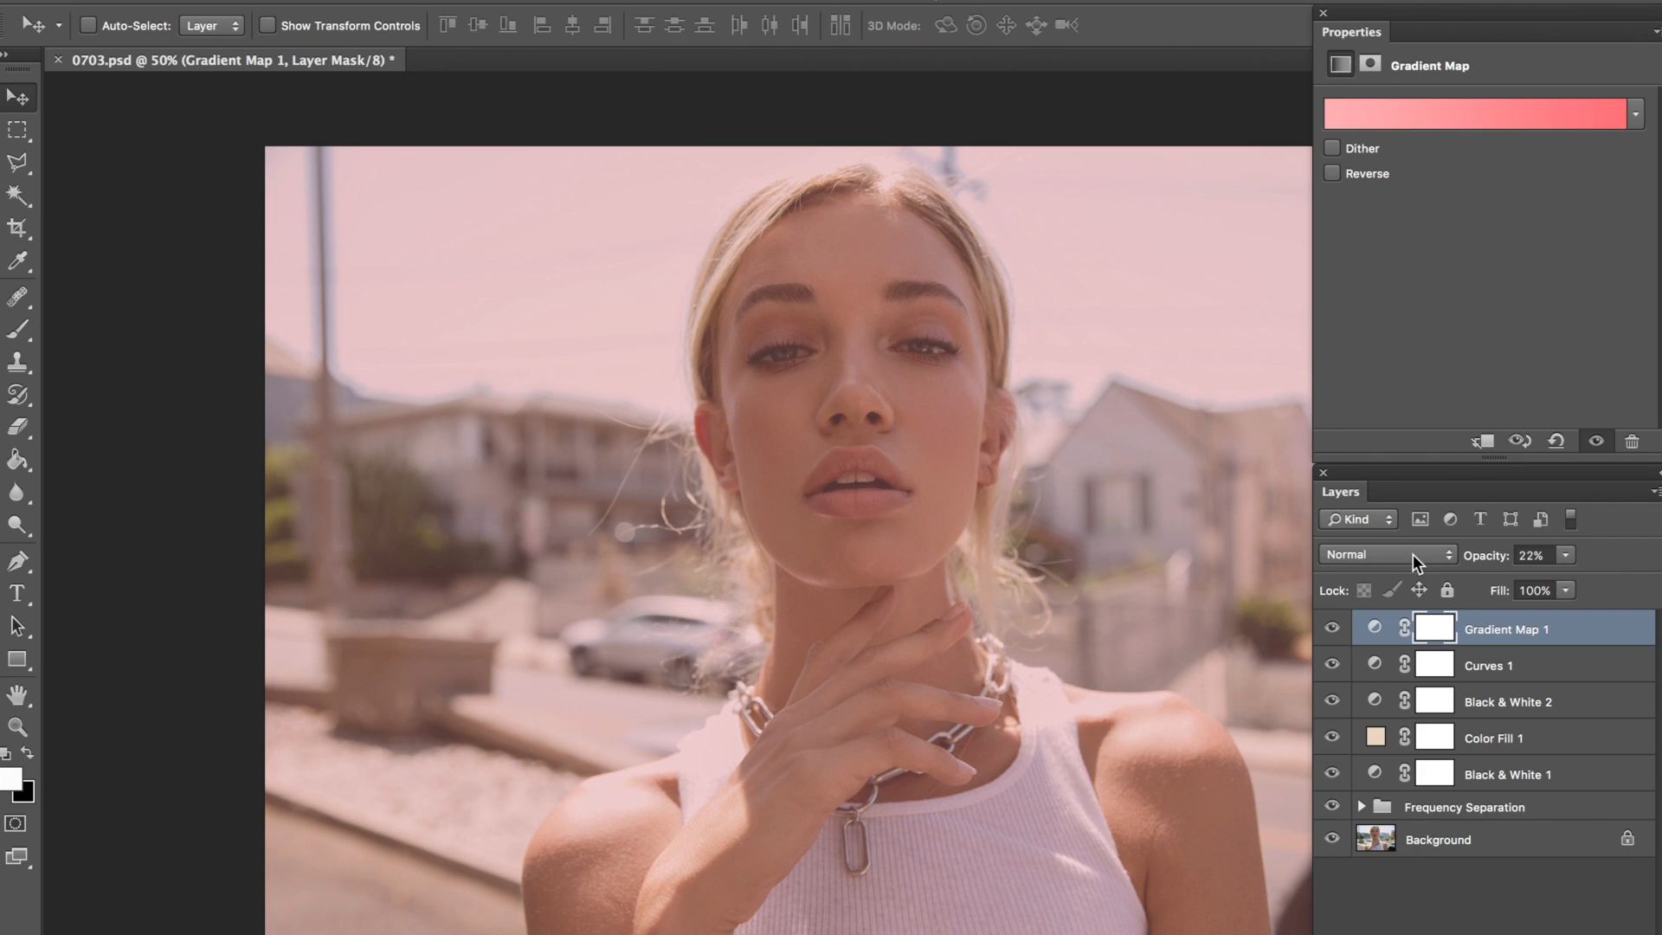
click(1411, 555)
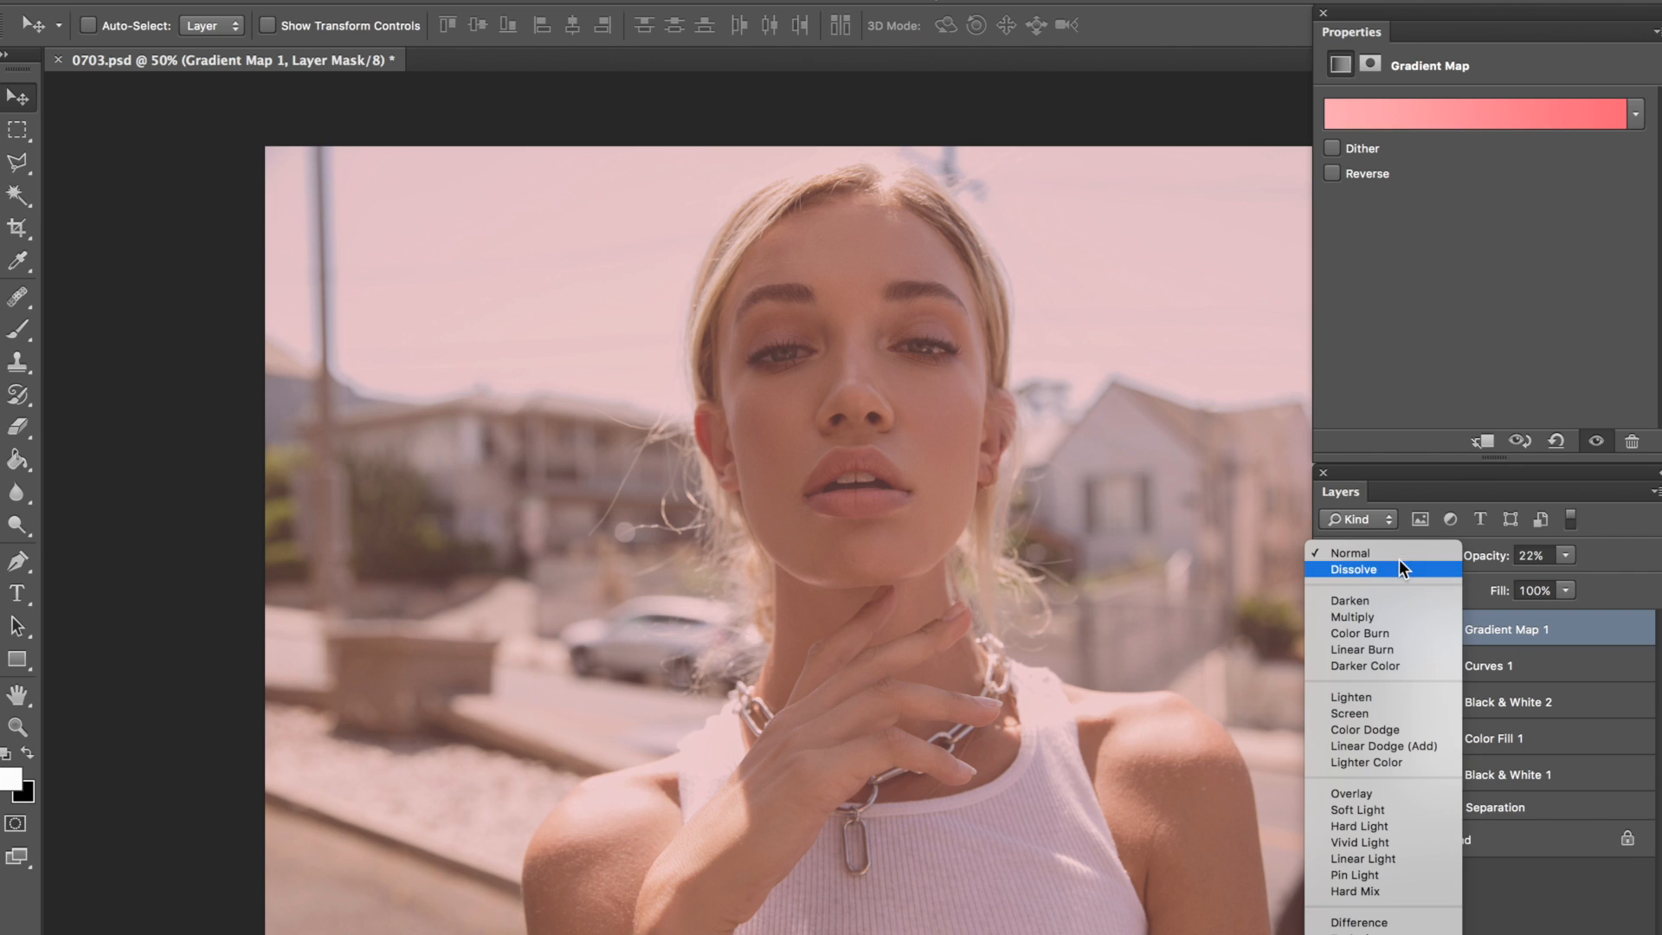
click(1377, 810)
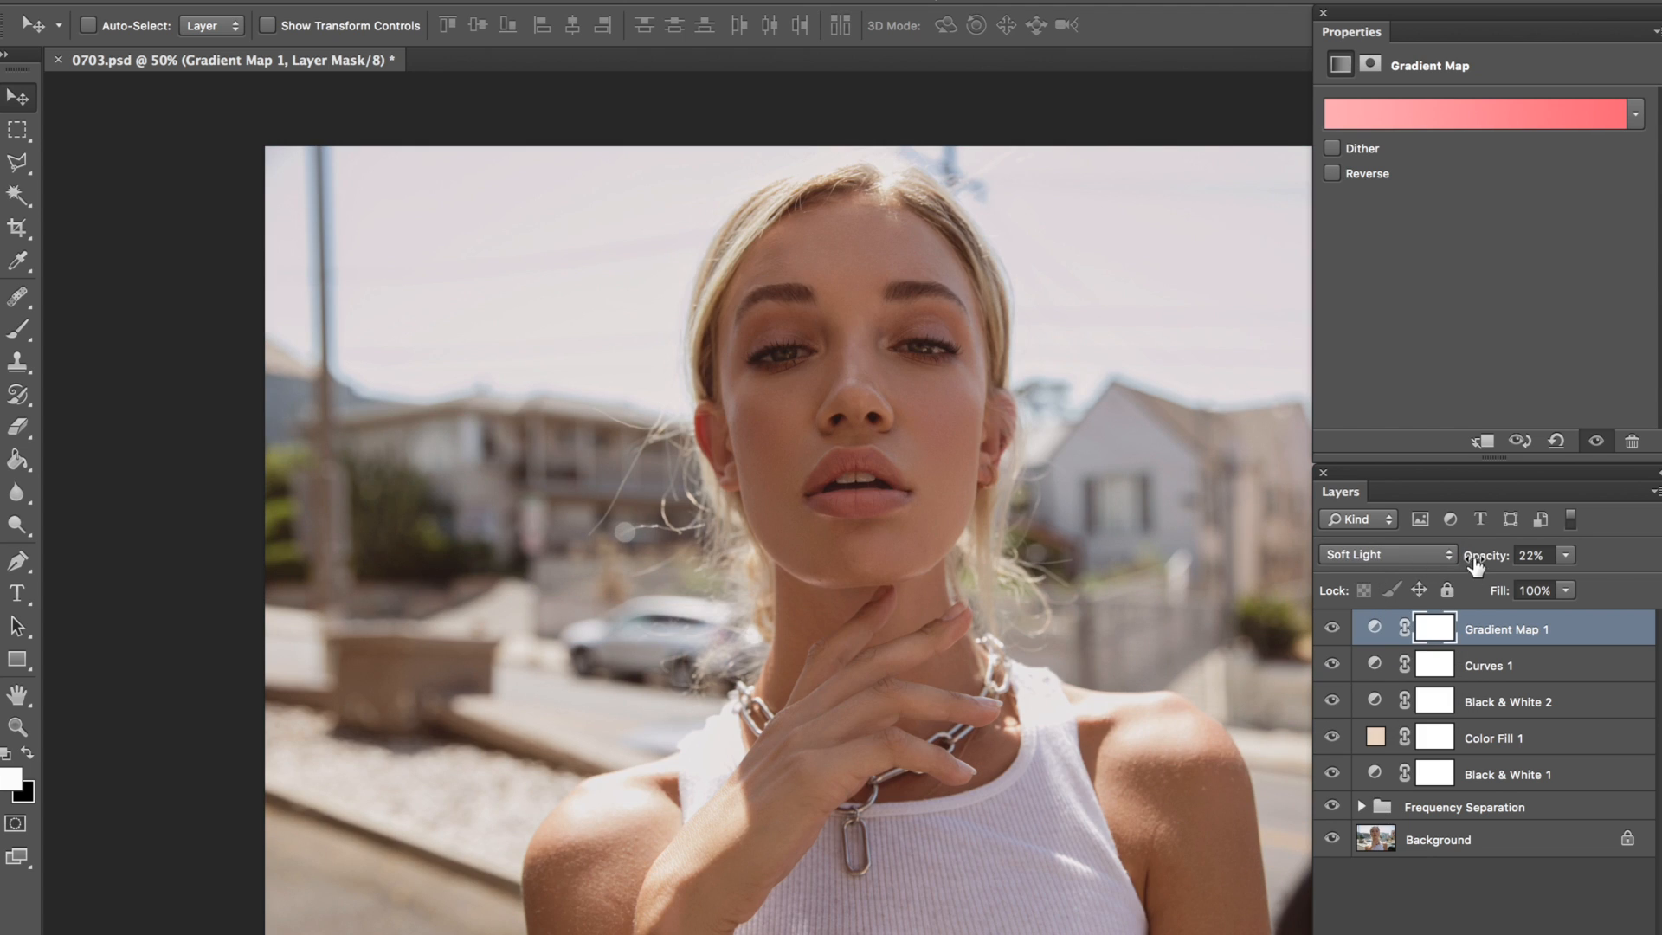
drag(1476, 564, 1485, 560)
Step: Toggle the Gradient Map layer's visibility repeatedly to compare the portrait's tones with and without the pink tint
click(1333, 629)
click(1334, 630)
click(1334, 631)
click(1334, 631)
click(1334, 631)
click(1336, 630)
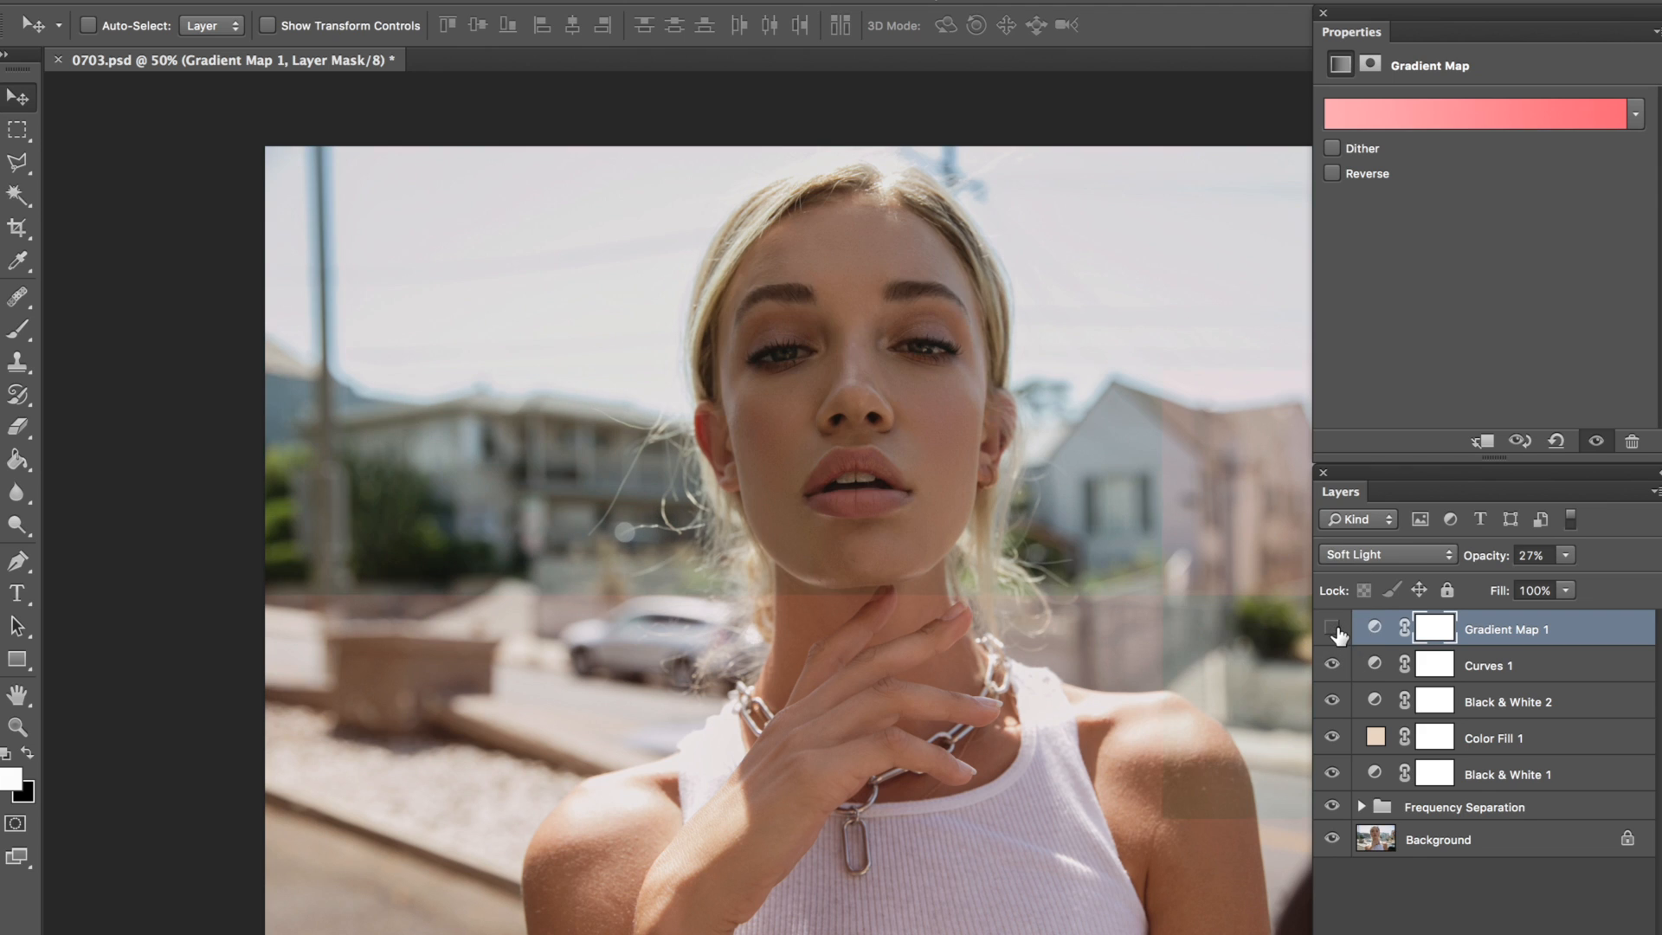
click(1334, 629)
click(1334, 629)
click(1334, 629)
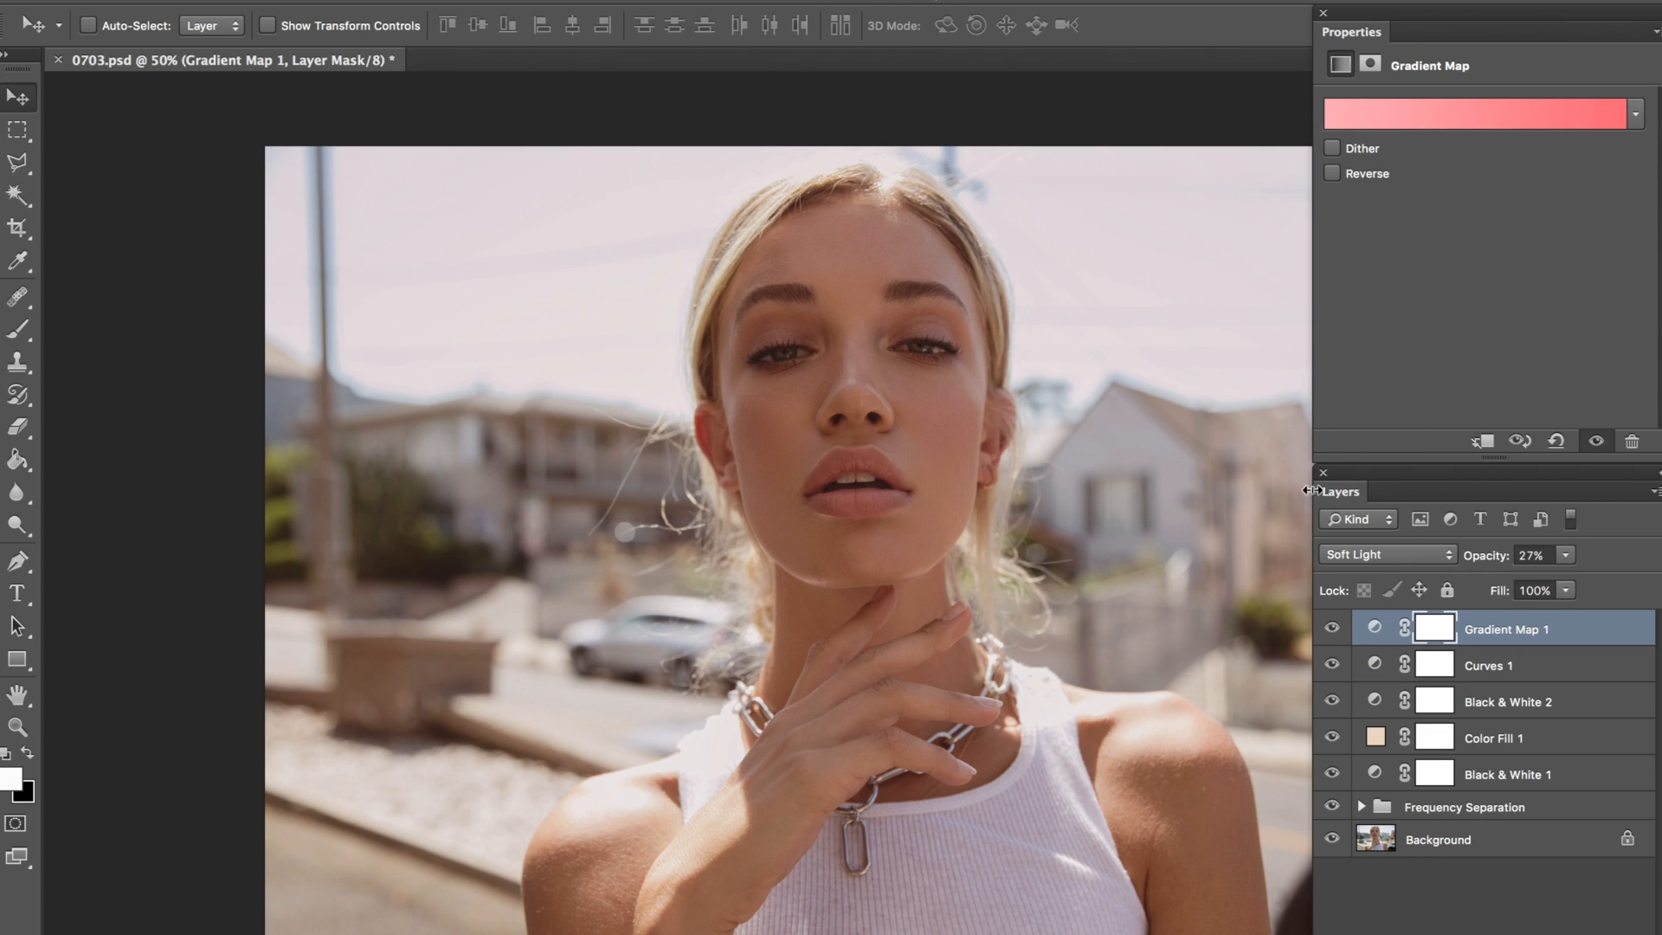
click(1334, 629)
click(1334, 629)
Step: Add a Photo Filter adjustment layer with Warming Filter (85) at 25% density above the Gradient Map layer
click(381, 1)
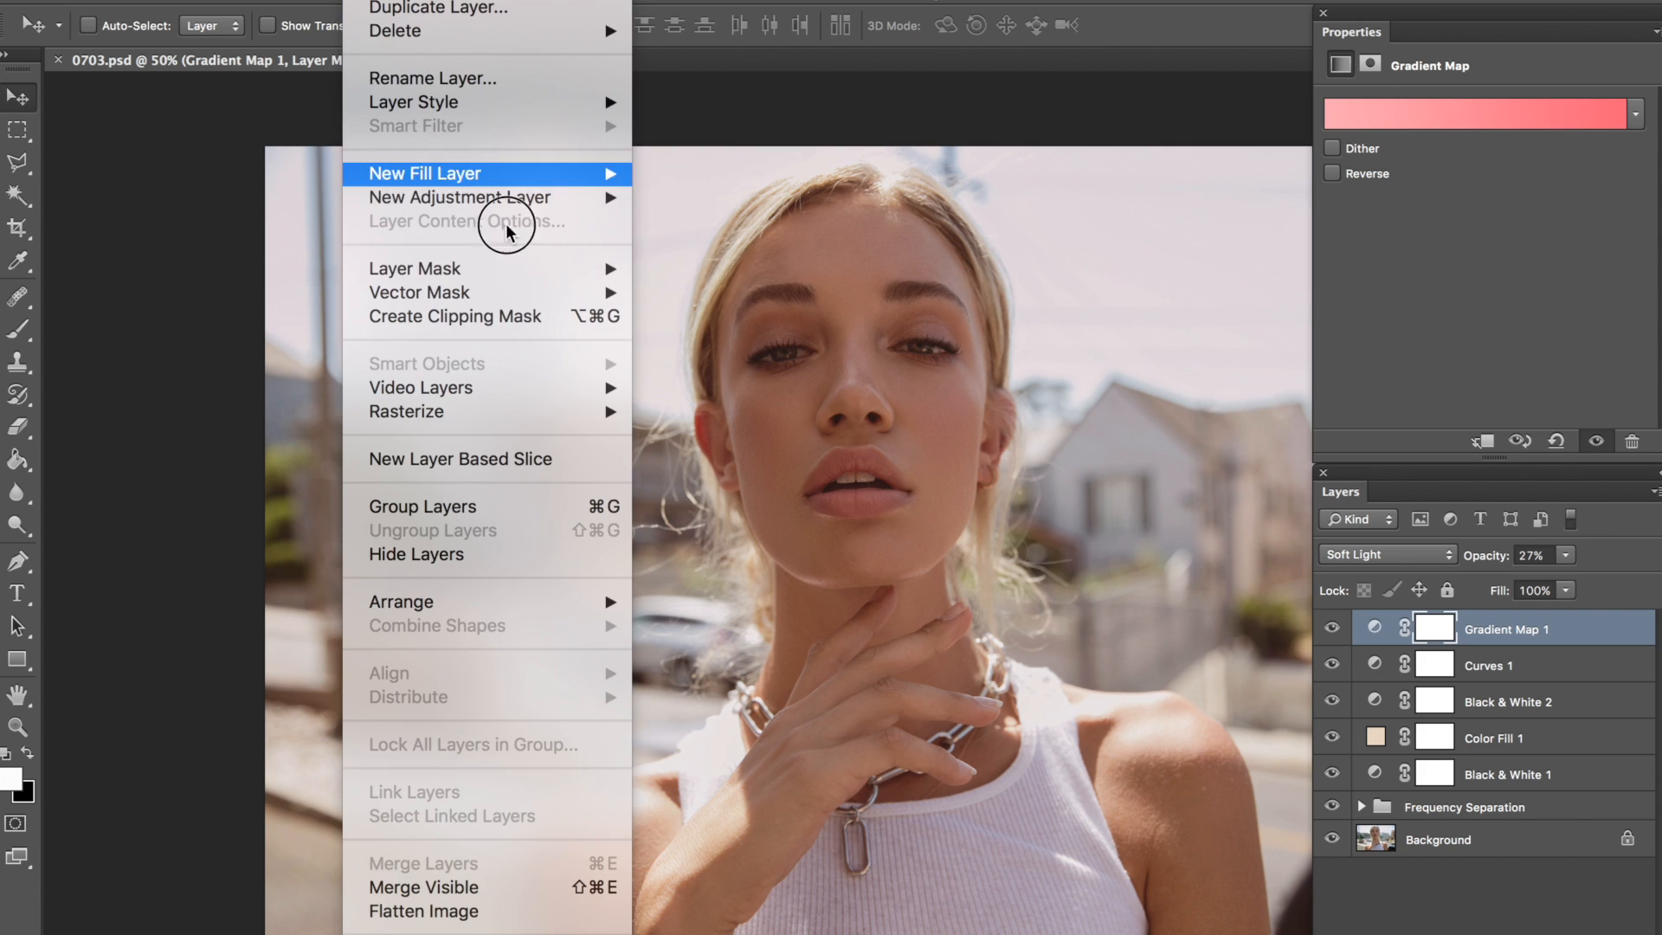
mouse_move(543, 201)
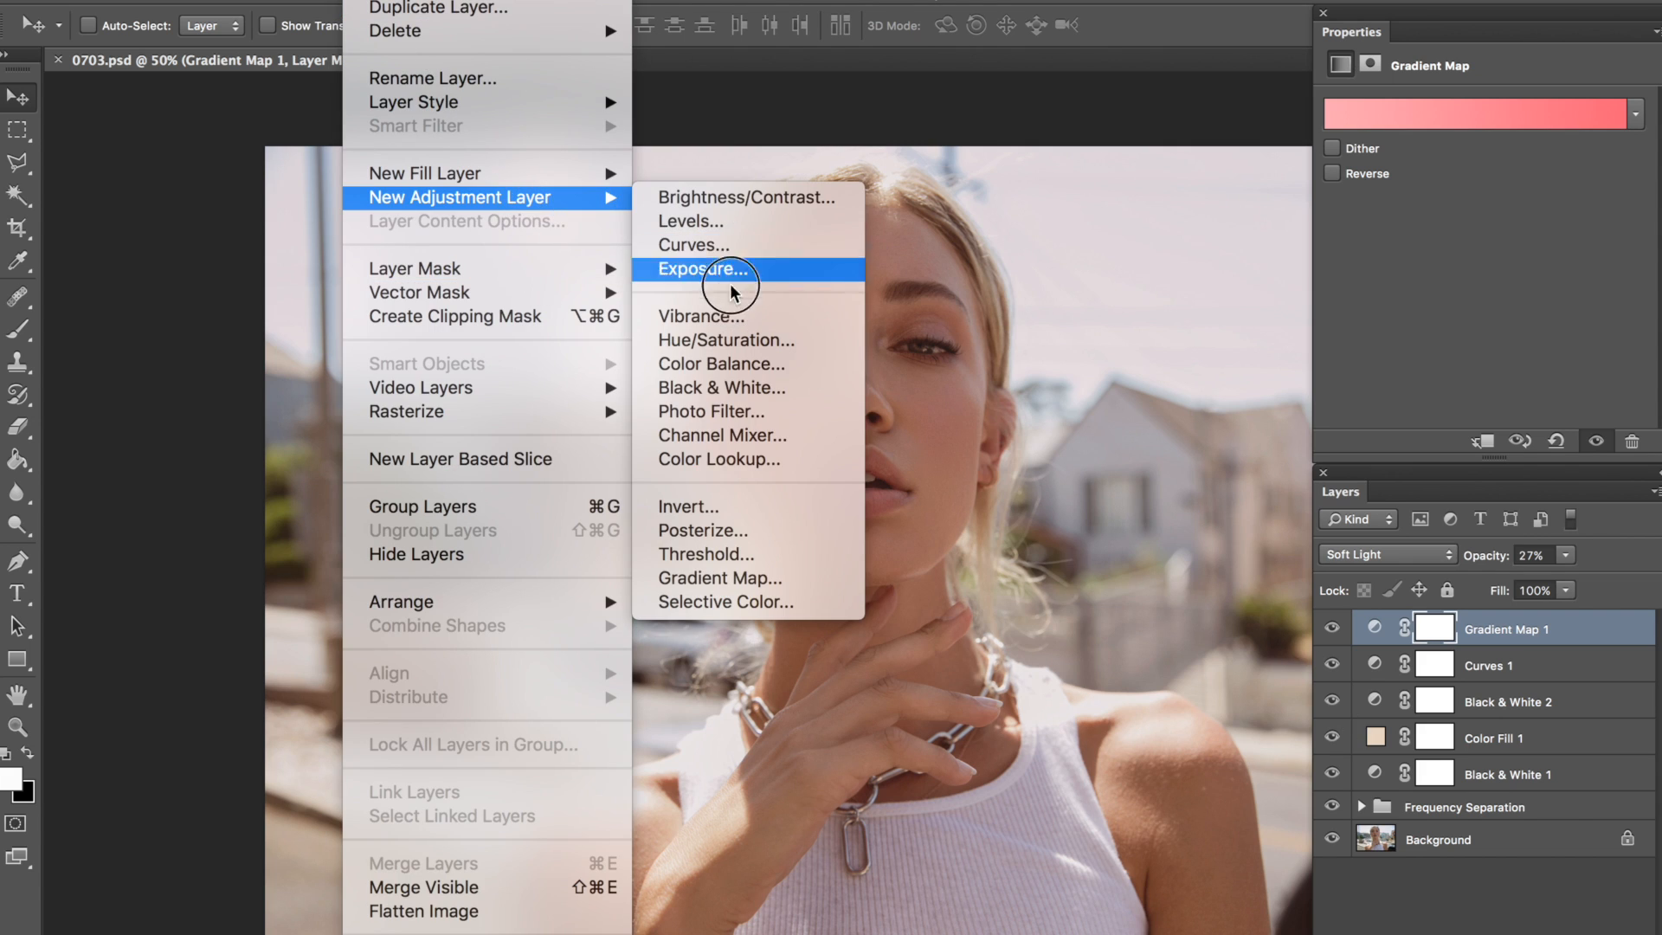
click(752, 422)
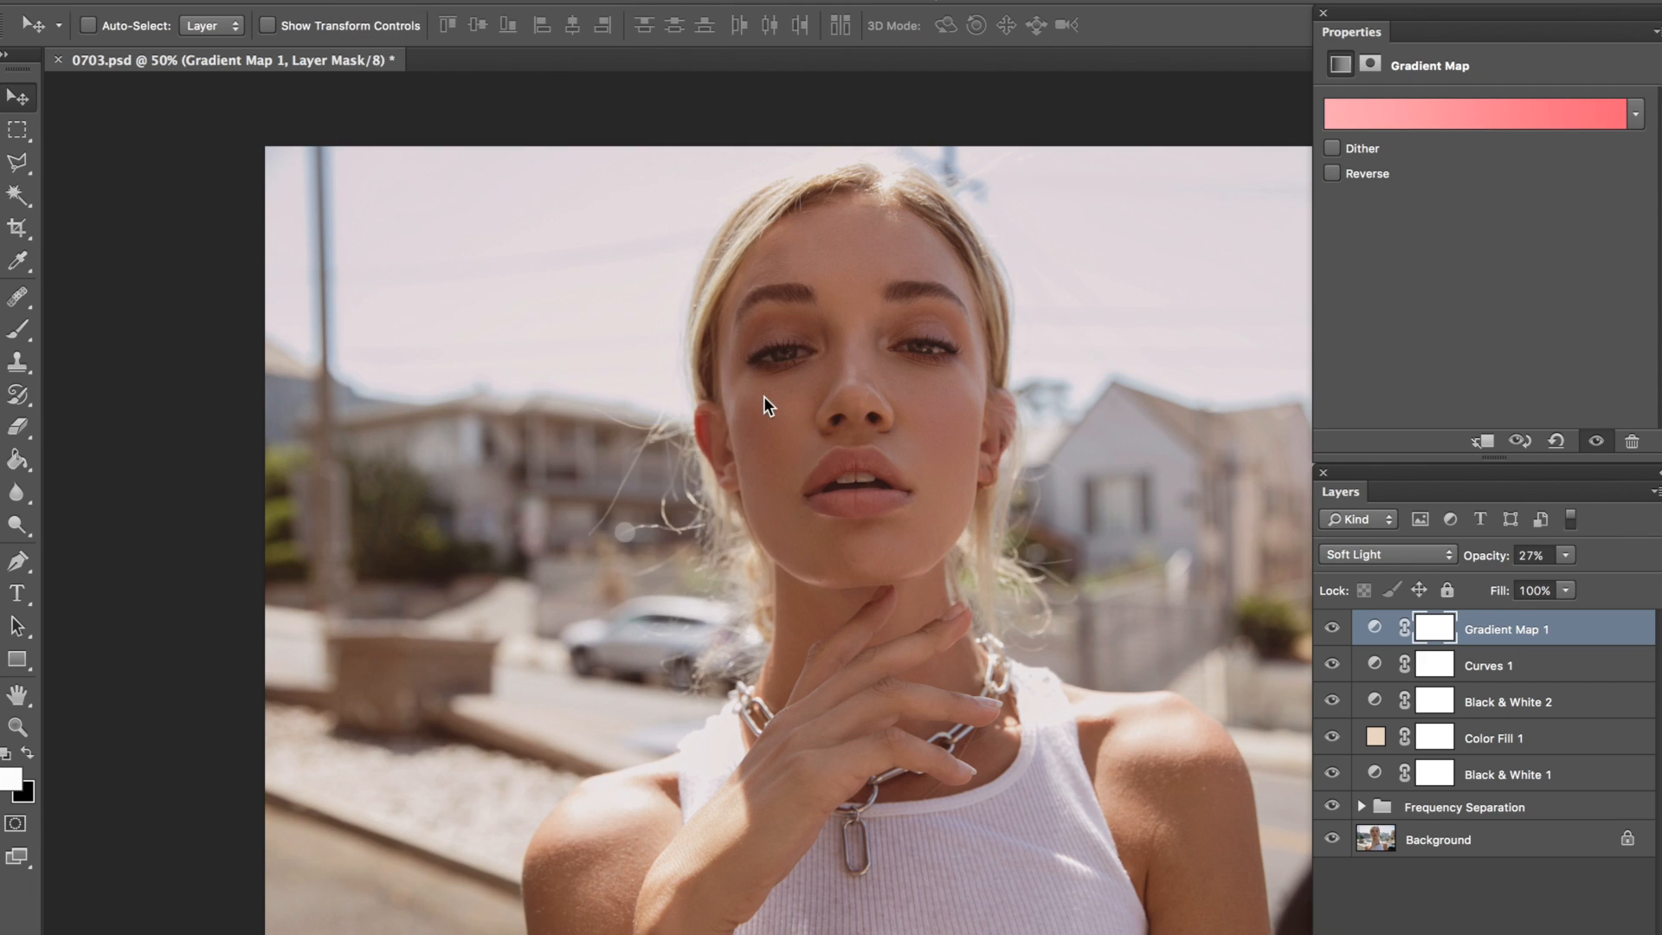
key(Return)
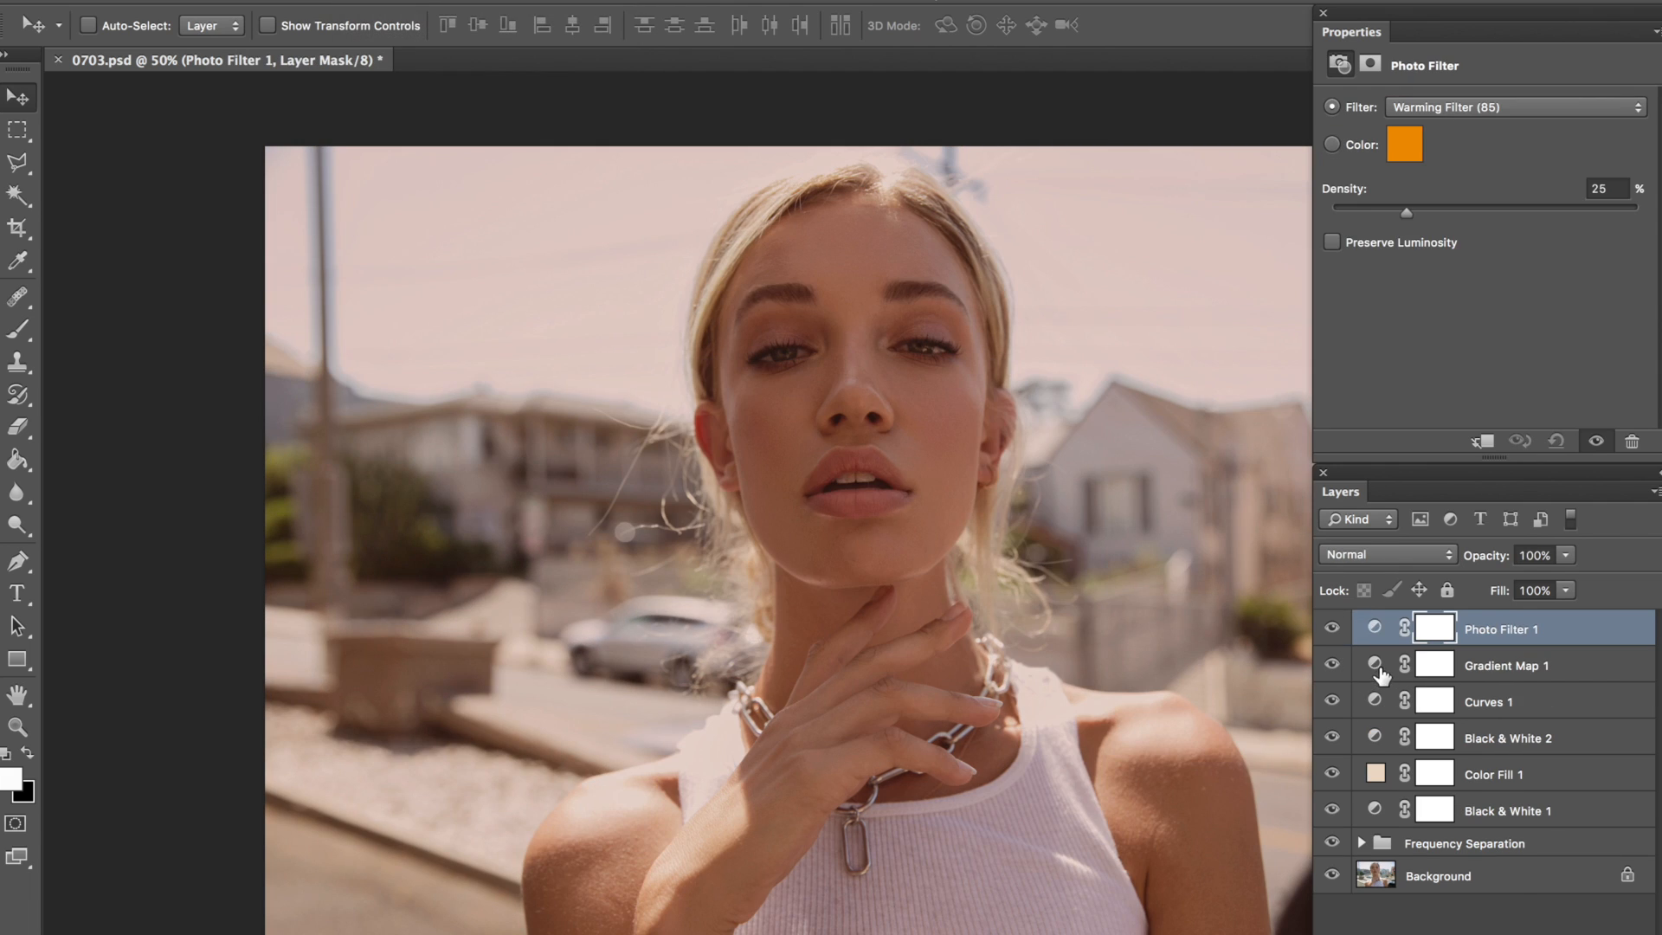
Step: Try several other preset gradients on the Gradient Map layer and discard the changes
click(1385, 667)
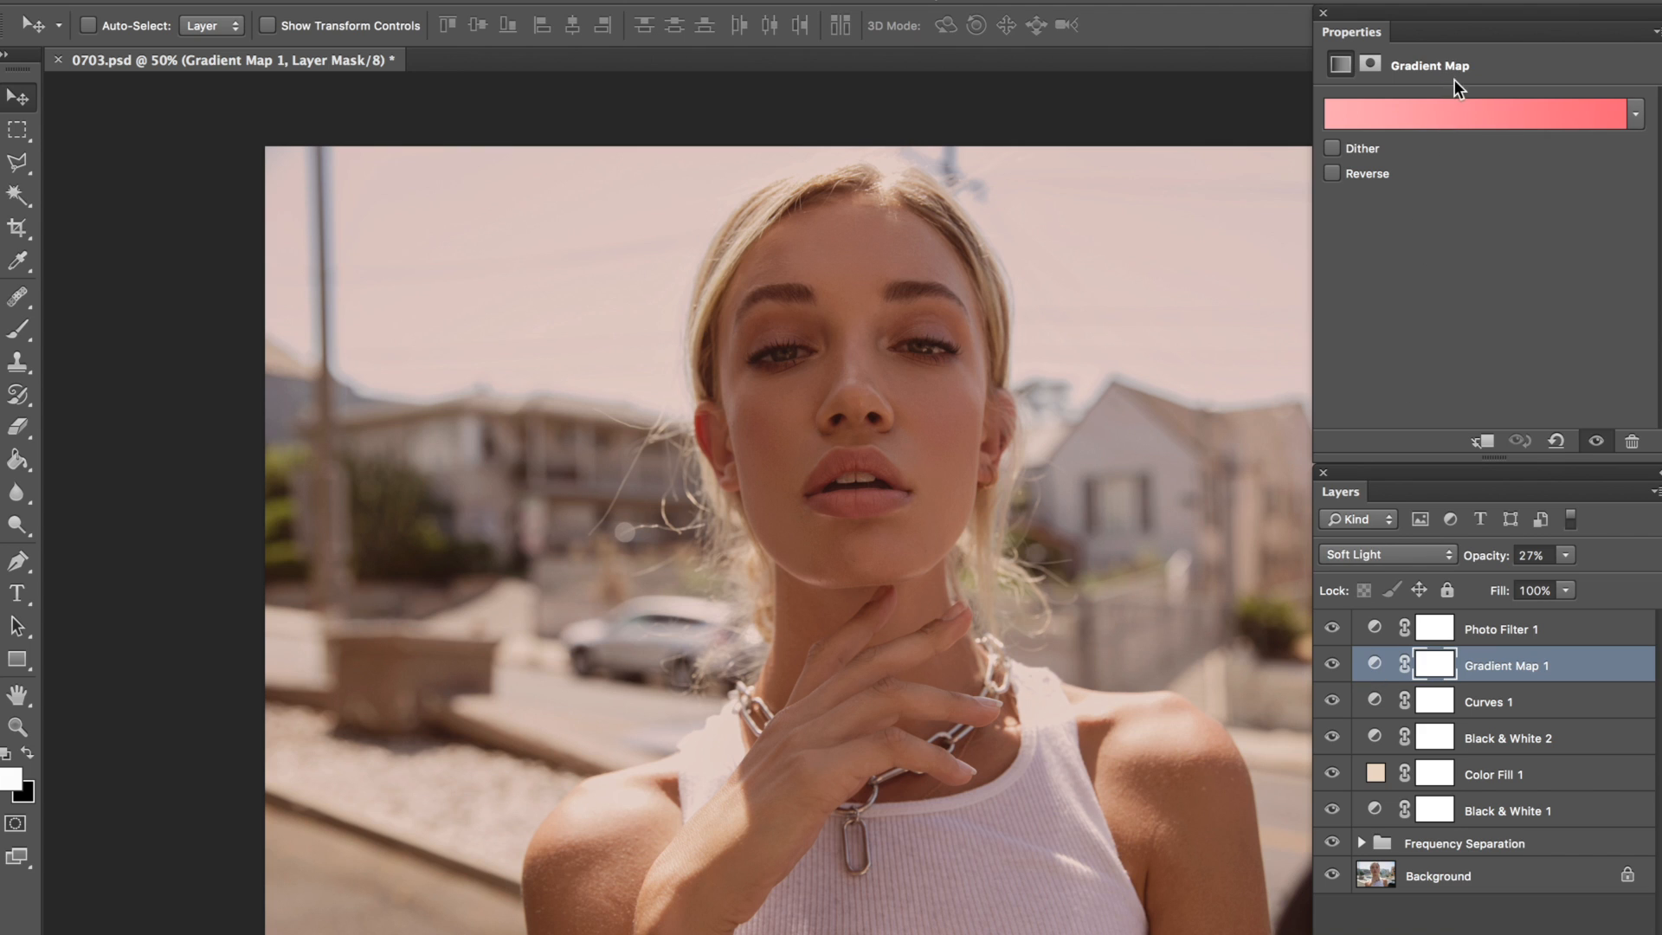
click(1461, 114)
drag(999, 271, 1424, 256)
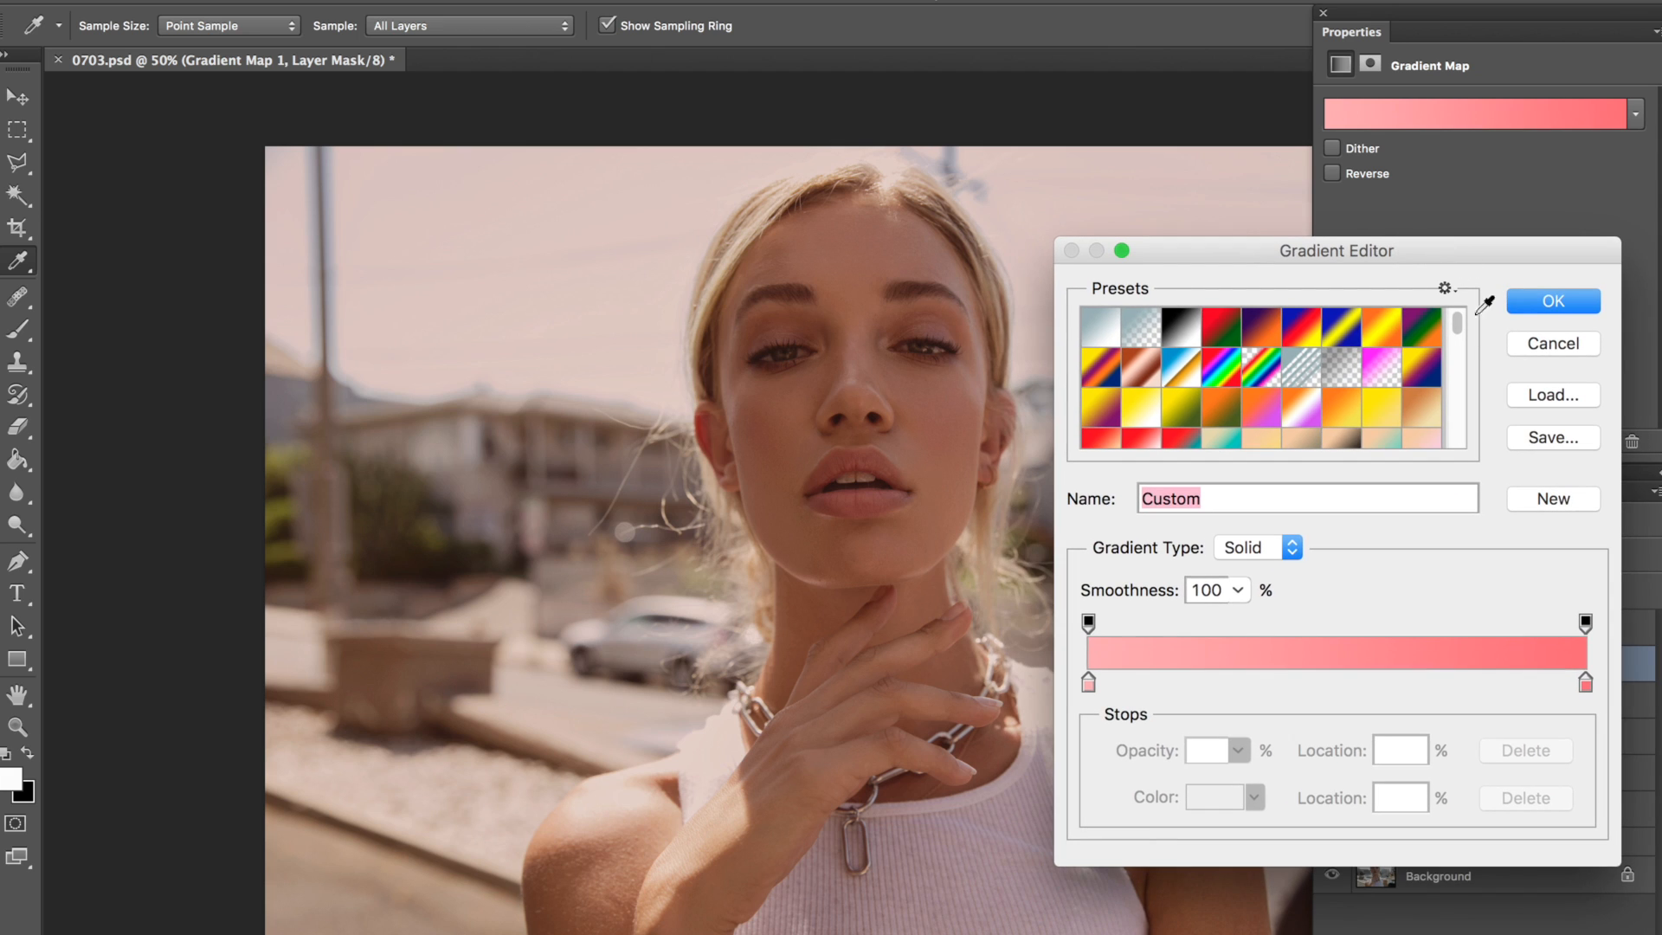
click(1261, 420)
click(1303, 415)
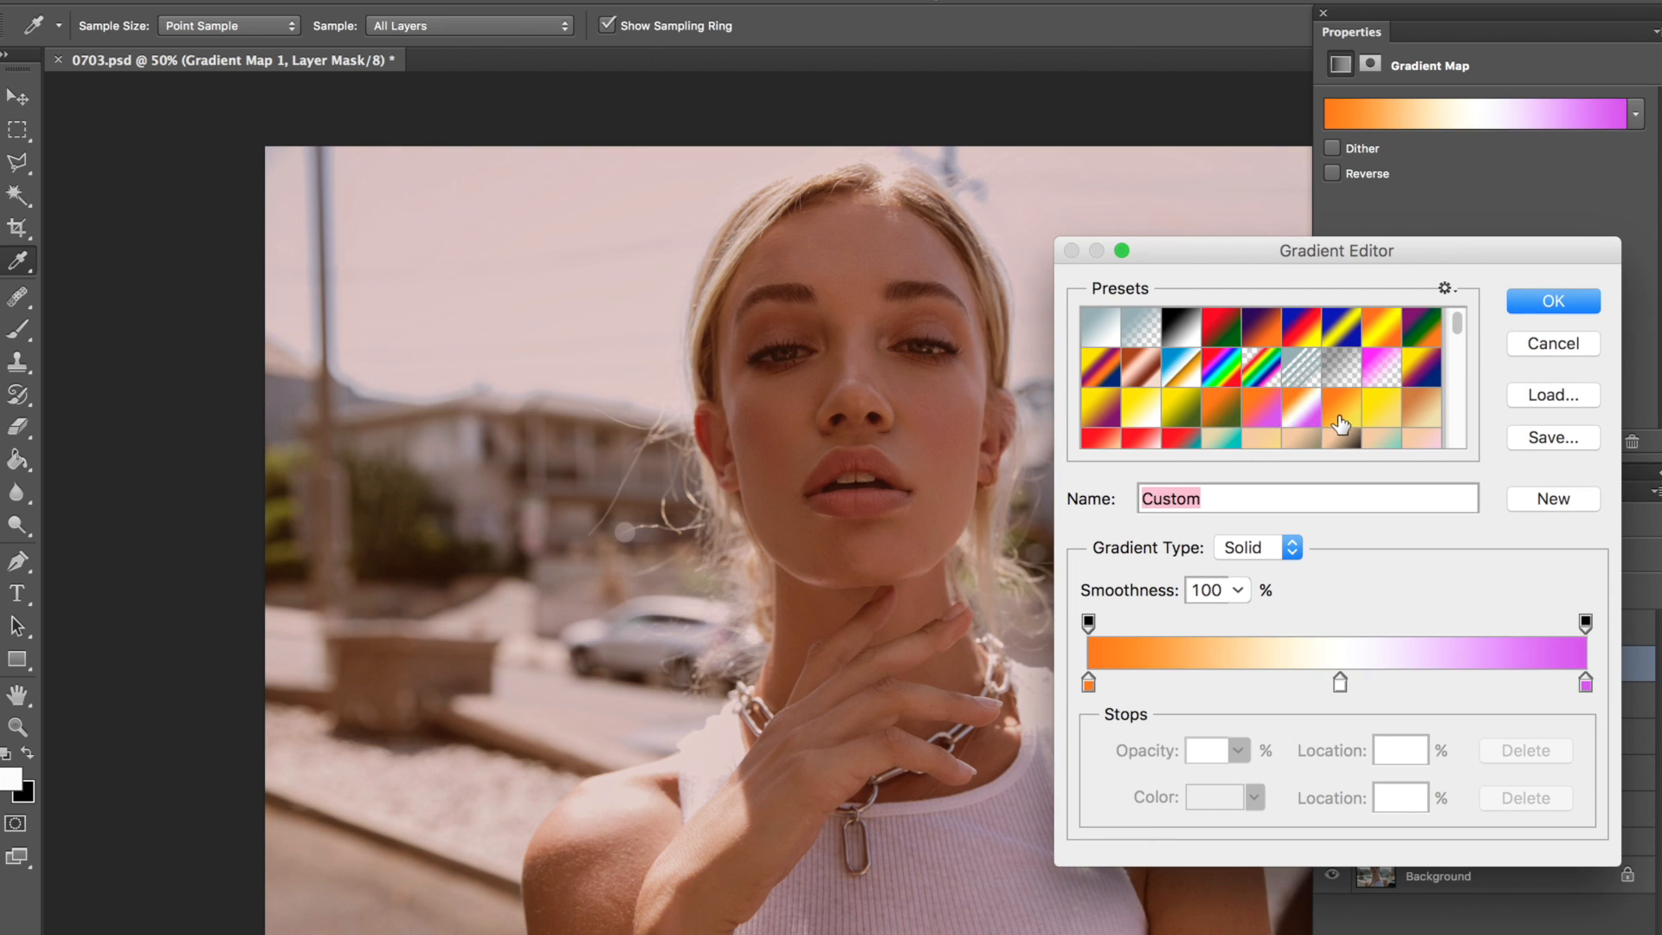
click(1340, 424)
drag(1457, 327, 1456, 423)
click(1301, 339)
click(1173, 380)
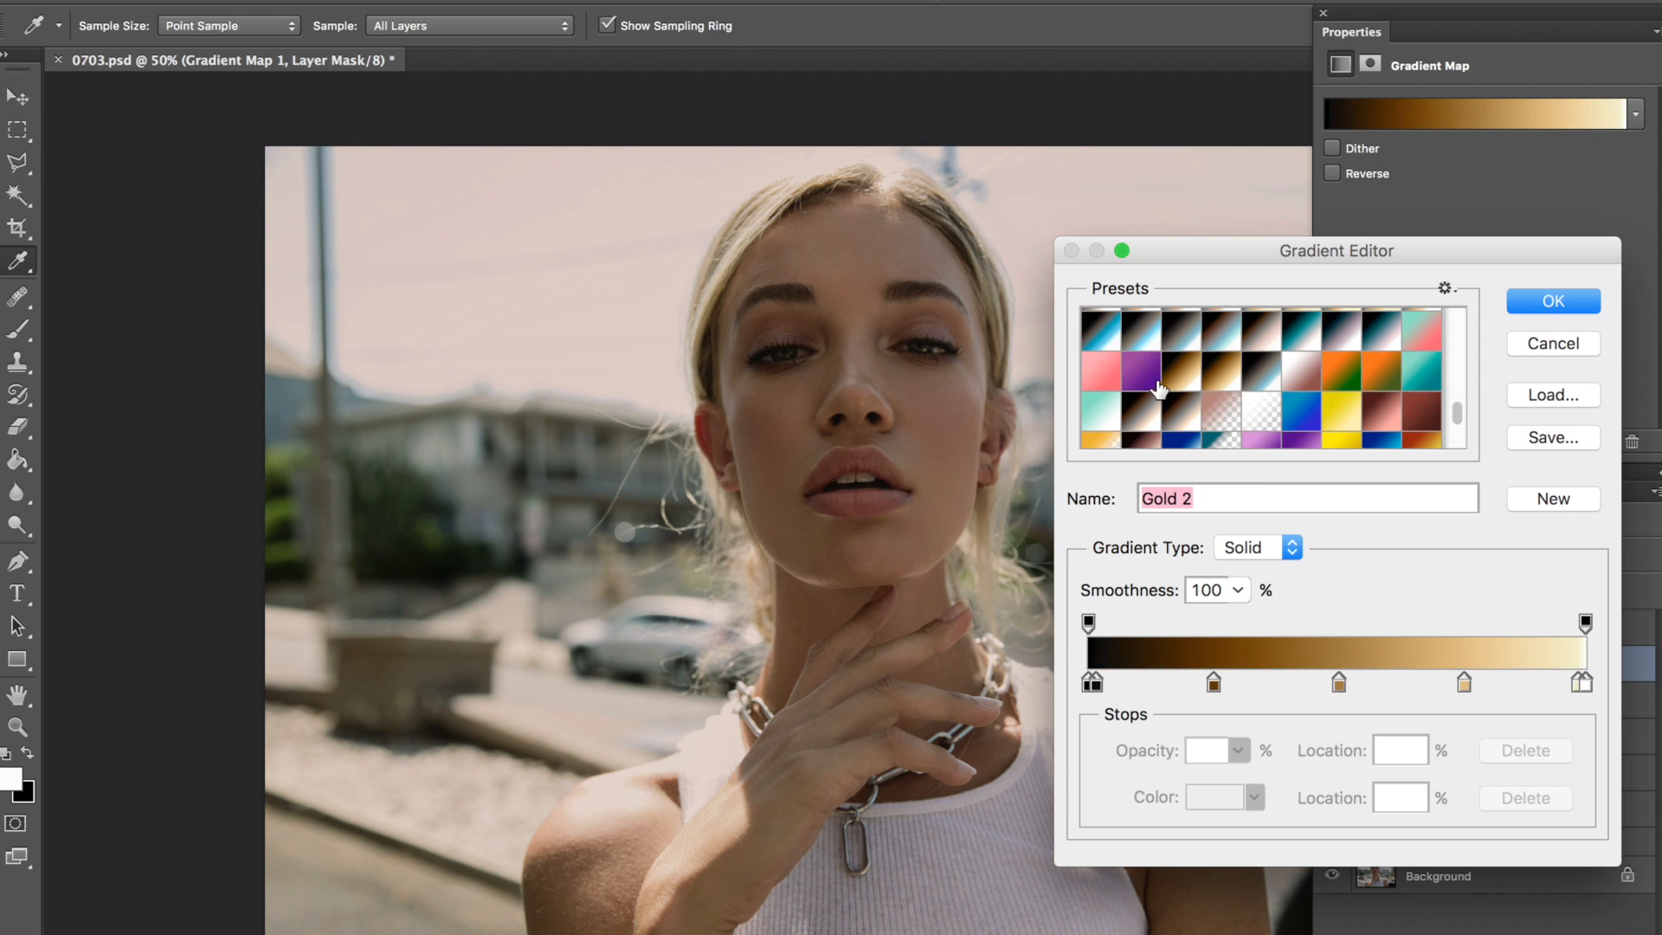
click(1152, 377)
click(1111, 375)
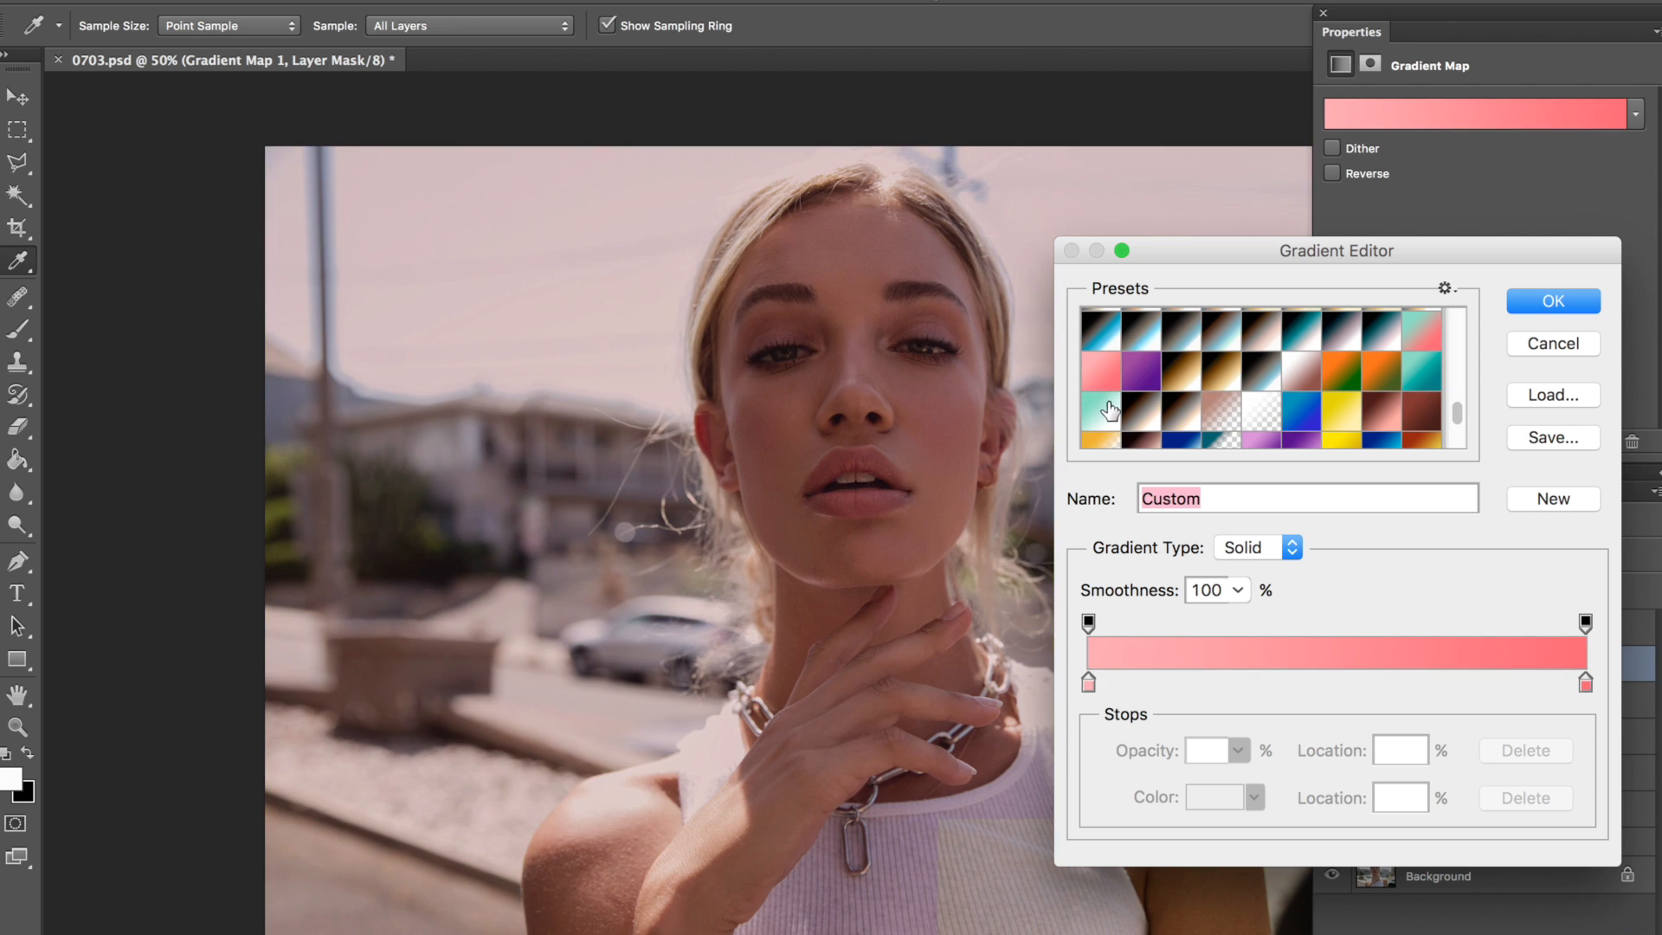
click(1117, 423)
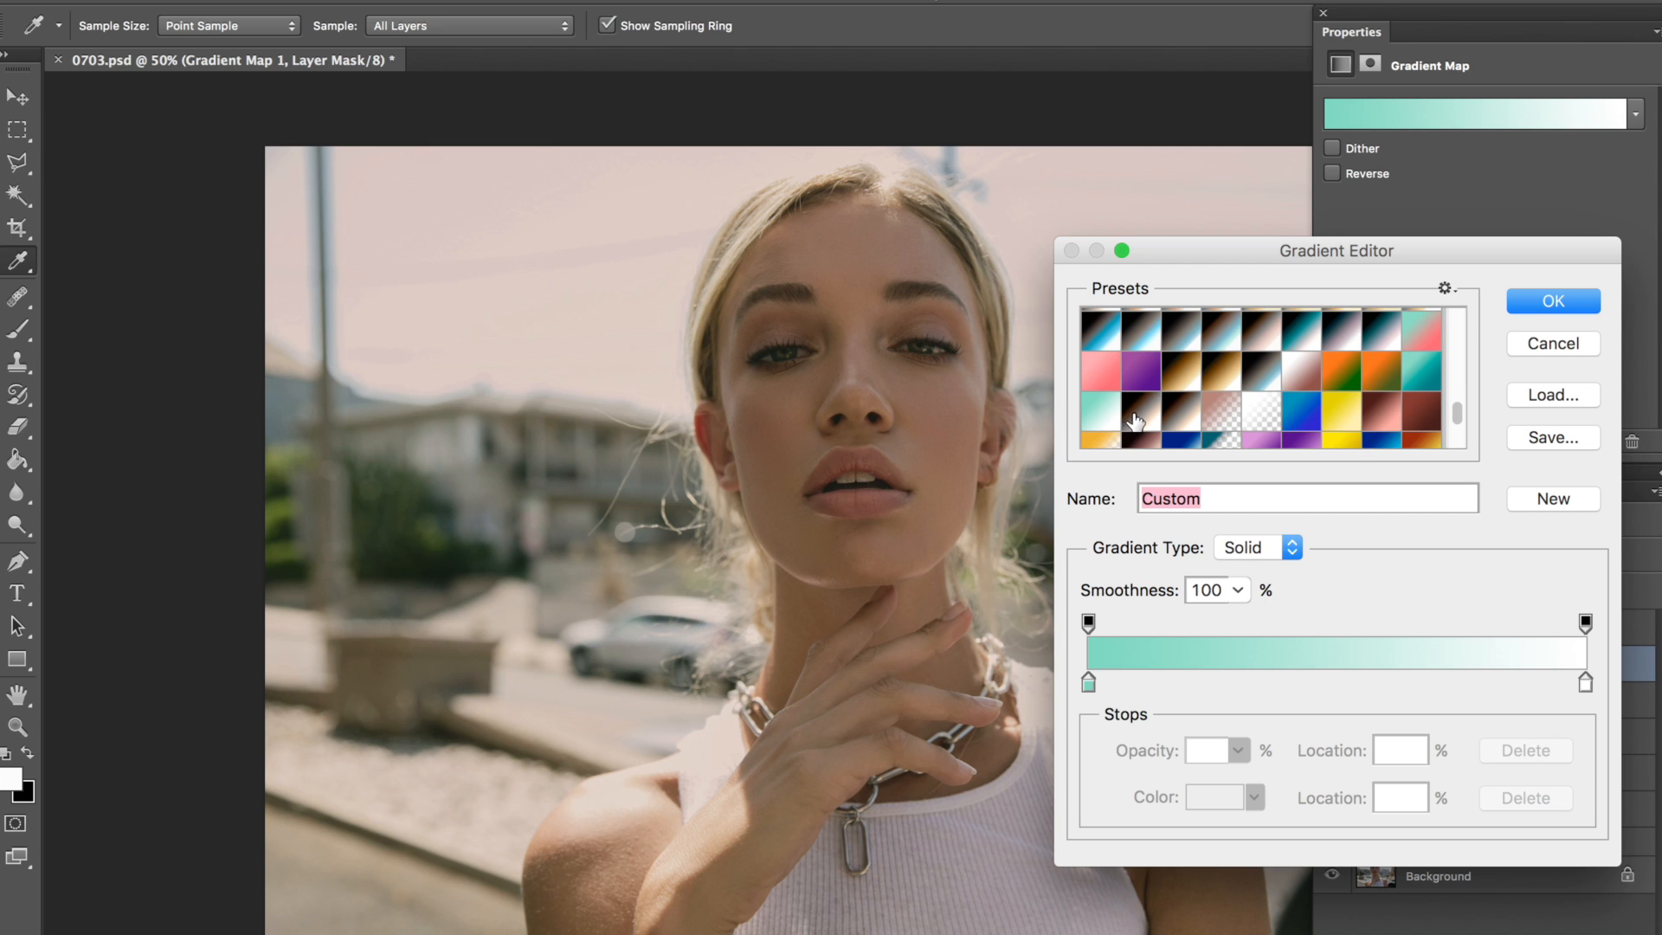
click(1135, 422)
click(1307, 420)
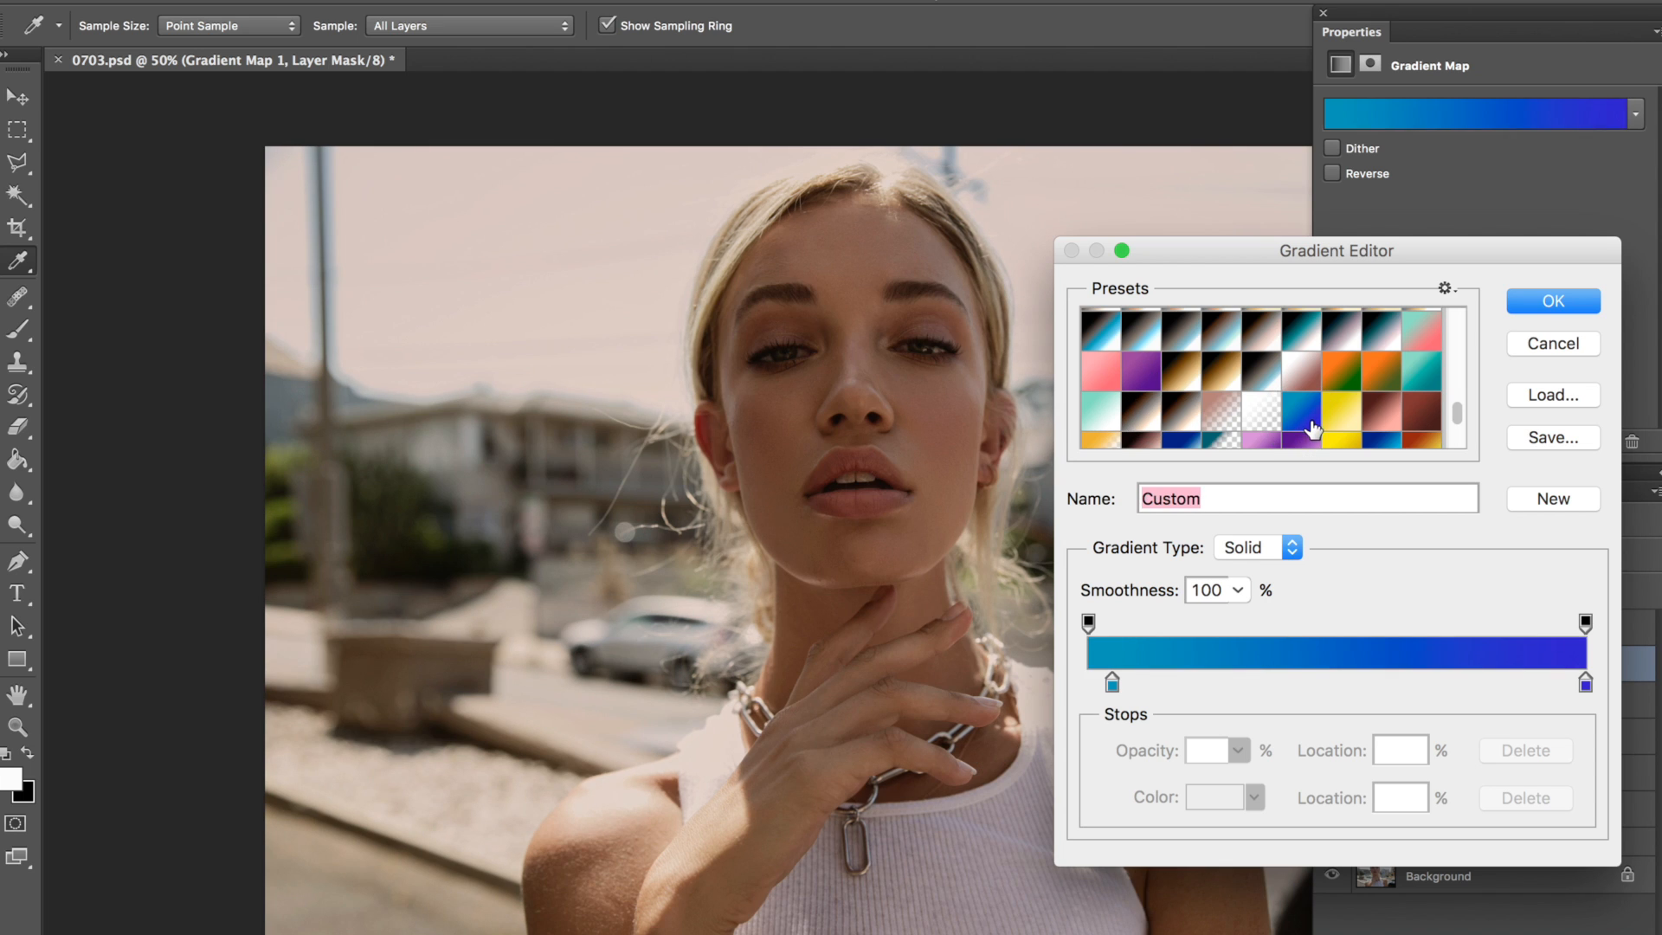
click(1551, 341)
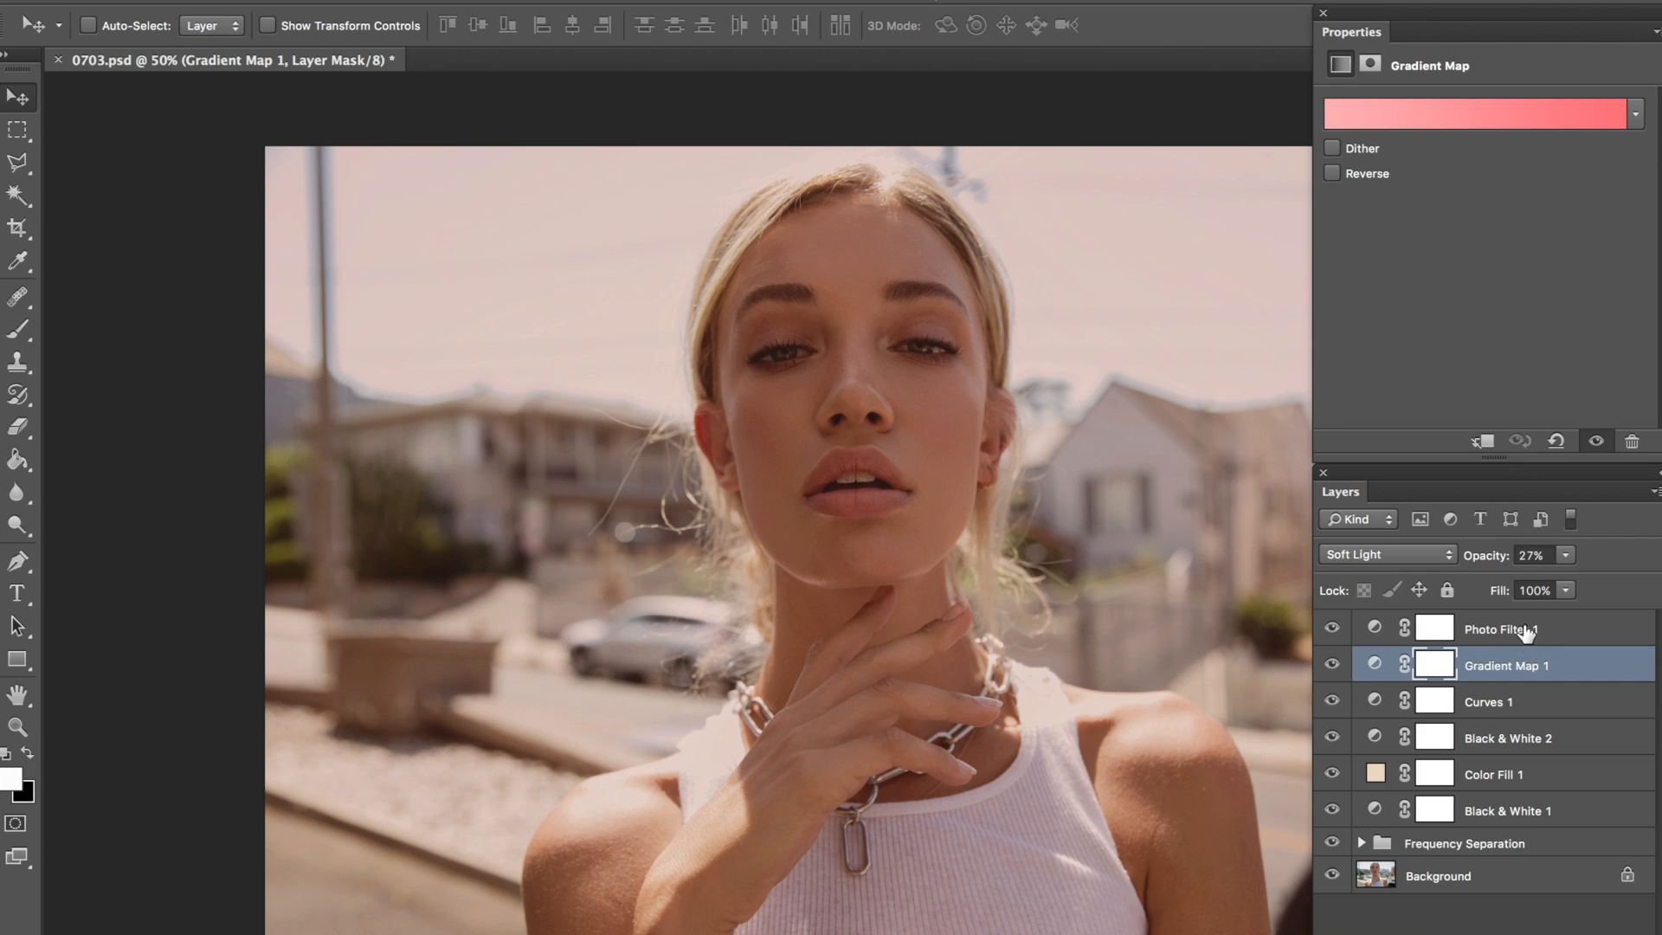
Step: Set the Photo Filter layer to the Color blend mode at 32% opacity
click(1526, 628)
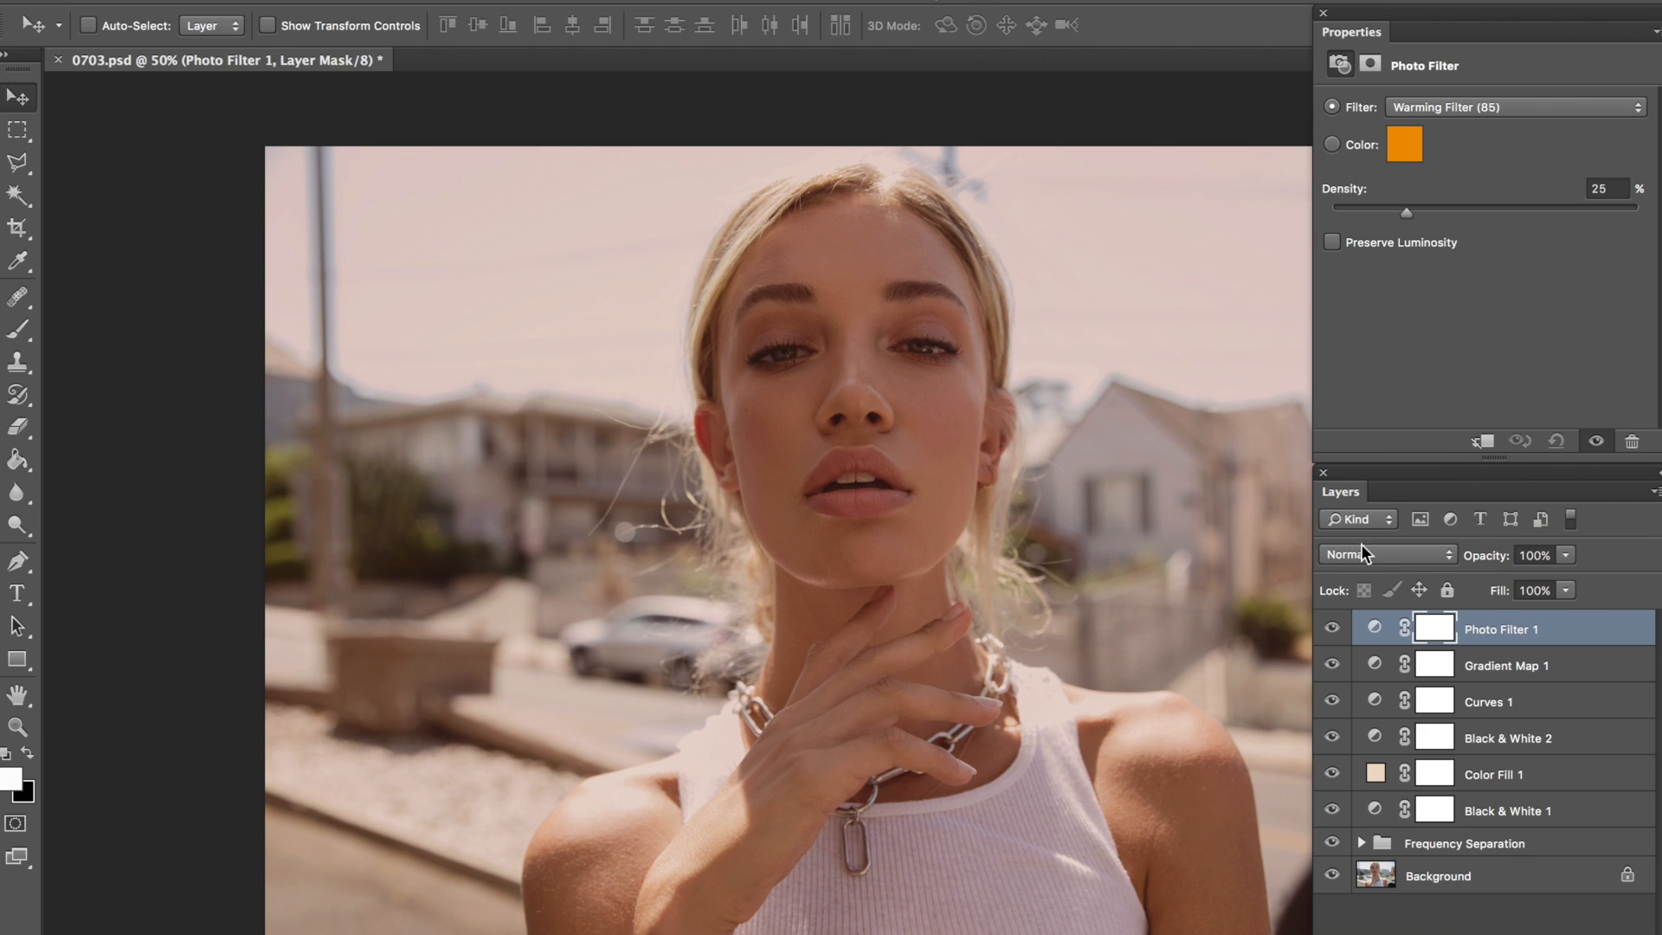
click(1370, 669)
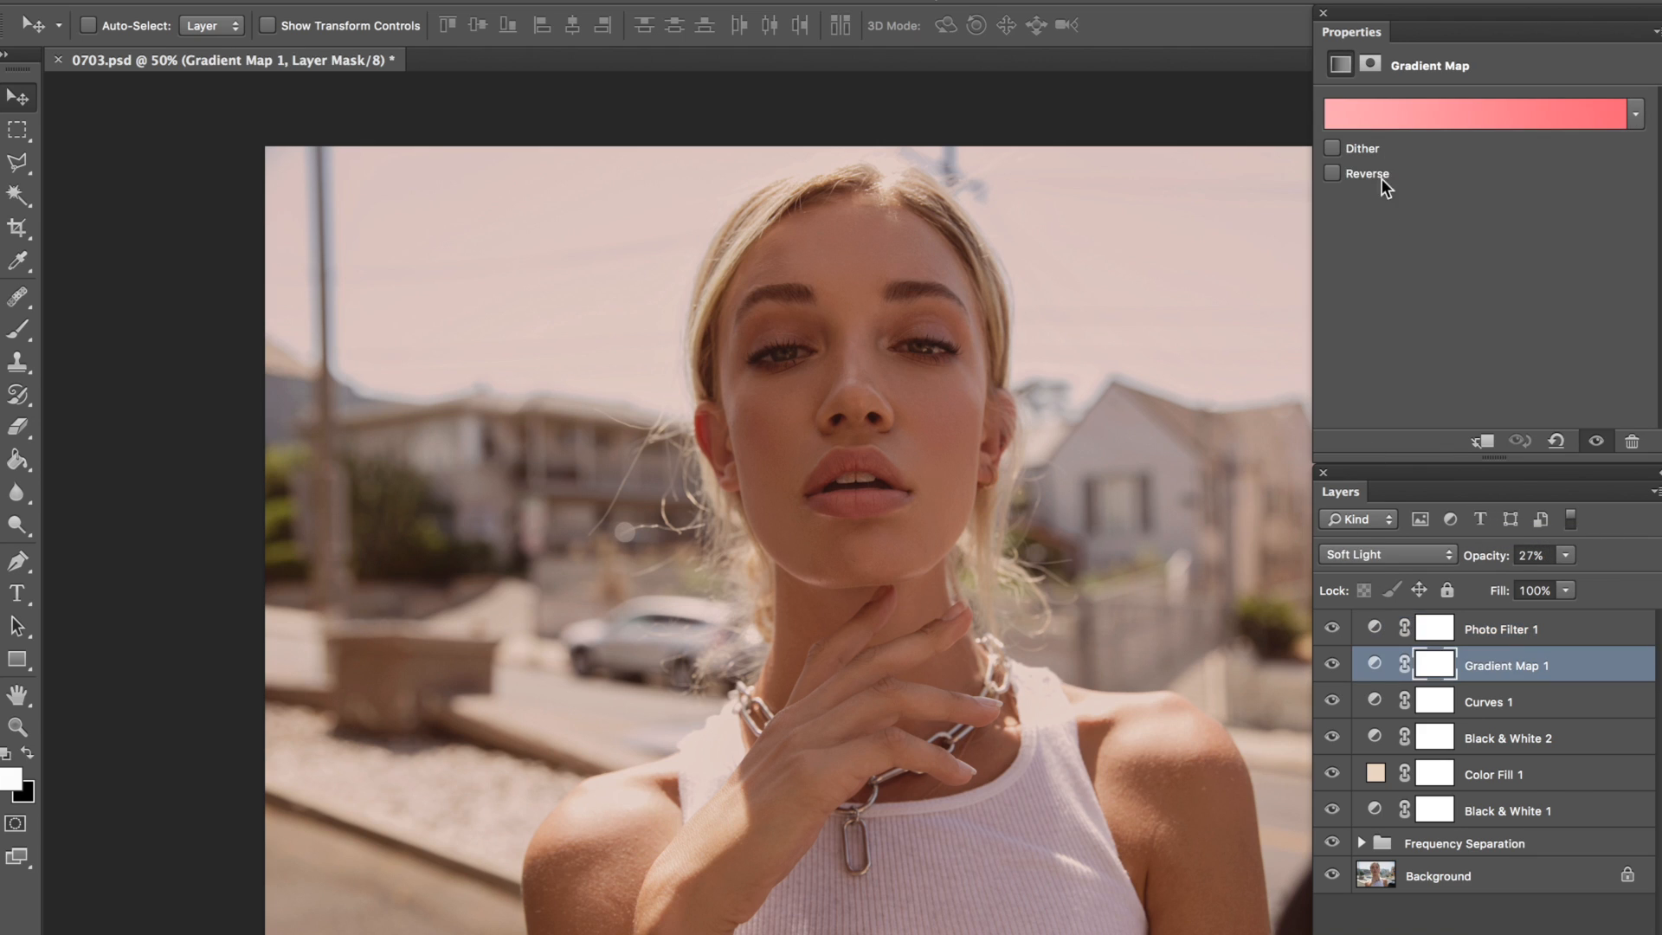
click(1377, 631)
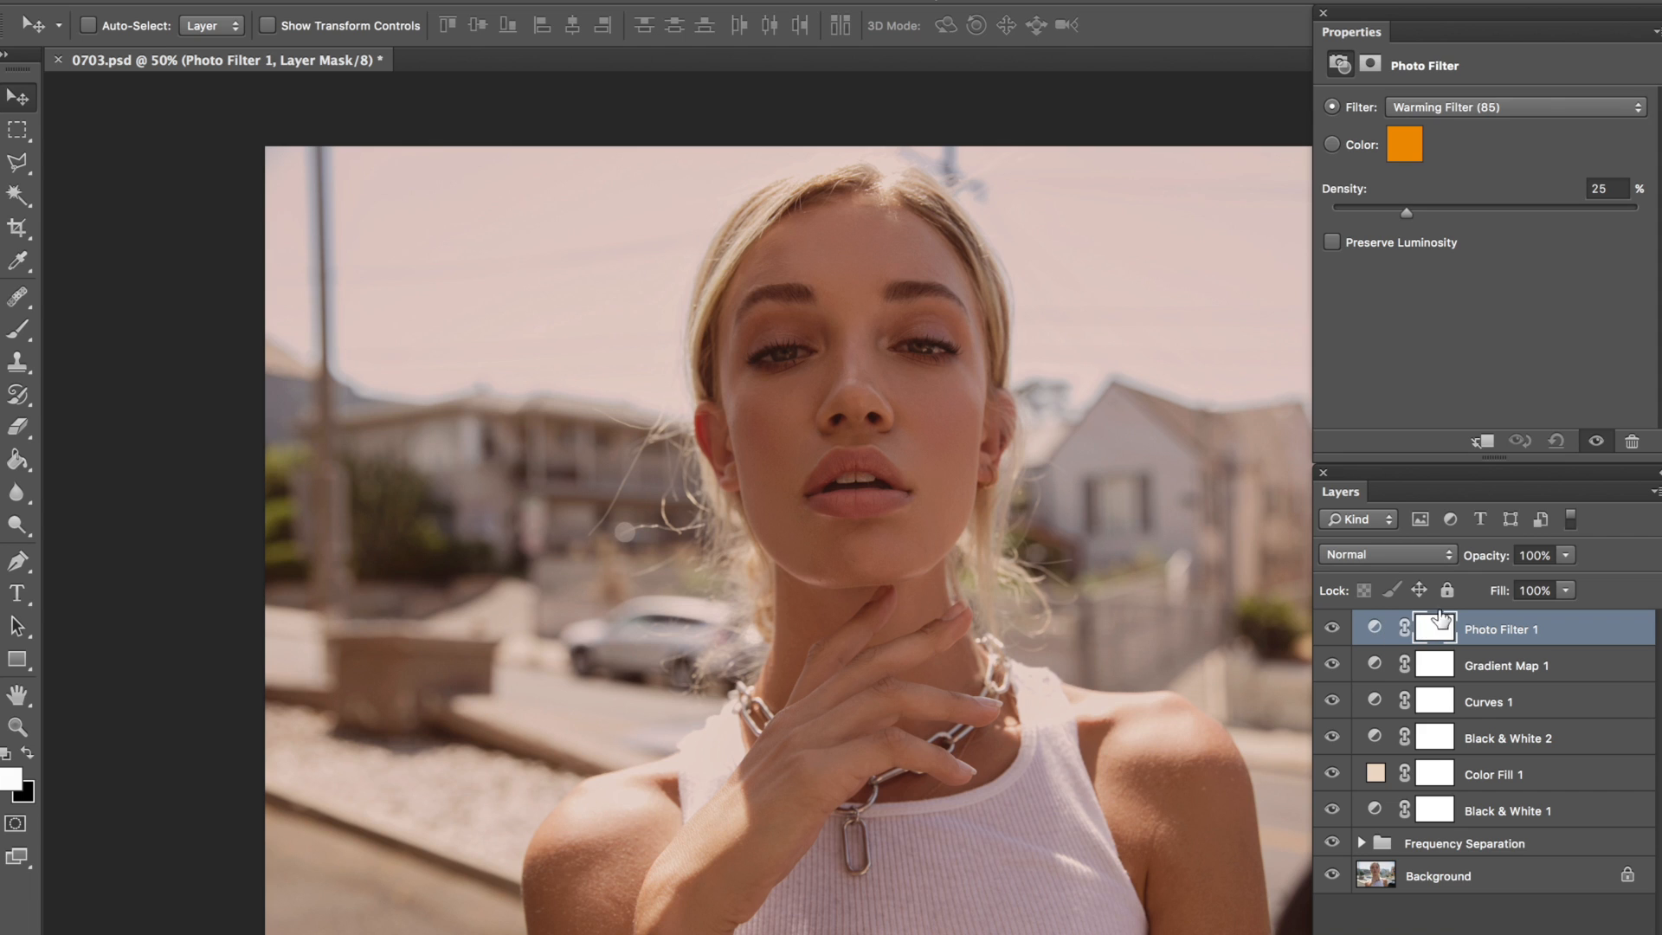
click(1394, 555)
scroll(1382, 736, down, 1)
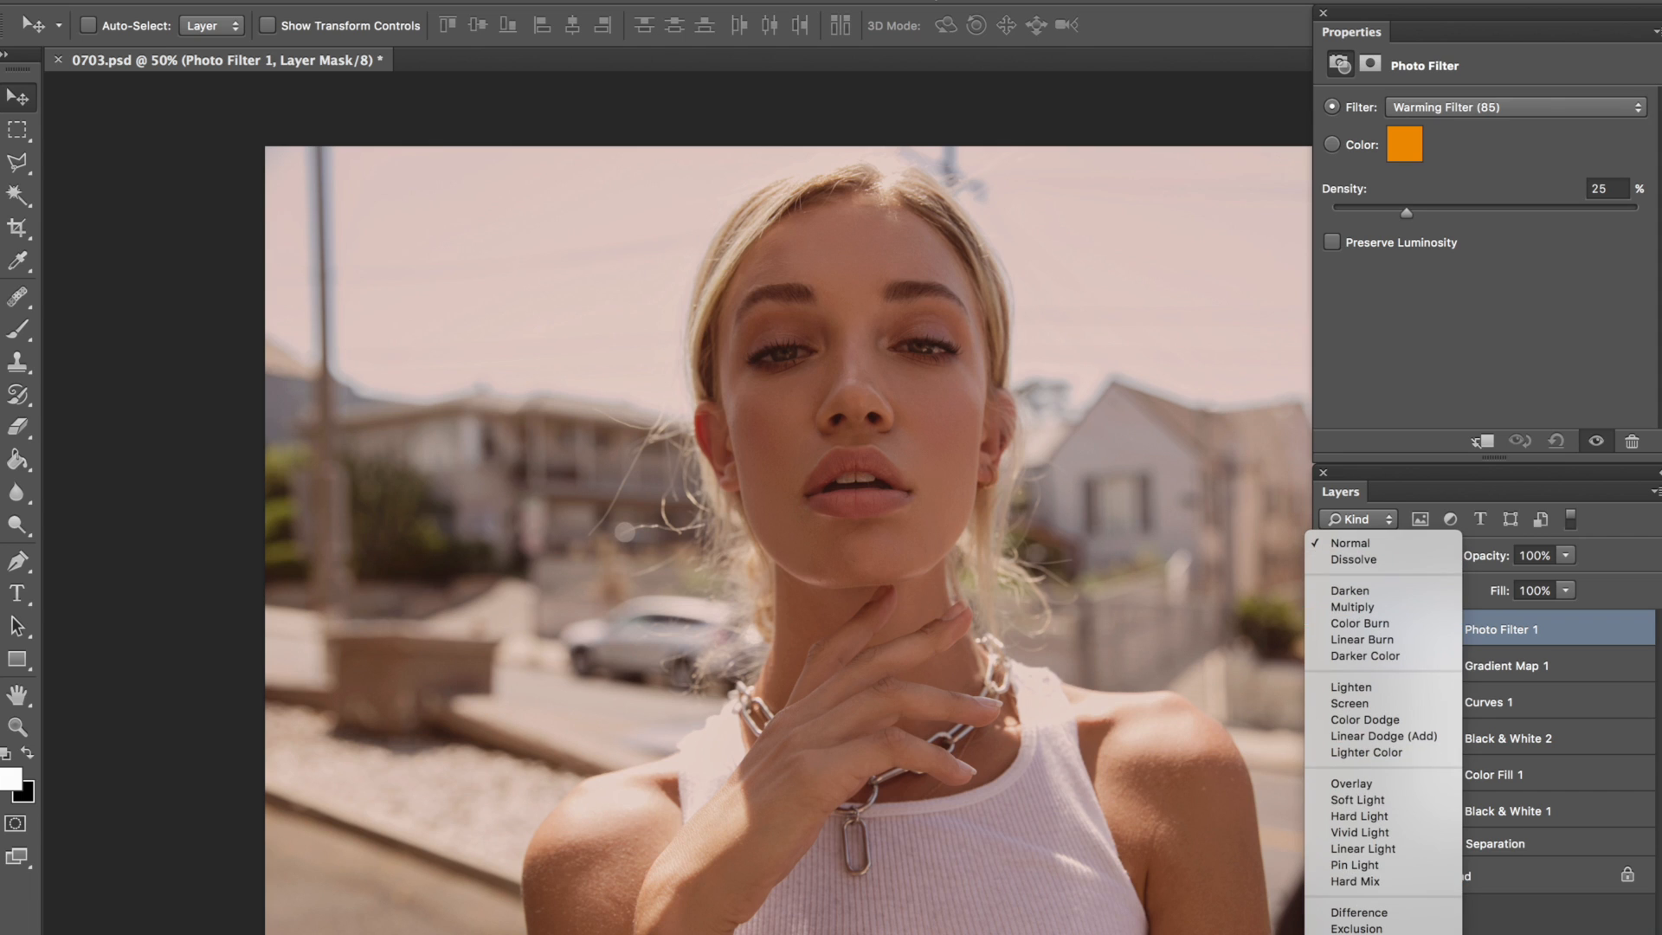
click(1376, 934)
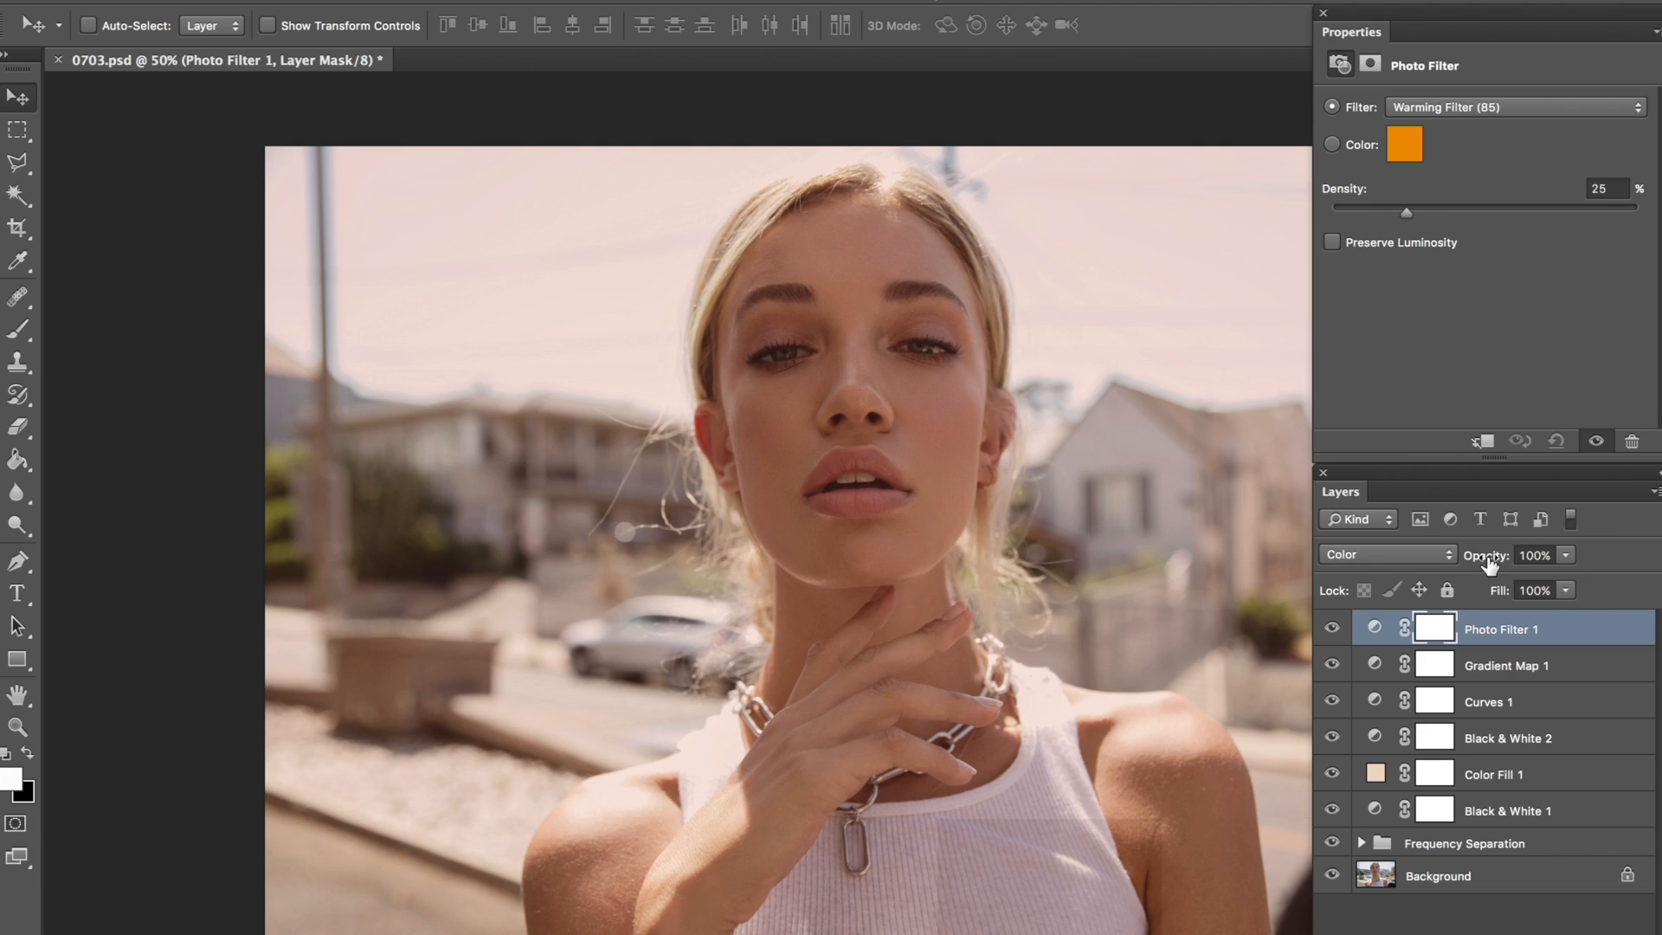
drag(1487, 558, 1403, 573)
Step: Toggle the Photo Filter layer's visibility to compare the portrait with and without the warming tint
click(1332, 630)
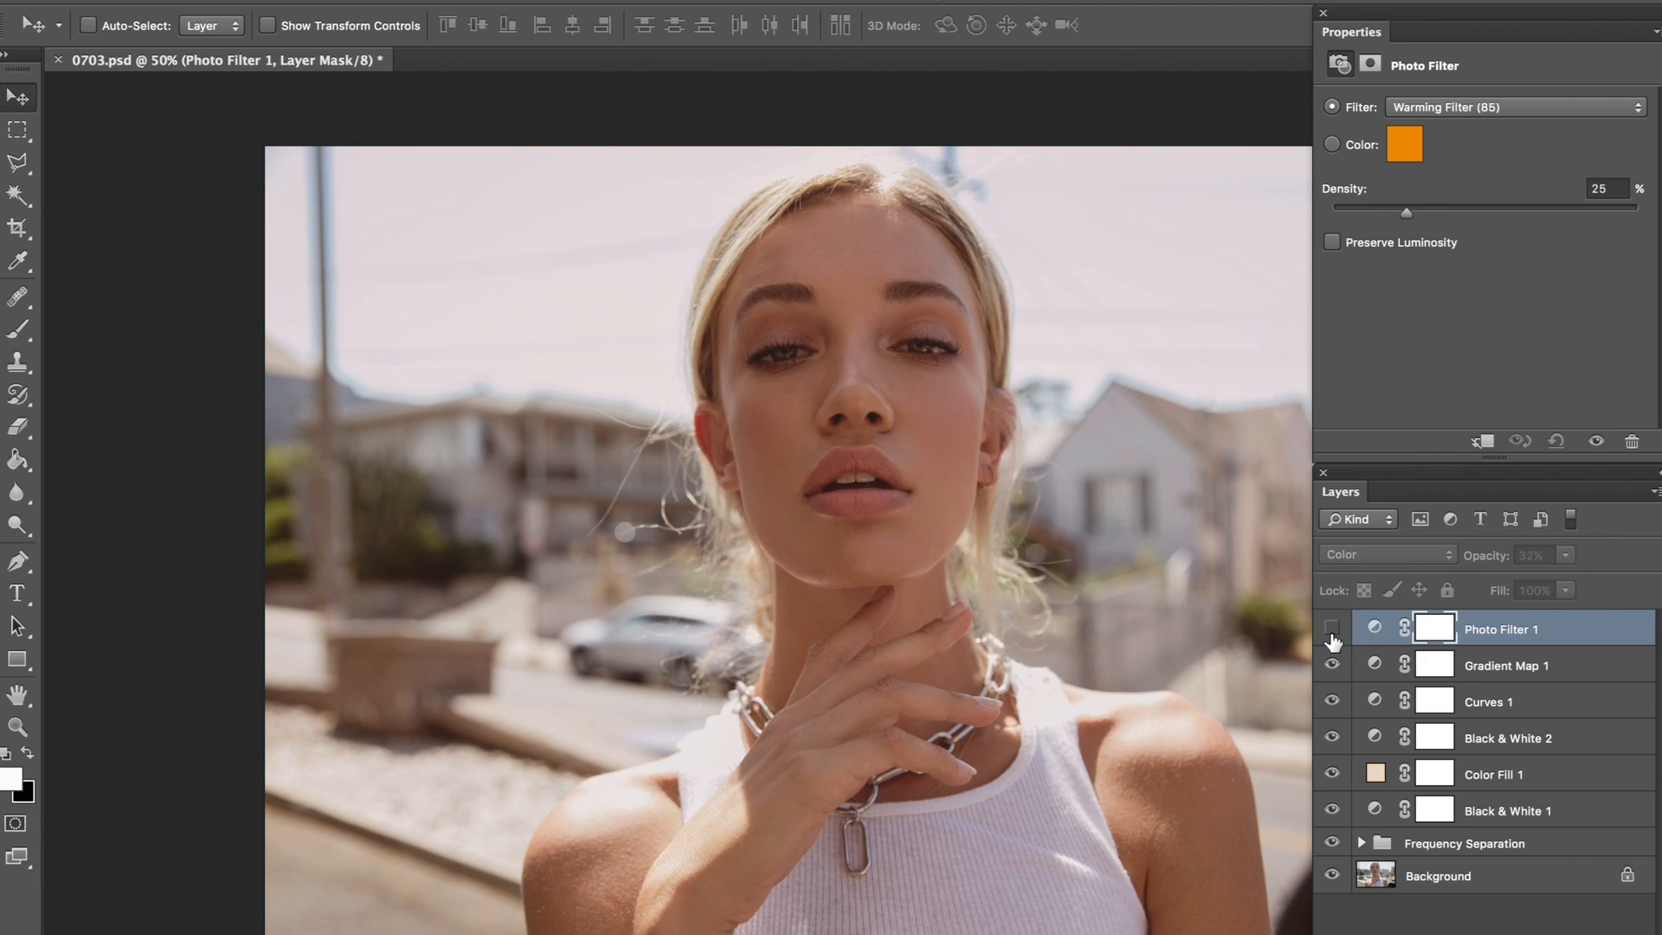
click(1334, 631)
click(1334, 631)
click(1334, 631)
drag(1502, 564, 1575, 574)
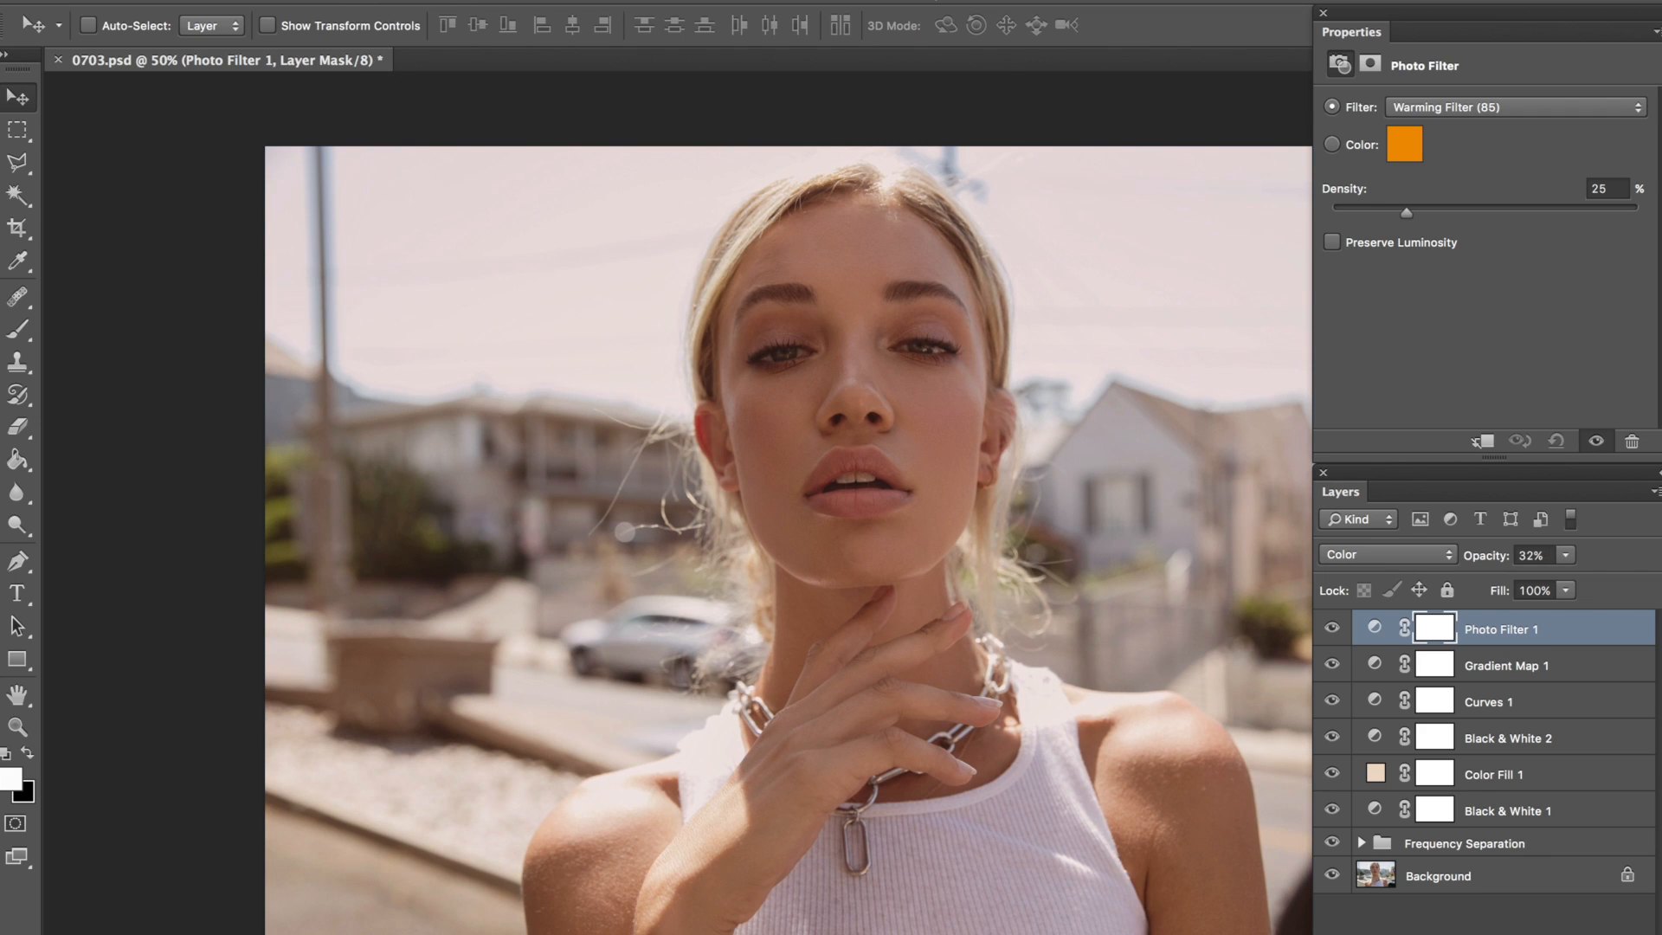
Step: Add a Selective Color adjustment layer above the Photo Filter layer with Normal mode and 100% opacity
click(368, 0)
mouse_move(572, 197)
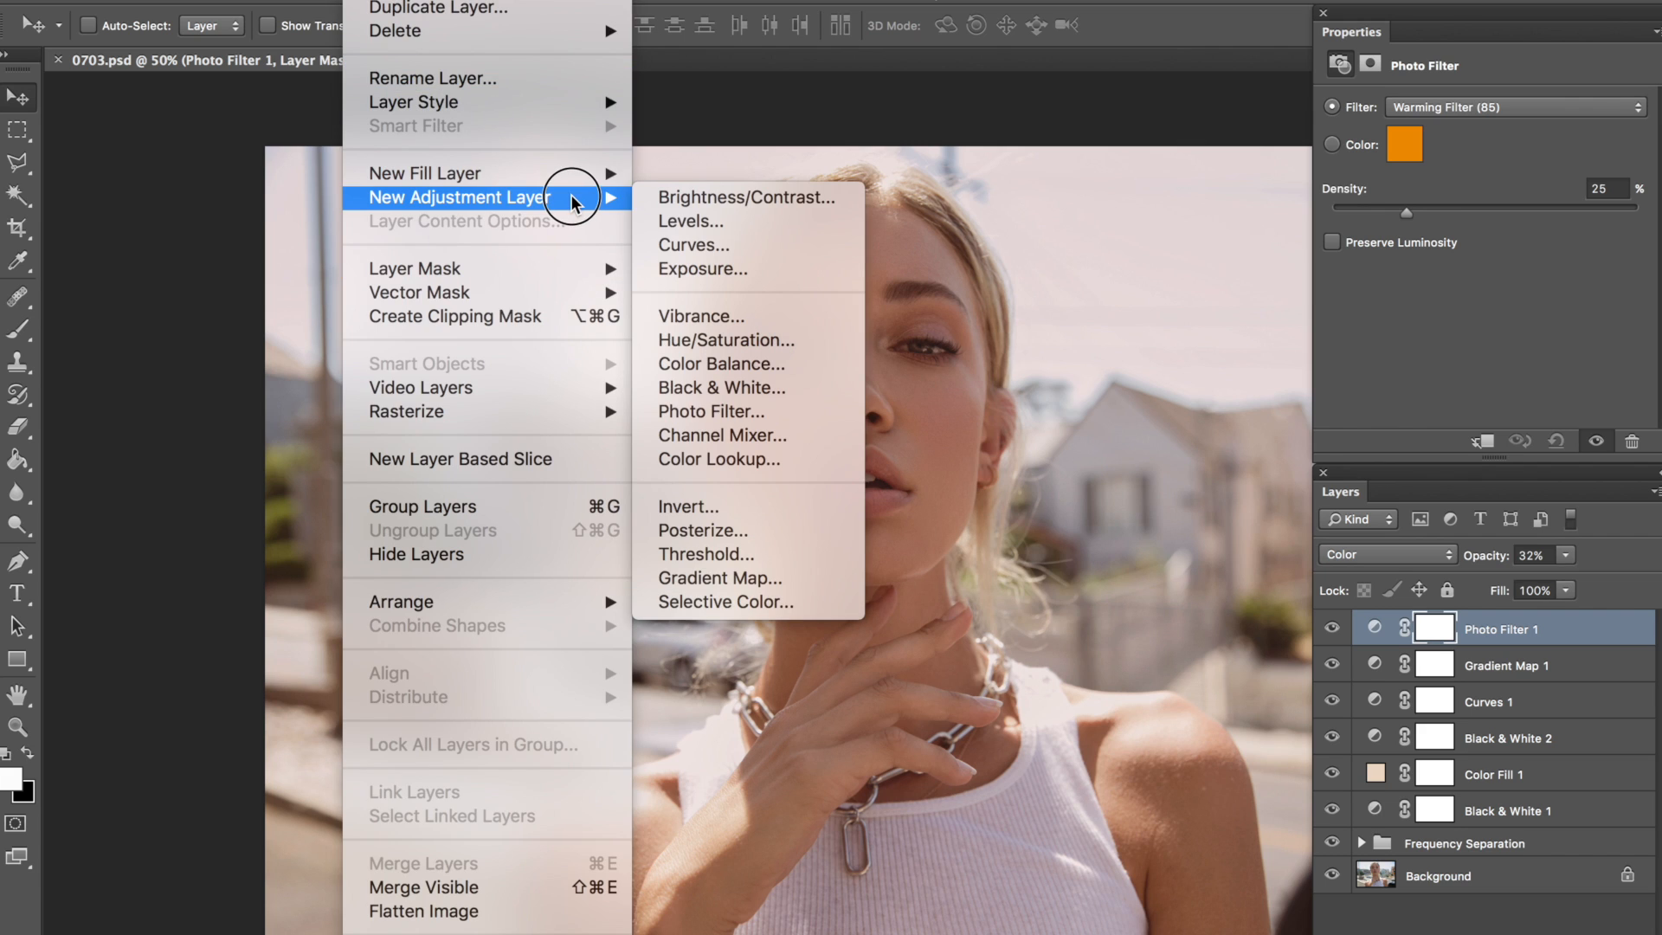
click(724, 602)
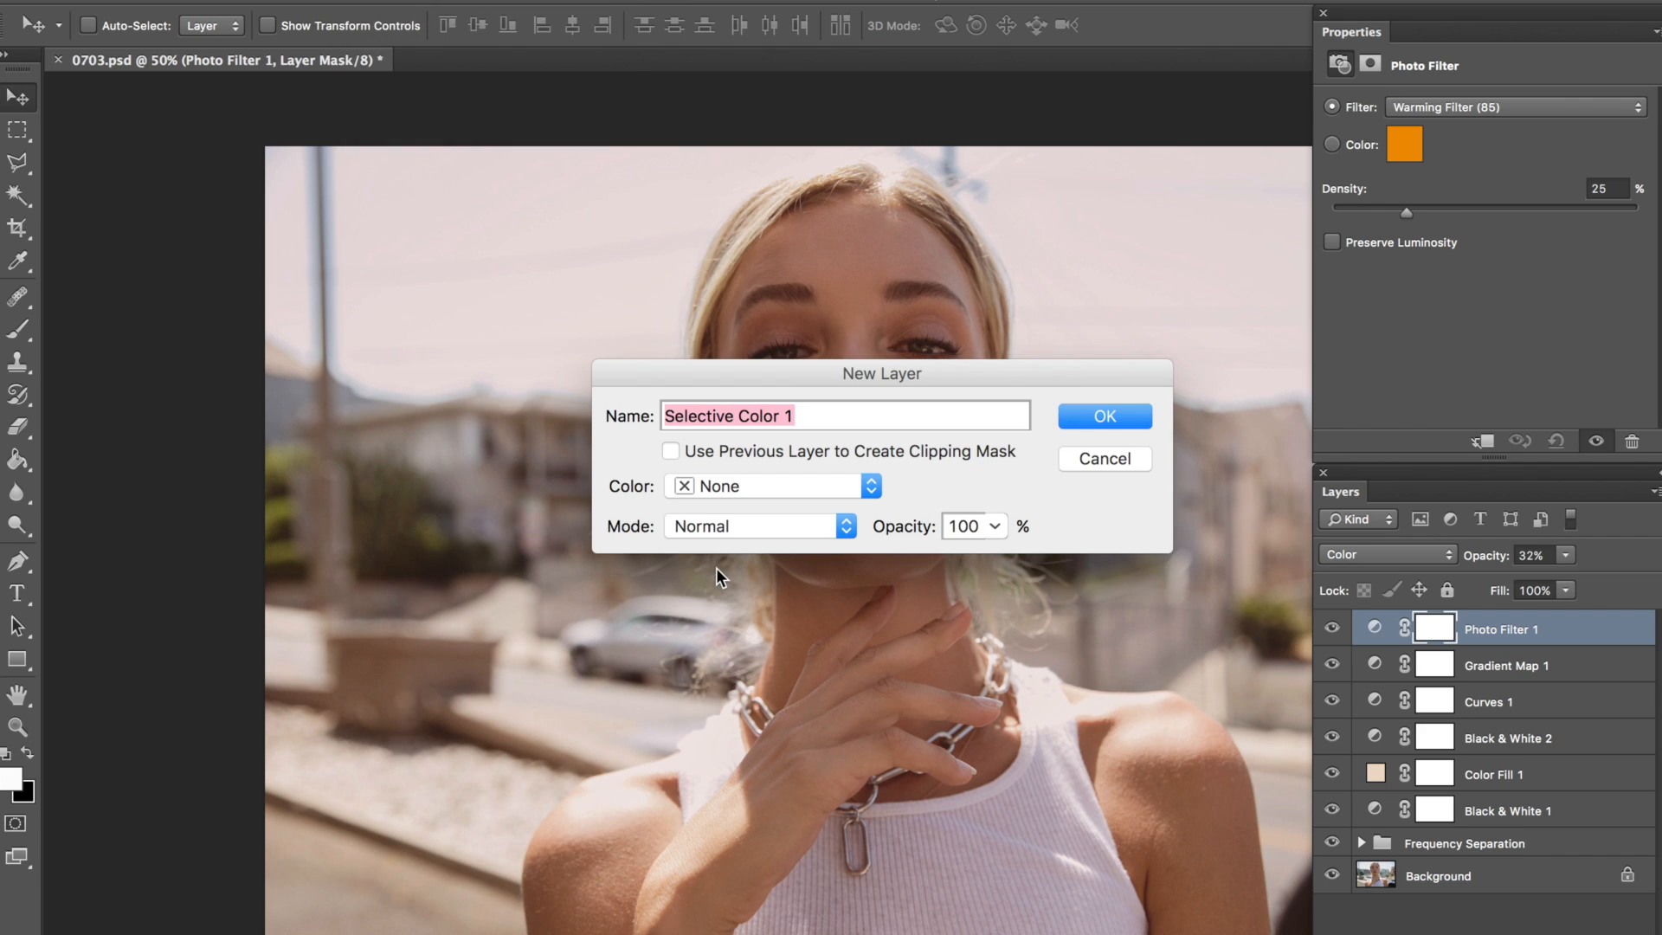
key(Return)
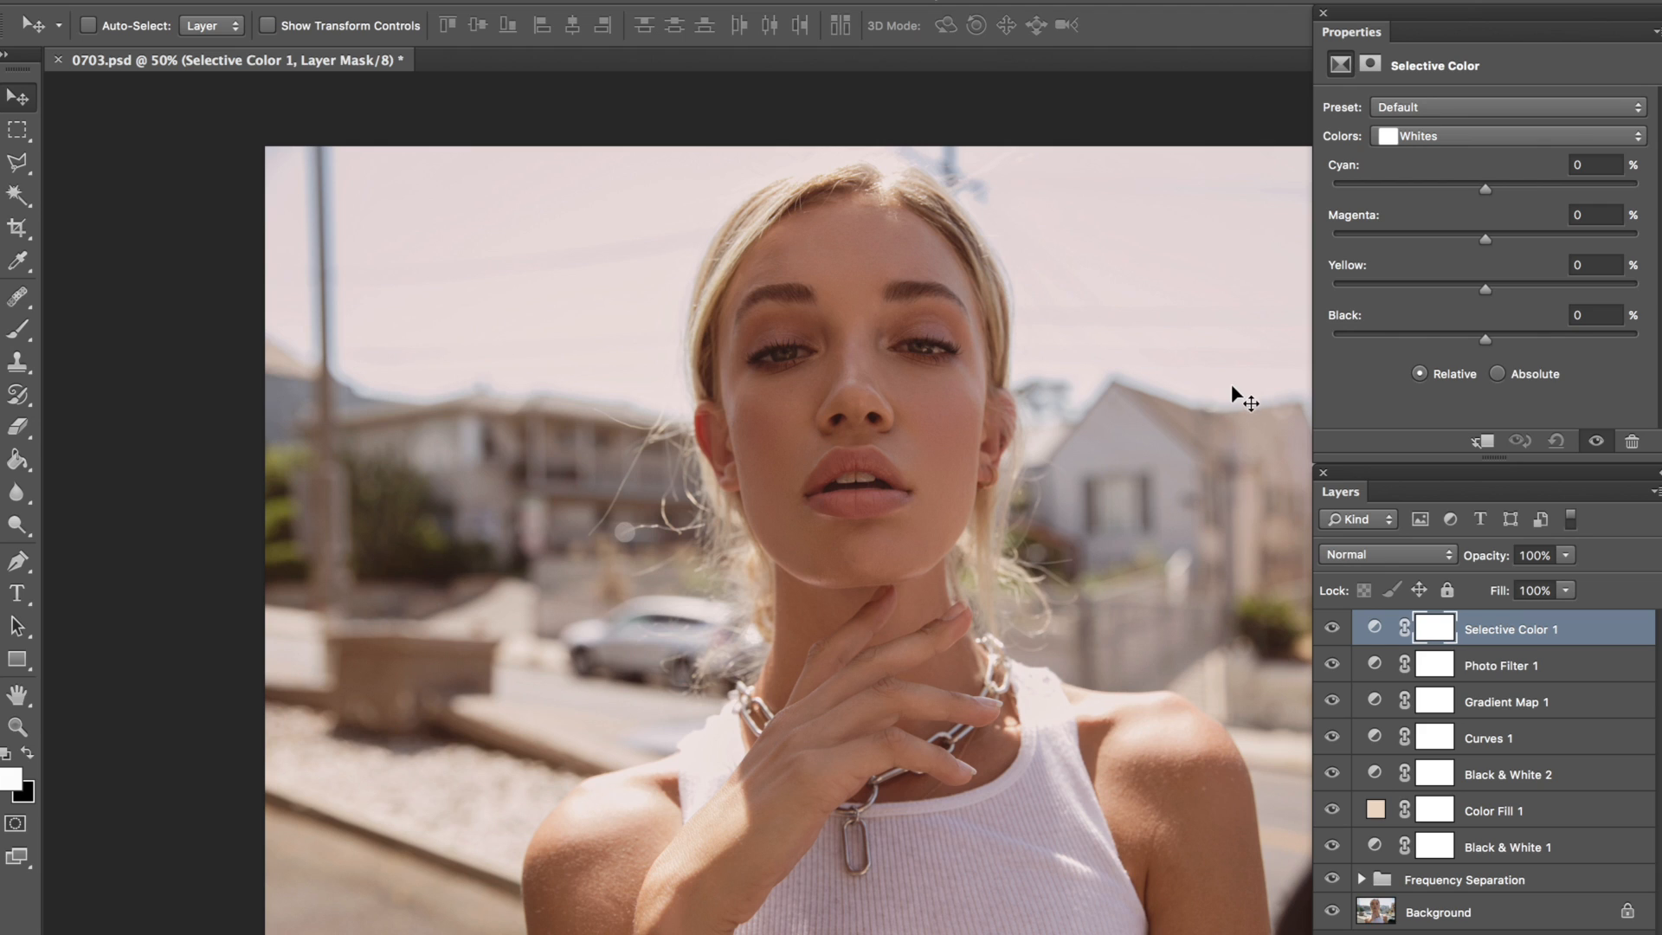
Step: Set Black to +7% for the Neutrals in the Selective Color layer
click(1425, 135)
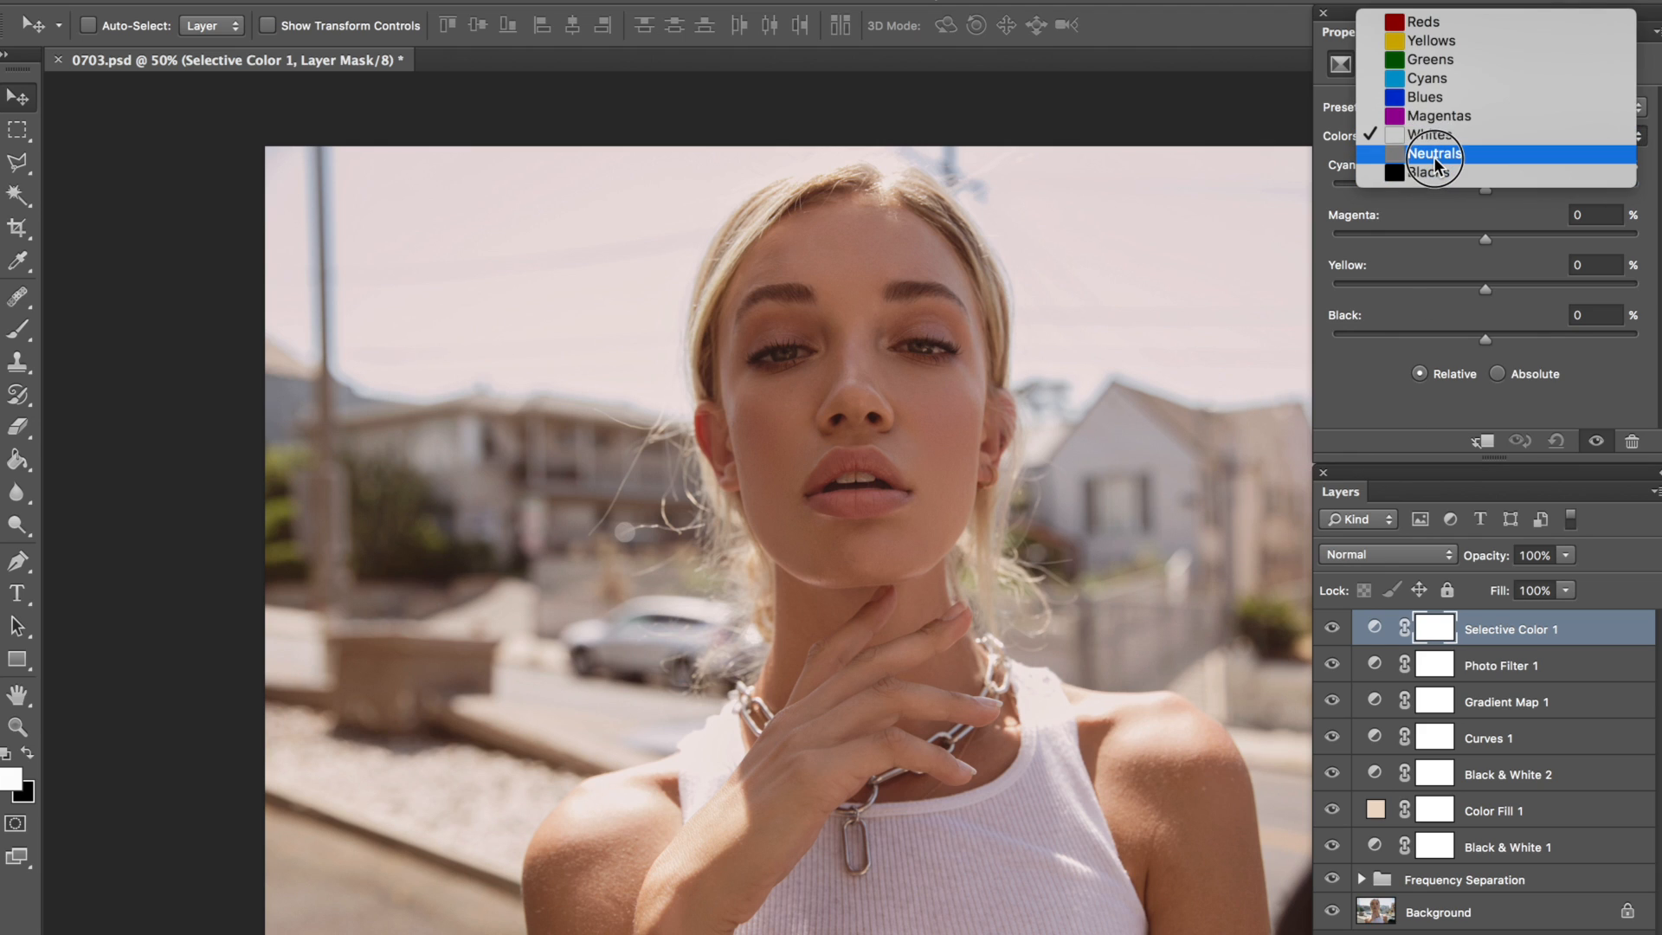
click(1441, 155)
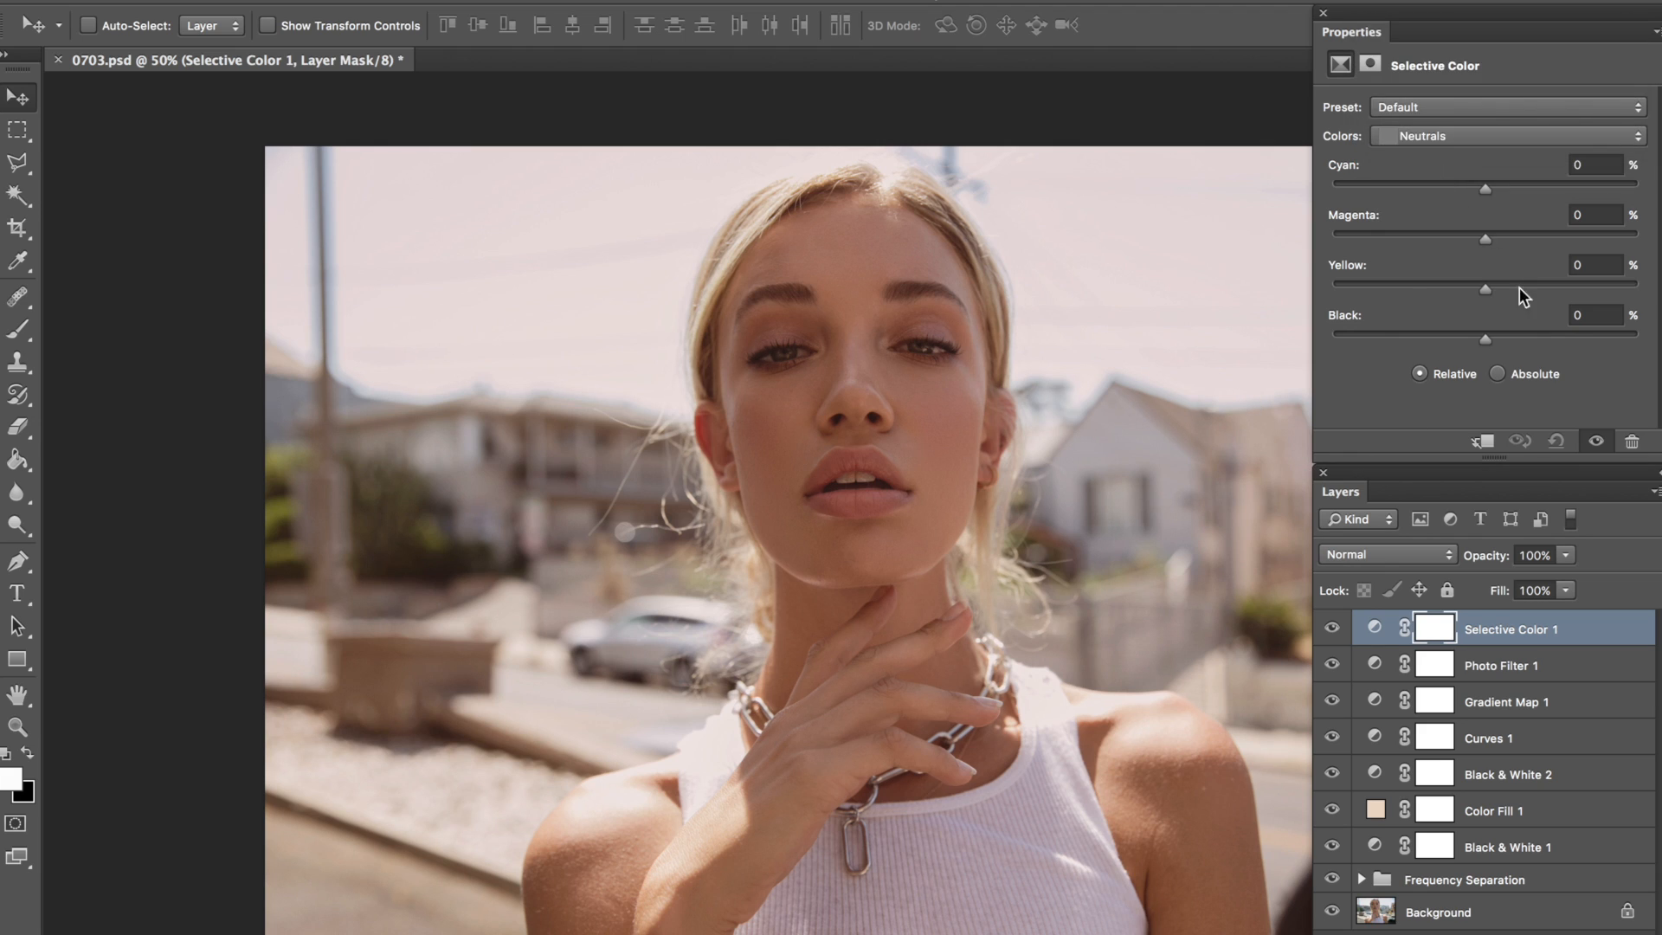
click(1610, 320)
text(8)
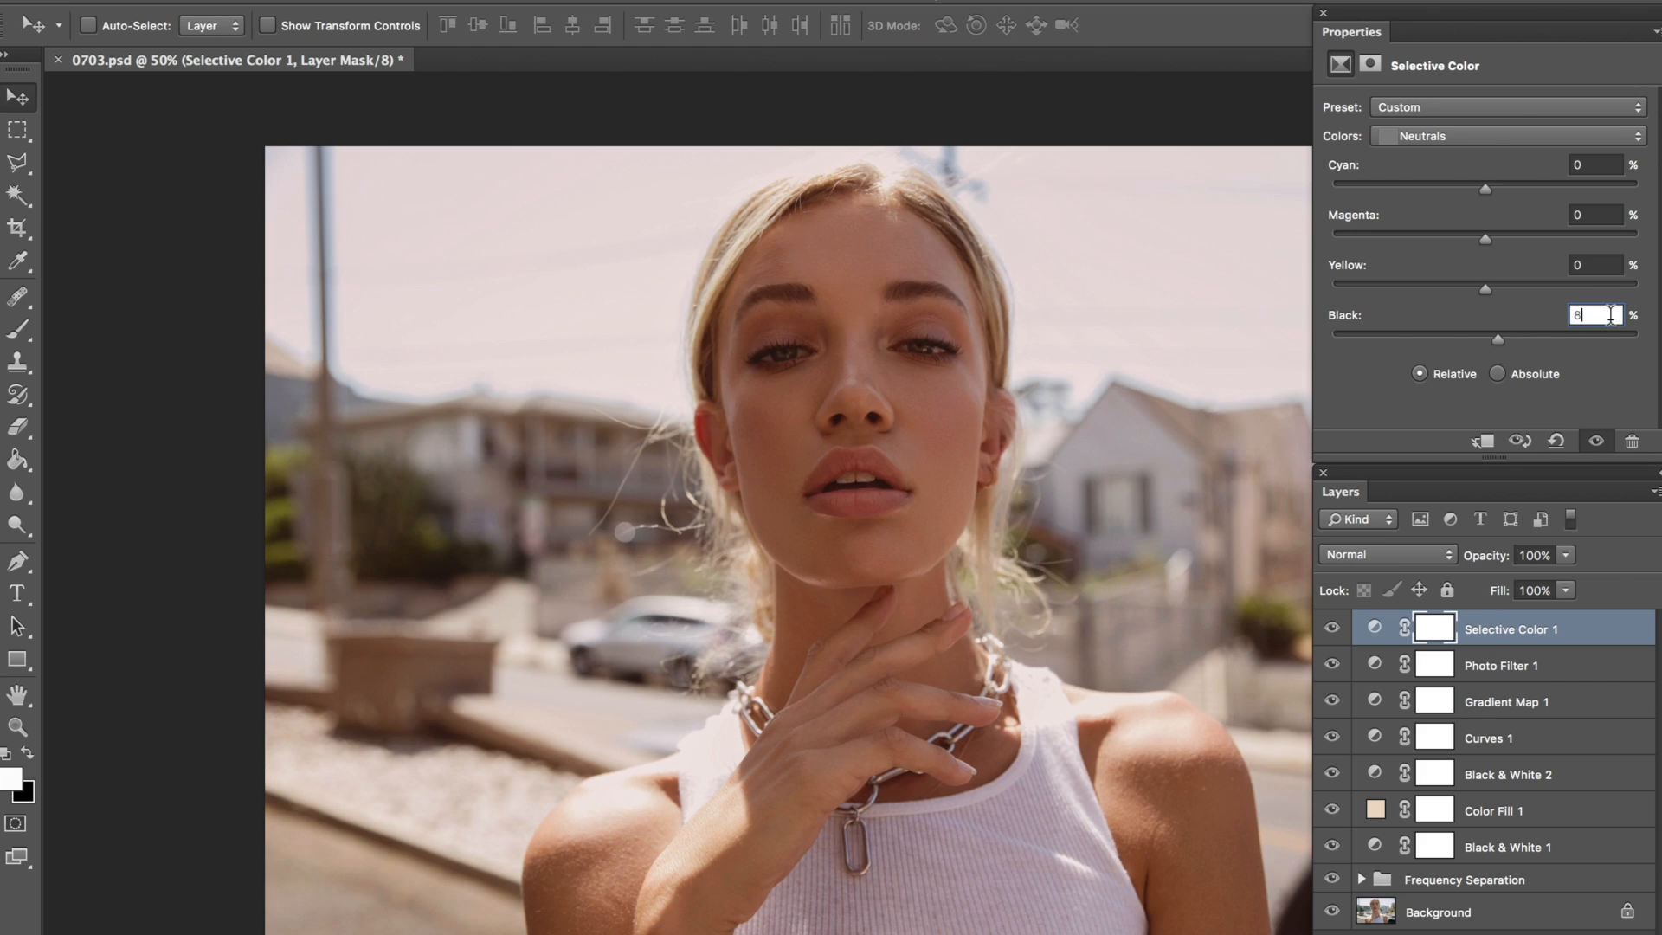
click(1493, 339)
mouse_move(1500, 346)
mouse_down()
mouse_move(1534, 340)
mouse_move(1472, 340)
mouse_move(1514, 339)
mouse_move(1494, 340)
mouse_up()
Step: Adjust the Selective Color layer's Blacks to Cyan +1%, Magenta +7%, Yellow +1% and Black -2%
click(1458, 138)
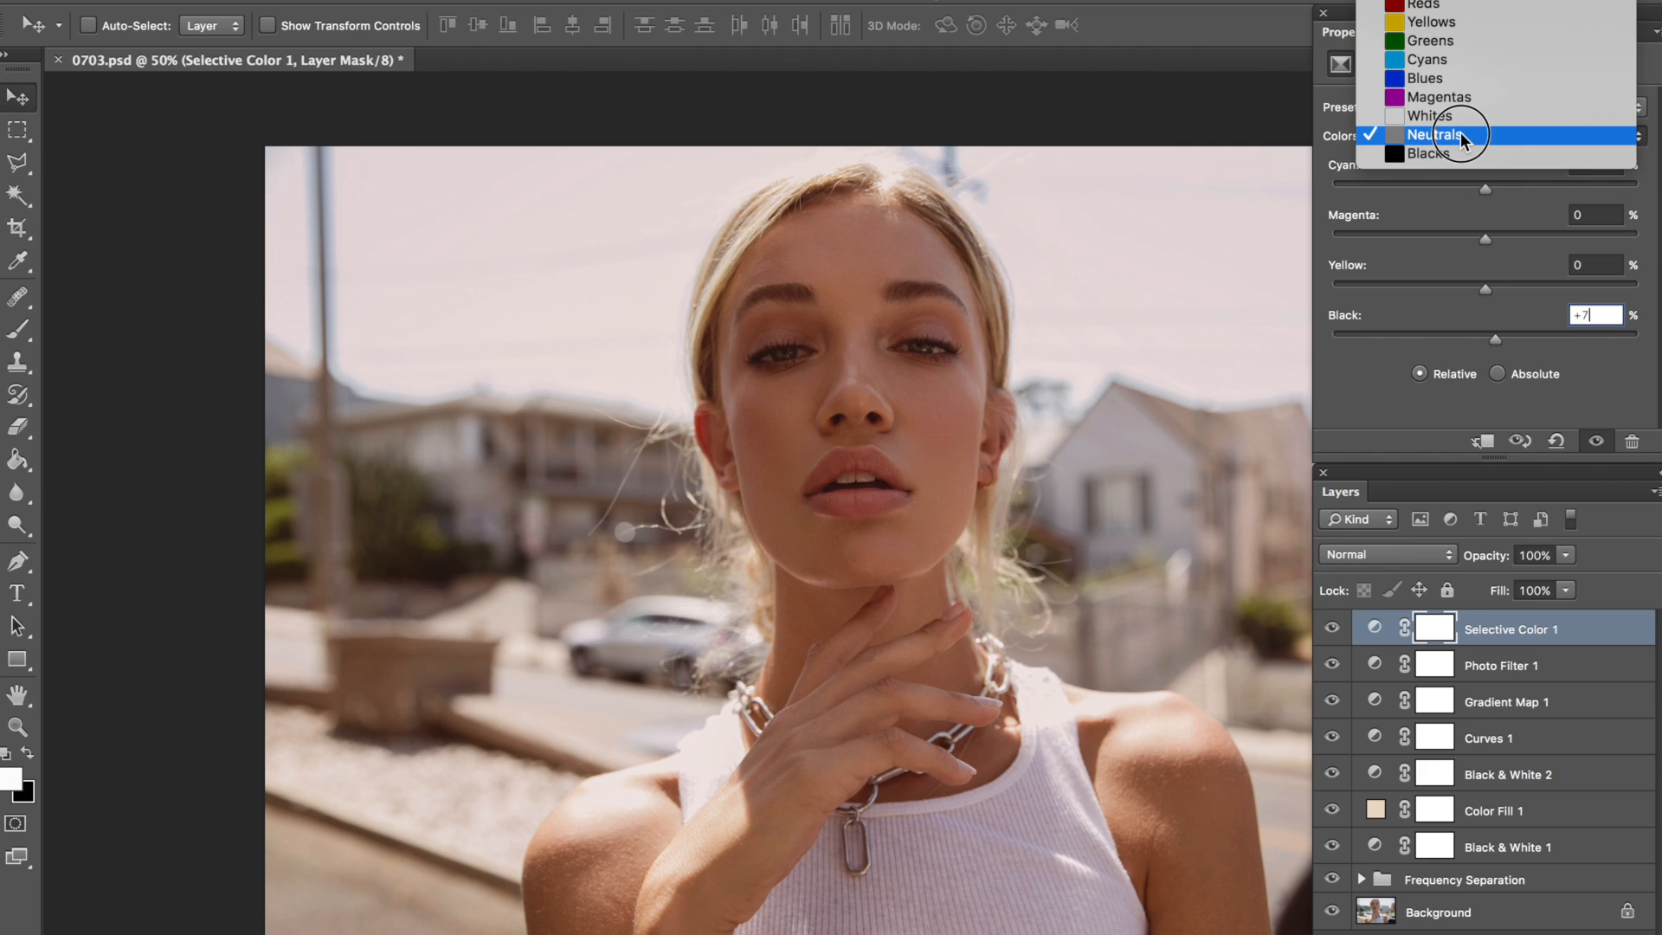
click(1463, 154)
click(1590, 164)
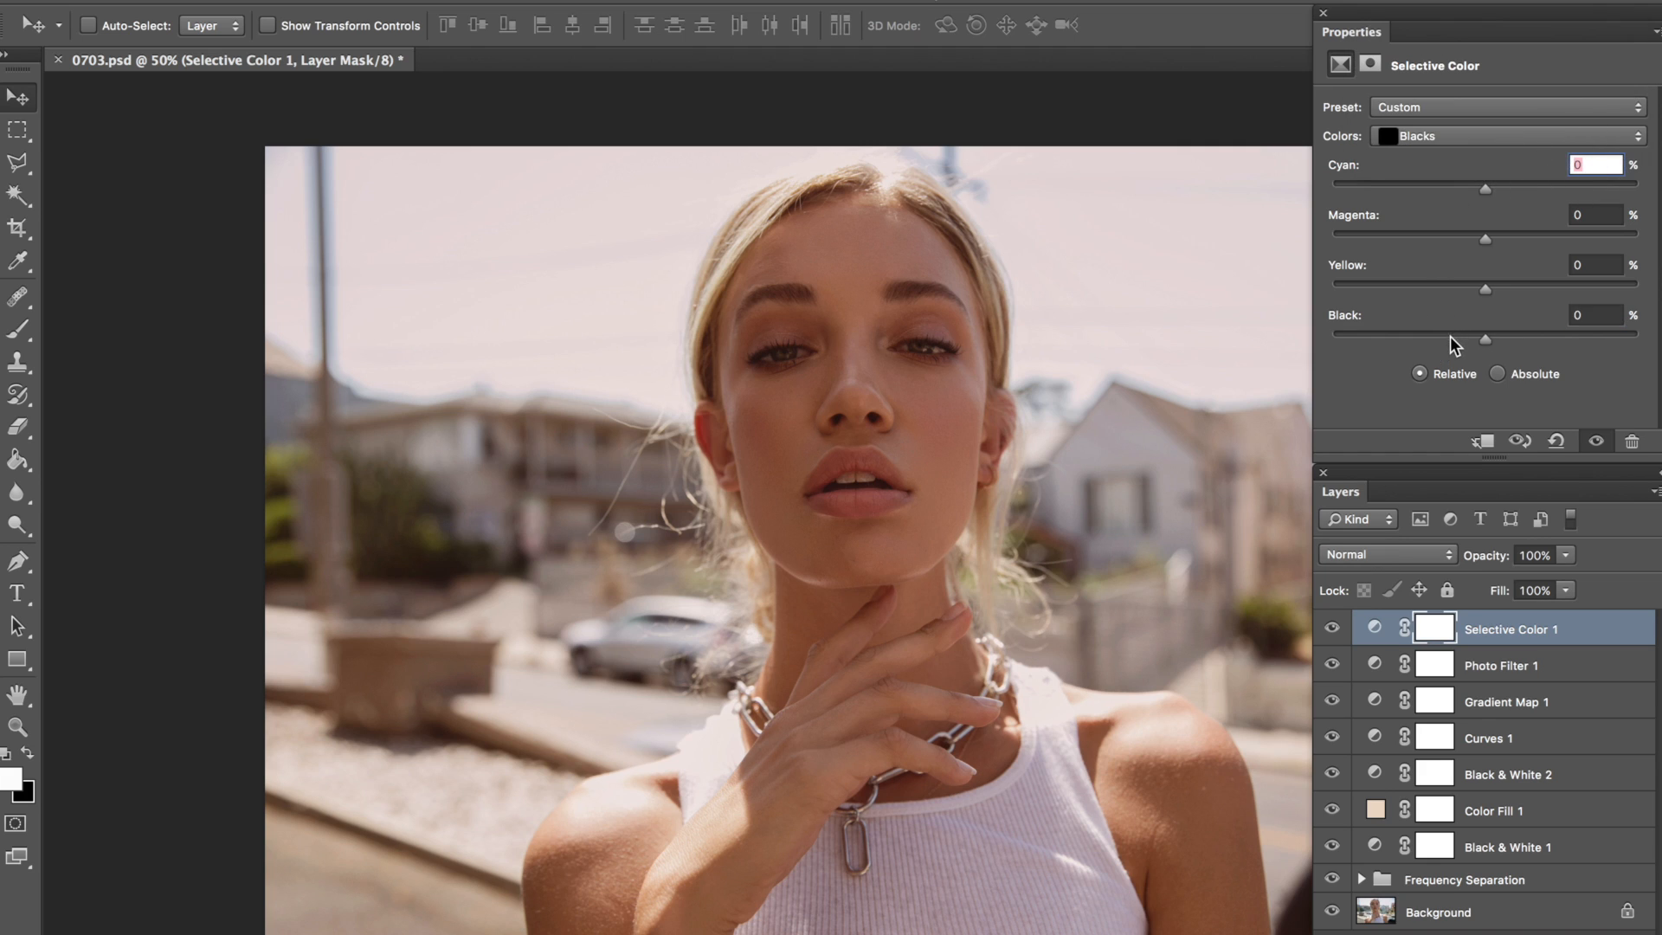
text(1)
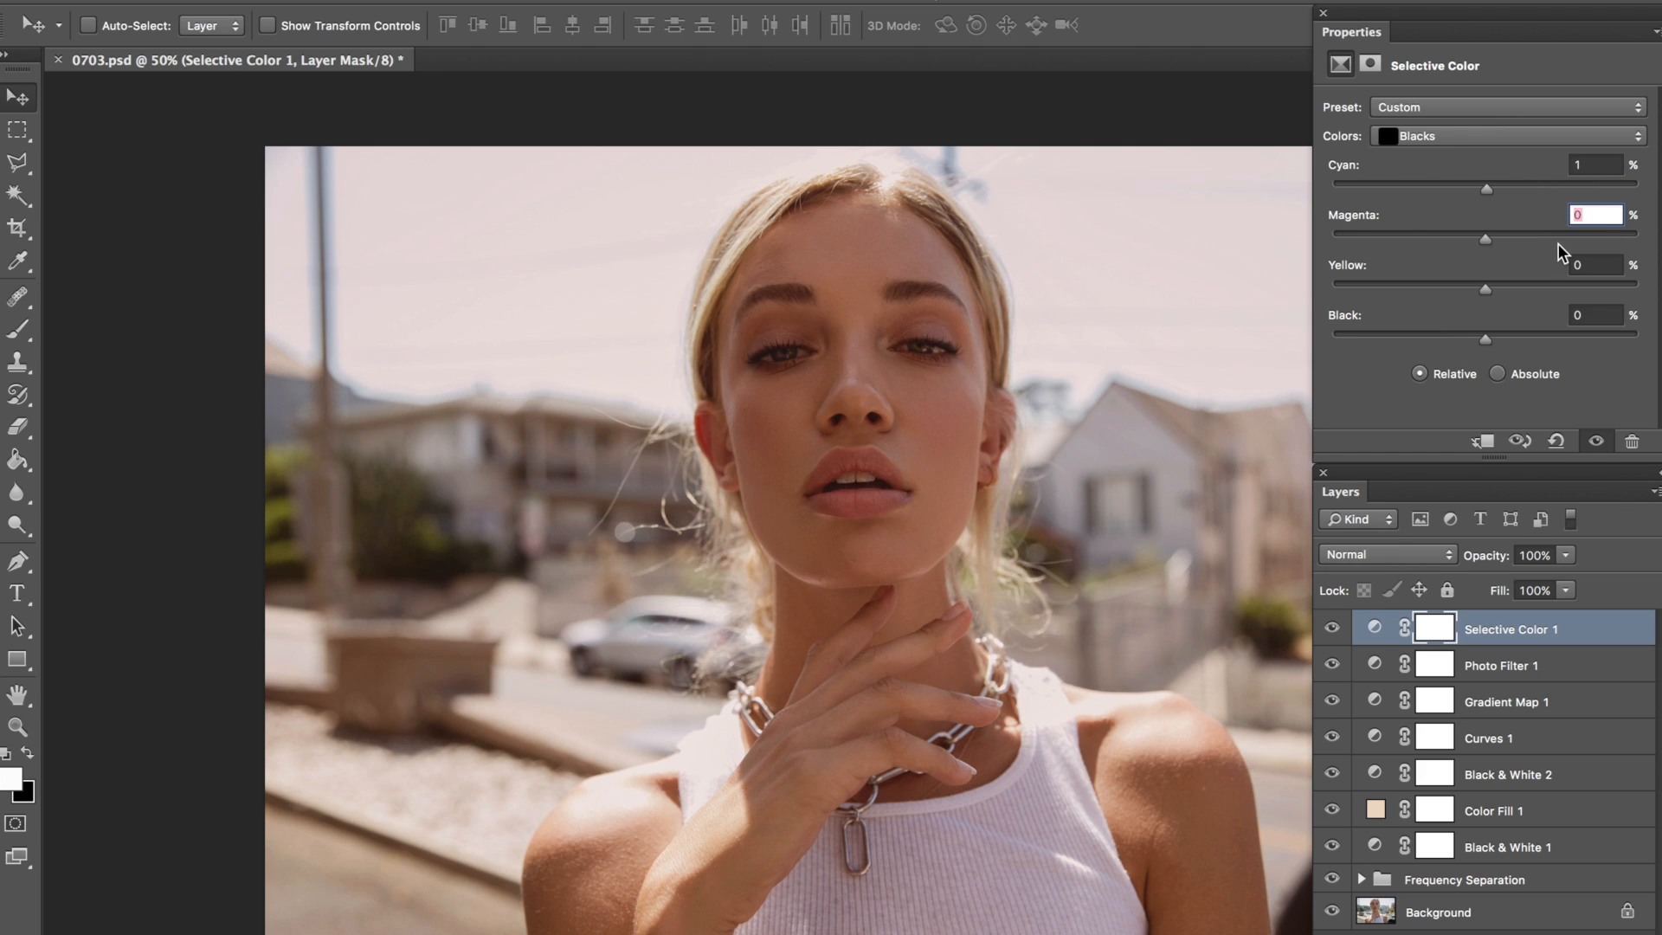
text(7)
click(1570, 268)
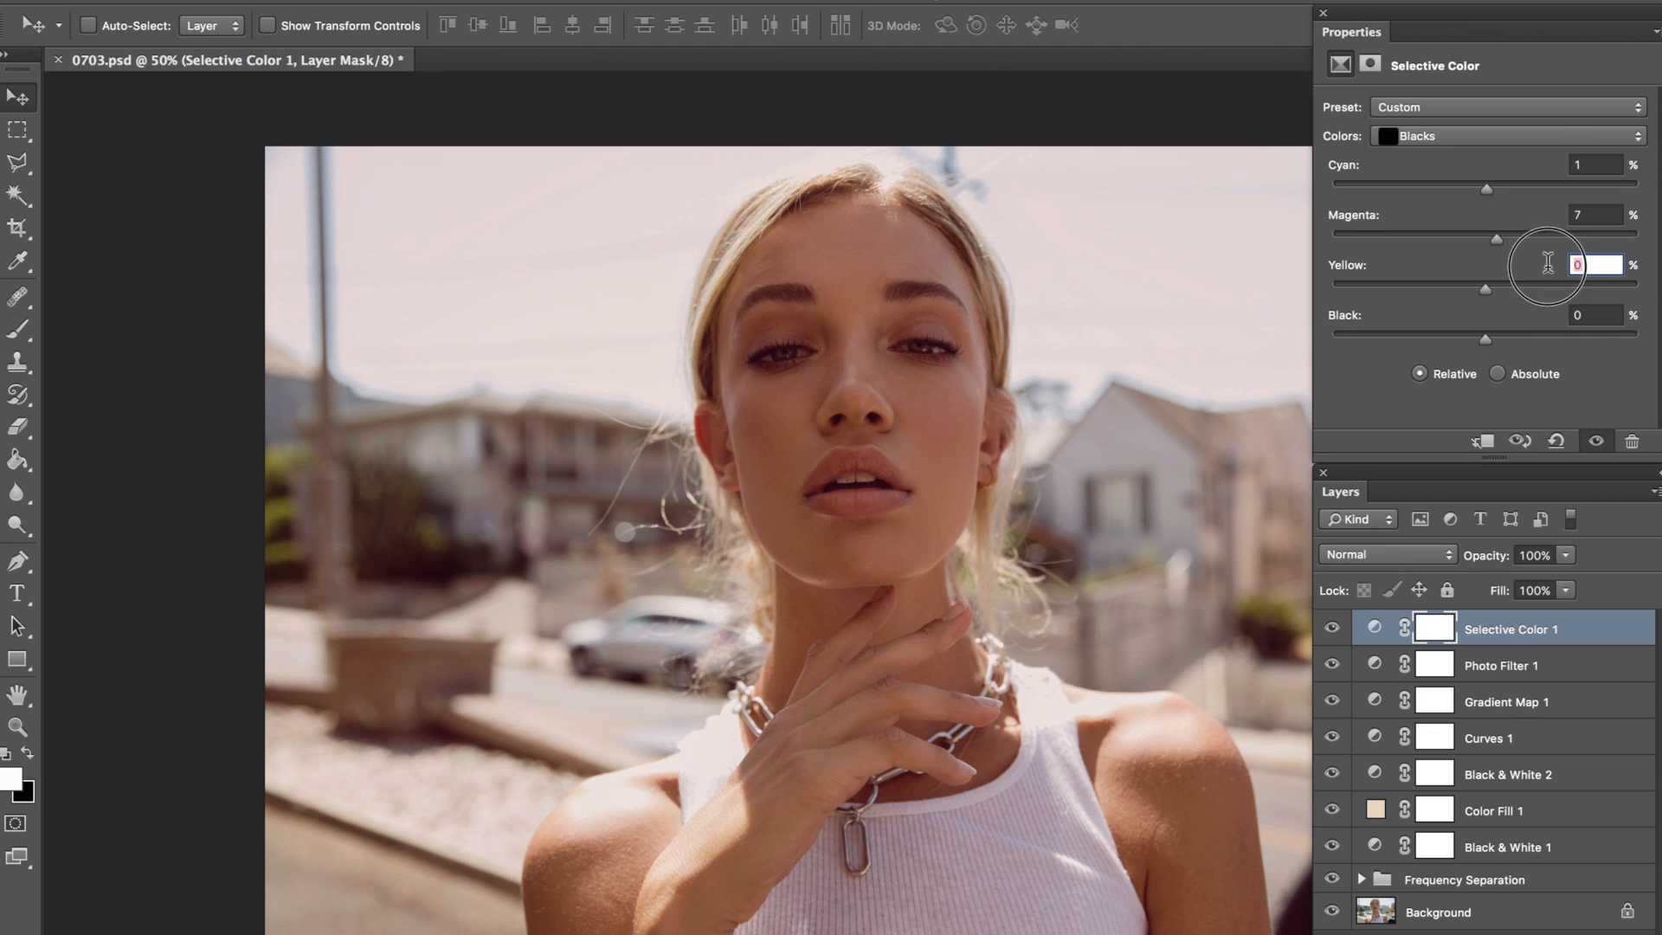
click(1577, 317)
text(-2)
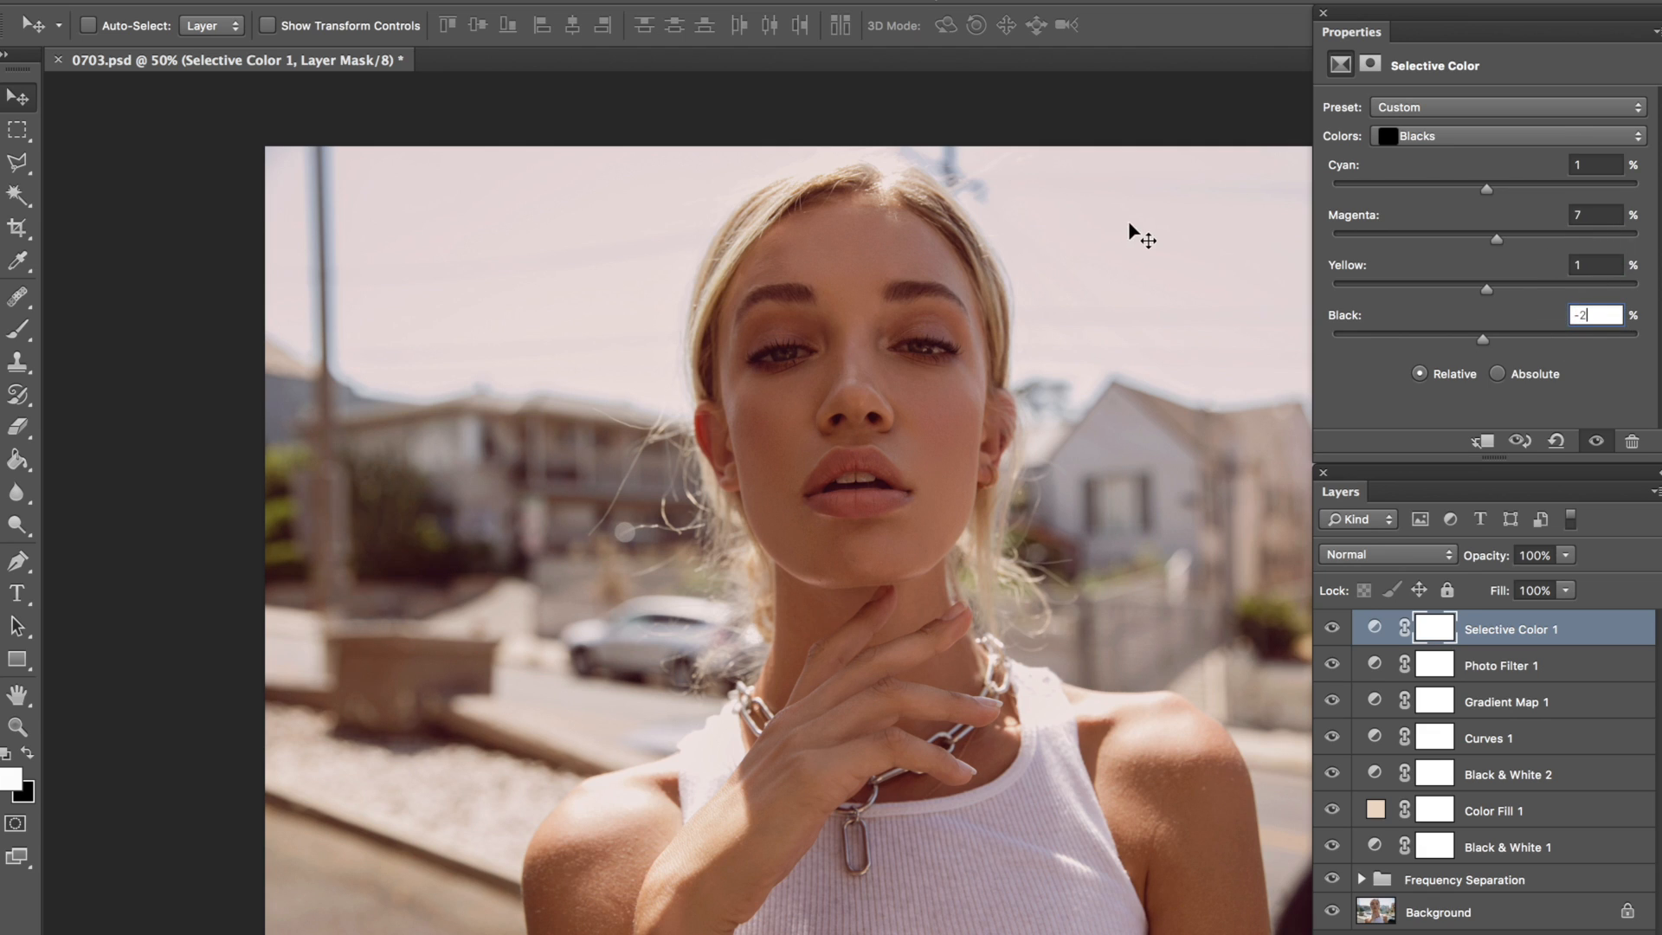
Step: Toggle the Selective Color layer's visibility repeatedly to compare the portrait before and after the Neutrals and Blacks adjustments
click(1334, 632)
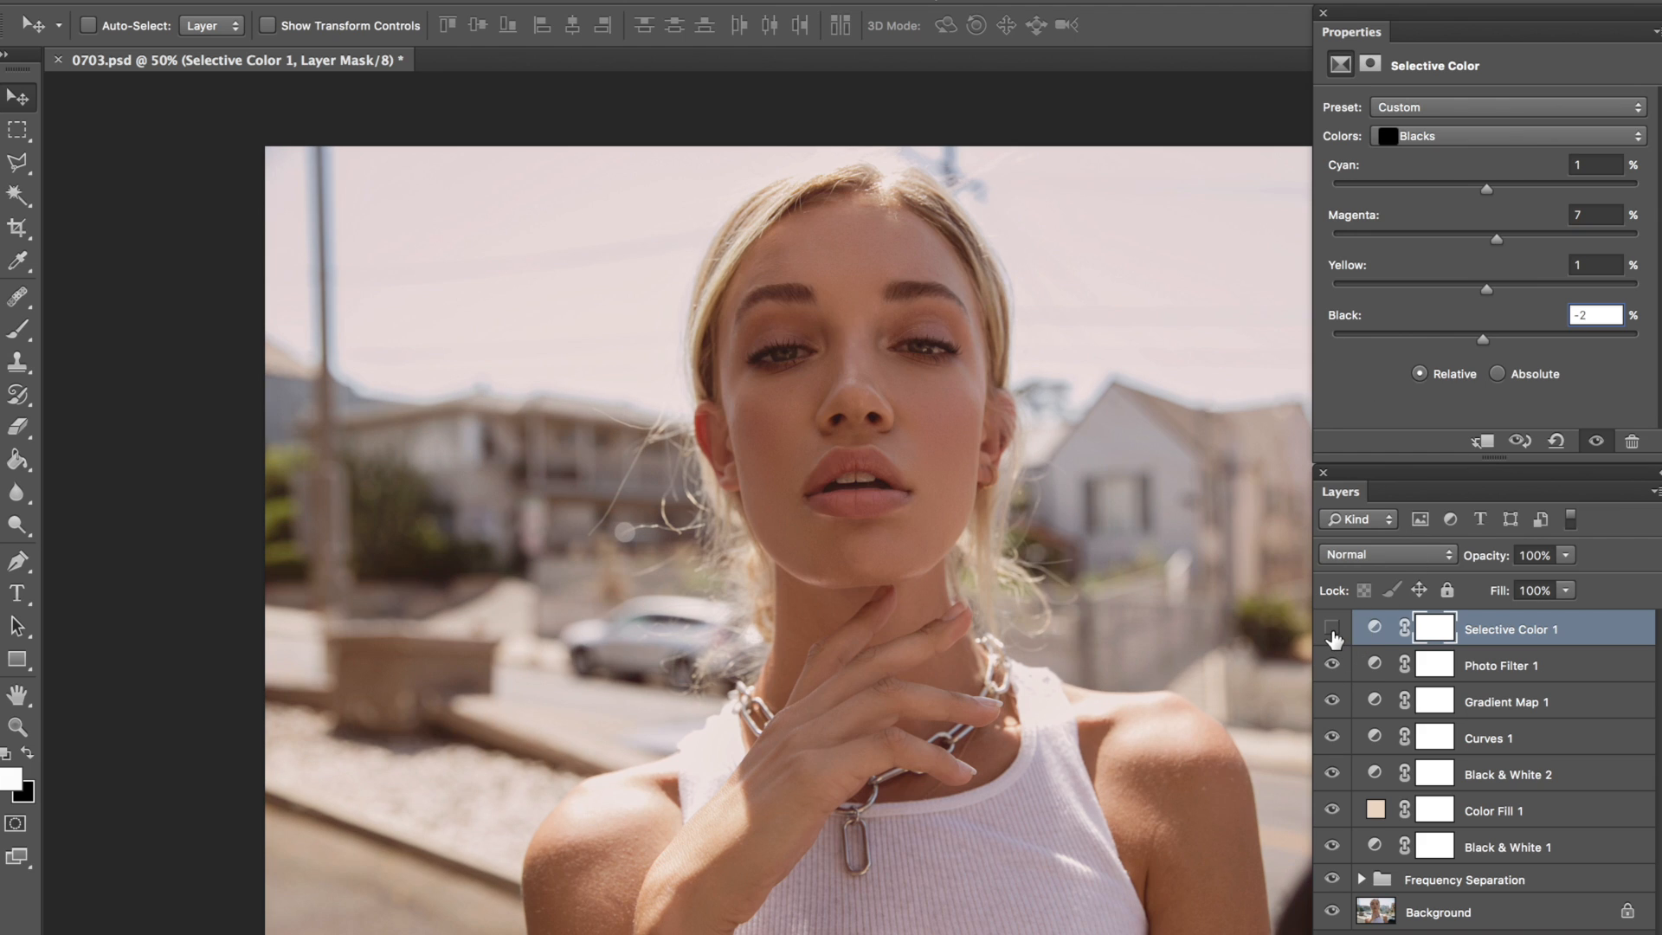
click(1334, 632)
click(1334, 632)
click(1334, 632)
click(1334, 632)
click(1334, 632)
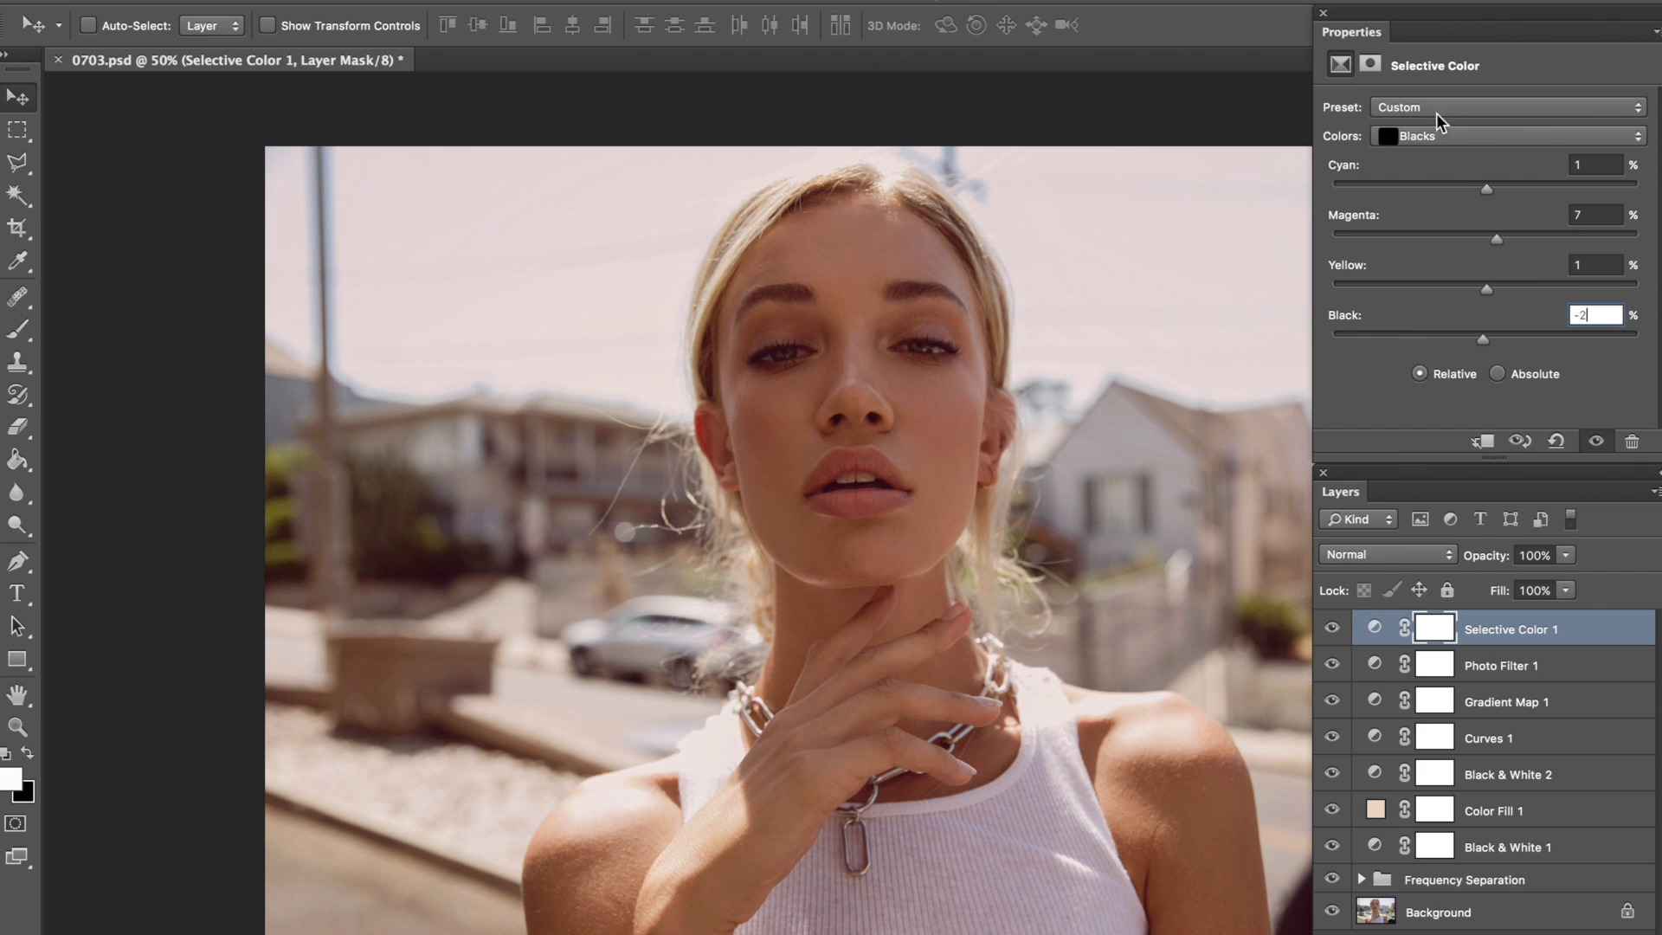
Step: Adjust the Selective Color layer's Whites to Cyan +19%, Magenta +7%, Yellow +11% and Black +2%
click(1435, 132)
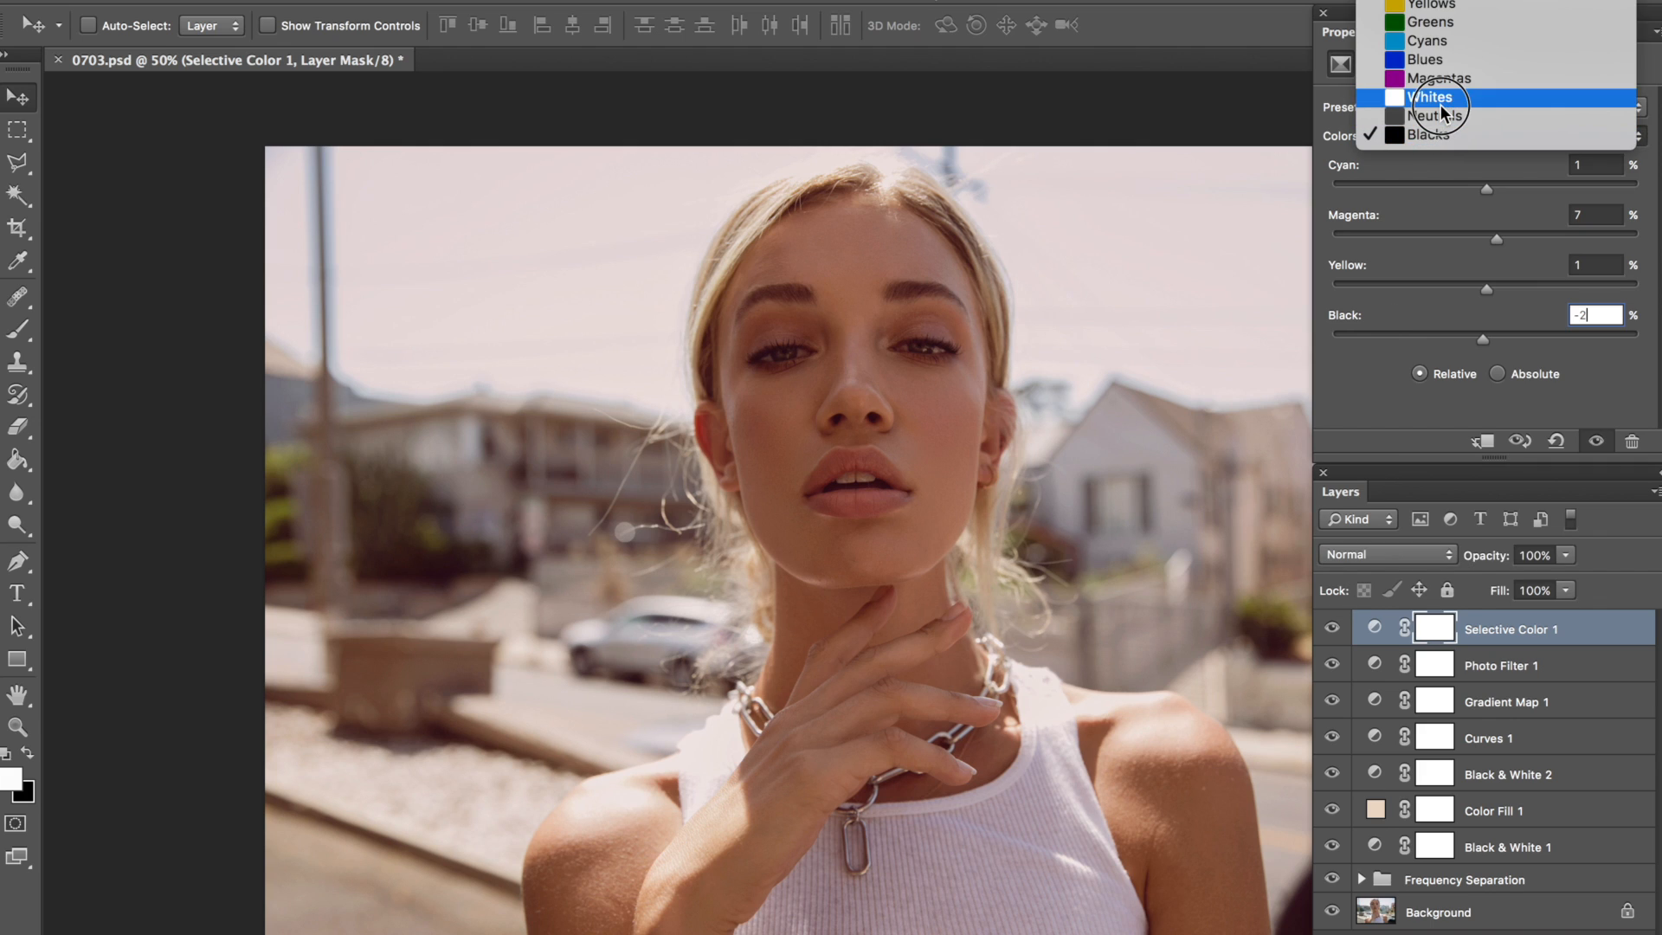
click(1446, 101)
click(1580, 163)
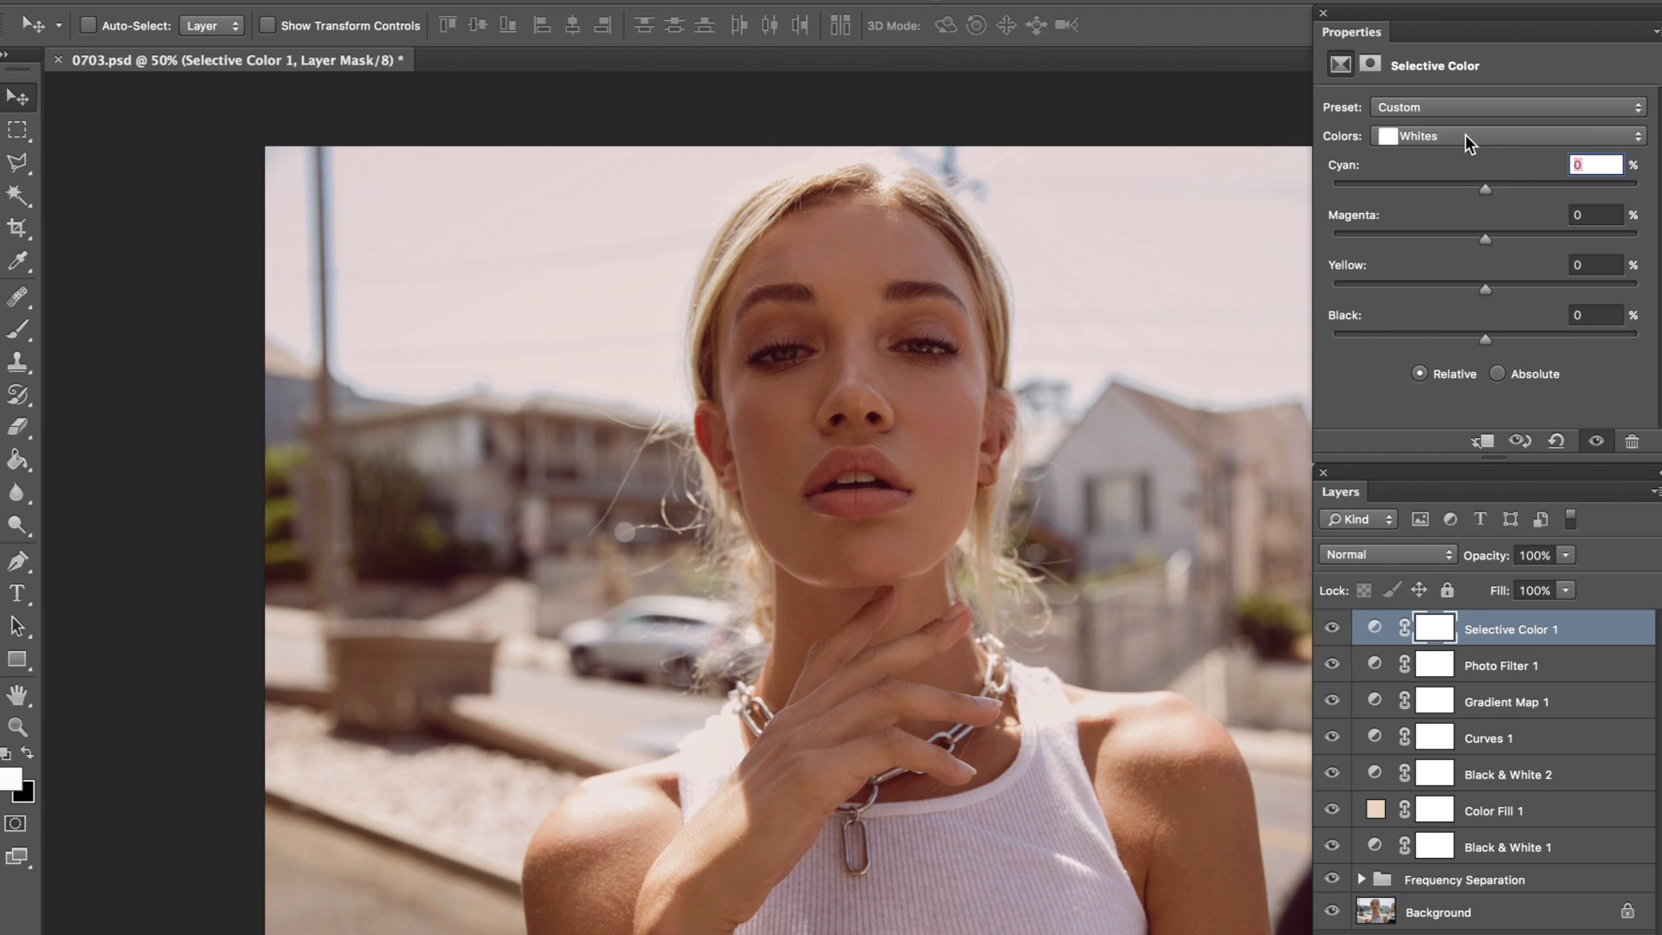
text(19)
click(1557, 210)
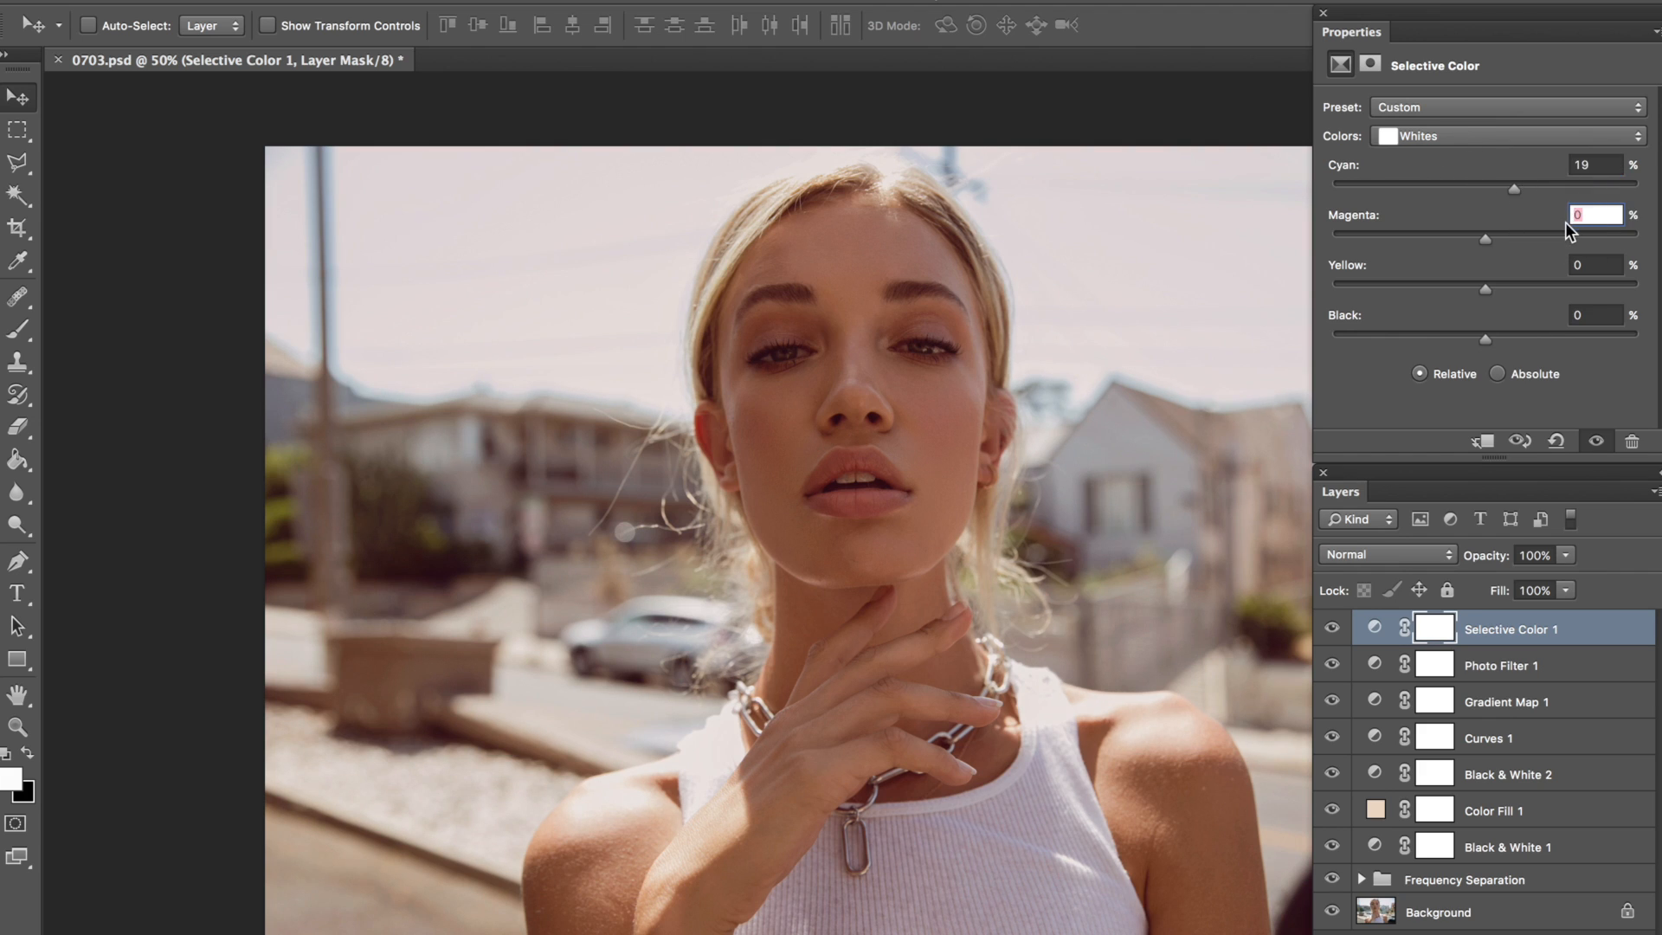
click(1584, 265)
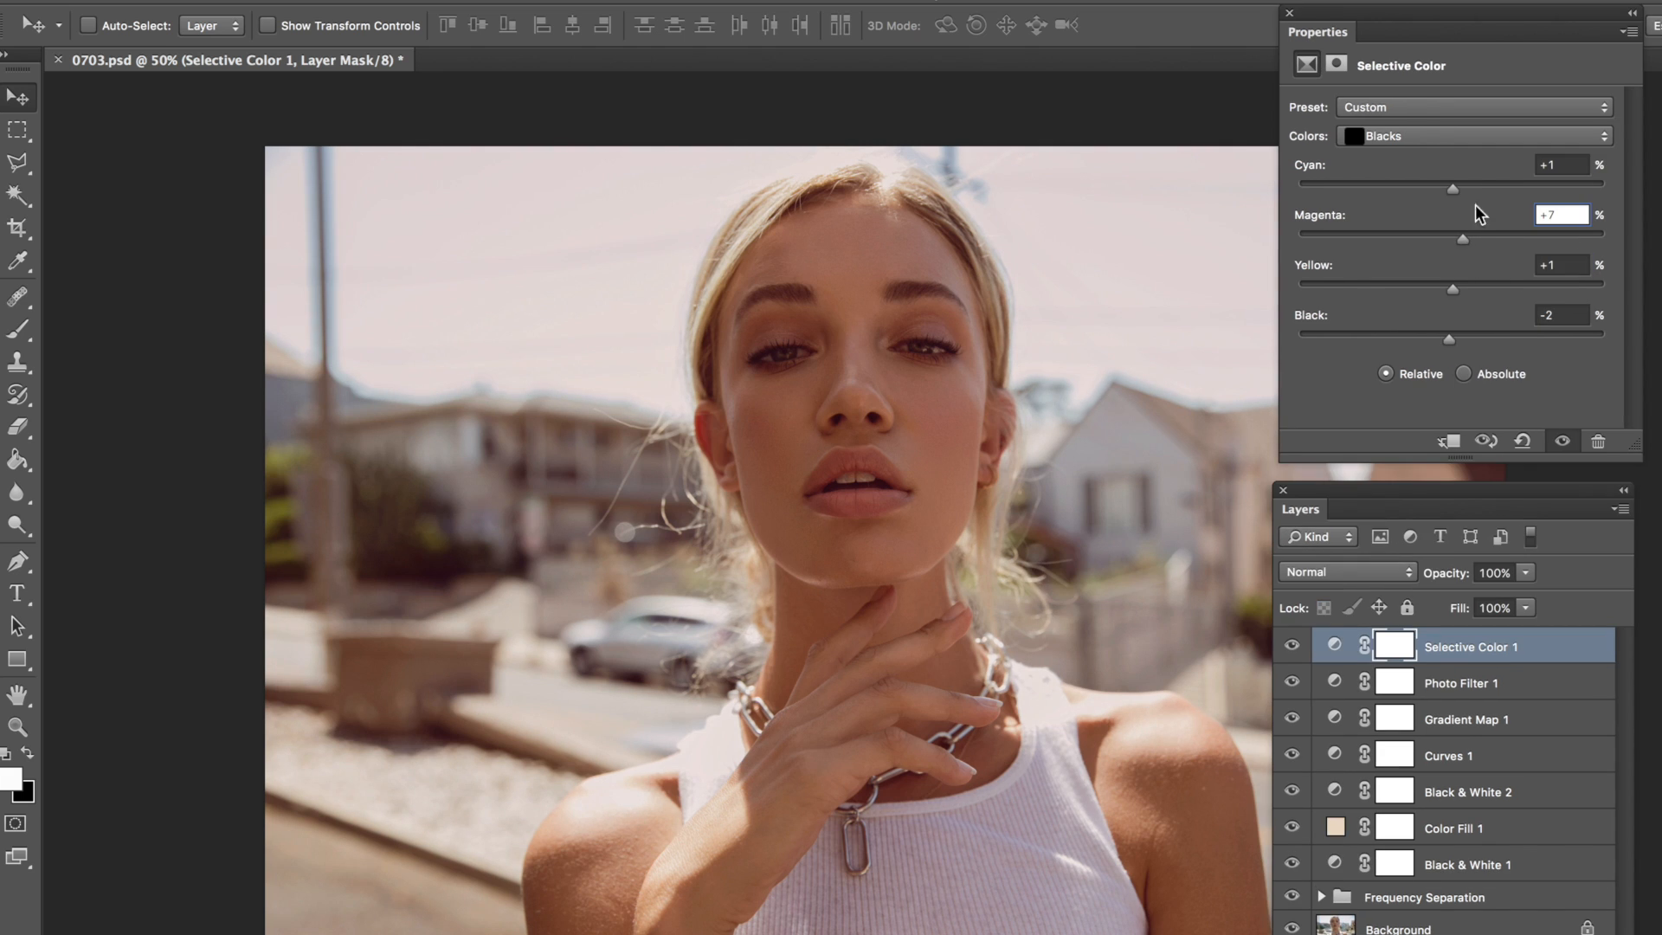
click(1424, 138)
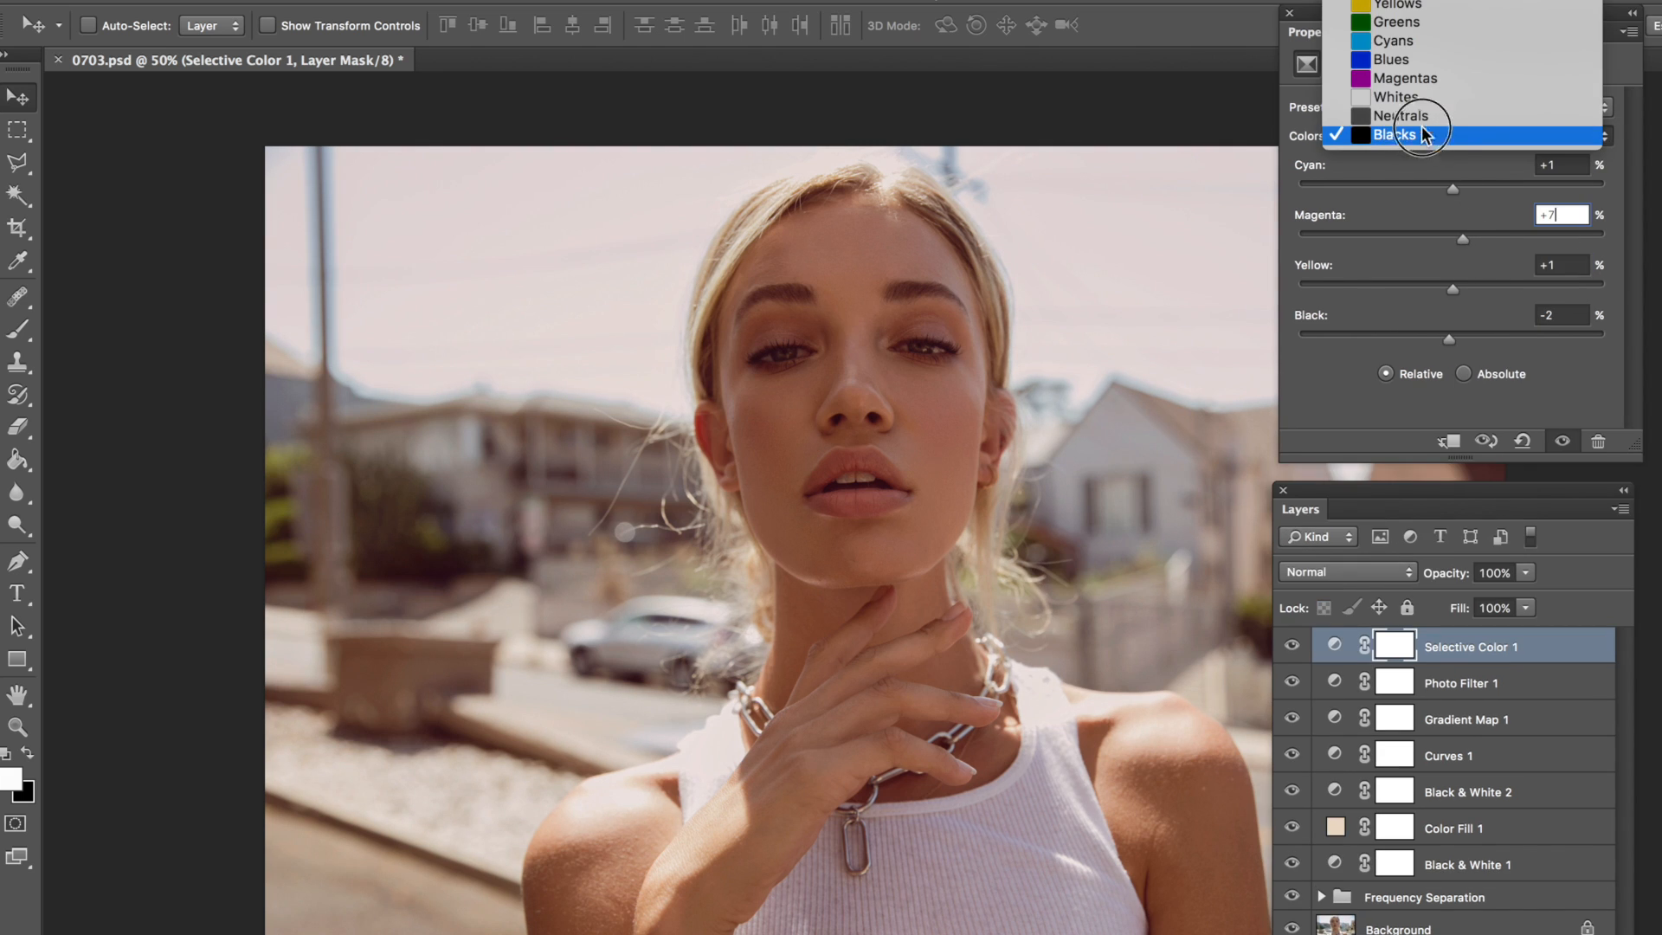
click(1426, 101)
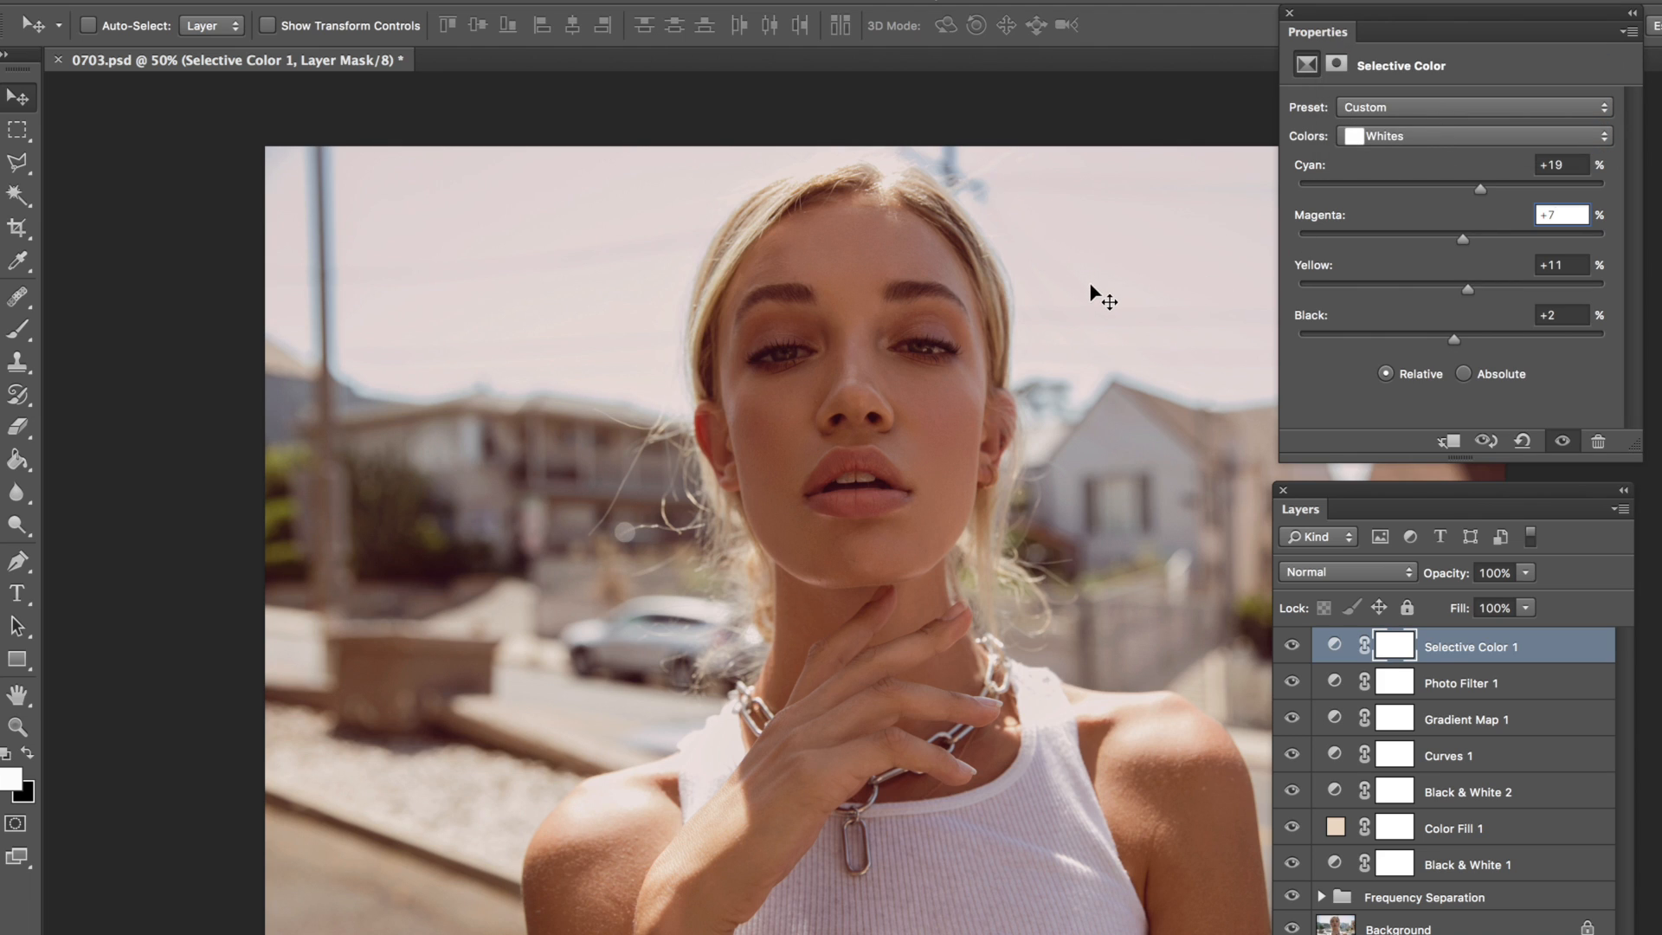
Step: Add a second Curves adjustment layer with default settings above the Selective Color layer
click(368, 2)
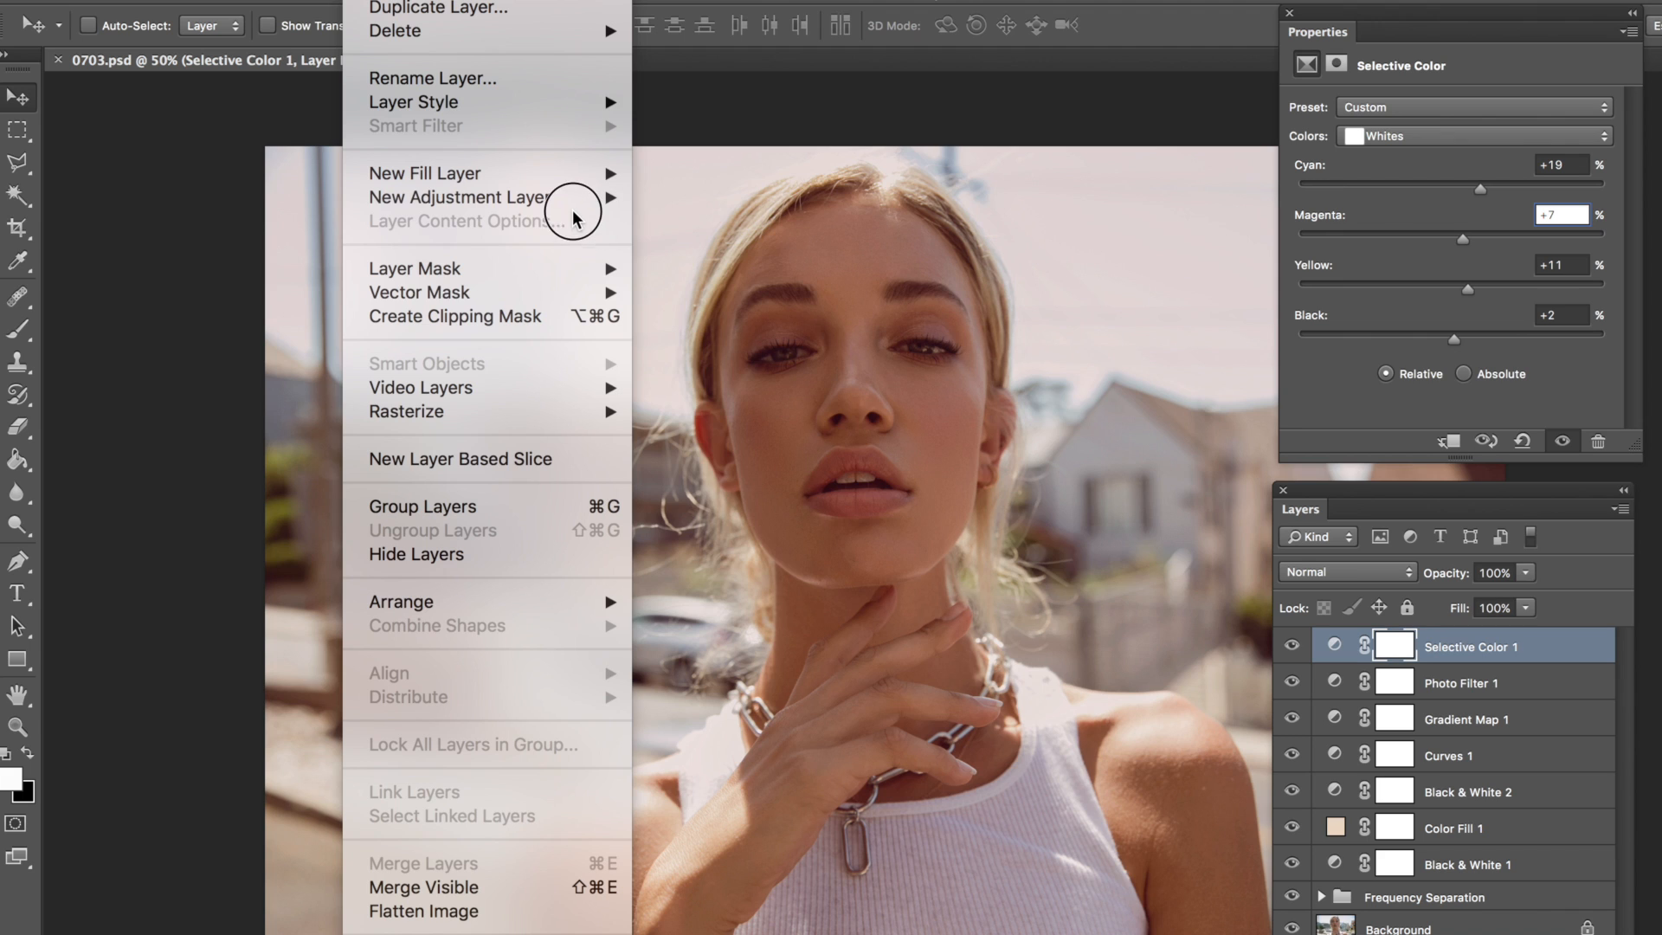
mouse_move(577, 198)
click(690, 244)
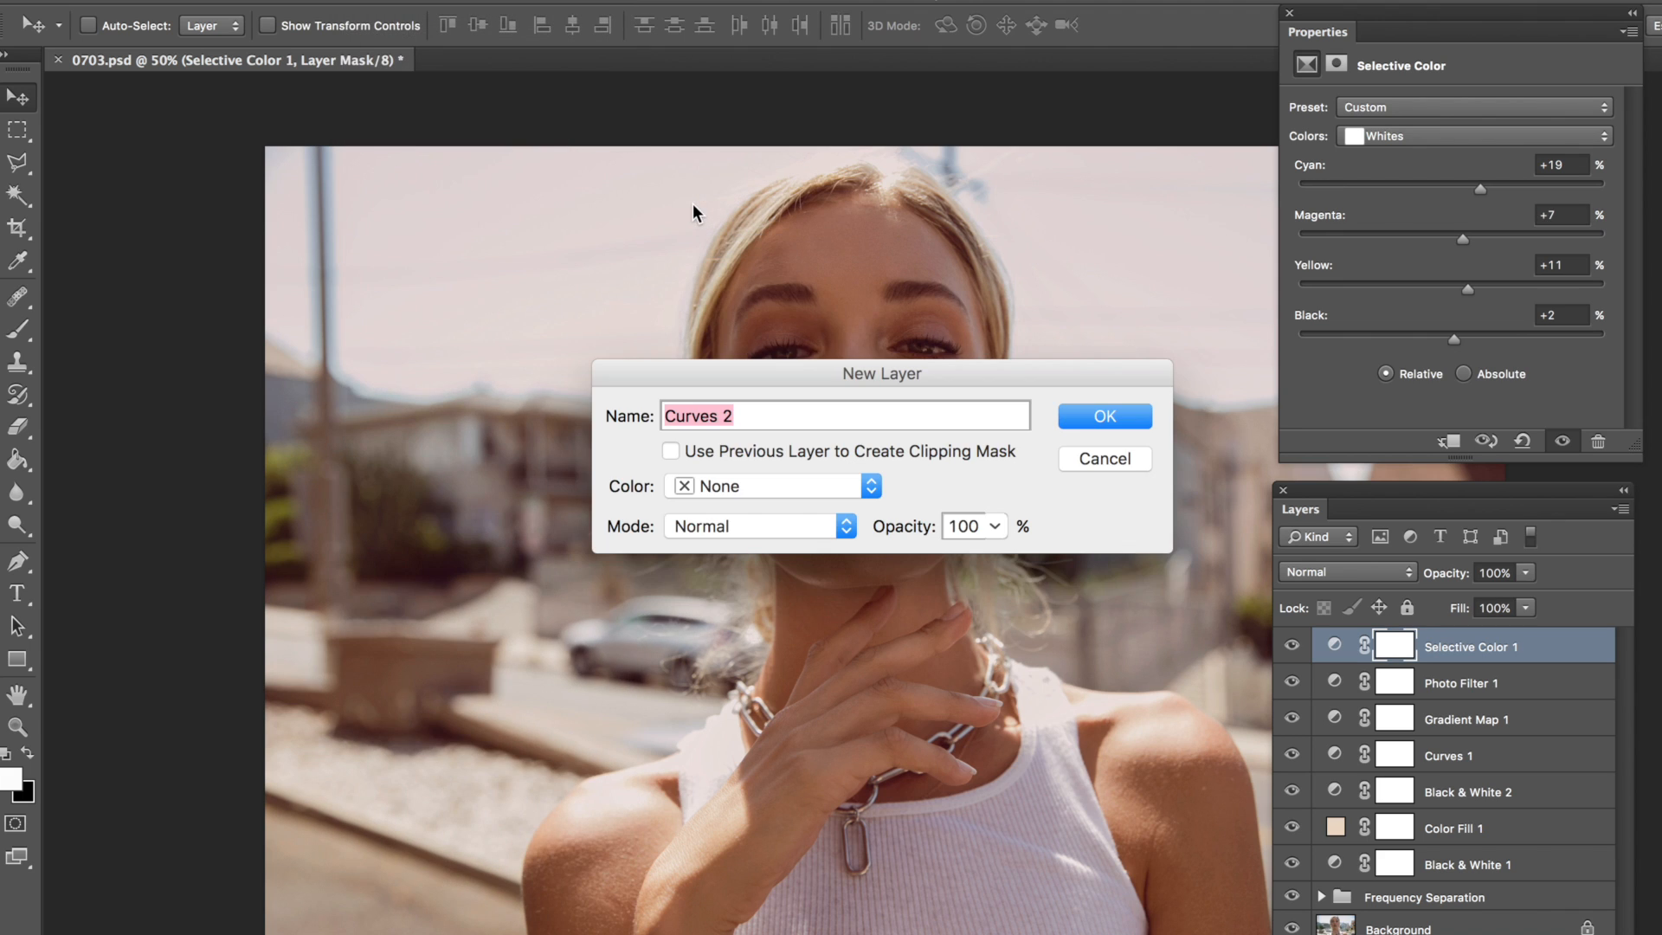
key(Return)
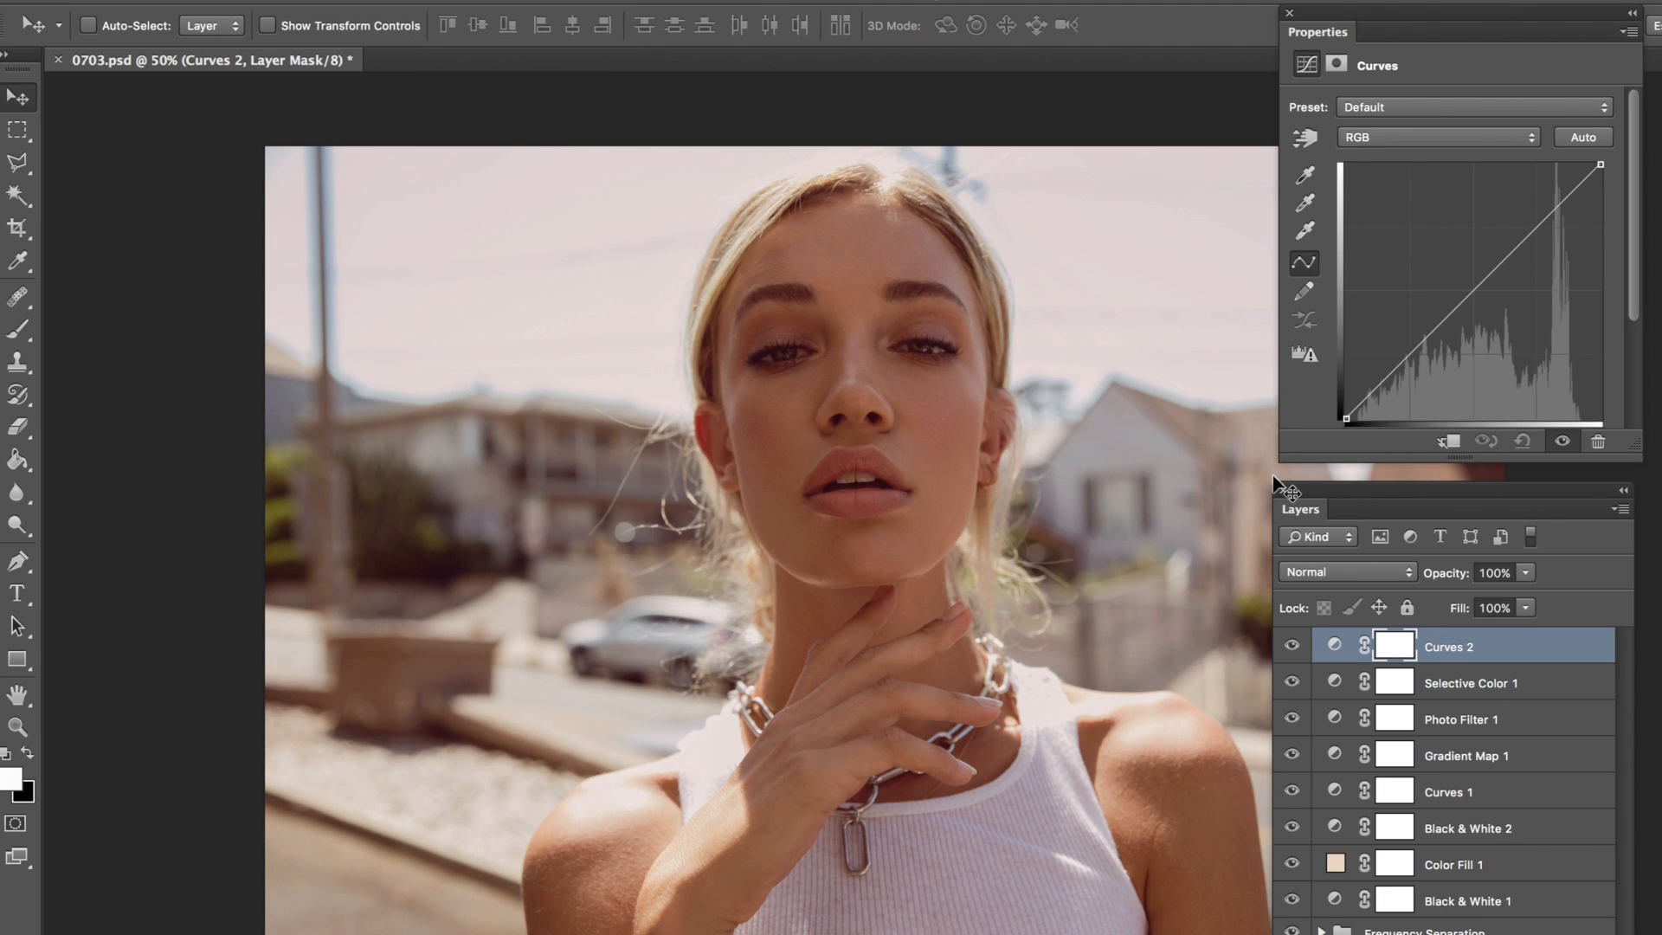
Step: In the new Curves layer's Green channel, lift the black point to output 14 and add a shadow point at input 54, output 47
click(1398, 135)
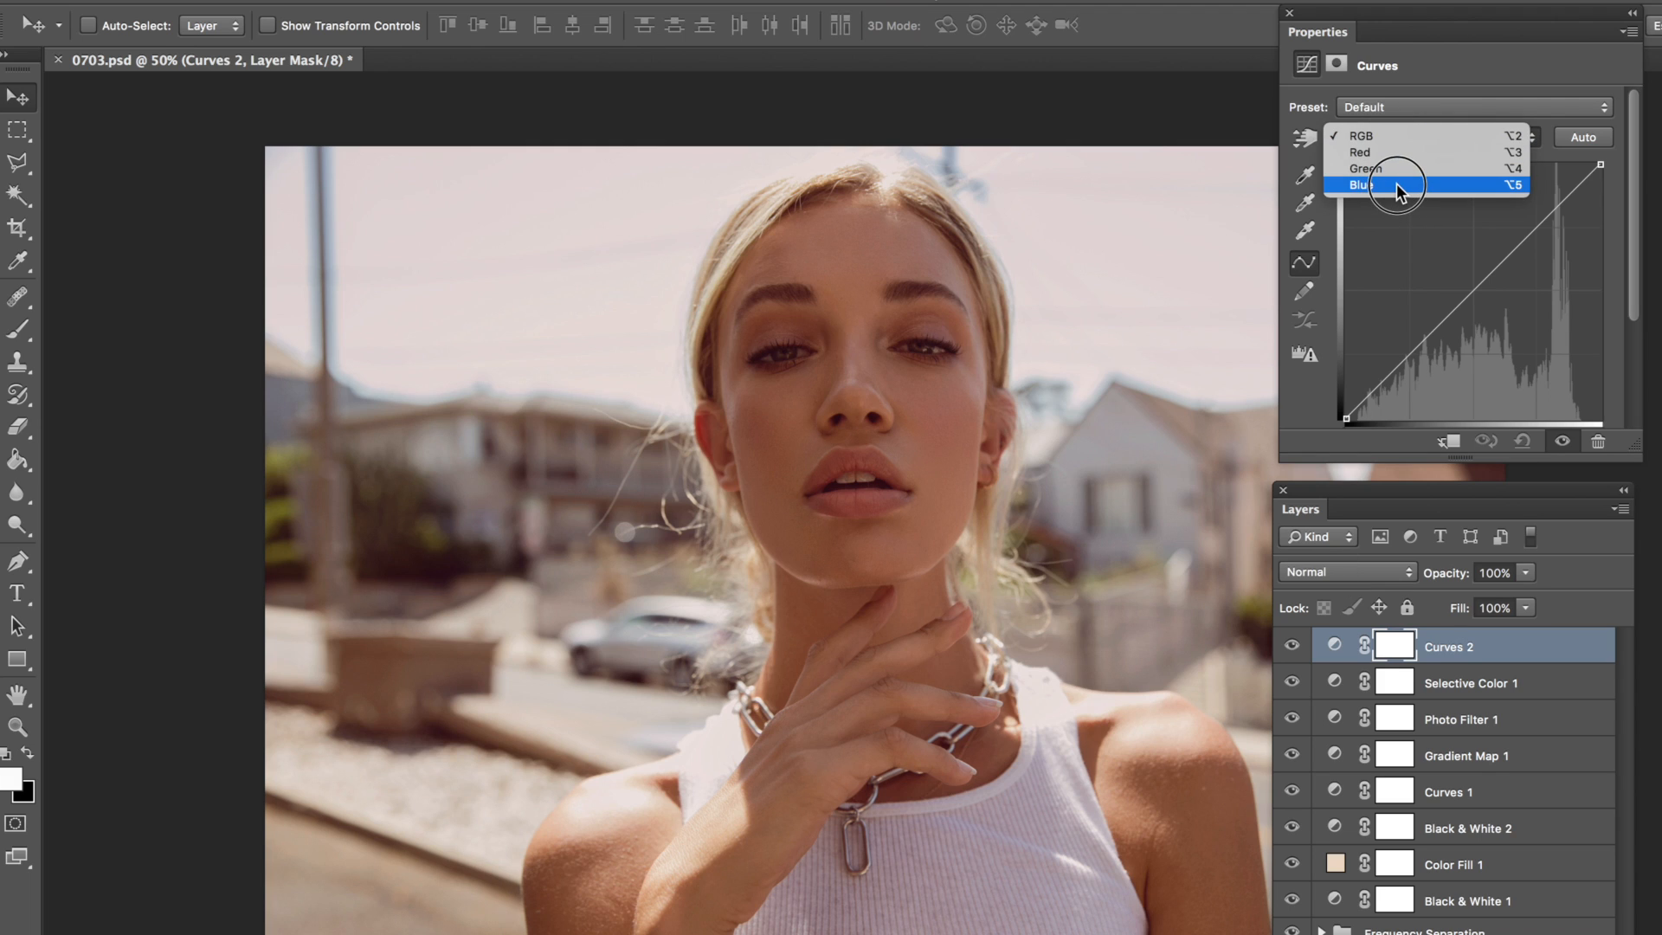
click(1396, 169)
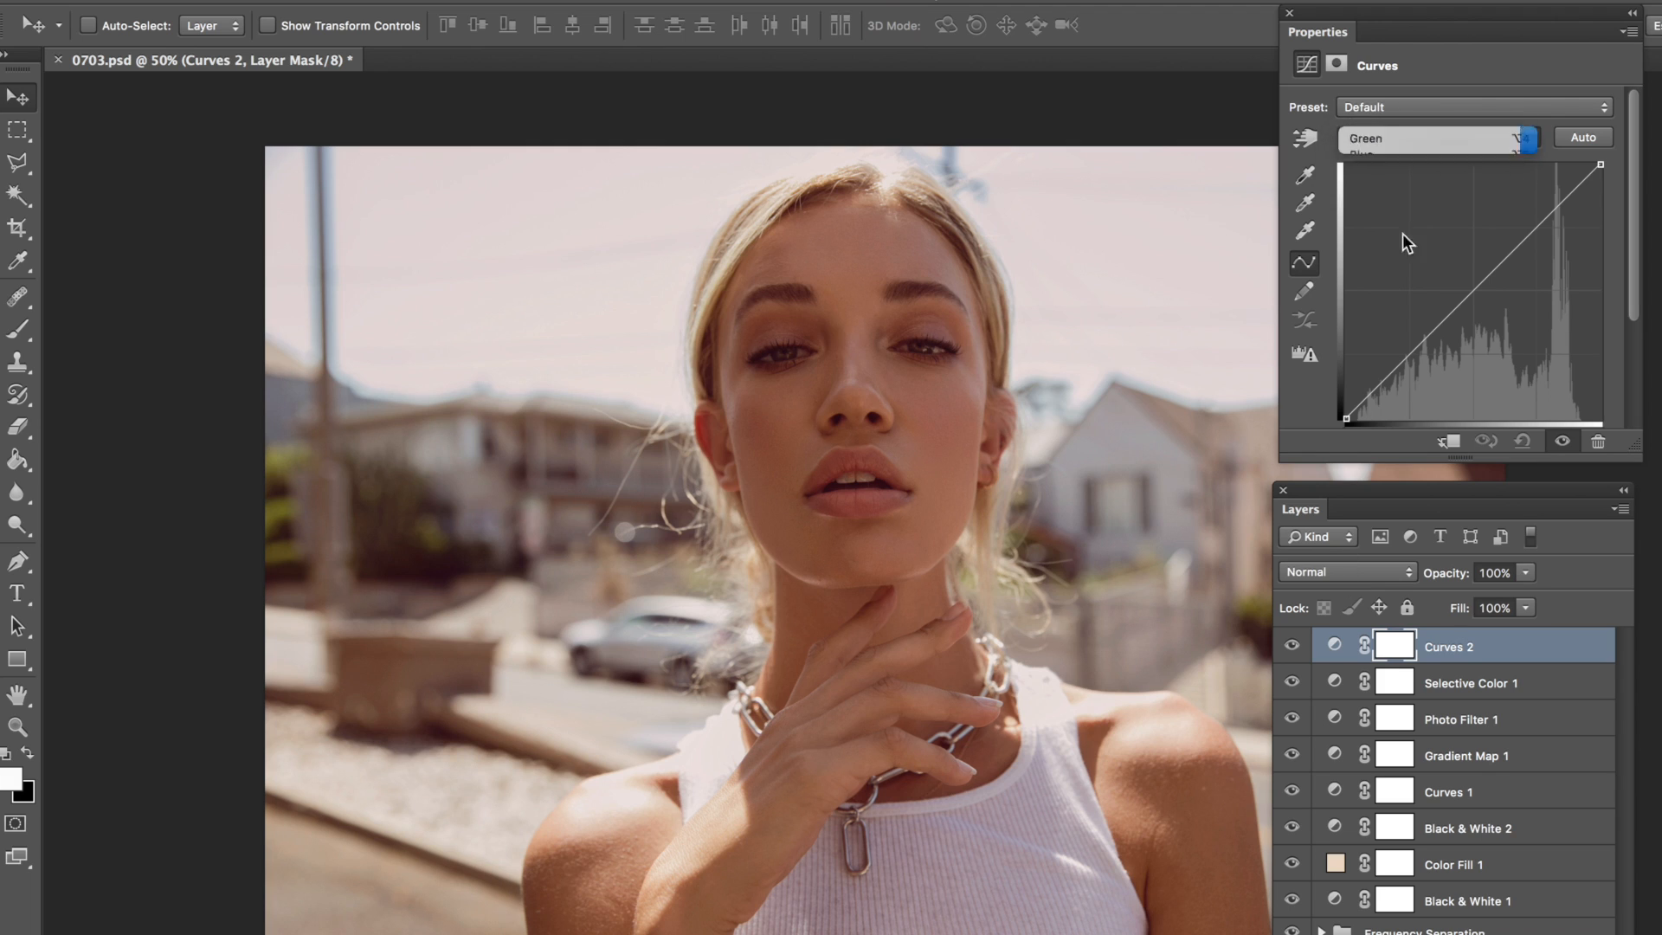
drag(1630, 443, 1631, 481)
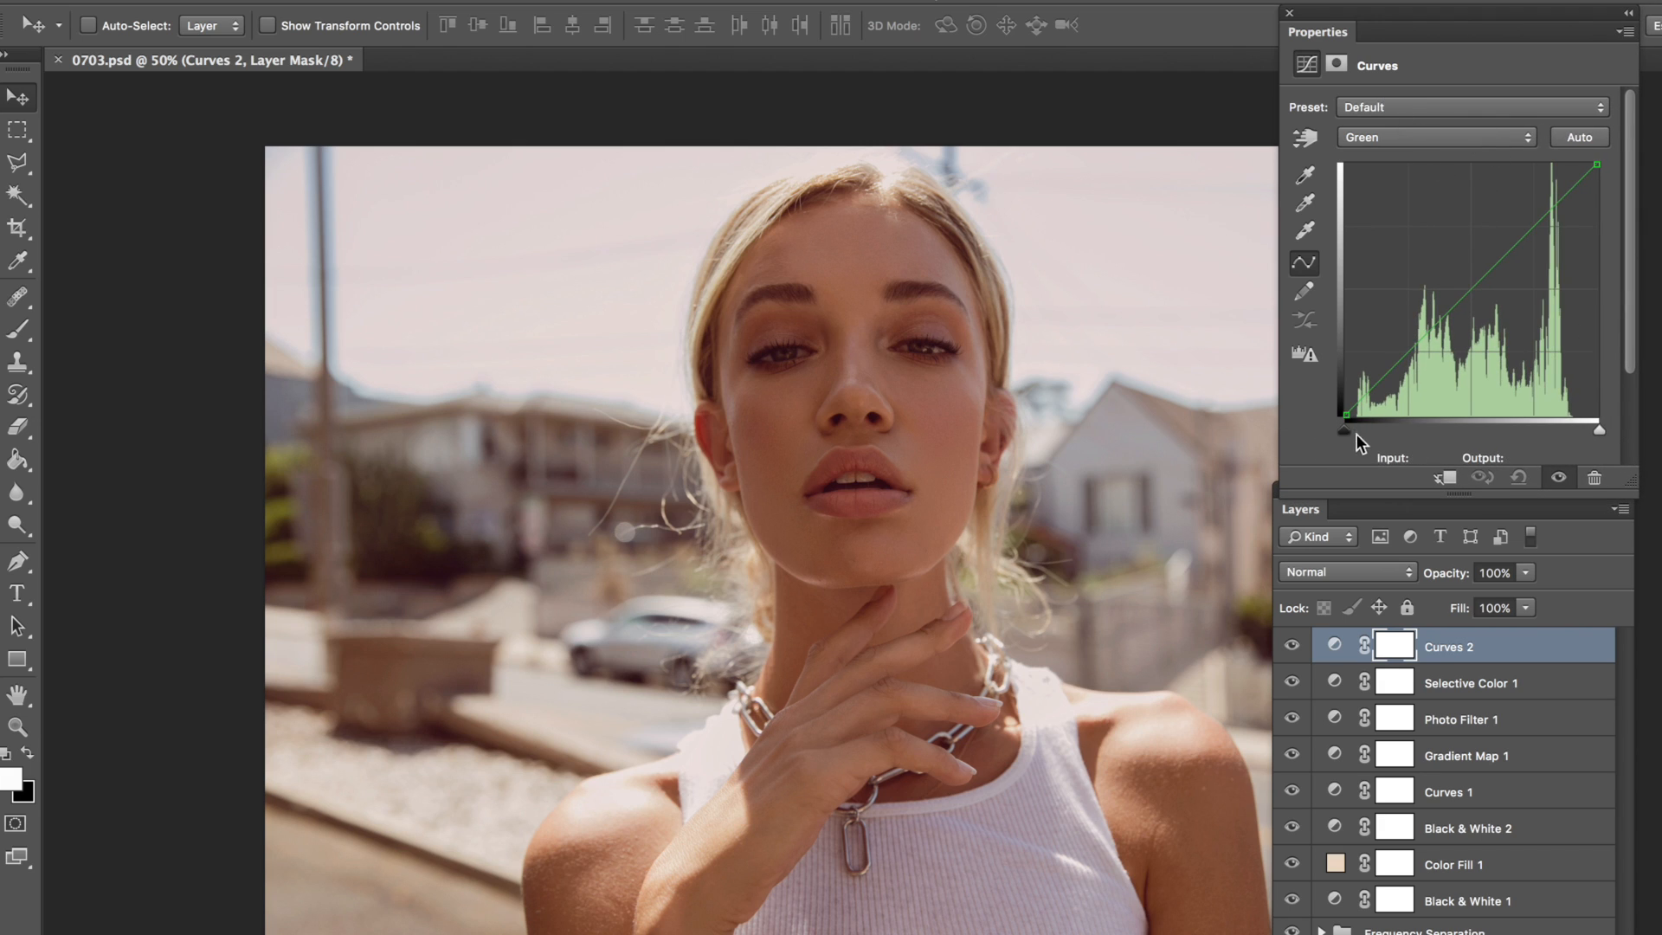
drag(1345, 414, 1347, 401)
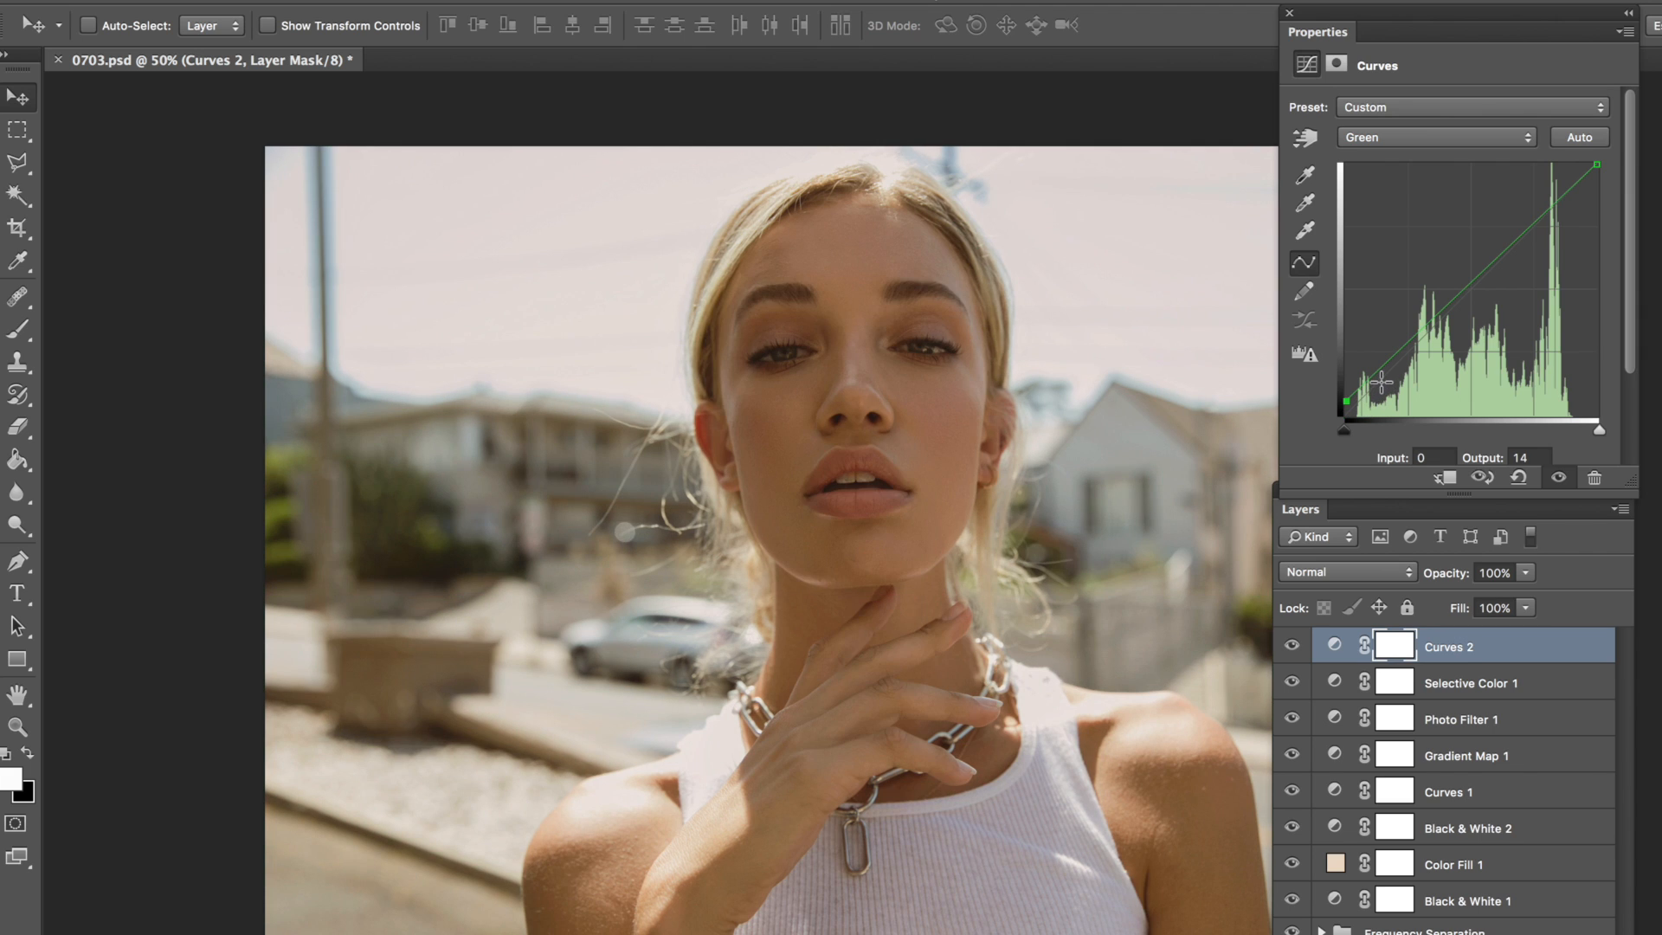
drag(1397, 355, 1399, 369)
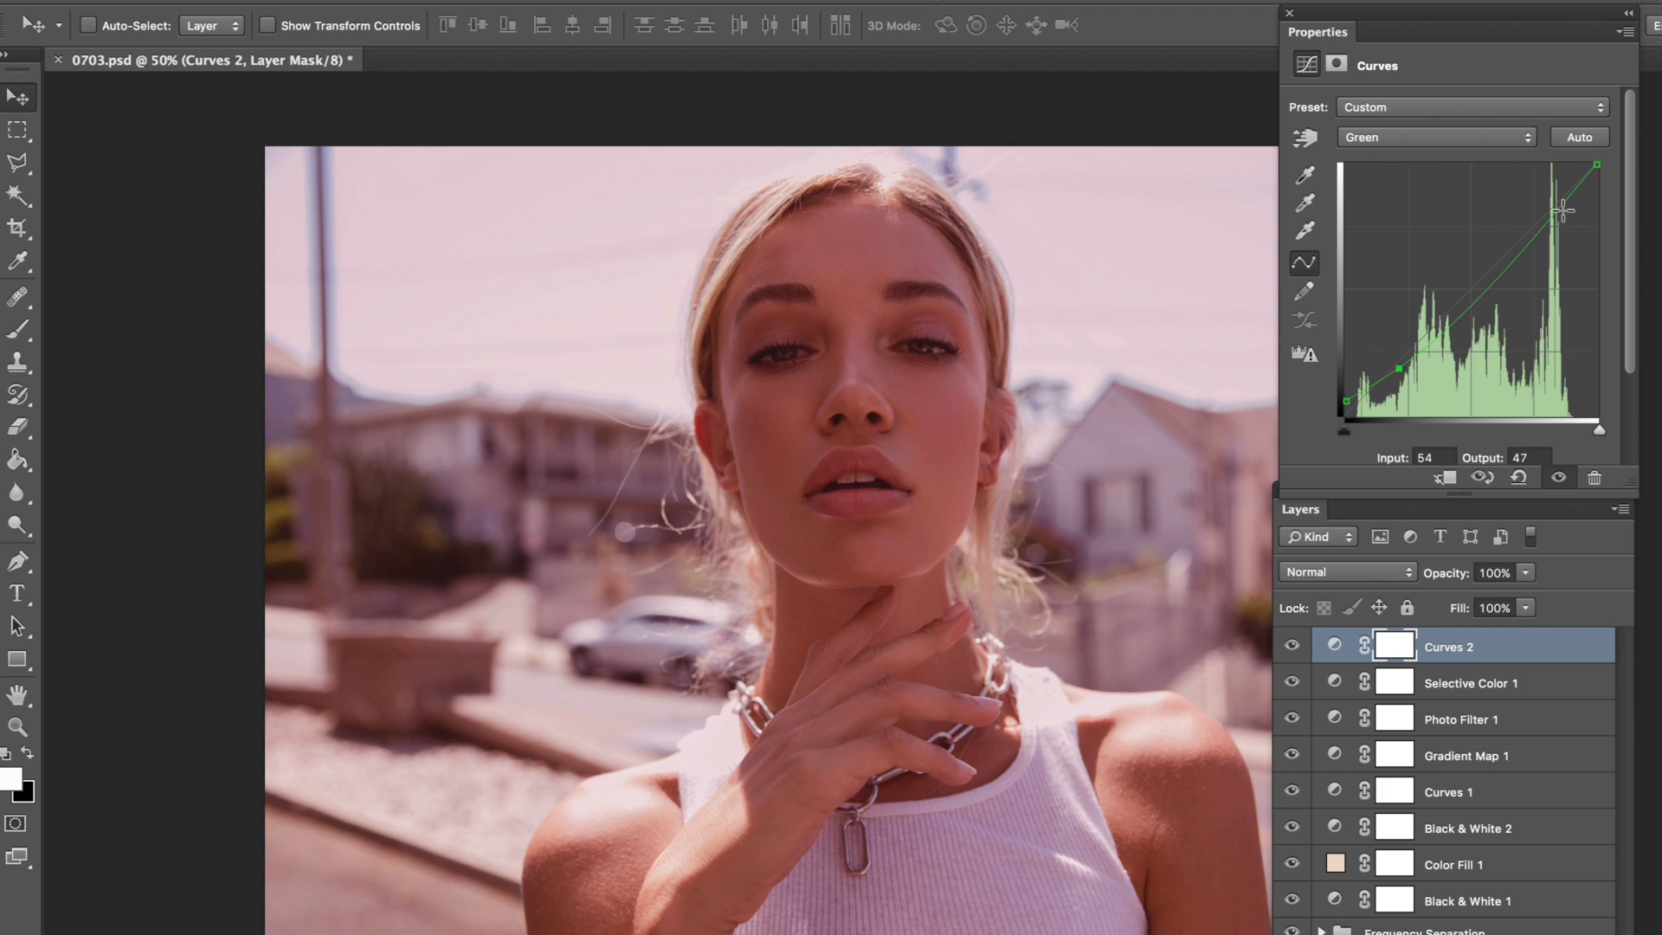
Step: Add highlight and midtone points to the Green curve and shift its black point to input 9, output 13
drag(1556, 216, 1556, 207)
click(1461, 305)
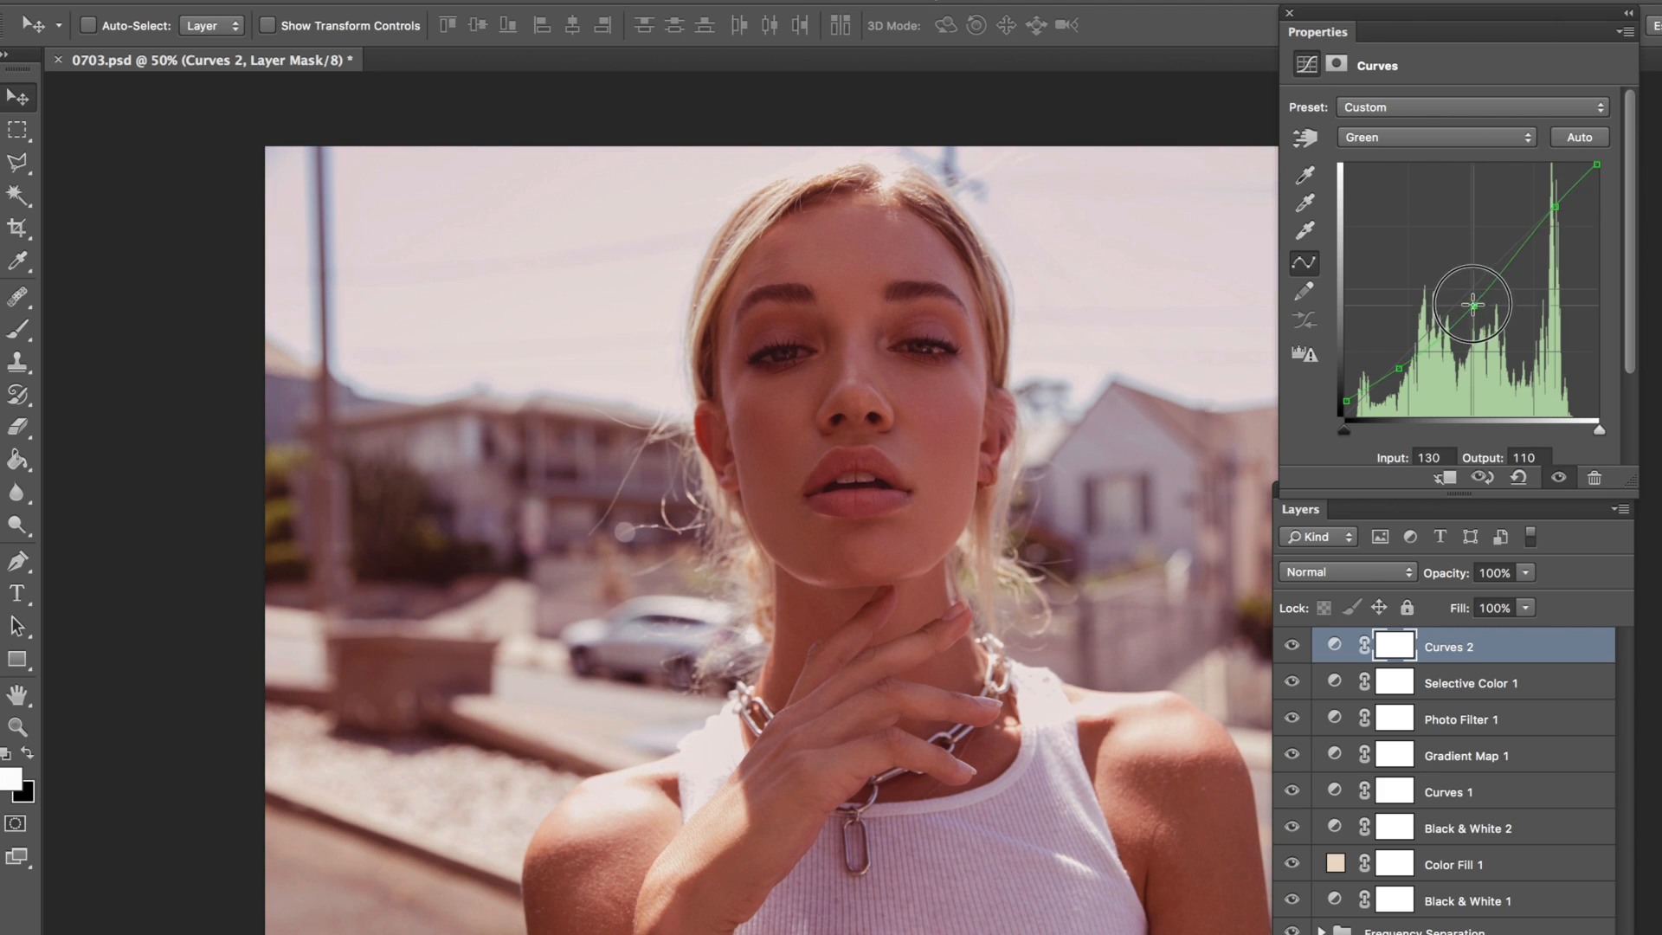
drag(1399, 370, 1355, 398)
click(1342, 398)
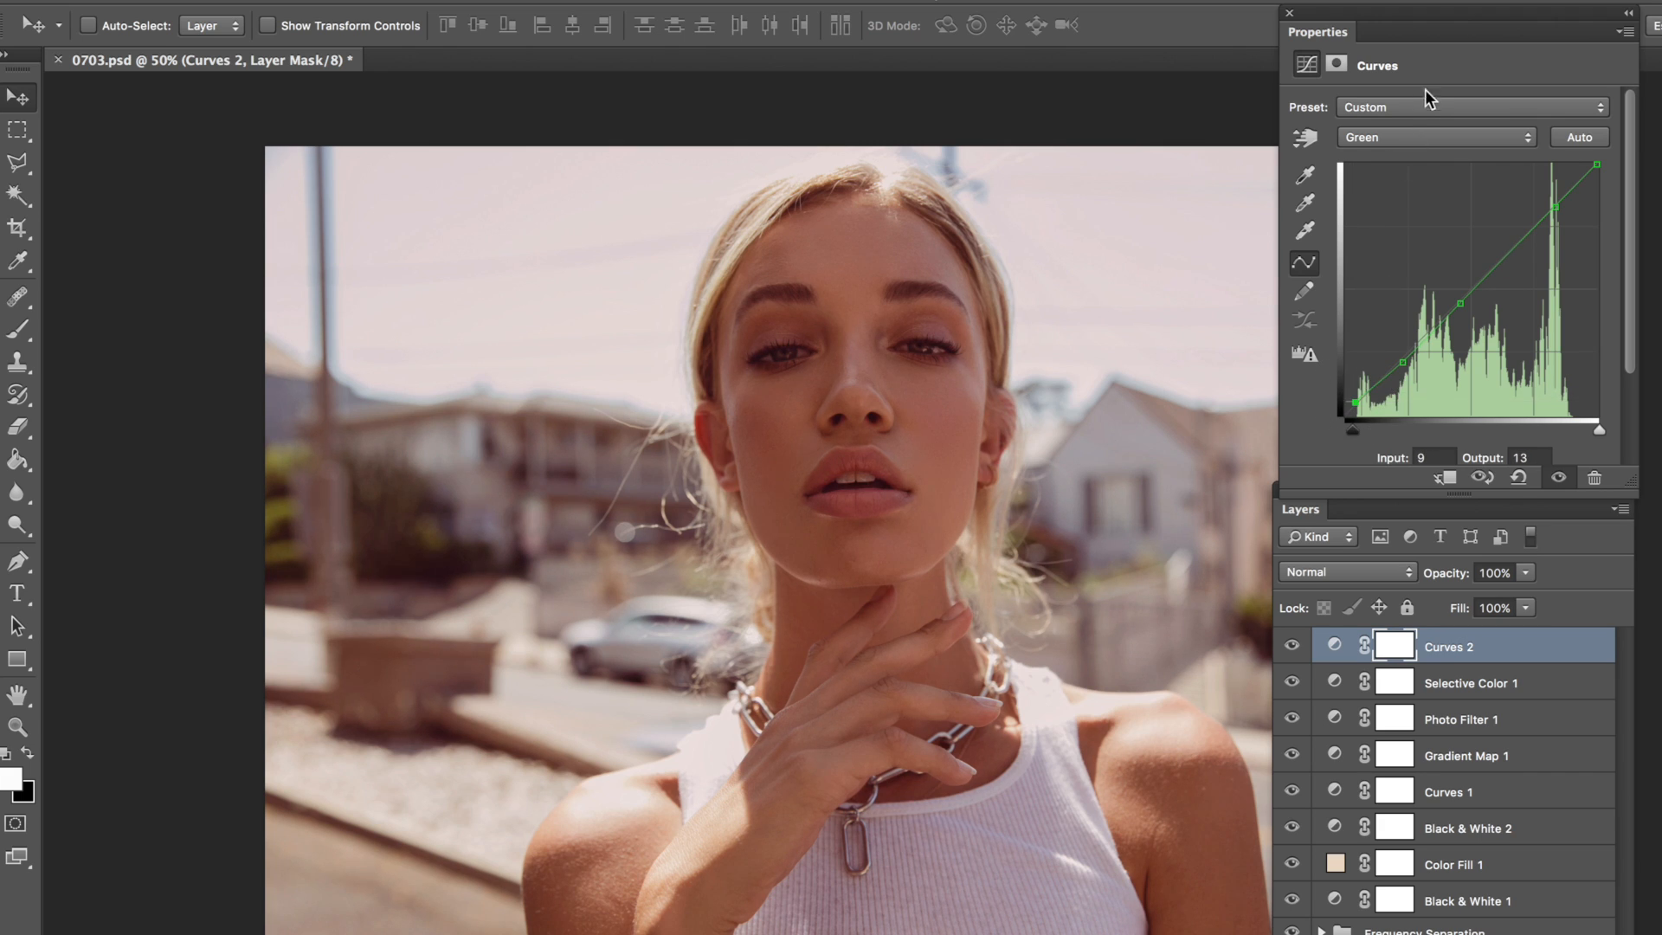
drag(1597, 165, 1607, 164)
Step: Lower the Blue curve's white point to output 242 and add a highlight point just below it
click(1401, 143)
click(1411, 155)
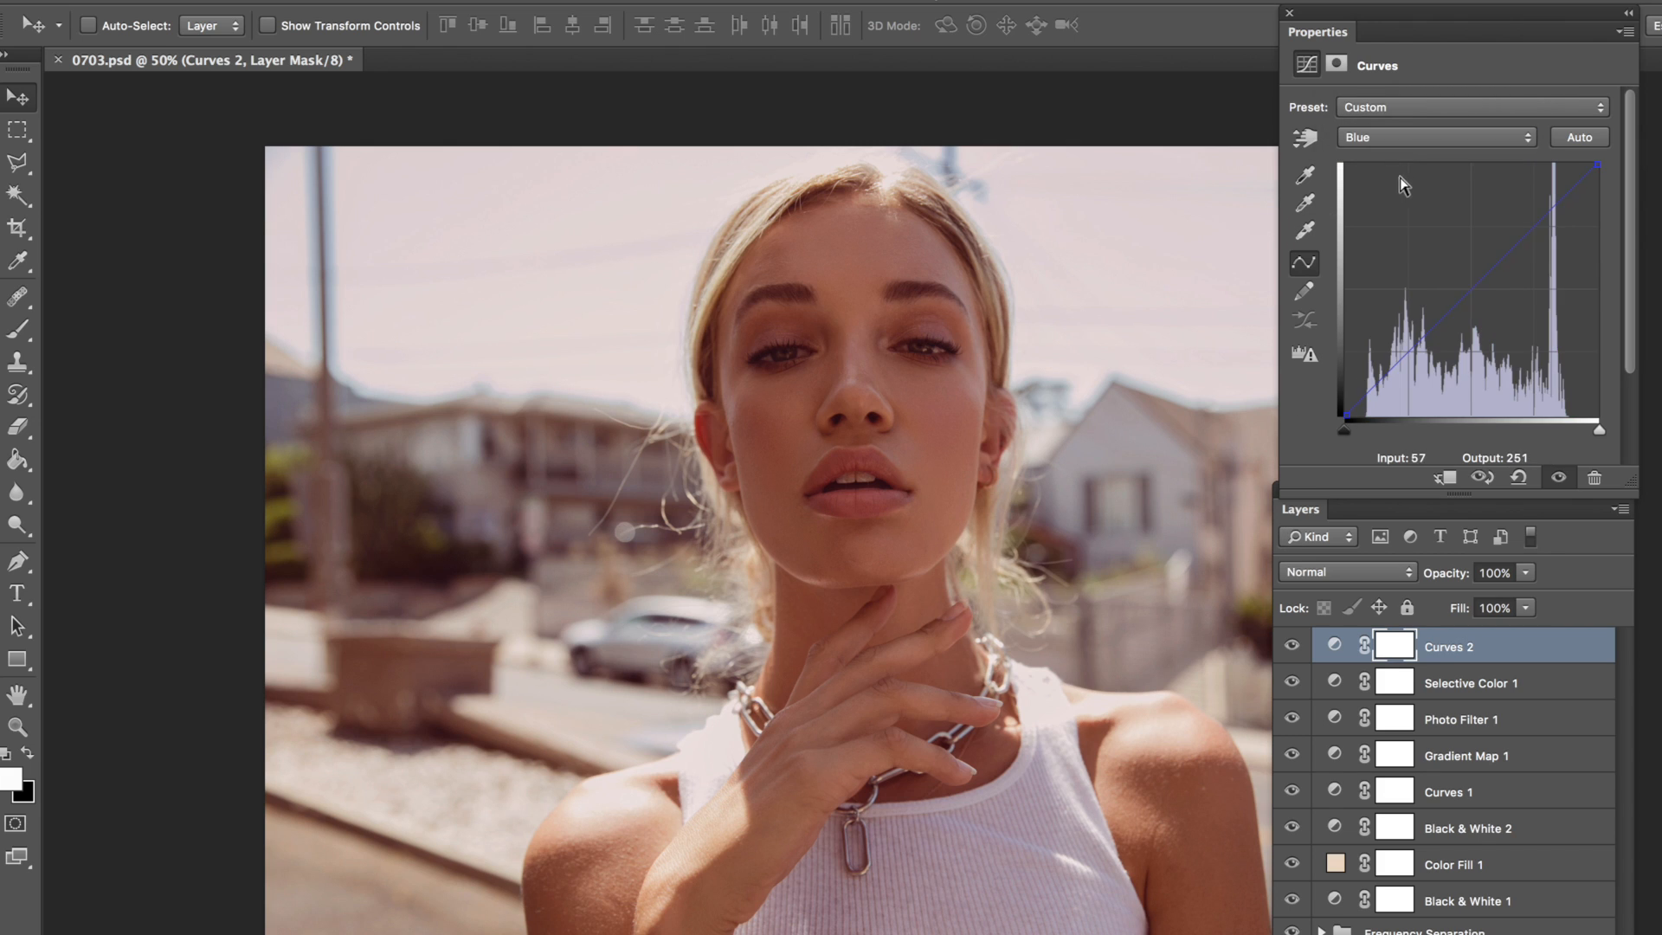
drag(1599, 164, 1593, 180)
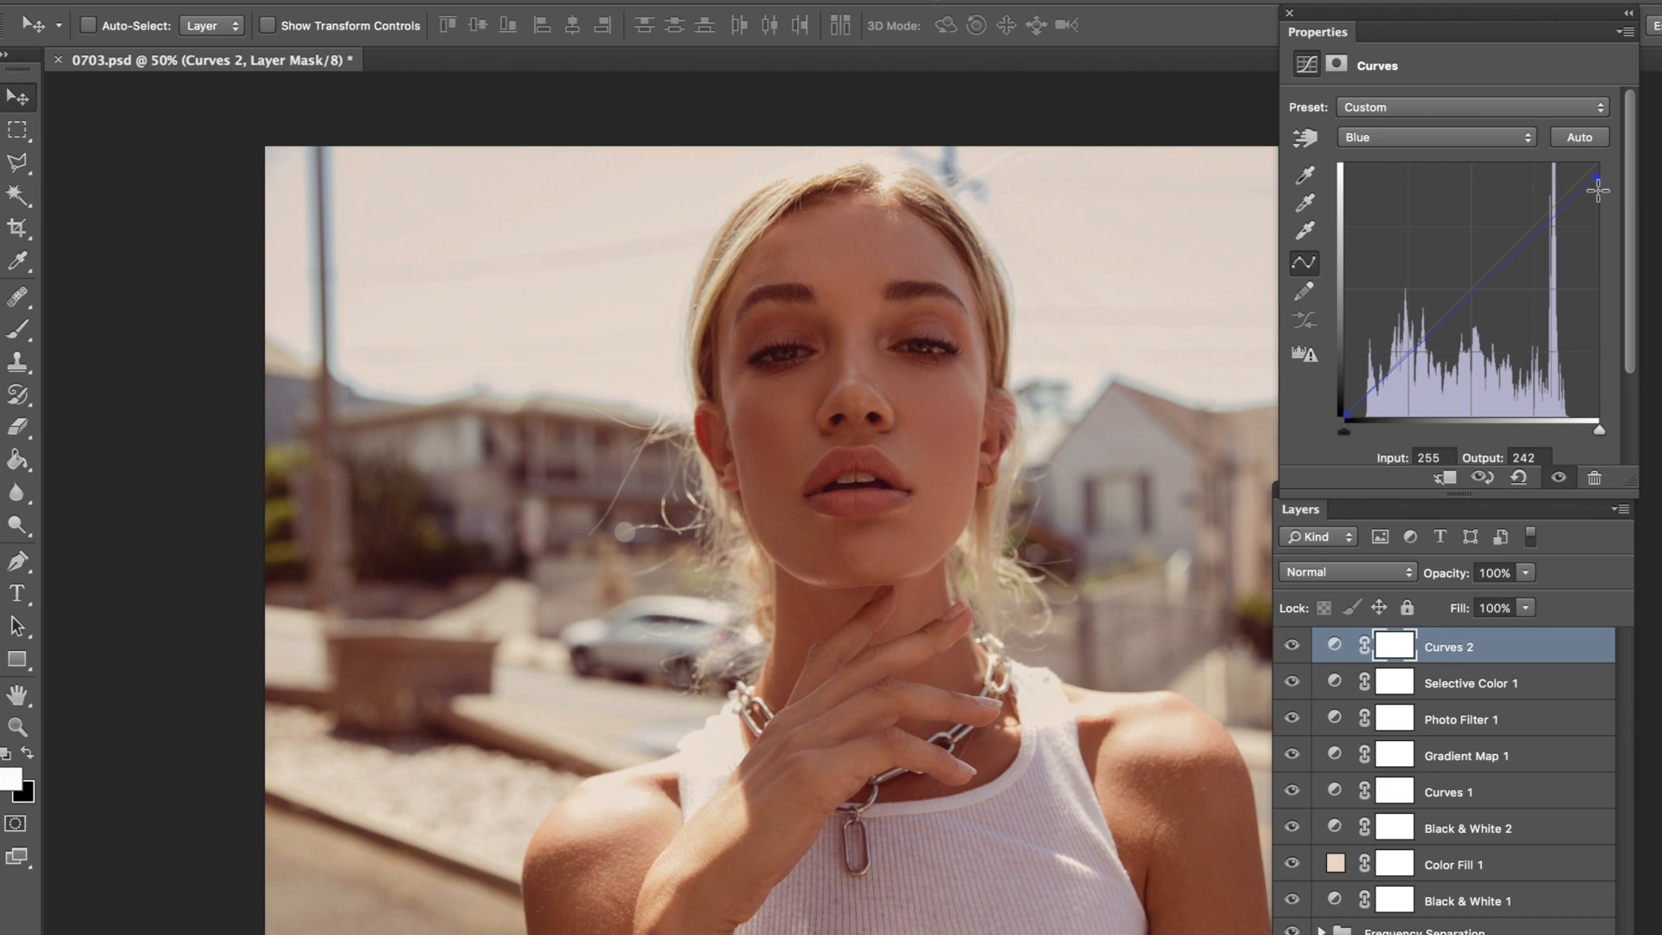
click(1544, 224)
drag(1542, 225, 1540, 230)
Step: Add midtone and shadow points to the Blue curve, set the highlight point to input 191, output 190, and raise the white point slightly
click(1434, 331)
mouse_move(1347, 416)
mouse_down()
mouse_move(1361, 414)
mouse_move(1351, 385)
mouse_move(1348, 416)
mouse_up()
click(1382, 380)
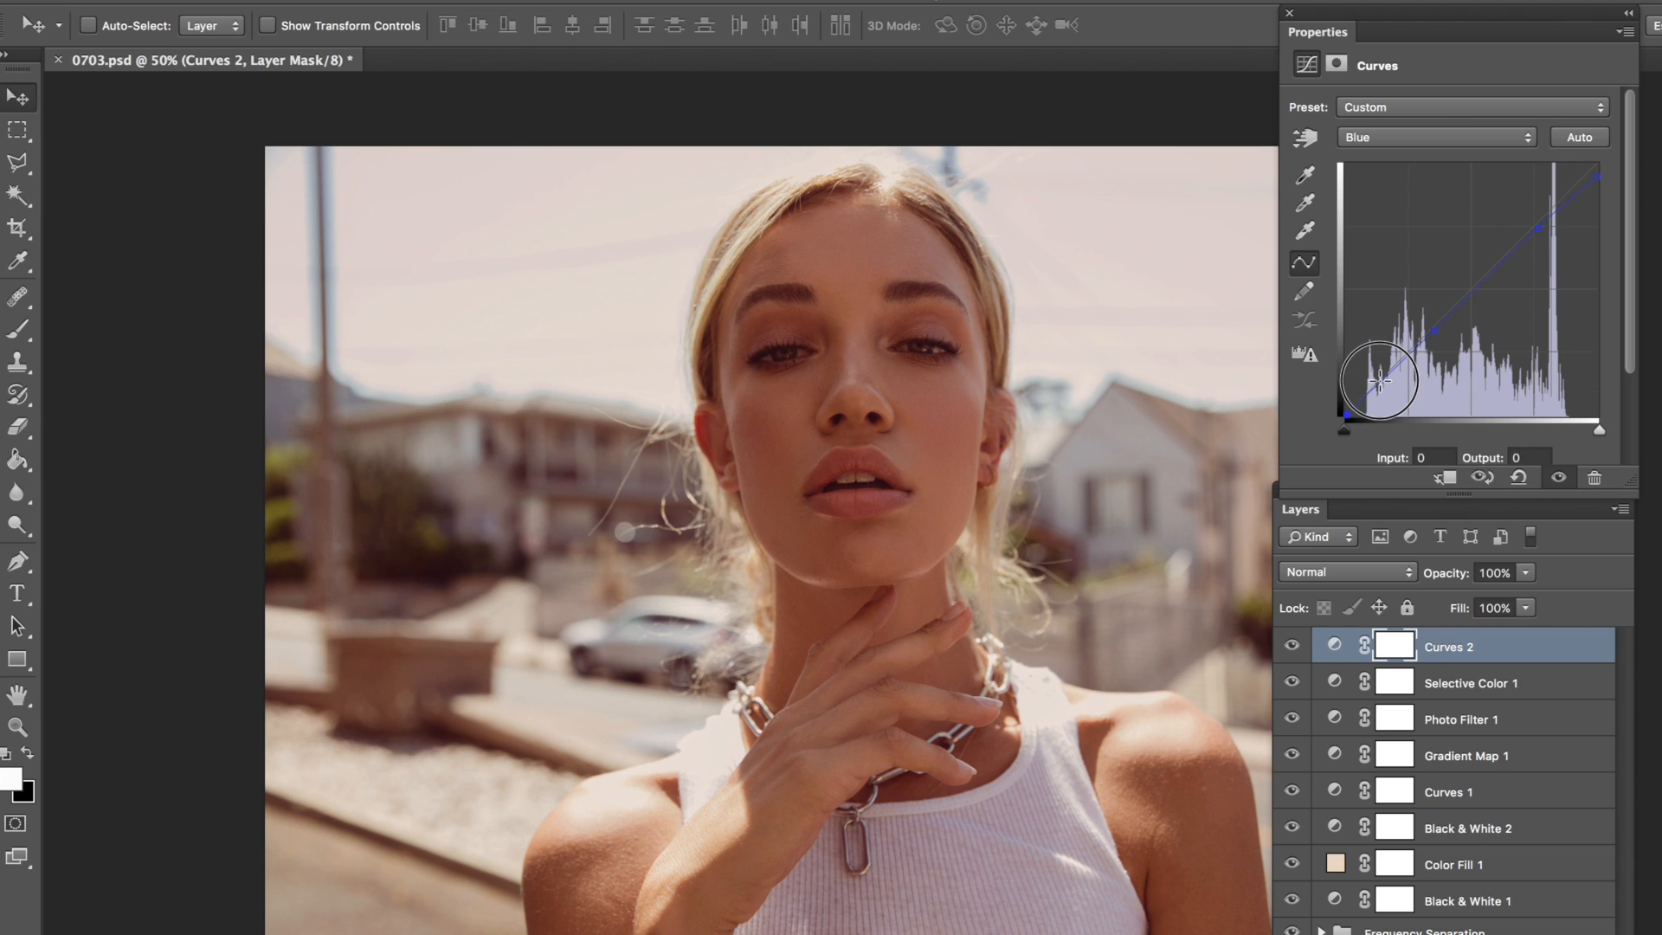
drag(1384, 381, 1384, 380)
drag(1347, 417, 1343, 421)
drag(1535, 229, 1536, 225)
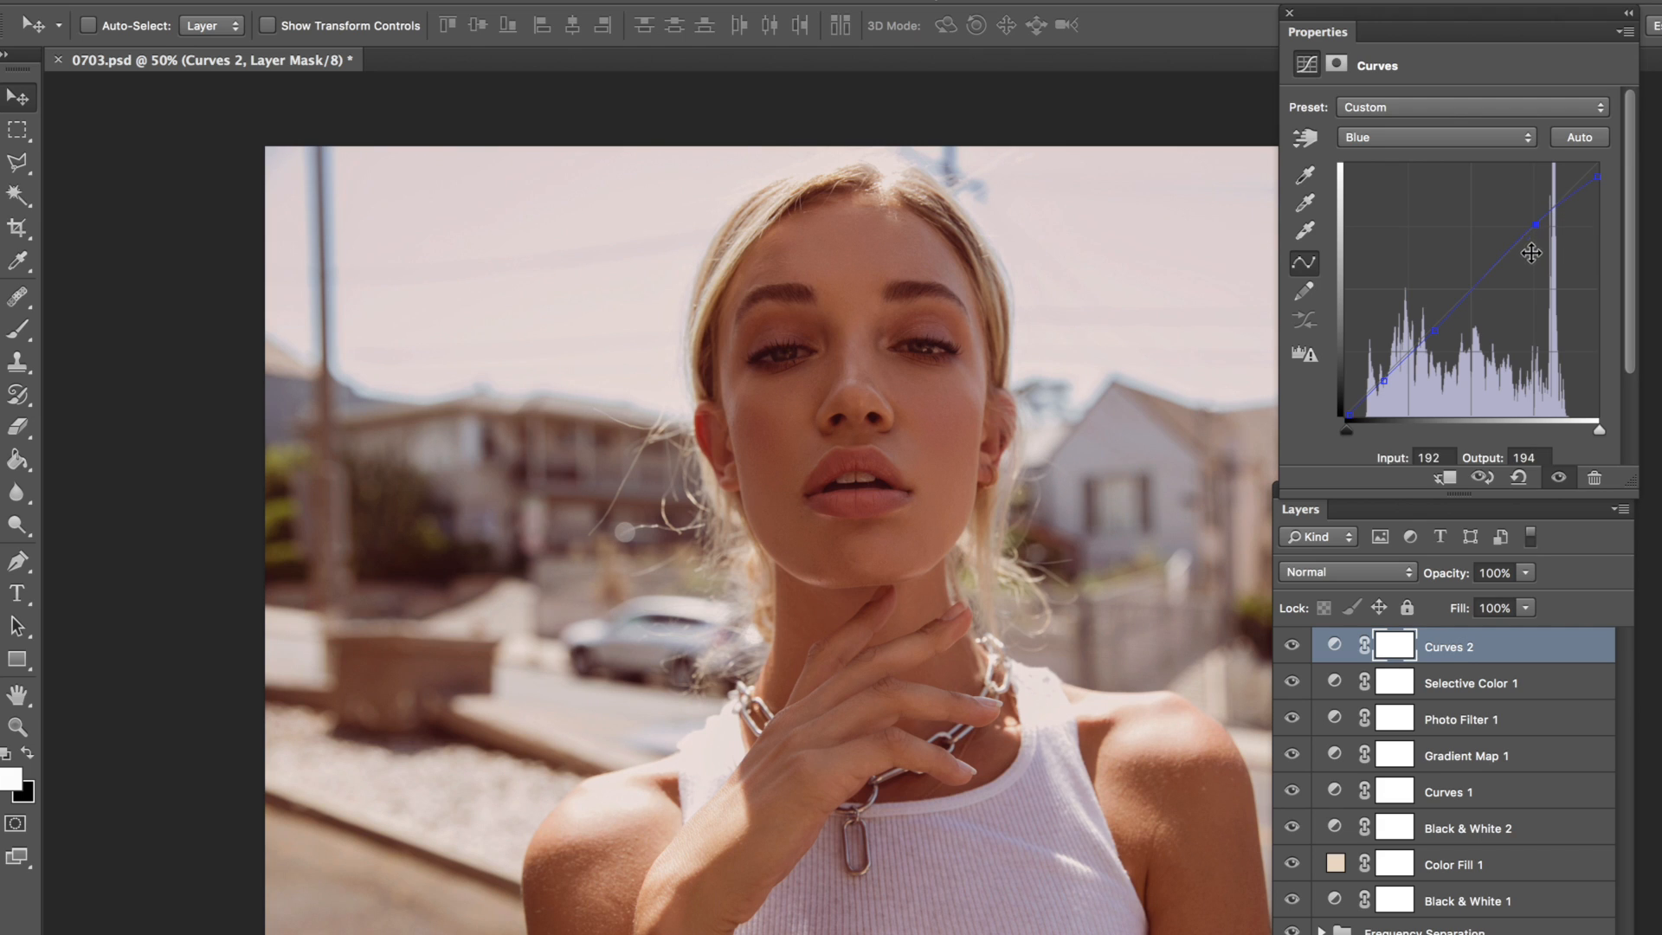
drag(1597, 178, 1598, 172)
drag(1528, 237, 1530, 234)
Step: Toggle the Curves 2 layer's visibility repeatedly to compare the portrait with and without the Green and Blue curve changes
click(1299, 645)
click(1298, 645)
click(1299, 645)
click(1299, 646)
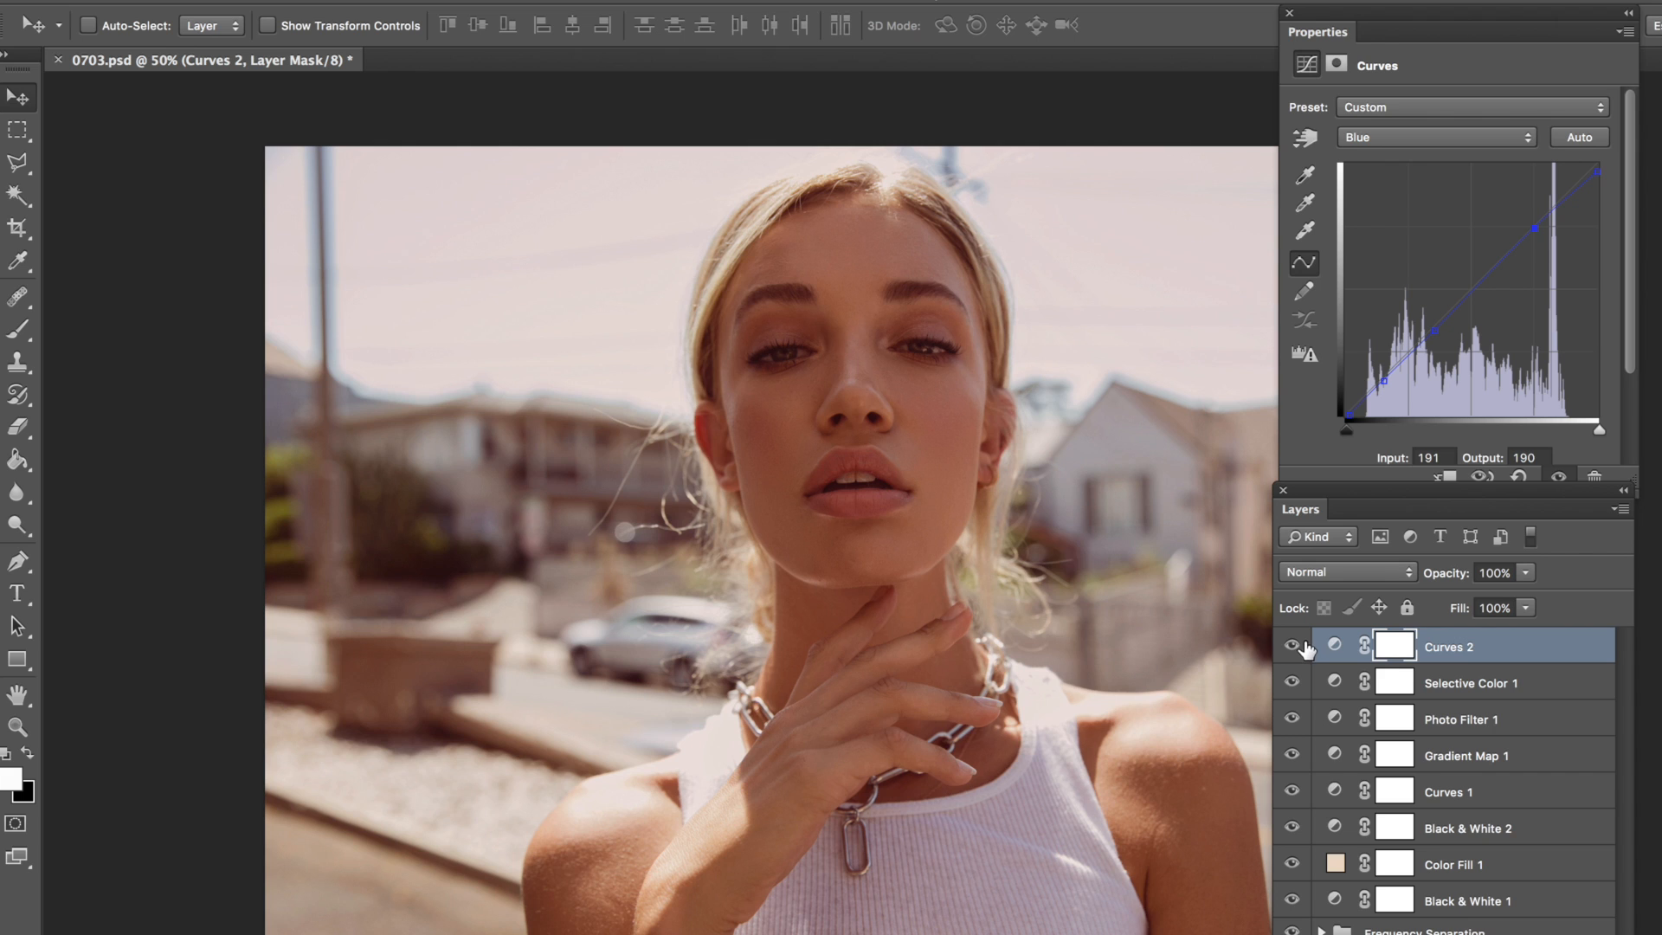
click(1294, 648)
click(1292, 645)
Step: Compare the portrait with and without the Selective Color layer and reduce that layer's opacity to 72%
click(1293, 683)
click(1293, 683)
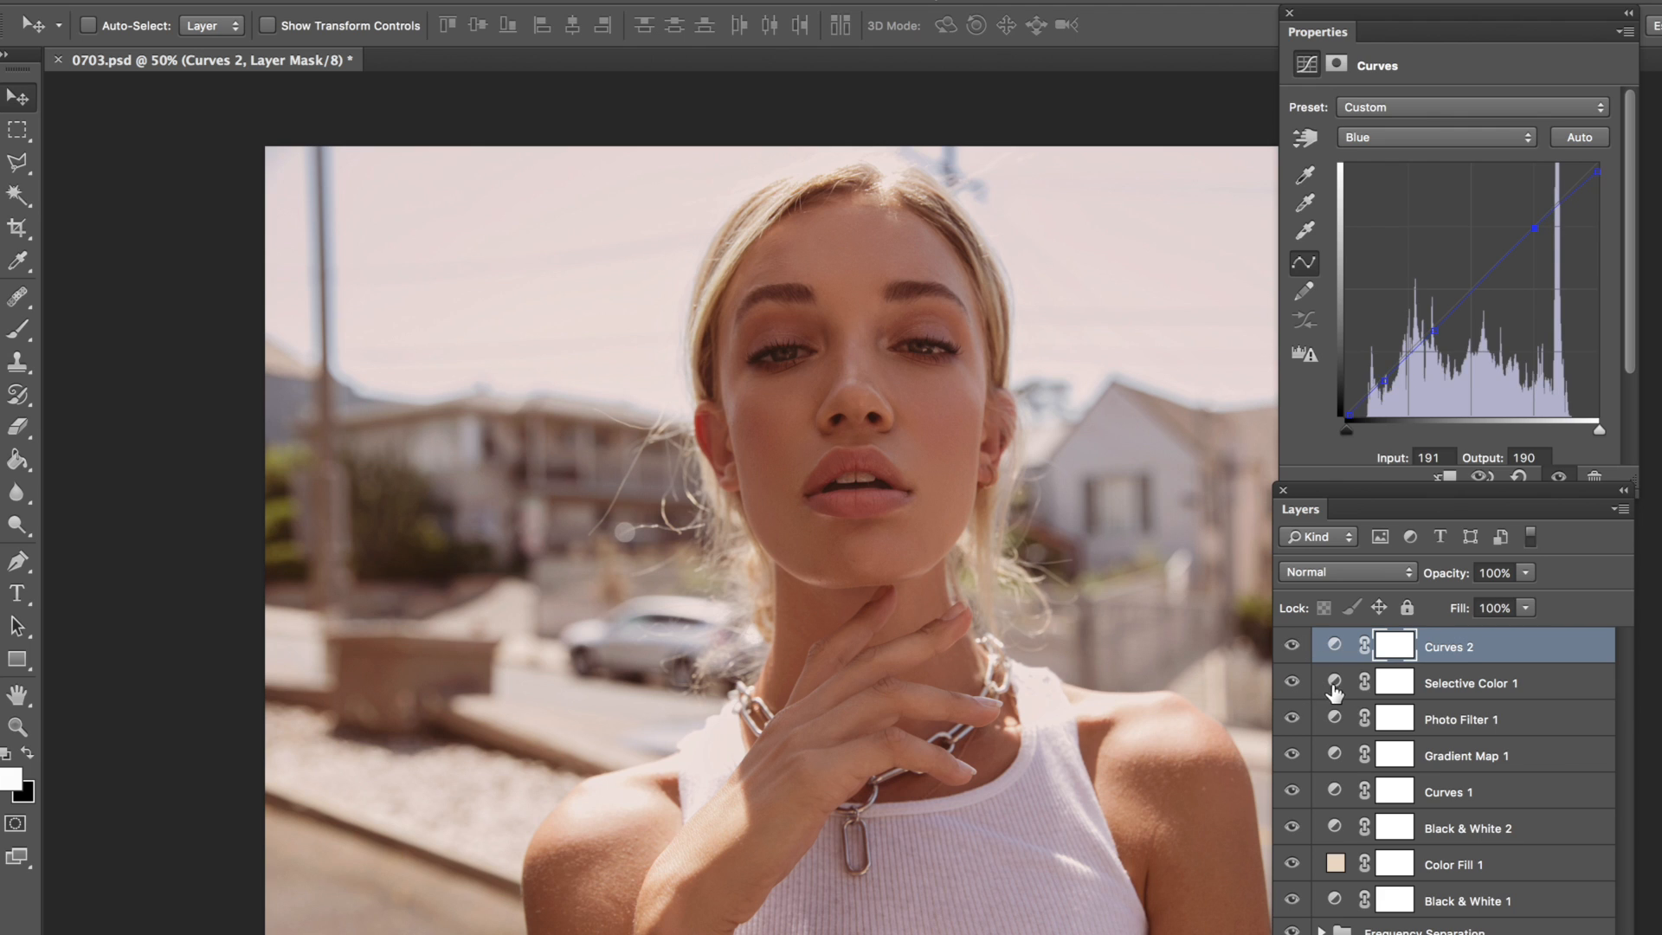
click(1333, 690)
drag(1440, 580, 1428, 575)
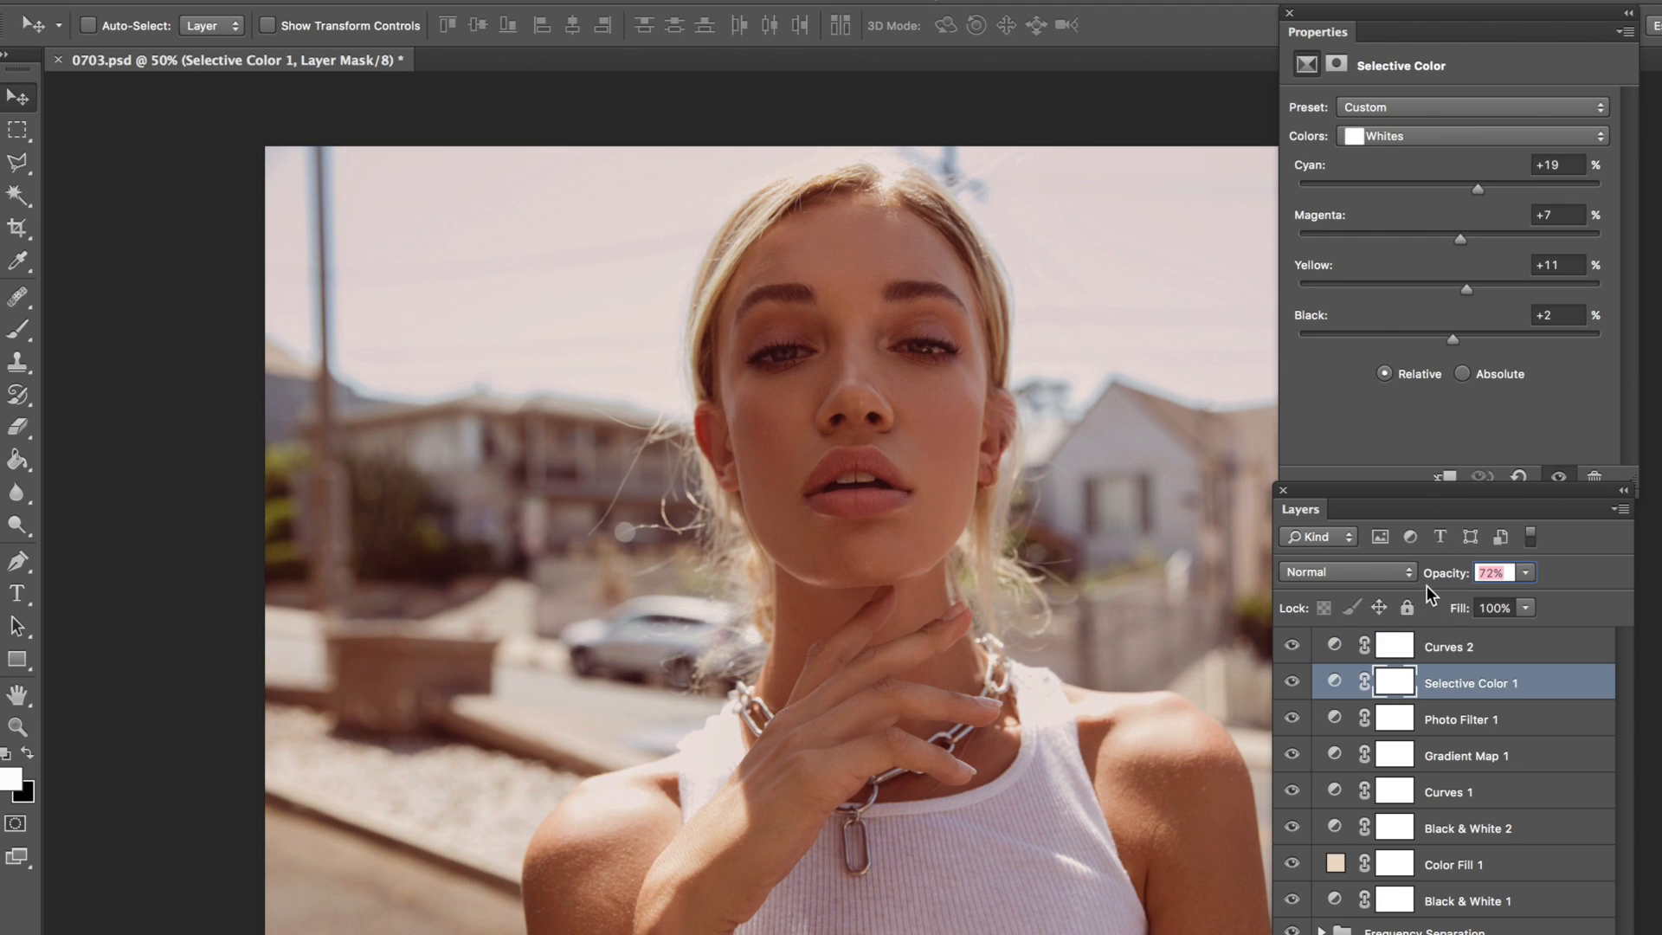
key(Return)
Step: Check the Photo Filter layer's effect by hiding and showing it, and fine-tune its opacity around 47%
click(1294, 718)
click(1294, 718)
click(1337, 728)
drag(1442, 574, 1459, 582)
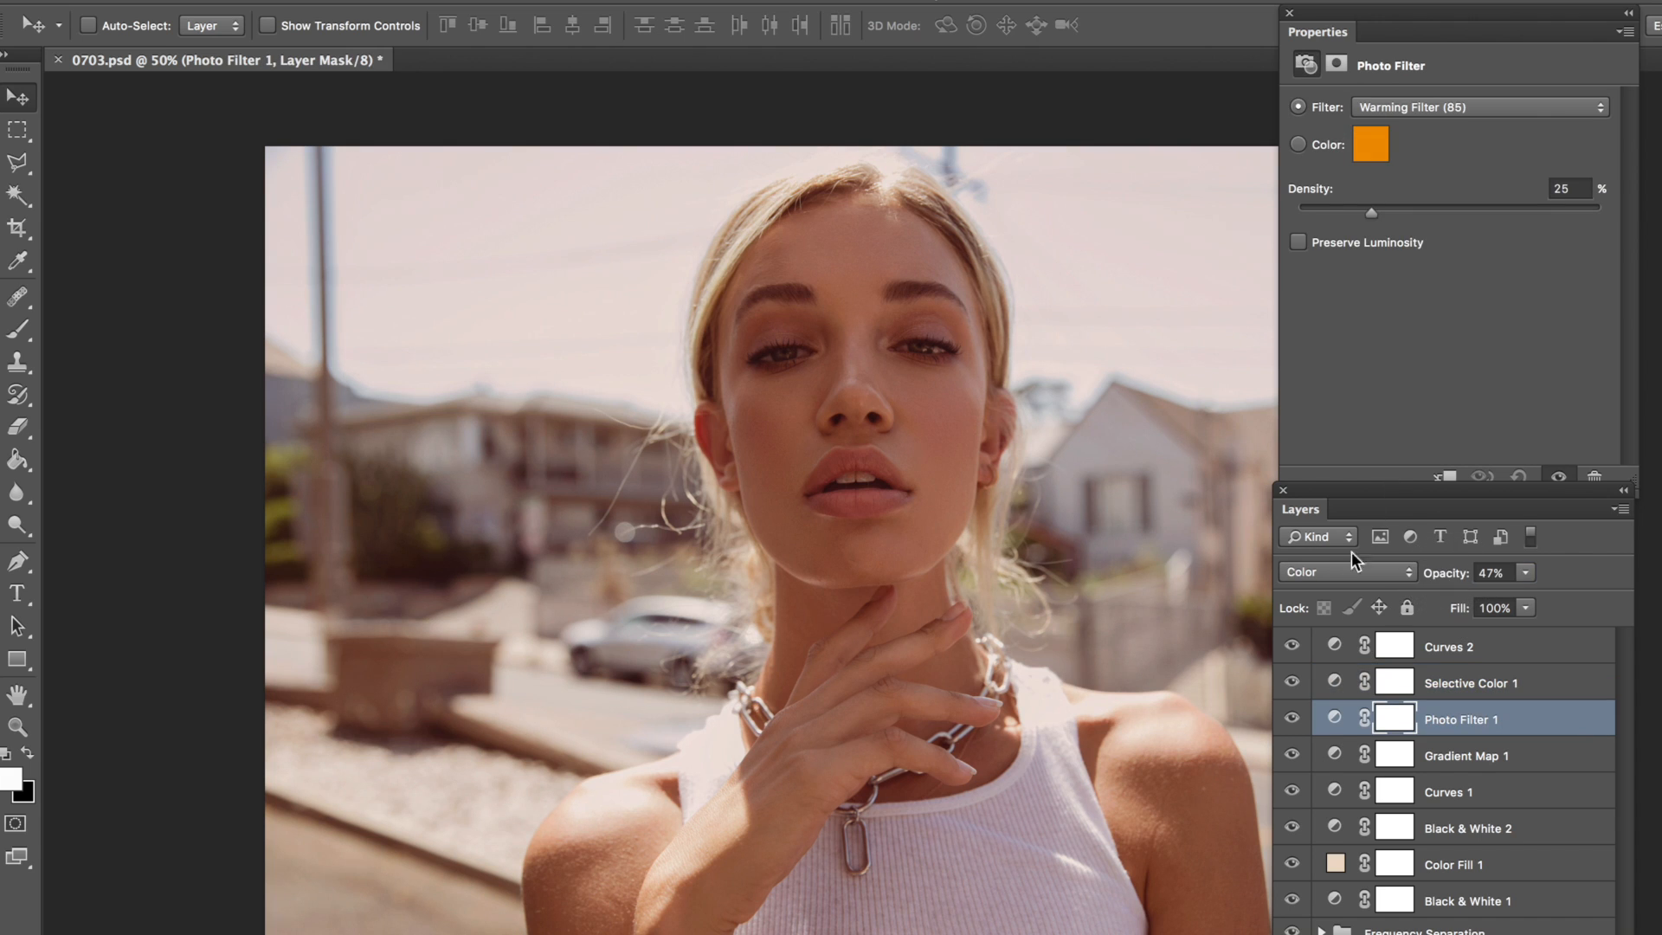
drag(1446, 571, 1439, 573)
Step: Review the Gradient Map 1 and Curves 1 layers' effect on the portrait by hiding and showing each one
click(1303, 757)
click(1299, 759)
click(1337, 767)
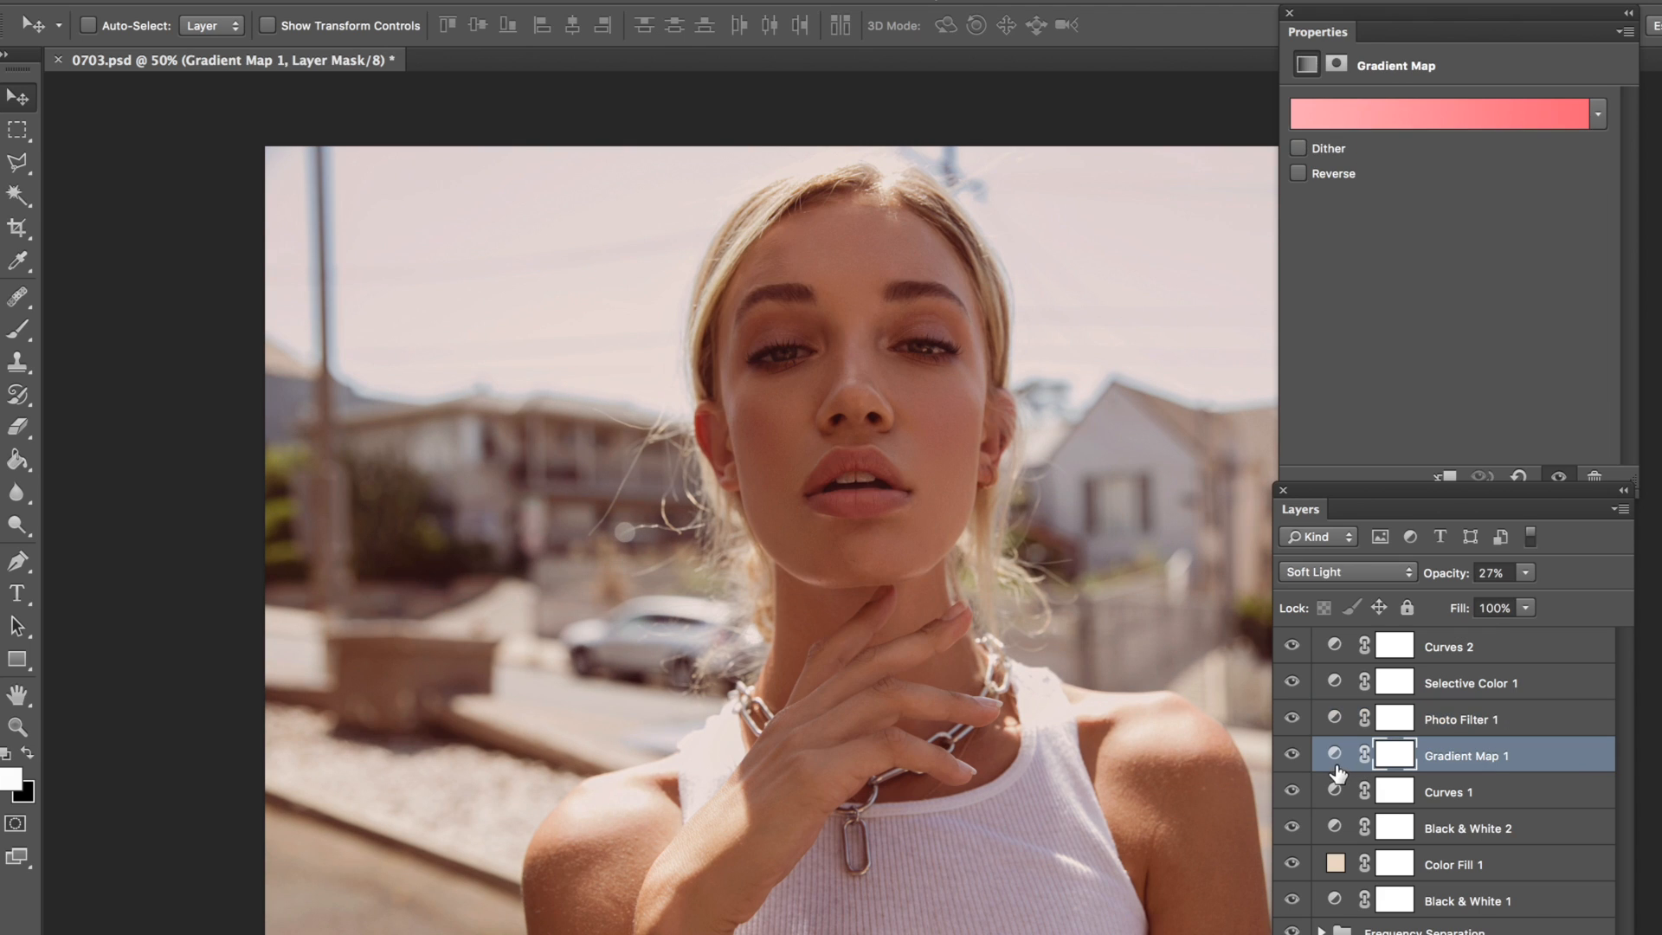
click(1292, 755)
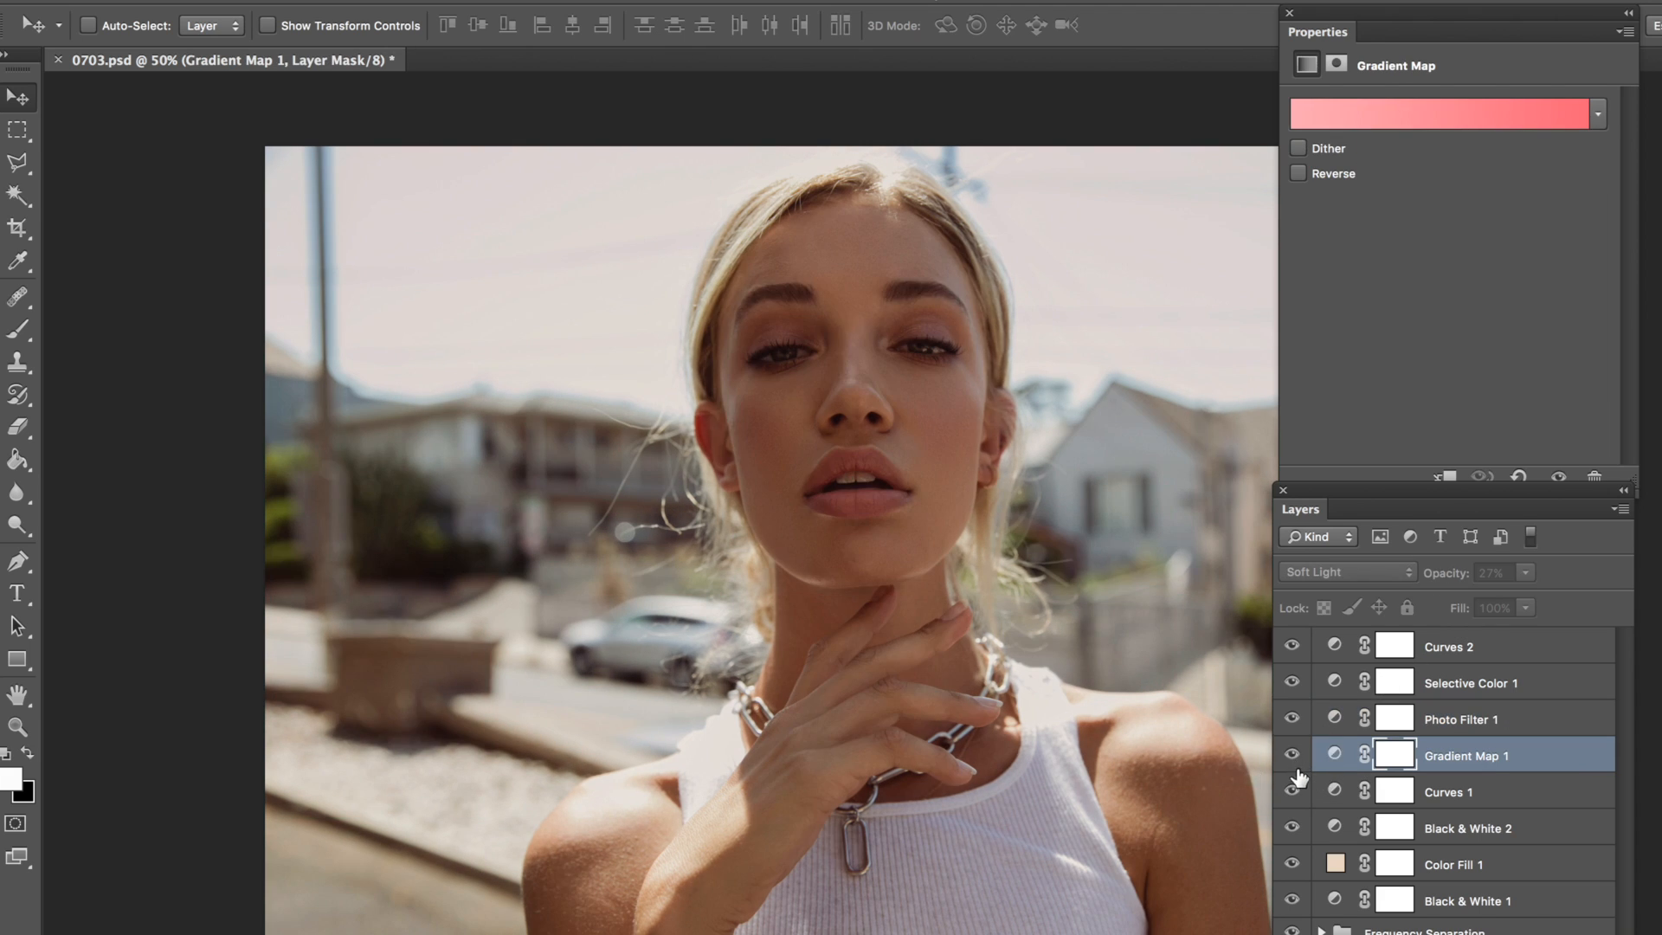
click(1294, 755)
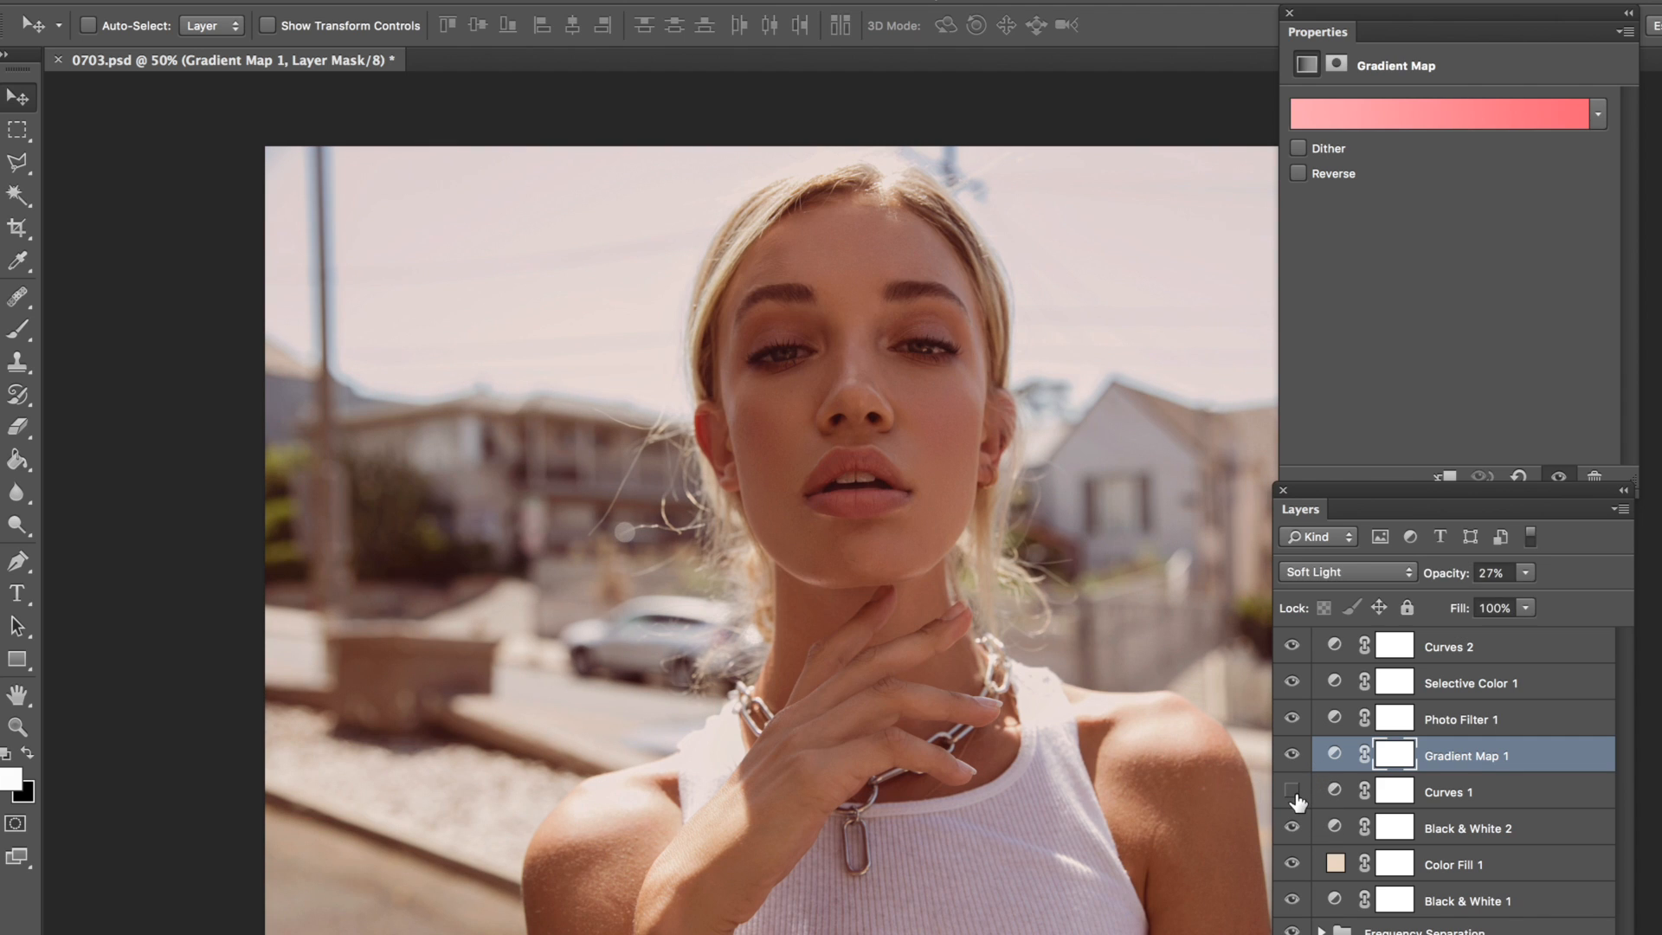
click(1294, 791)
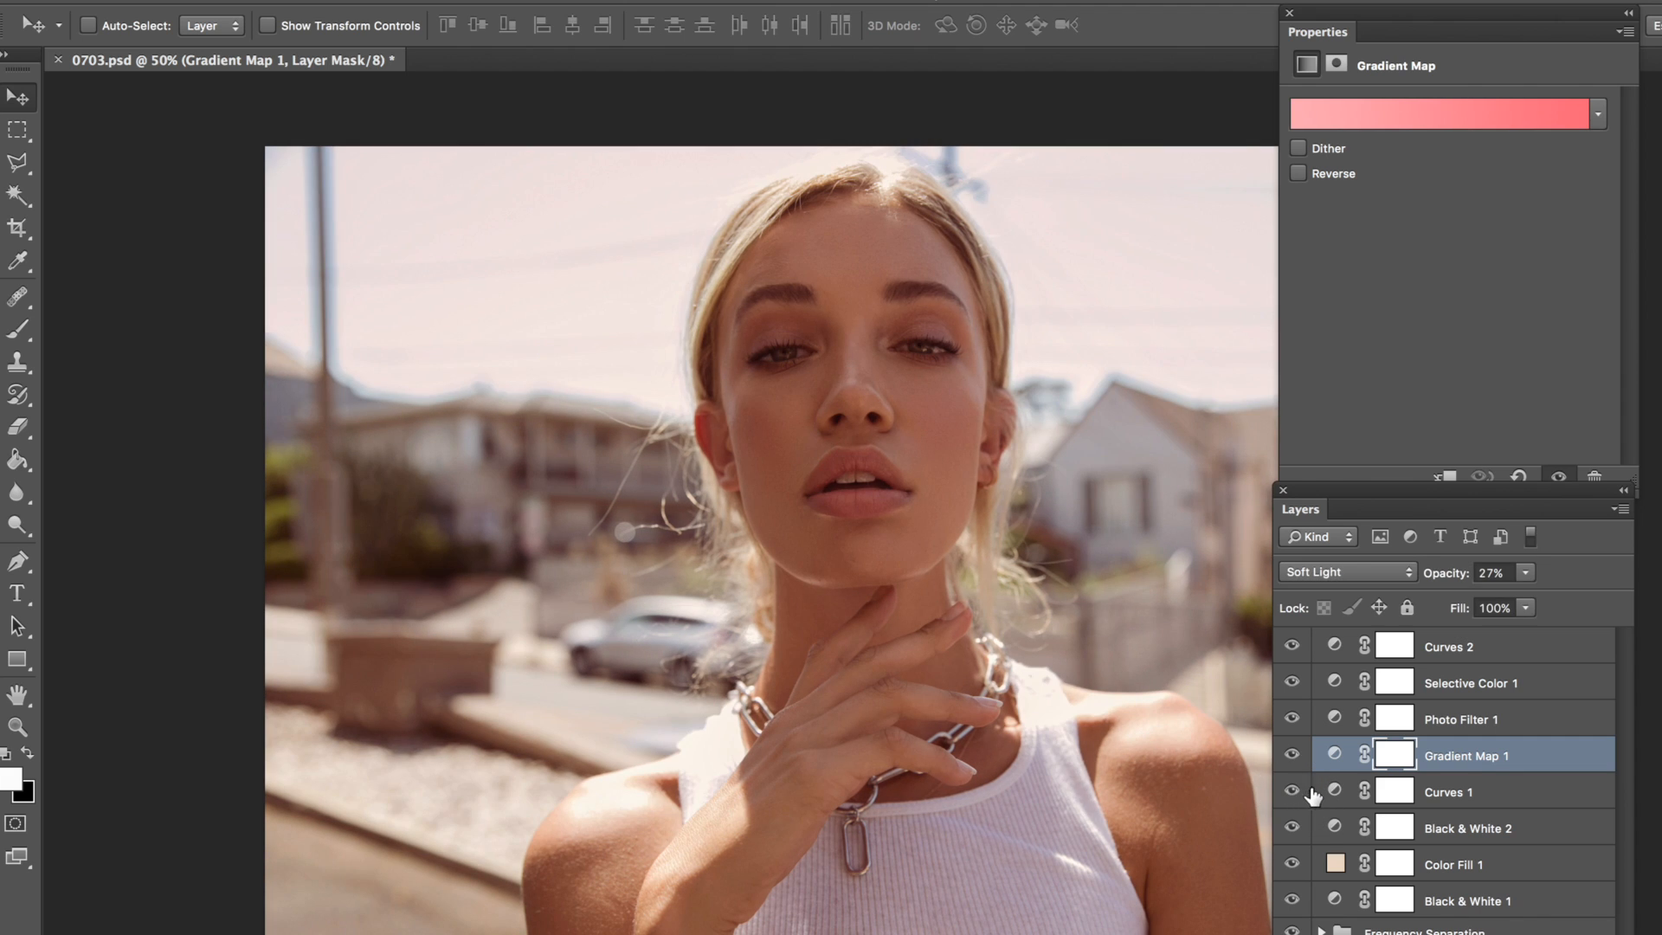
click(1292, 790)
click(1312, 796)
Step: Review the effect of the Black & White 2, Color Fill 1 and Black & White 1 layers by toggling their visibility
click(1292, 827)
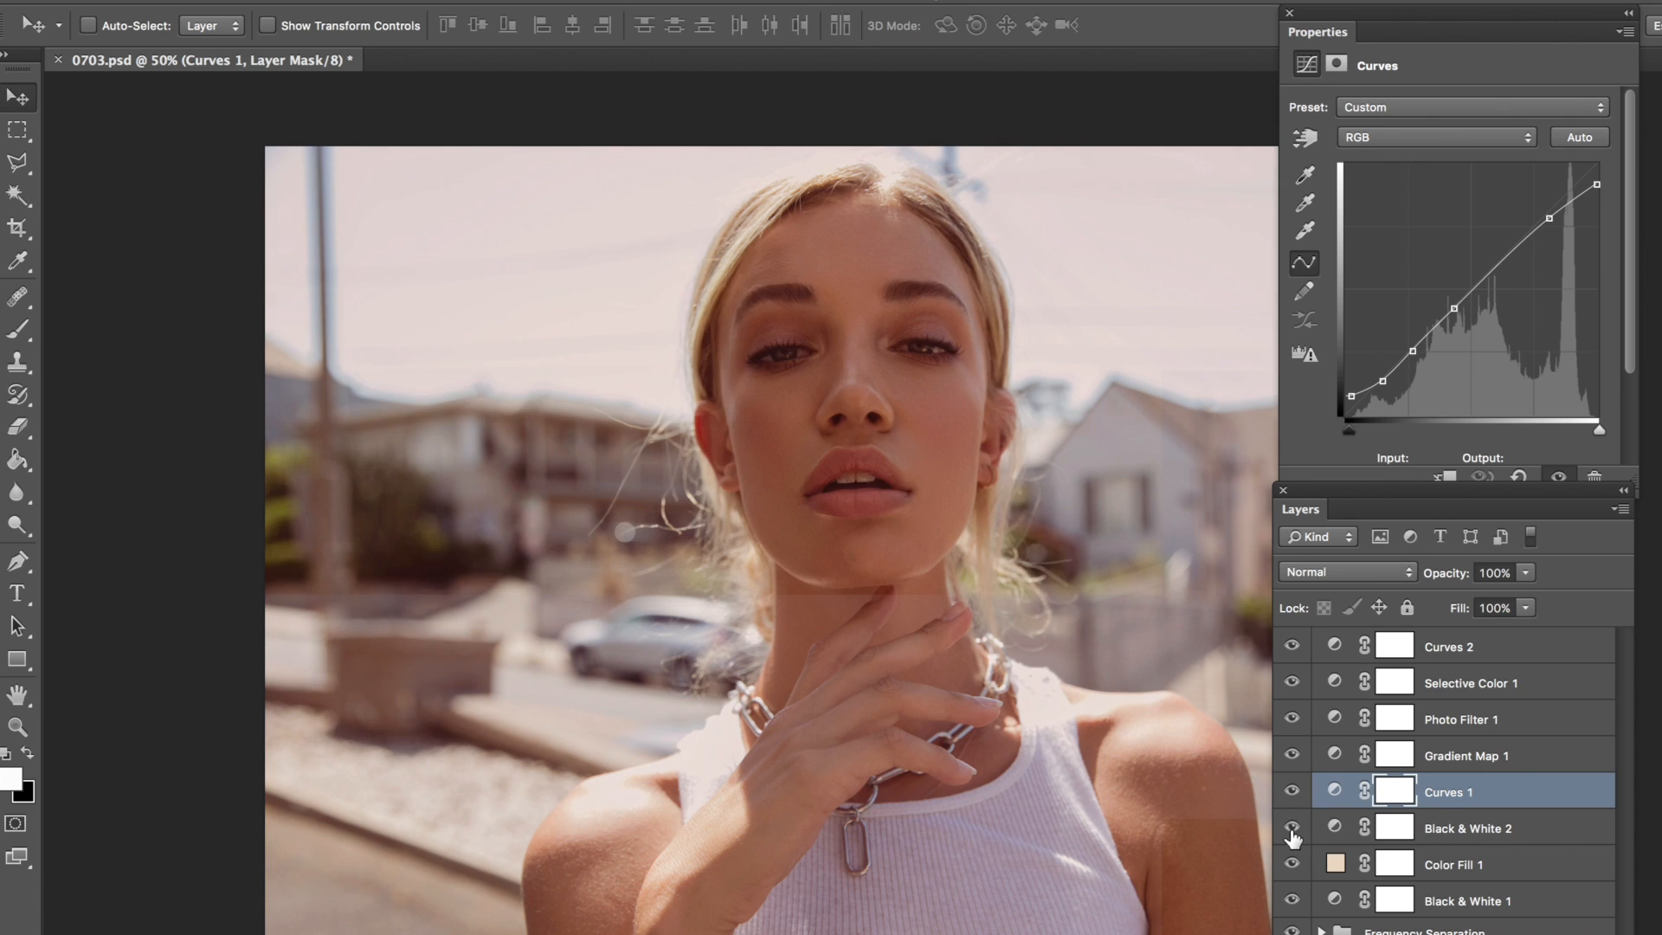
click(1292, 866)
click(1294, 867)
click(1298, 900)
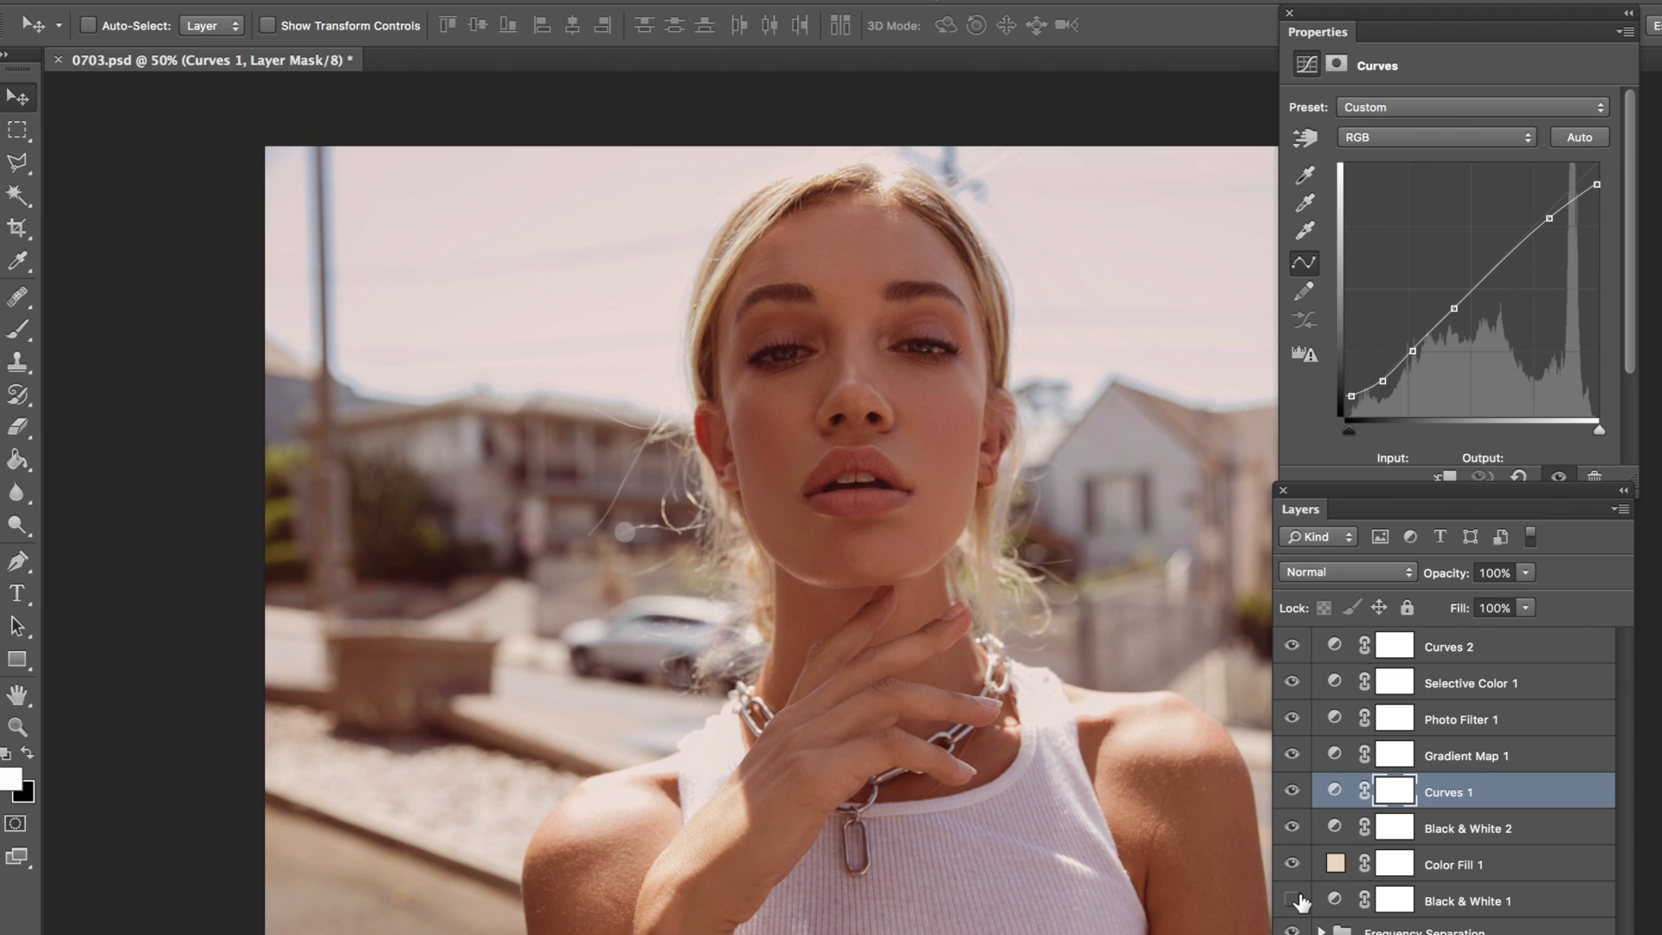
click(1297, 900)
click(1335, 903)
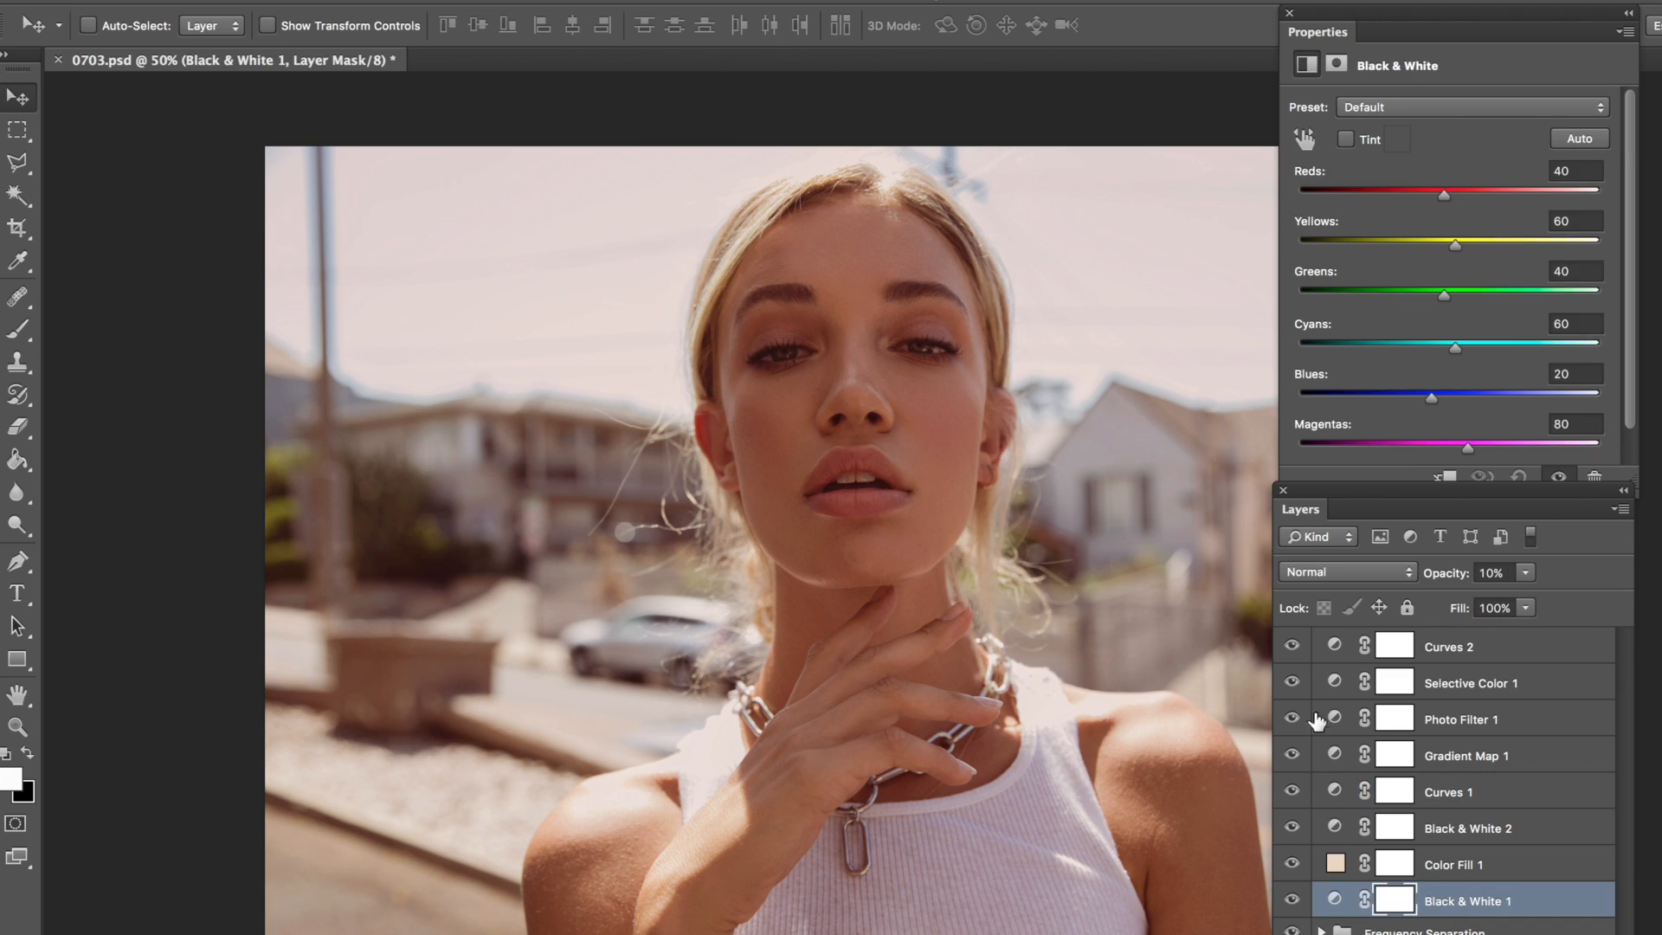
Step: Group all the color grading layers from Curves 2 down to Black & White 1
click(1329, 660)
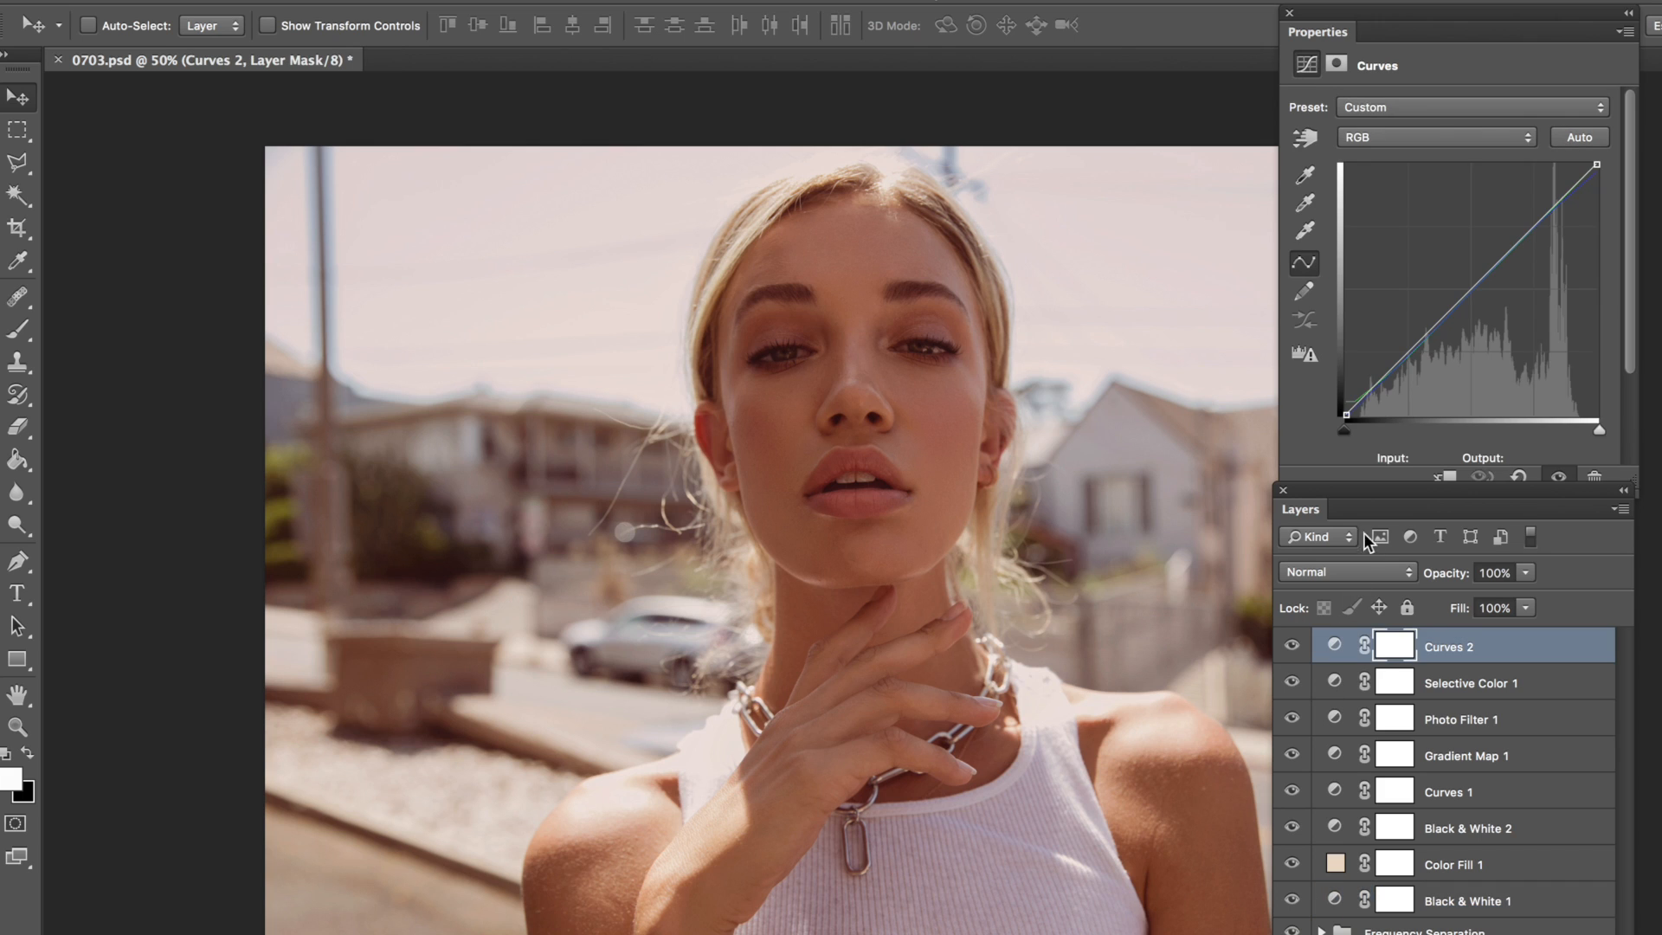
drag(1301, 514, 1245, 519)
shift+click(1444, 908)
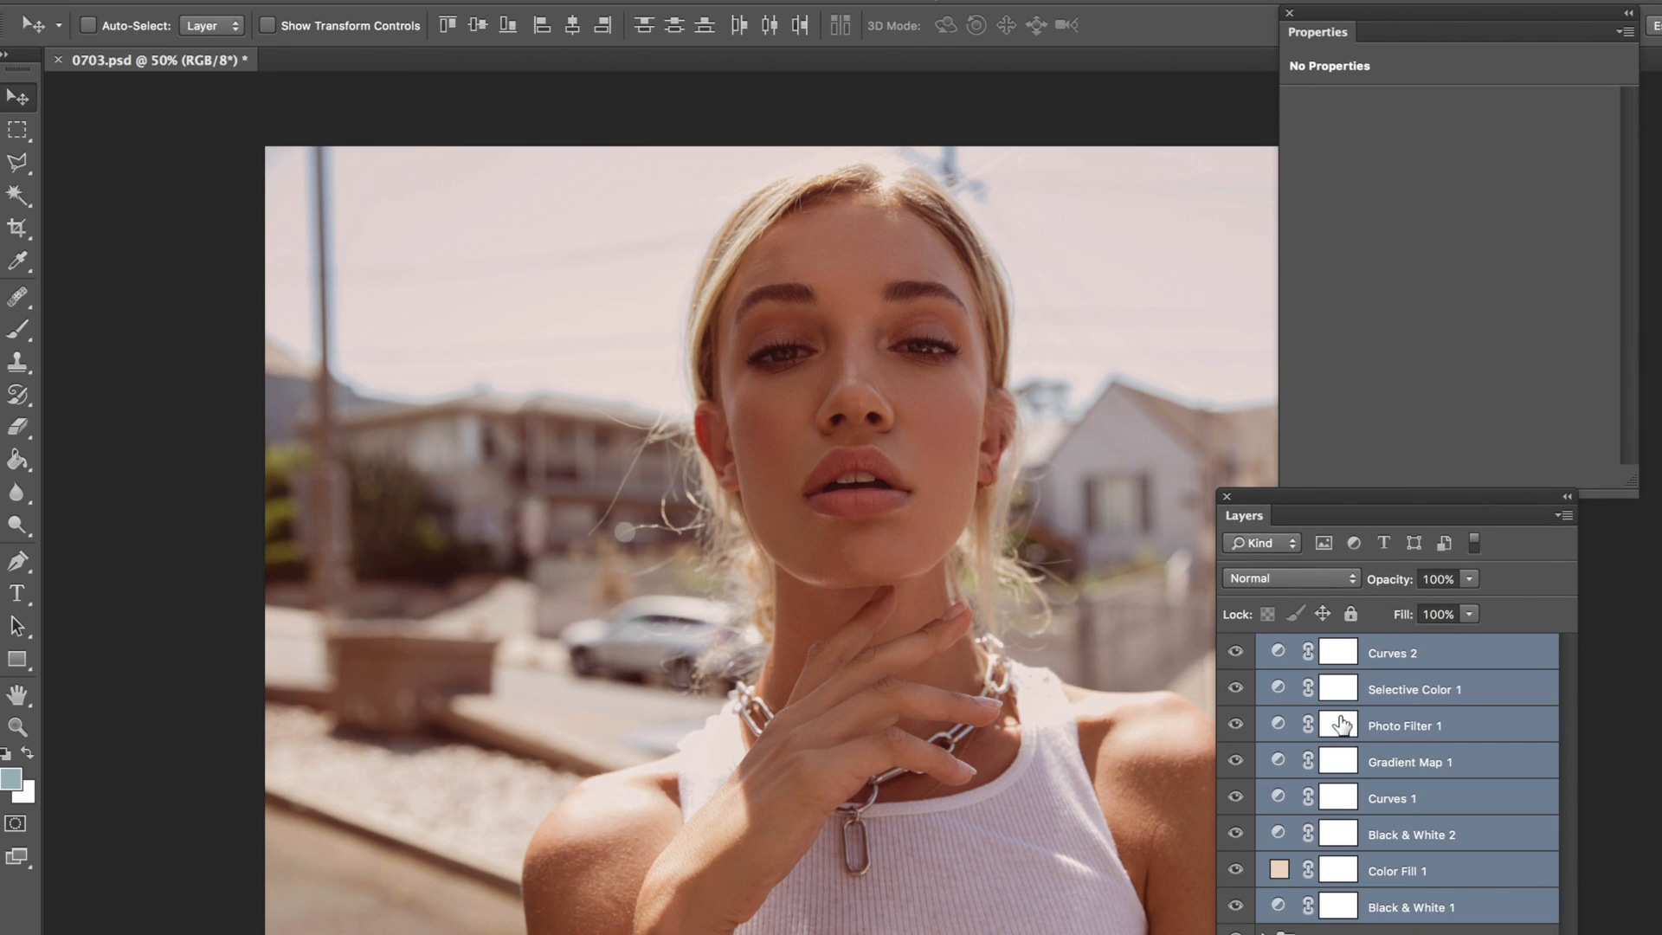
key(ctrl+g)
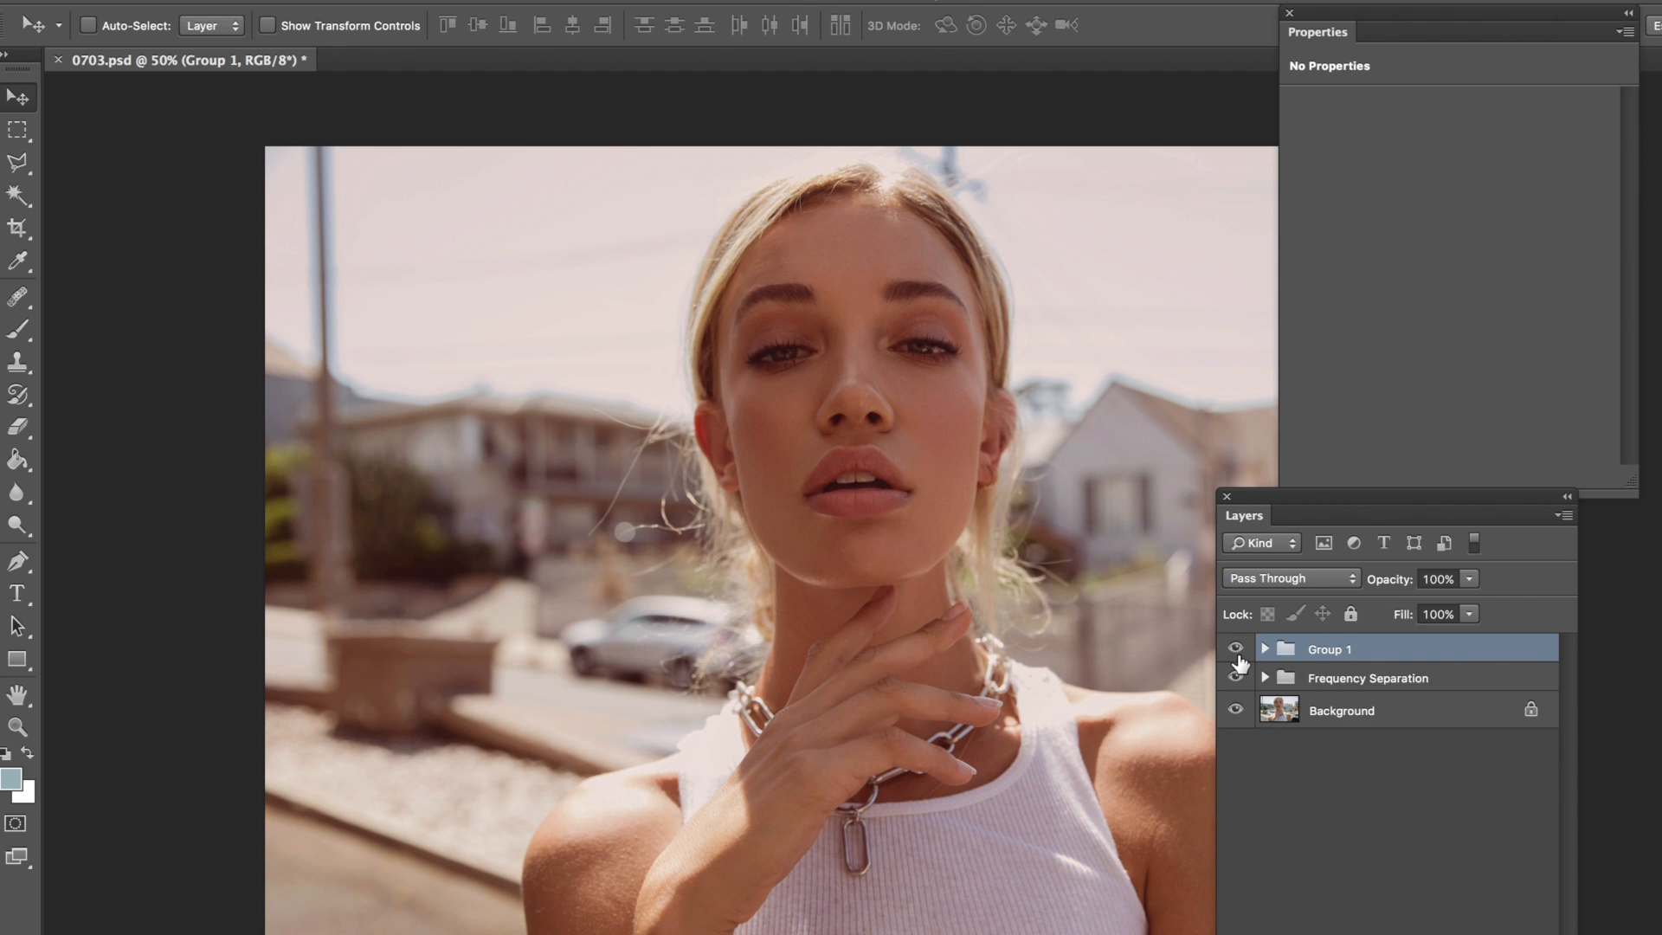
Step: Move the floating panels clear of the portrait and toggle the color grading group to compare the image before and after grading
click(1235, 651)
click(1235, 649)
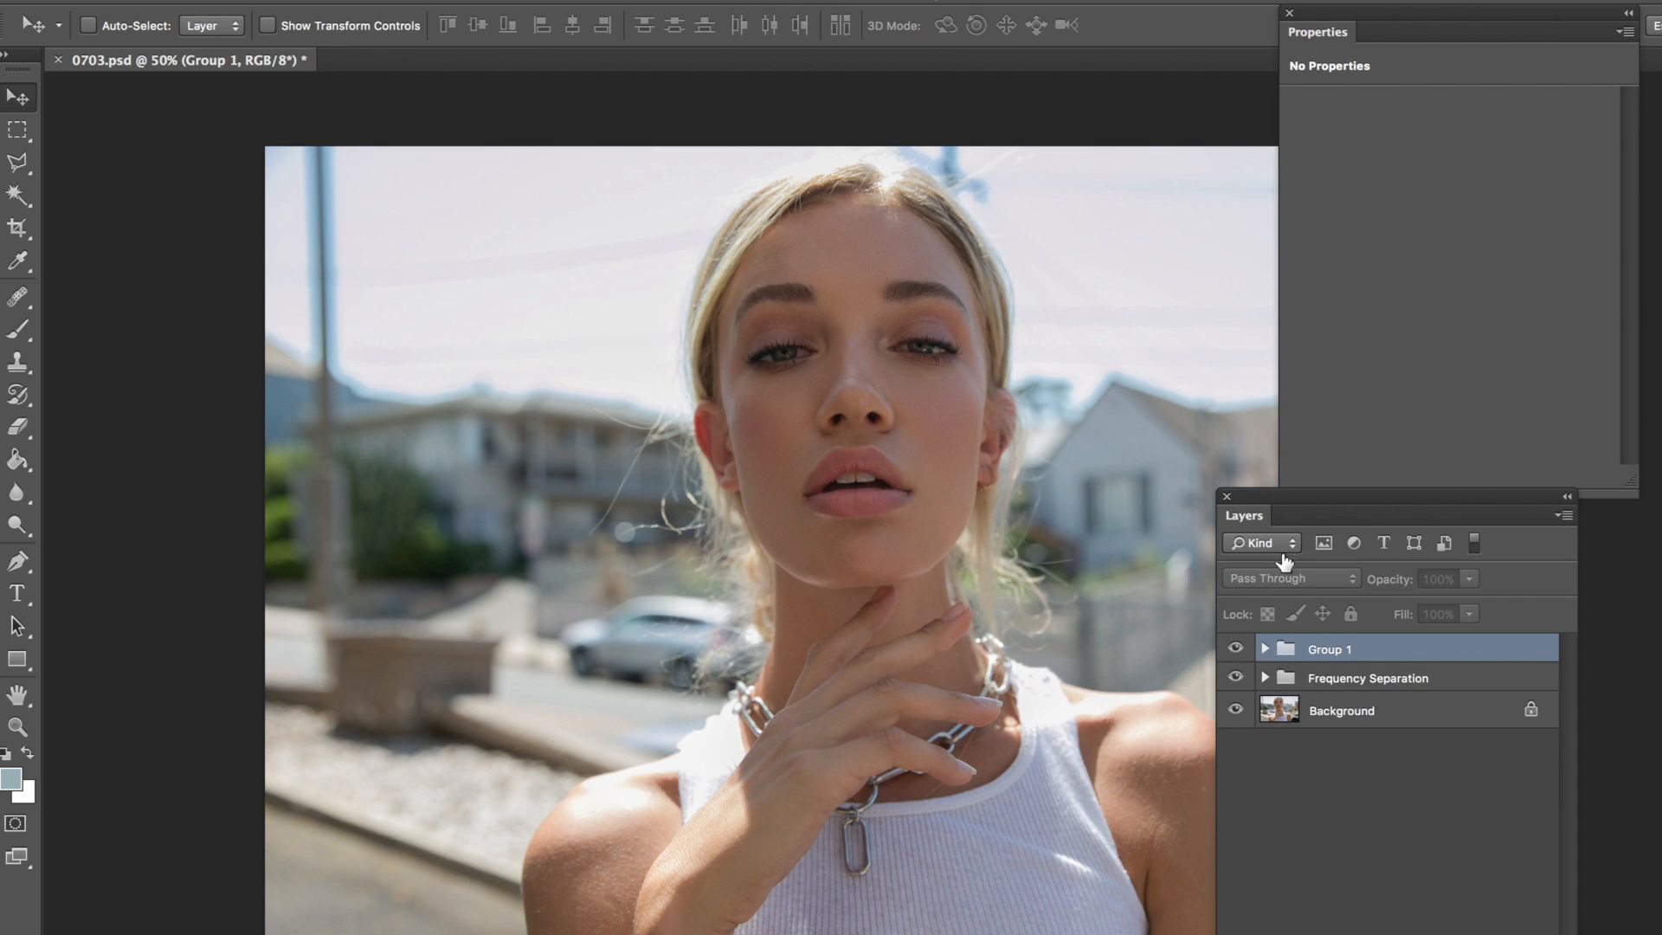
drag(1257, 527, 1358, 553)
drag(1337, 49, 1363, 22)
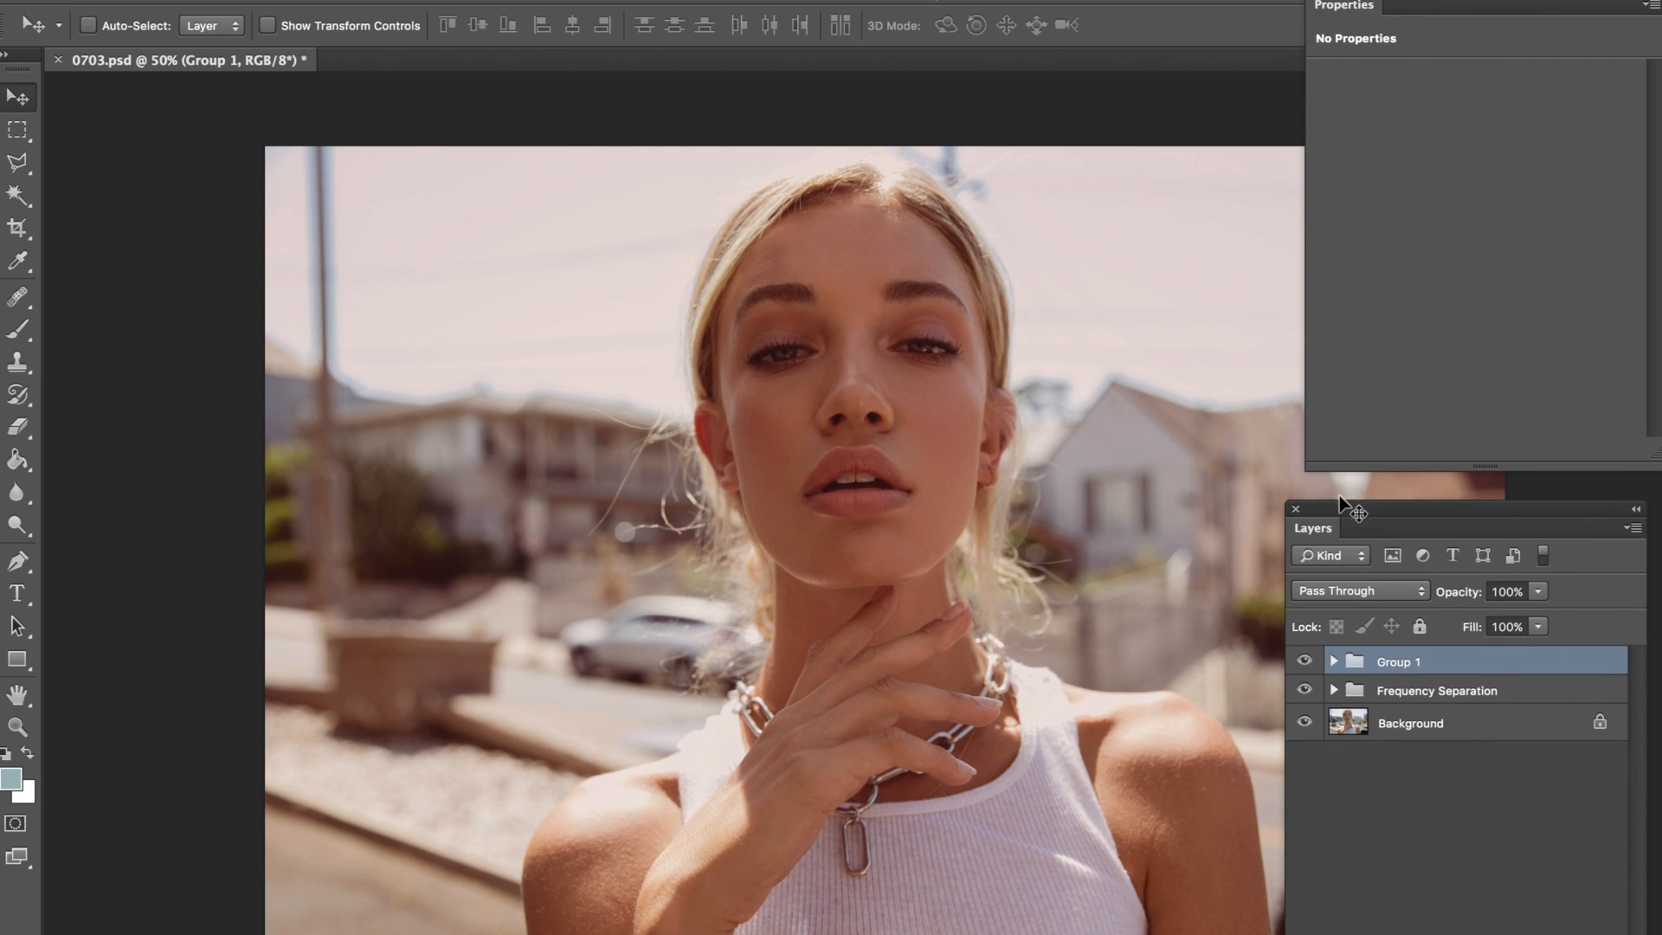
drag(1337, 513, 1352, 500)
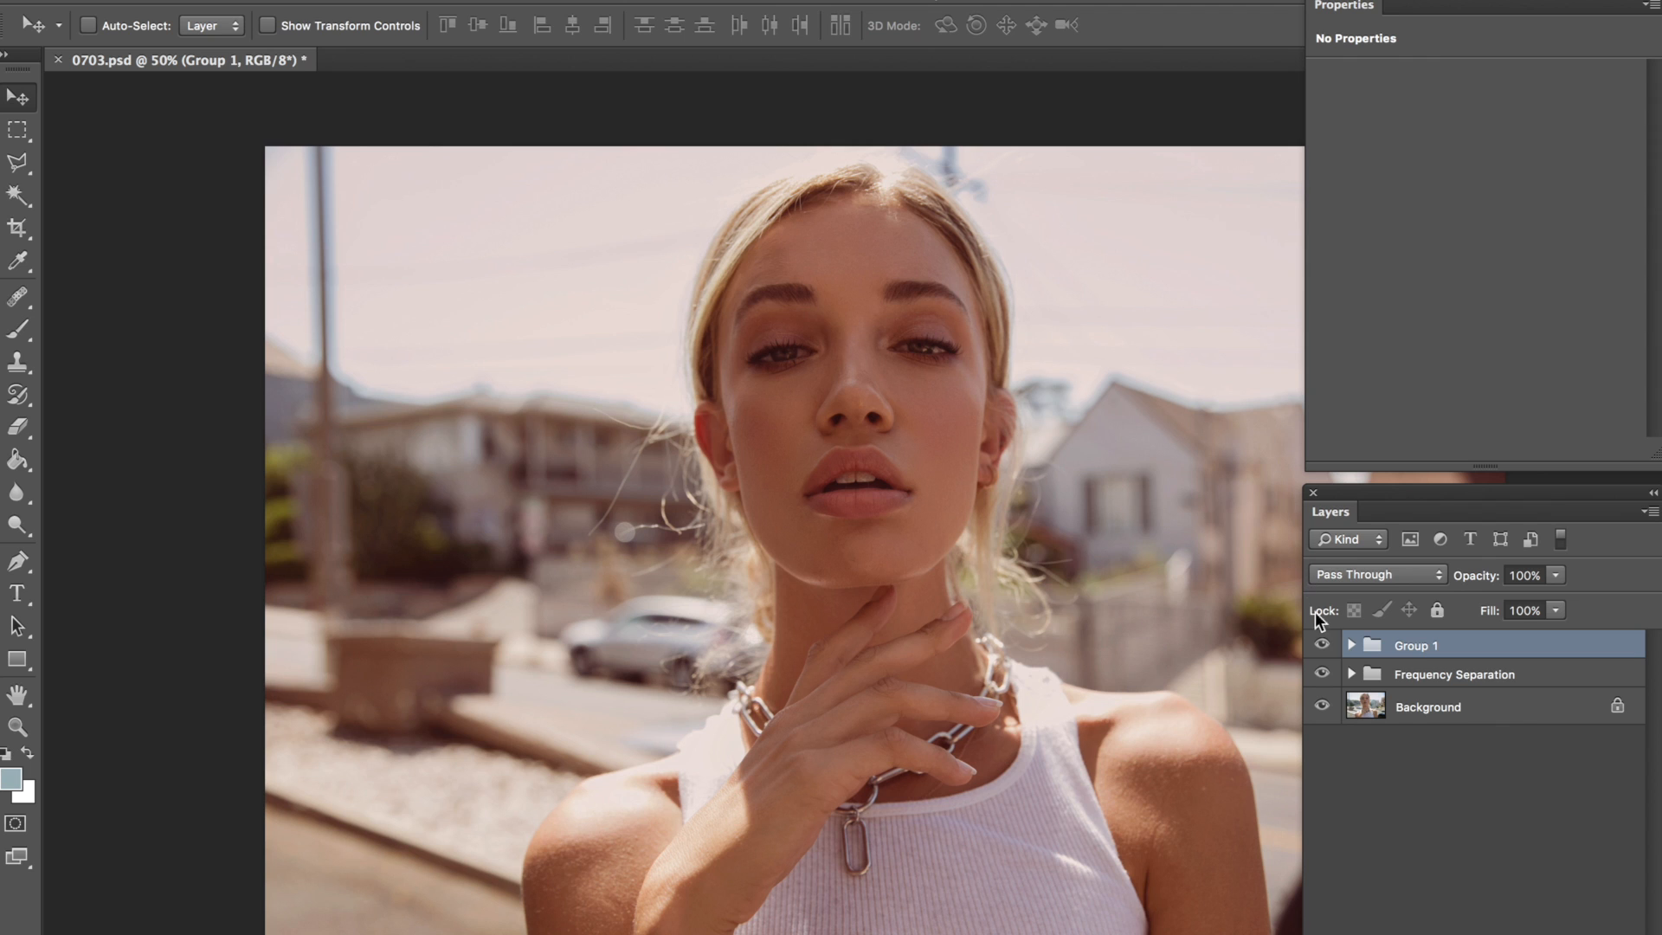
click(1322, 644)
click(1322, 644)
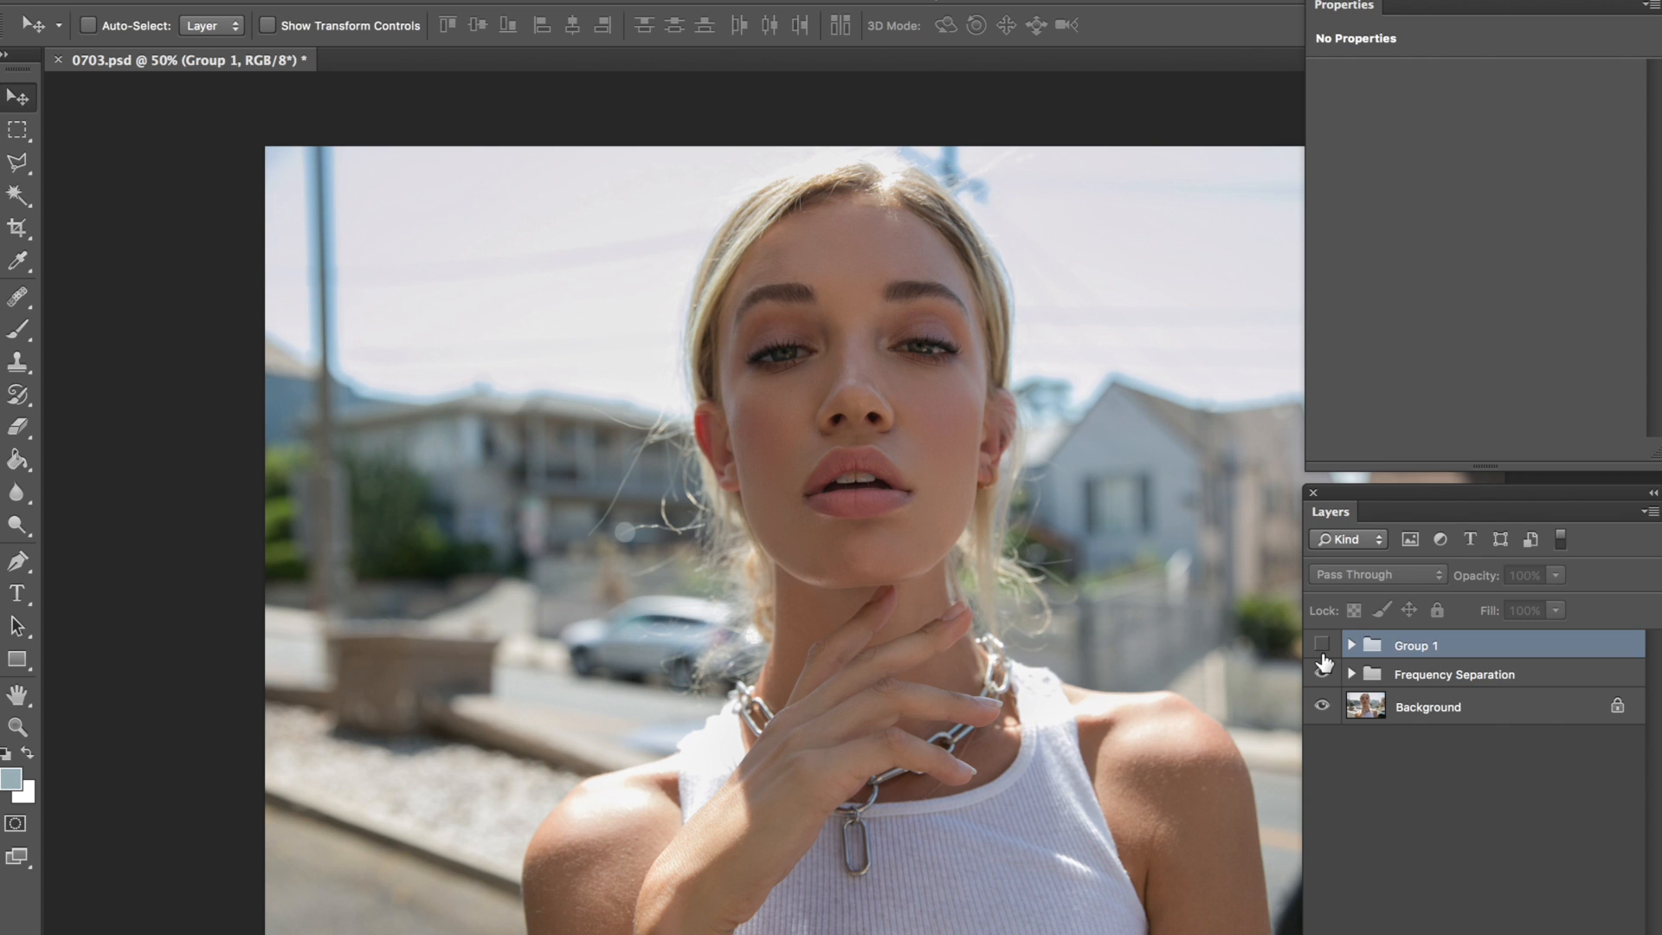
click(1324, 646)
click(1324, 643)
click(1324, 646)
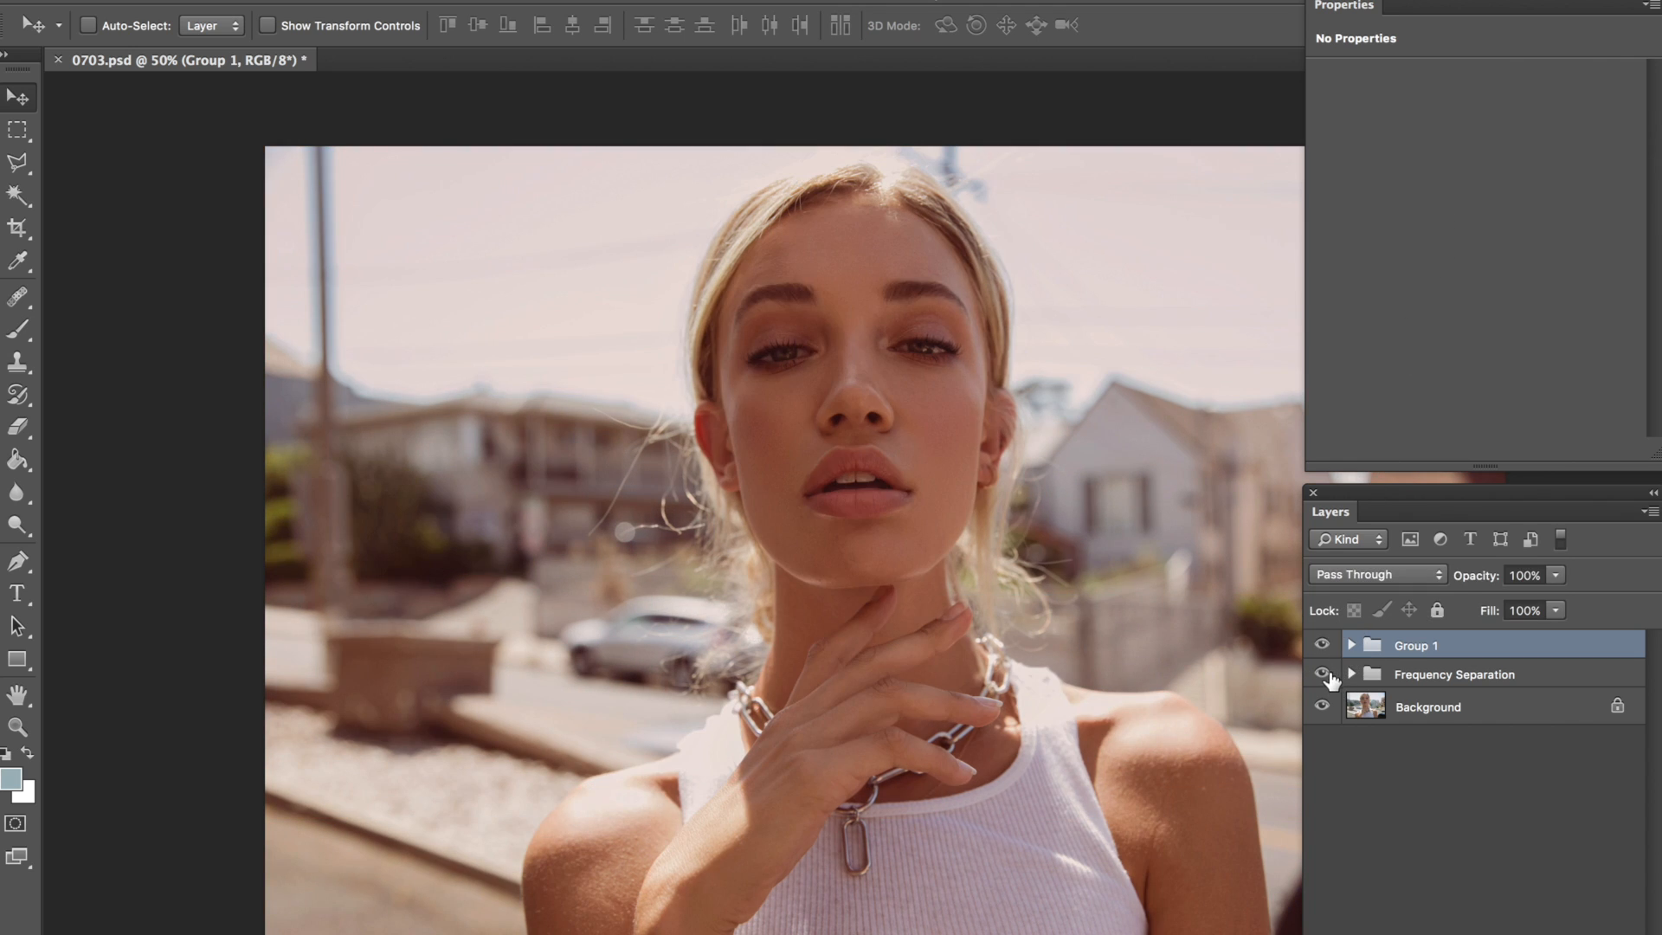
Step: Compare the original Background by hiding and restoring the grading and Frequency Separation groups, and save 0703.psd
click(1325, 675)
click(1323, 646)
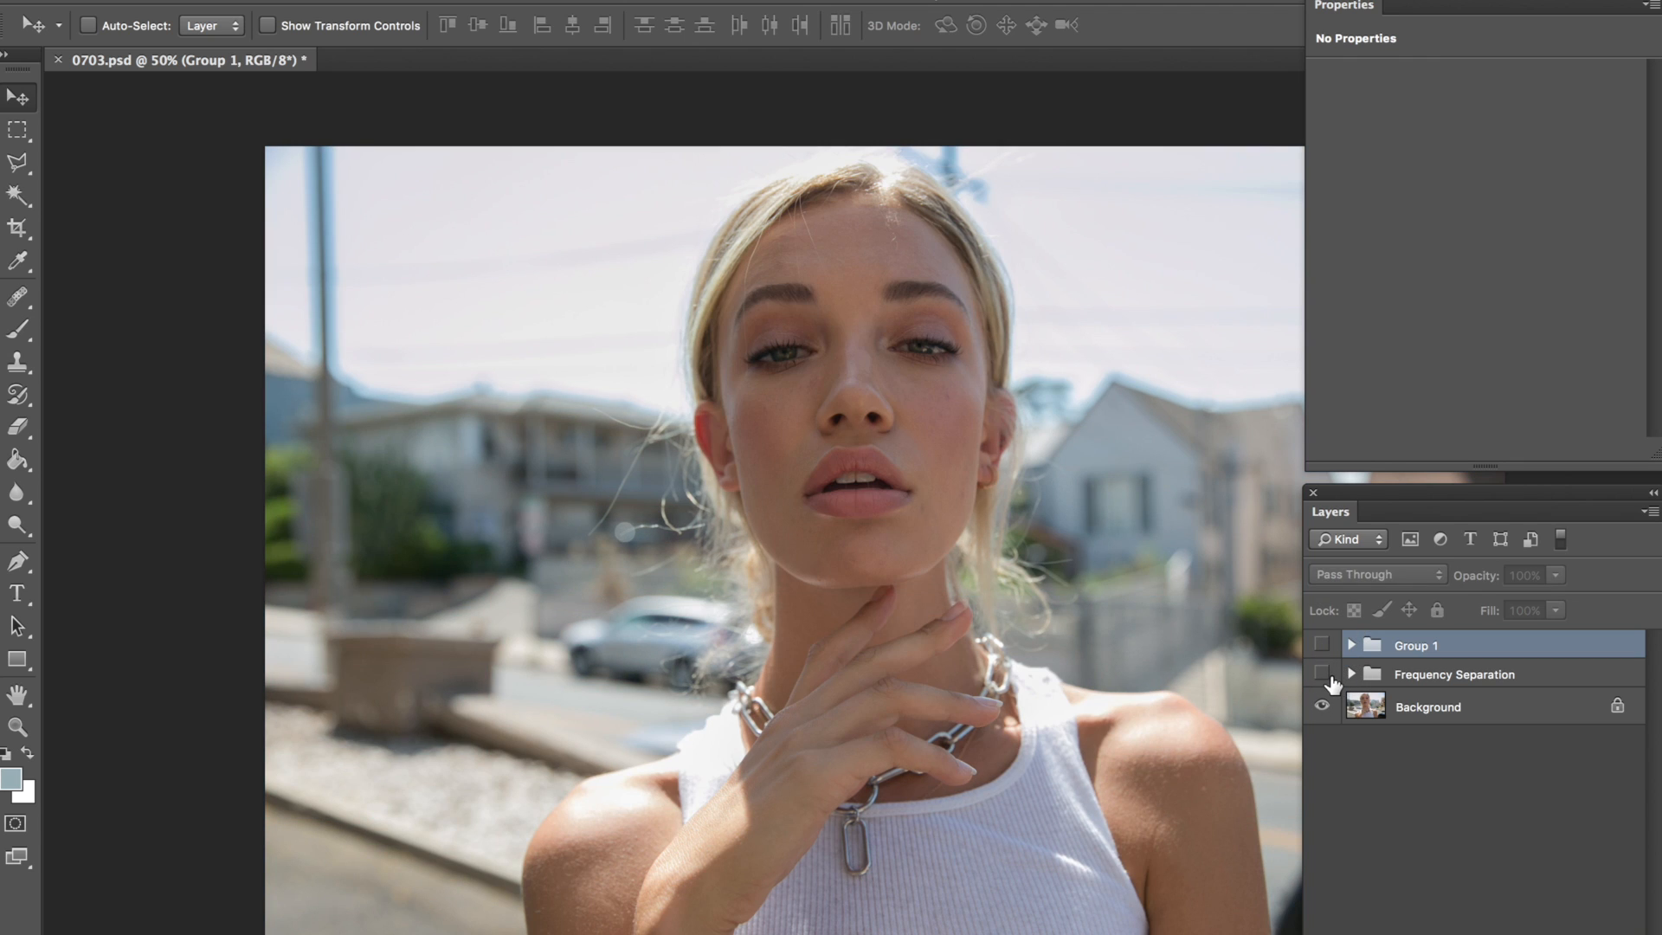
click(1323, 674)
click(1323, 646)
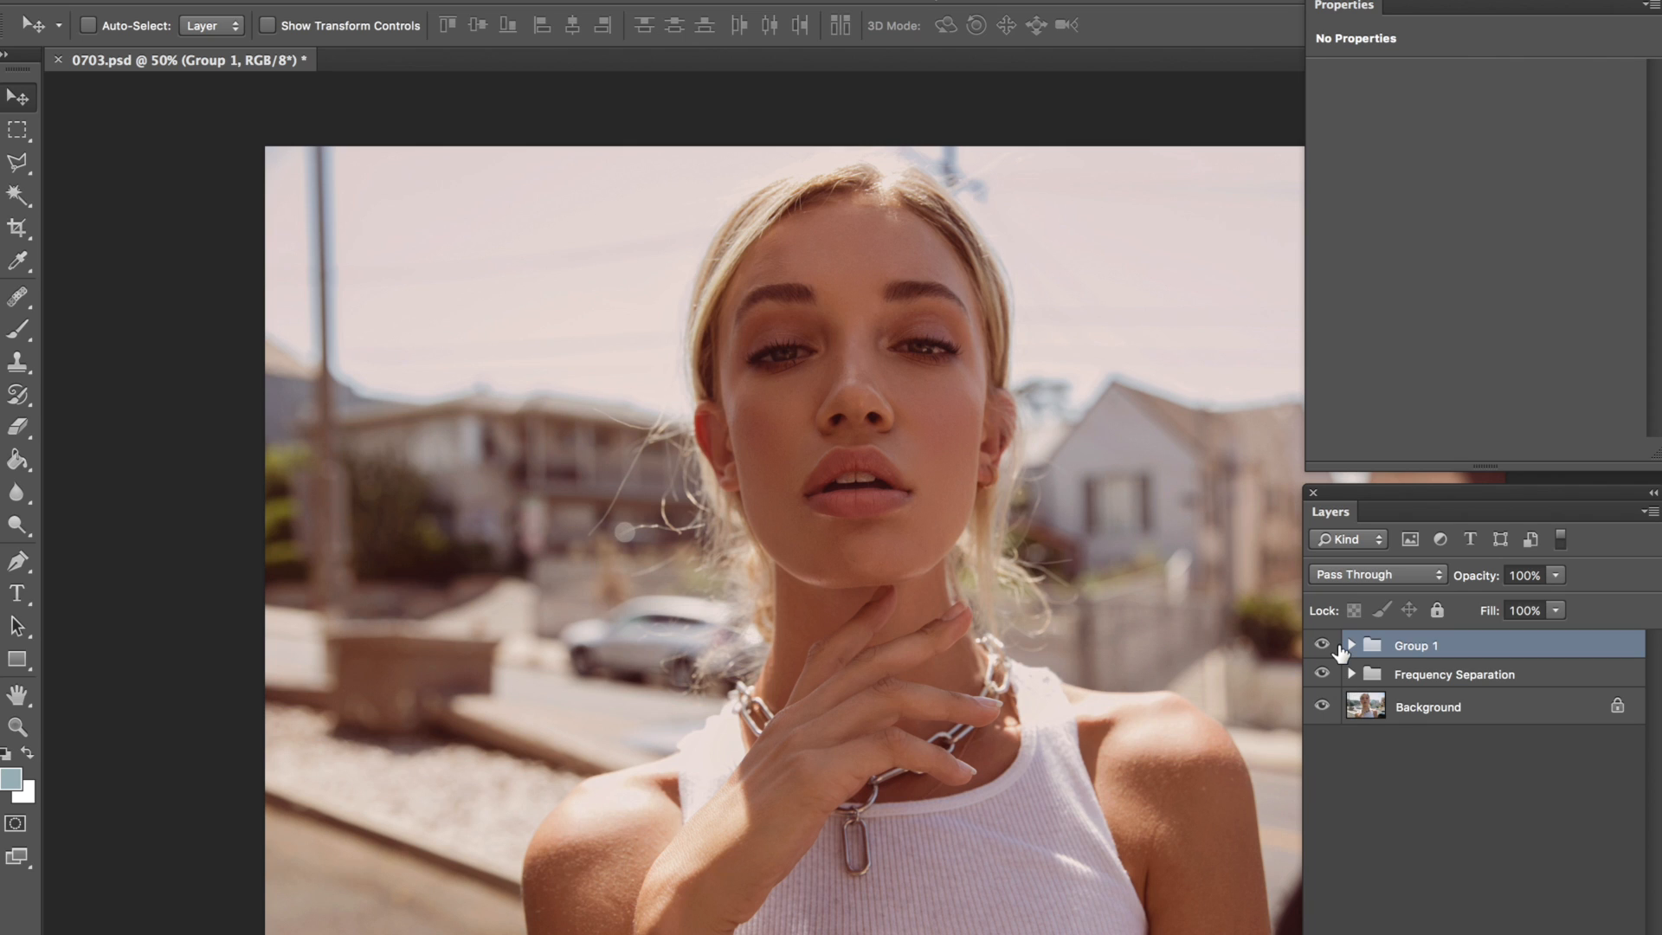
key(ctrl+s)
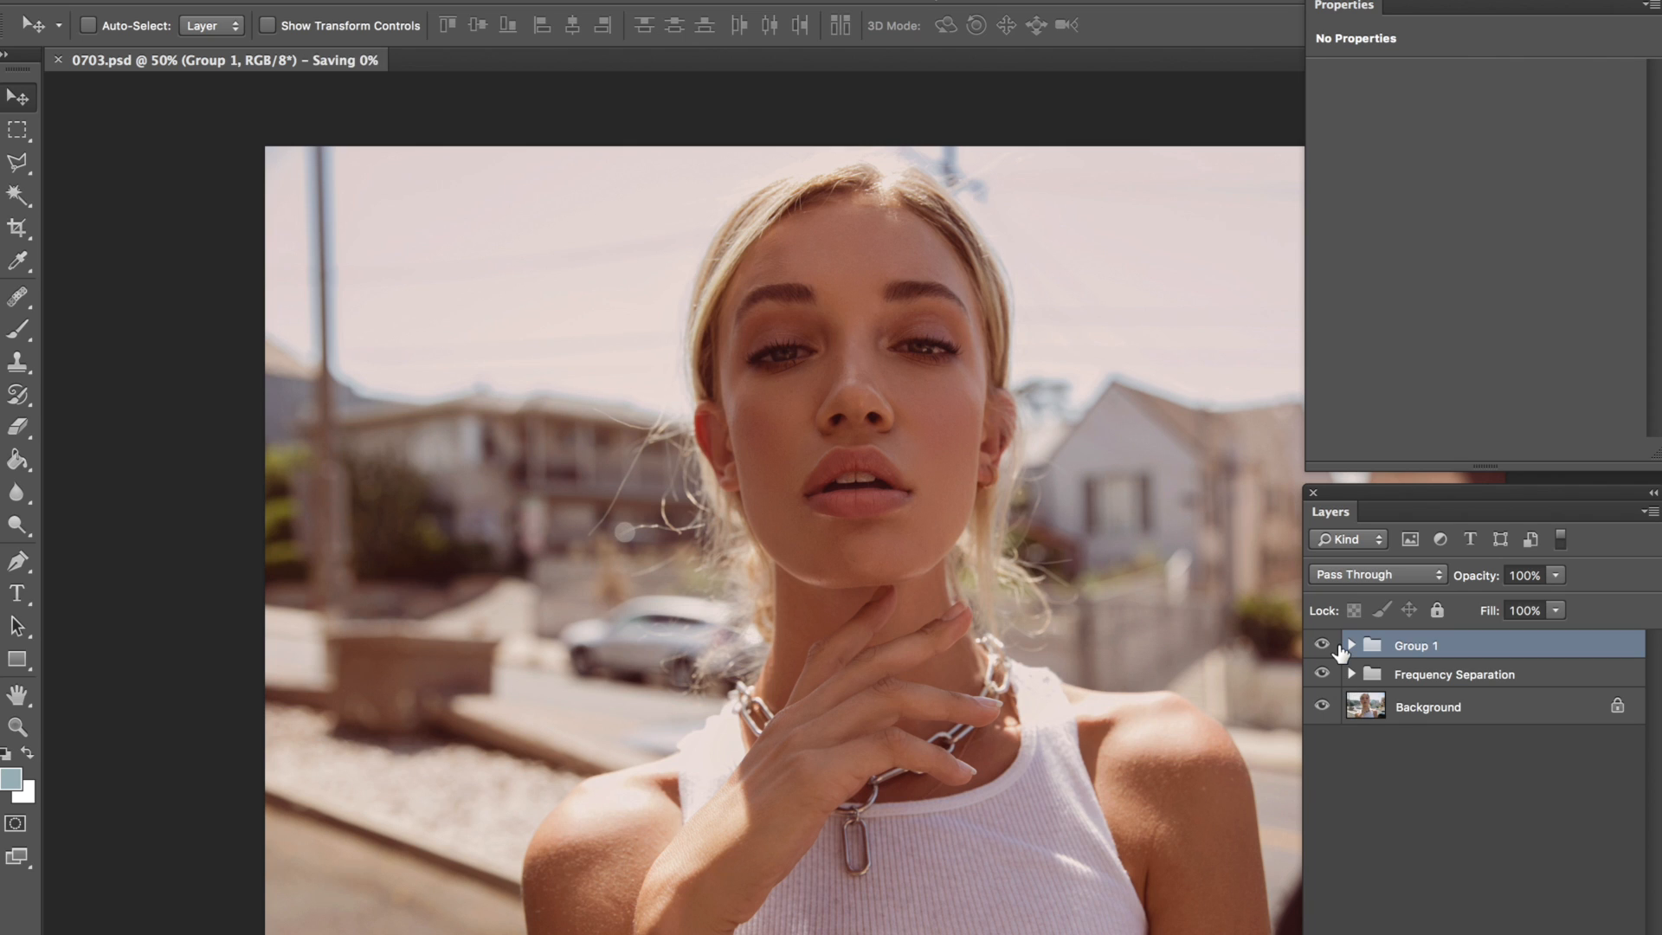